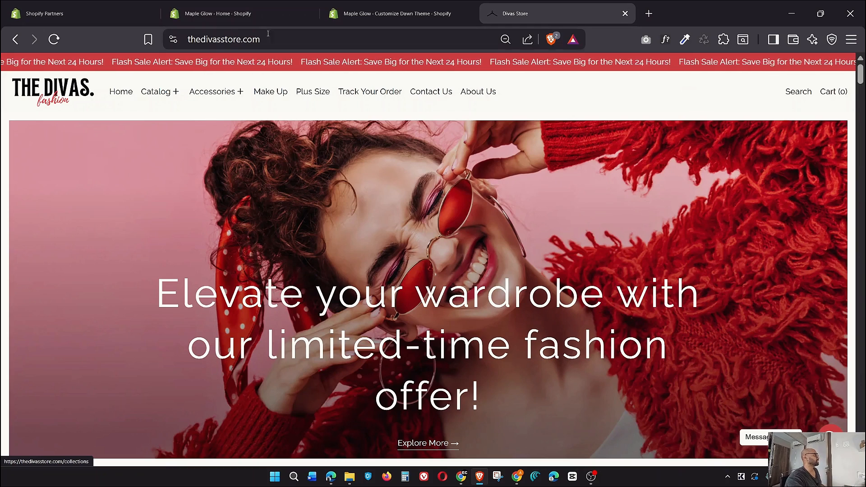
Select the store's web address and scroll through the current page
key("ctrl+l")
scroll(398, 233, "down", 10)
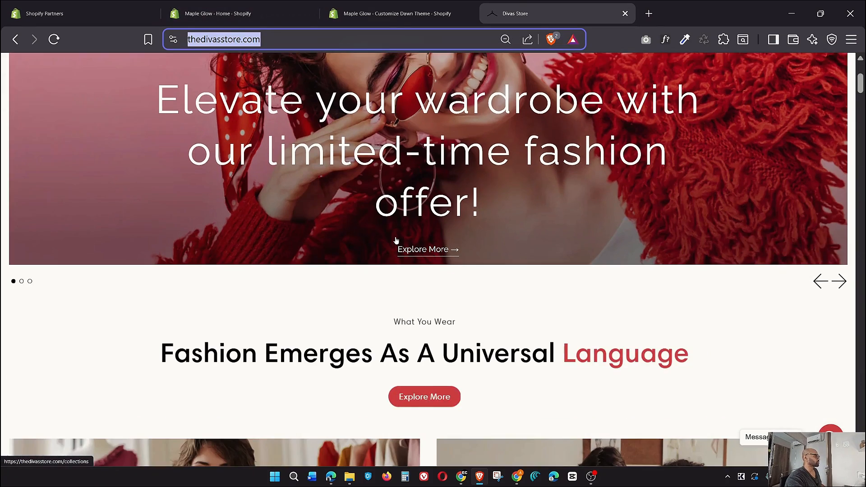
scroll(396, 241, "down", 12)
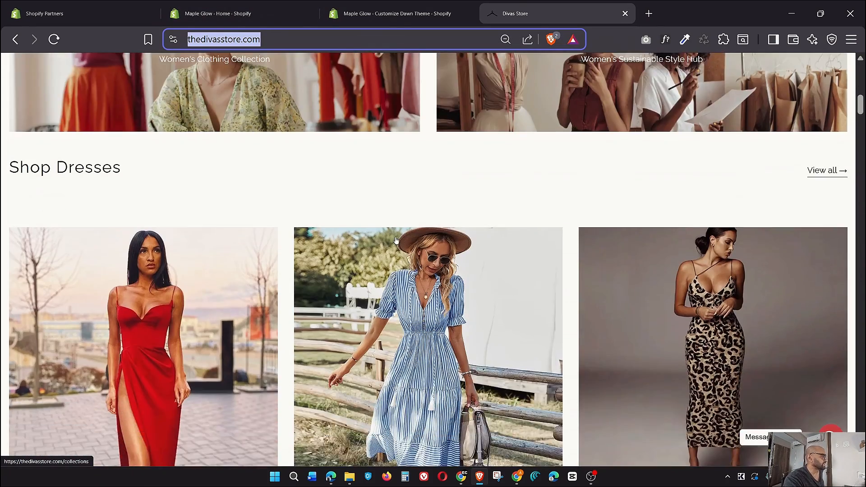
scroll(395, 241, "down", 15)
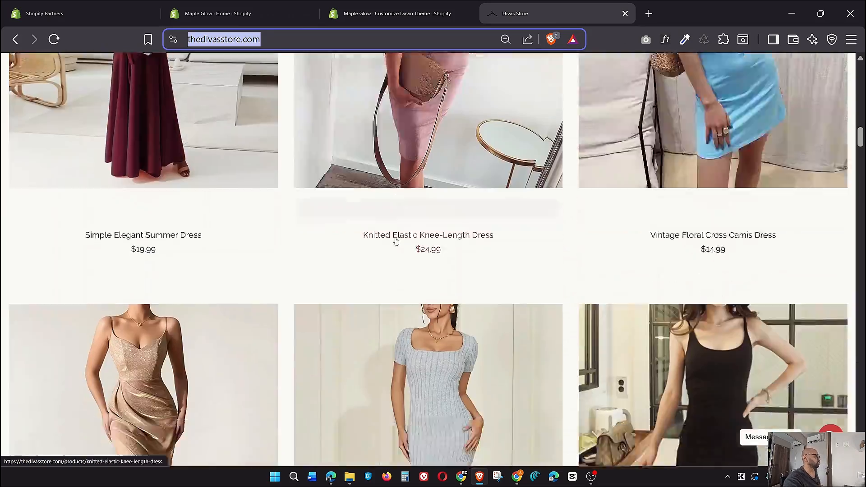
scroll(395, 247, "down", 15)
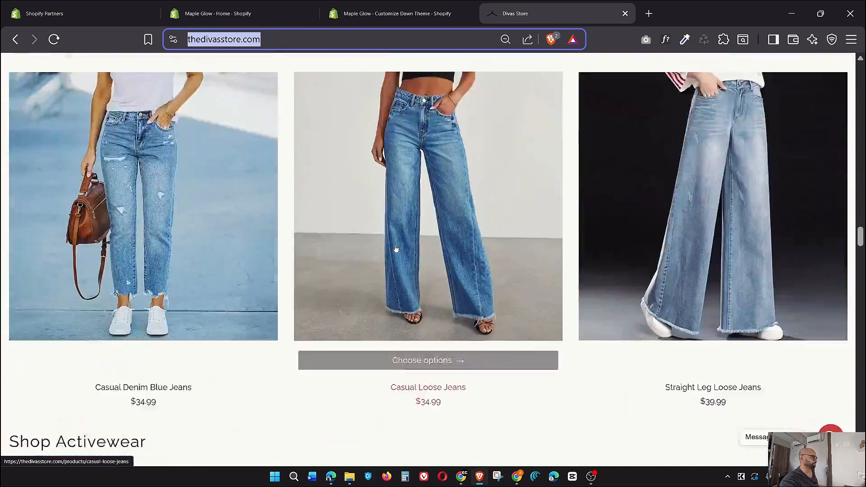
scroll(396, 267, "down", 20)
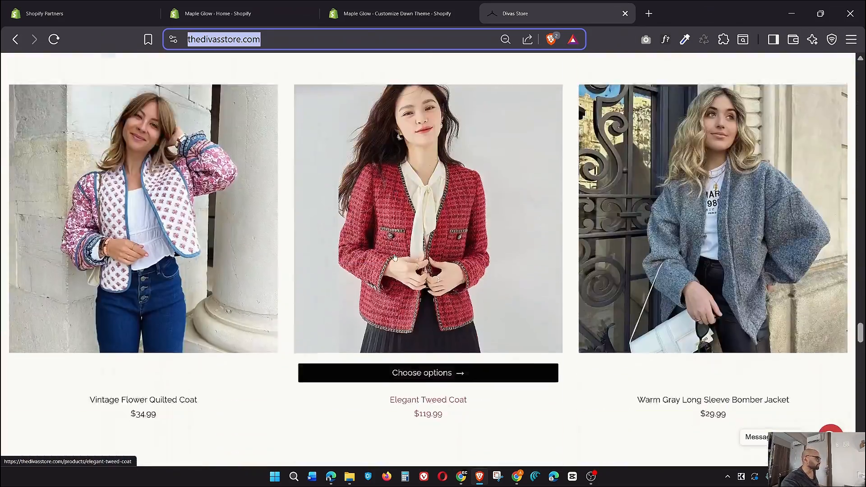
scroll(396, 283, "down", 15)
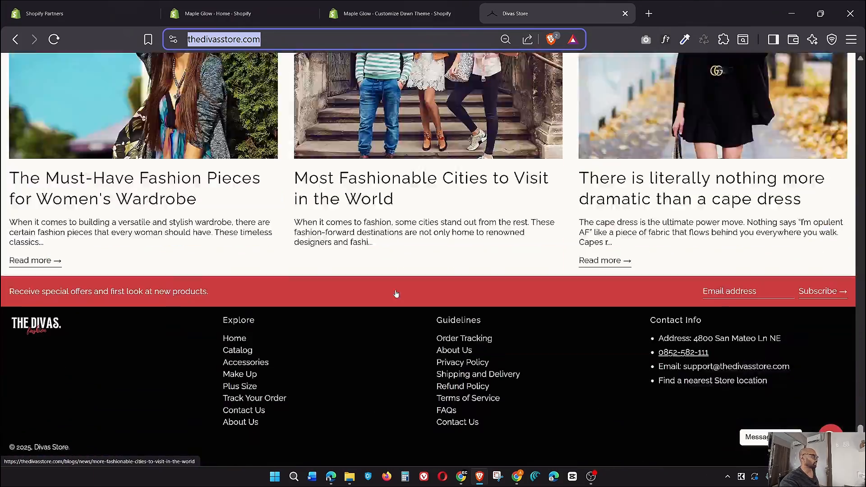
scroll(395, 293, "up", 7)
scroll(396, 294, "up", 5)
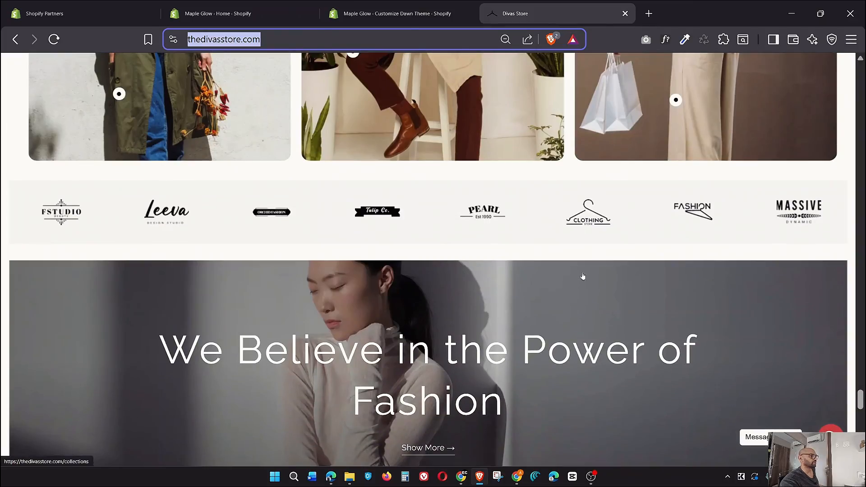
left_click_drag(860, 402, 856, 68)
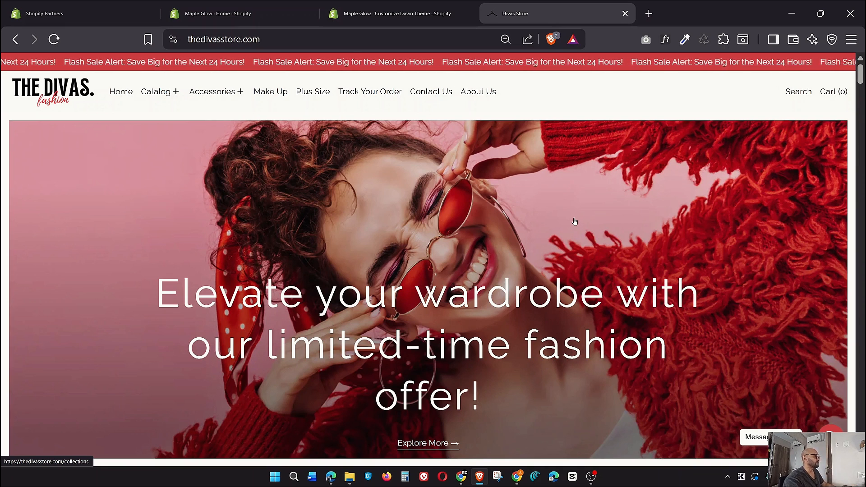
Move between the Maple Glow theme editor and Themes page, highlighting the Dawn Theme name
left_click(378, 7)
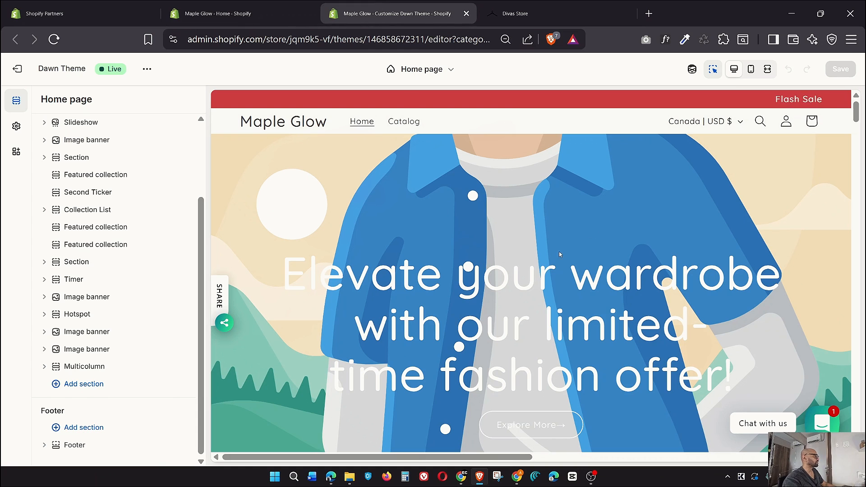
left_click(254, 9)
scroll(271, 307, "down", 2)
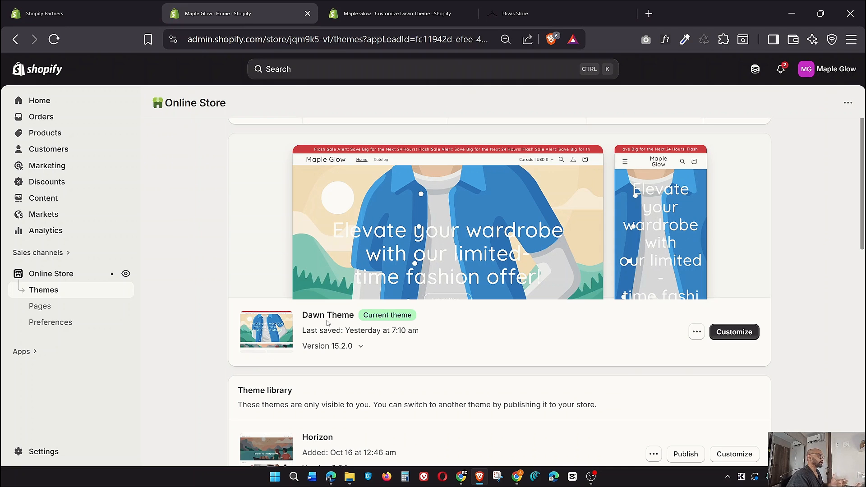
left_click(390, 7)
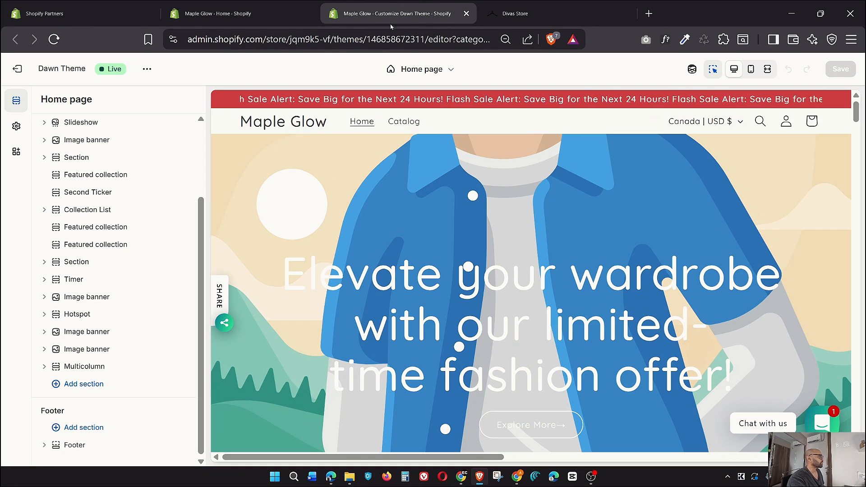
left_click(288, 14)
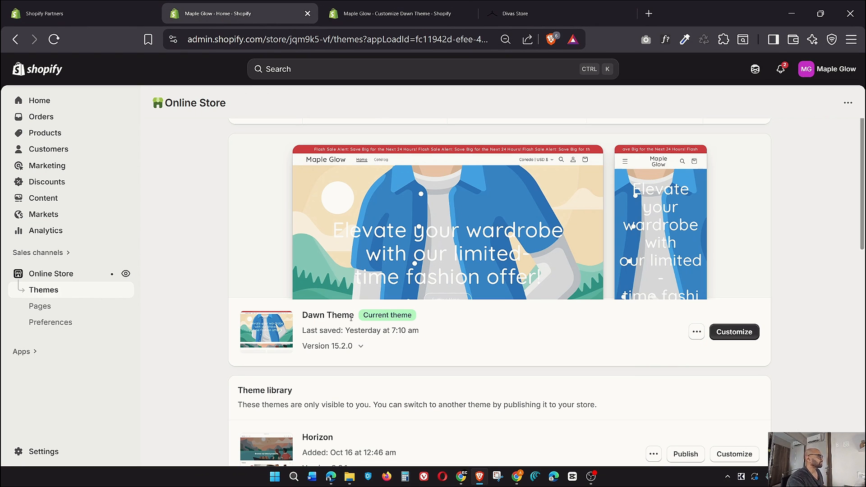
left_click_drag(351, 317, 305, 314)
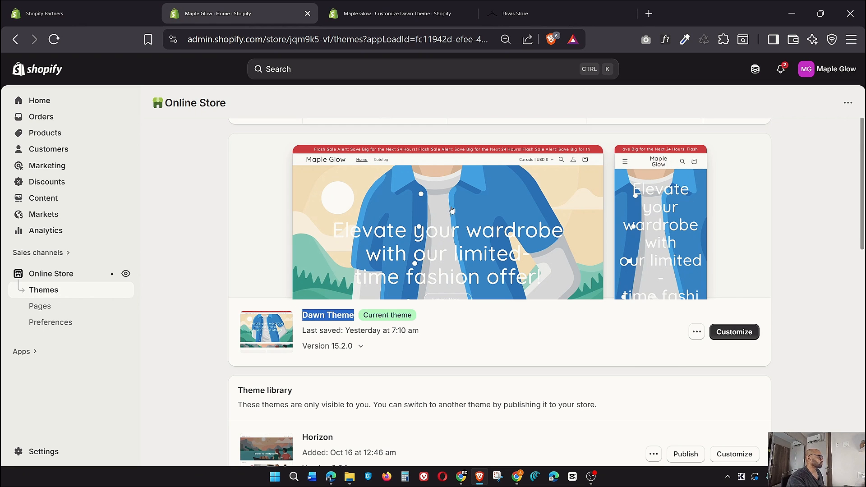
left_click(390, 12)
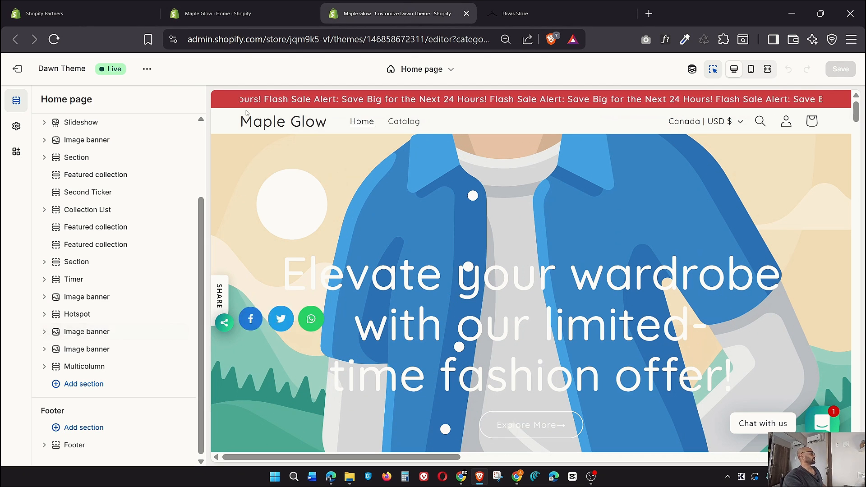
left_click(235, 14)
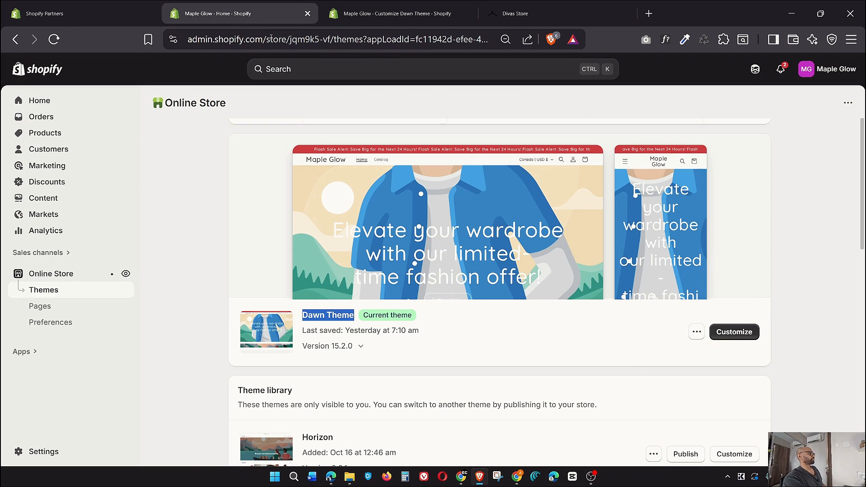
Open Dawn Theme in the customizer, then exit that duplicate editor
left_click(741, 336)
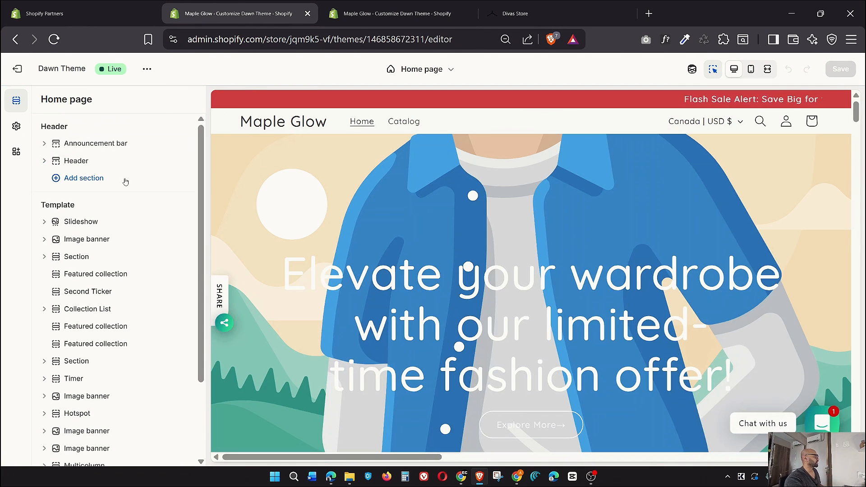
scroll(111, 219, "down", 3)
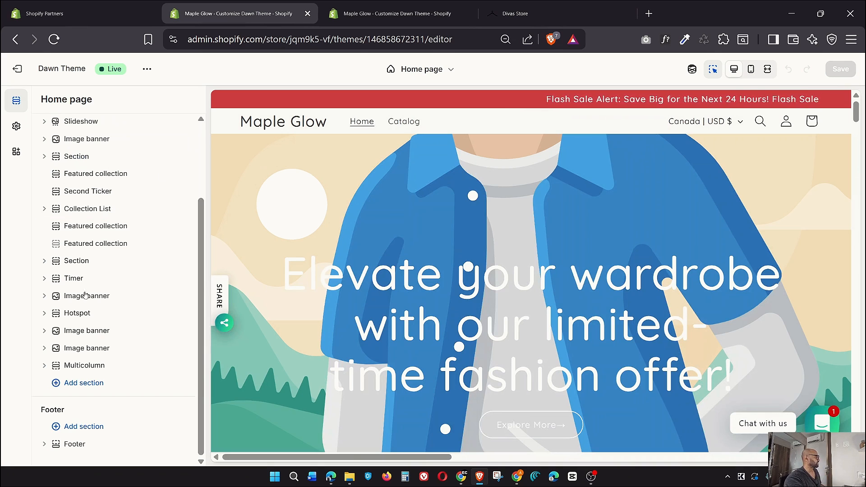
left_click(18, 75)
Switch to the other theme editor, then on to the Divas Store reference site
left_click(386, 5)
scroll(157, 272, "up", 3)
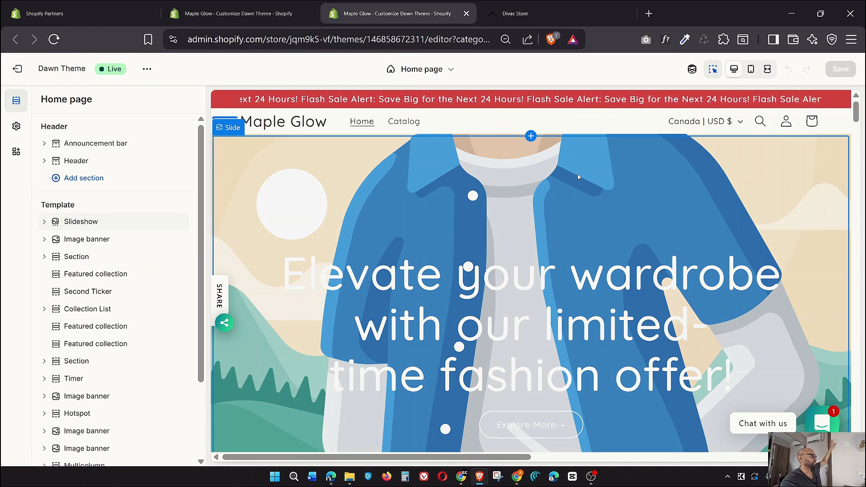
left_click(564, 13)
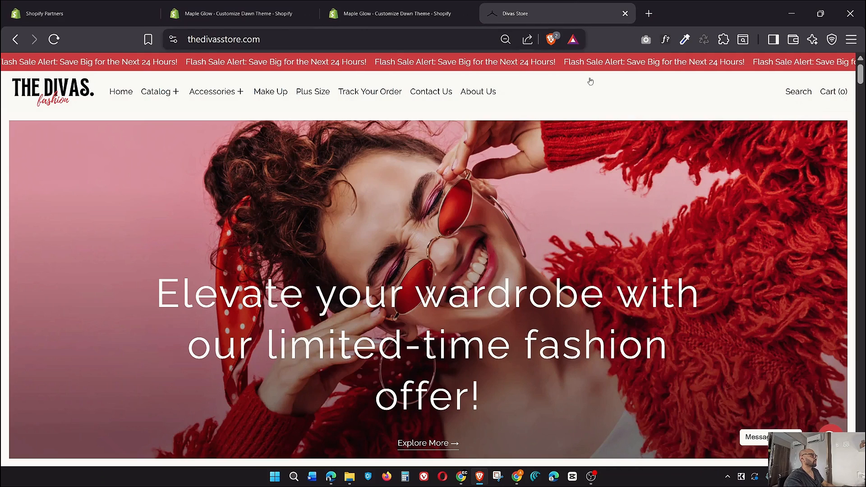
Scroll the Divas Store flash-sale hero, then go back to the Maple Glow theme editor
scroll(608, 187, "down", 2)
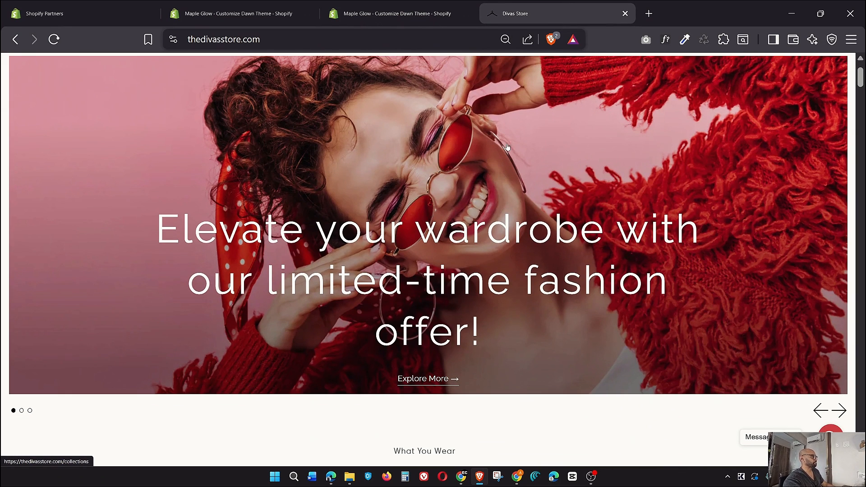
left_click(394, 15)
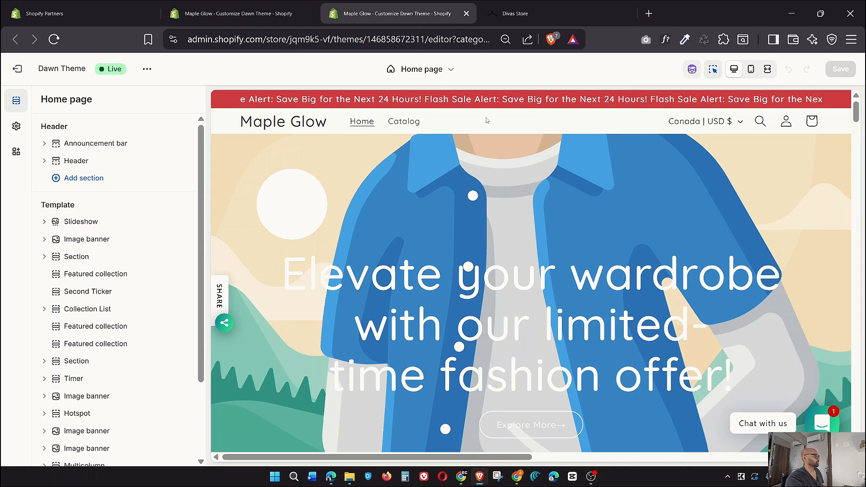
Browse the Slideshow section's settings and return to the Home page section list
left_click(79, 222)
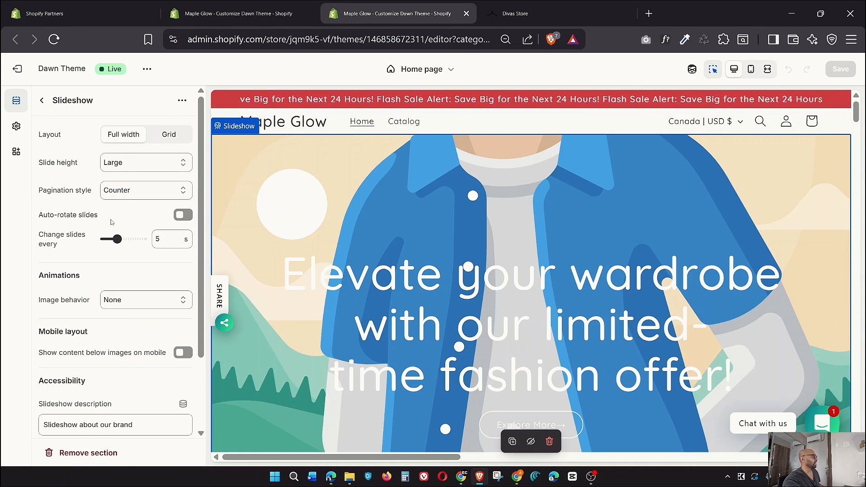
scroll(112, 222, "down", 3)
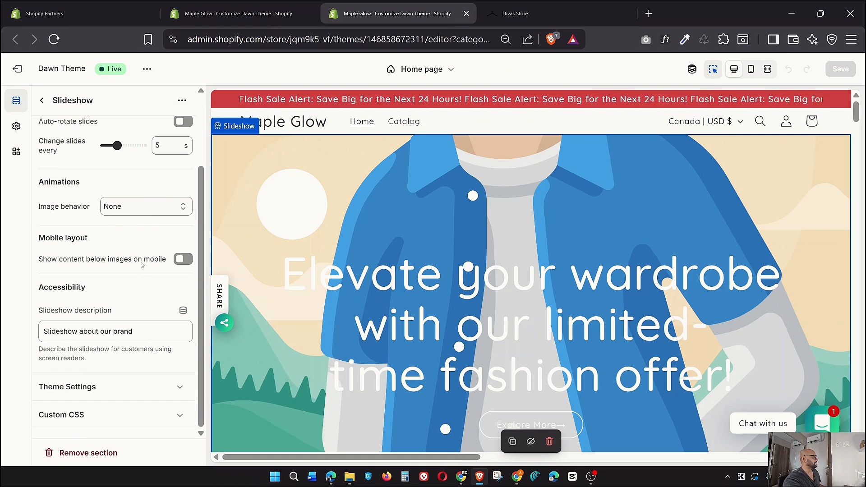
scroll(143, 269, "up", 3)
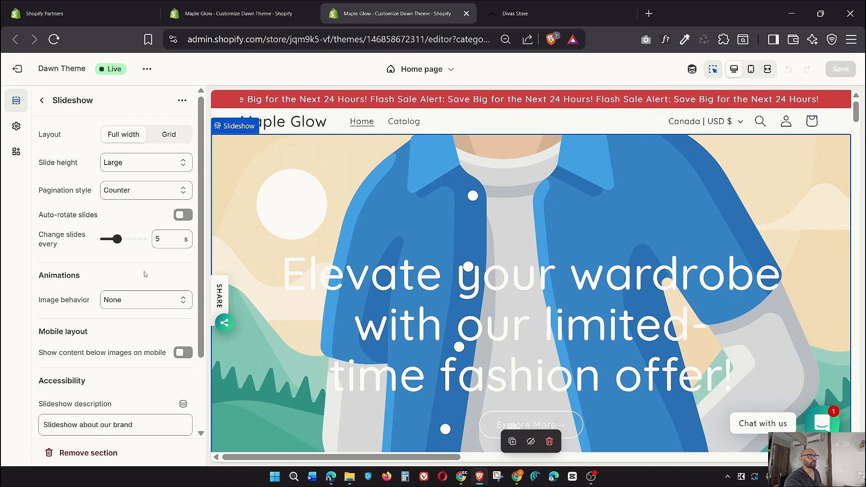
scroll(148, 273, "down", 2)
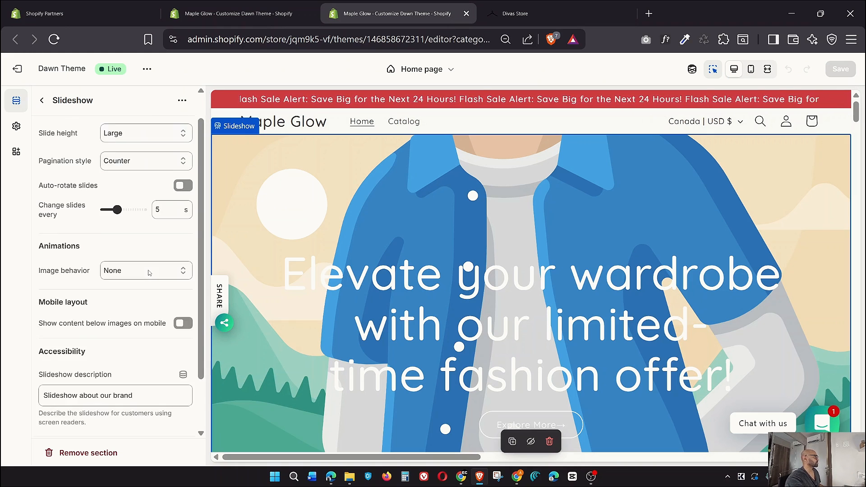
scroll(149, 273, "up", 2)
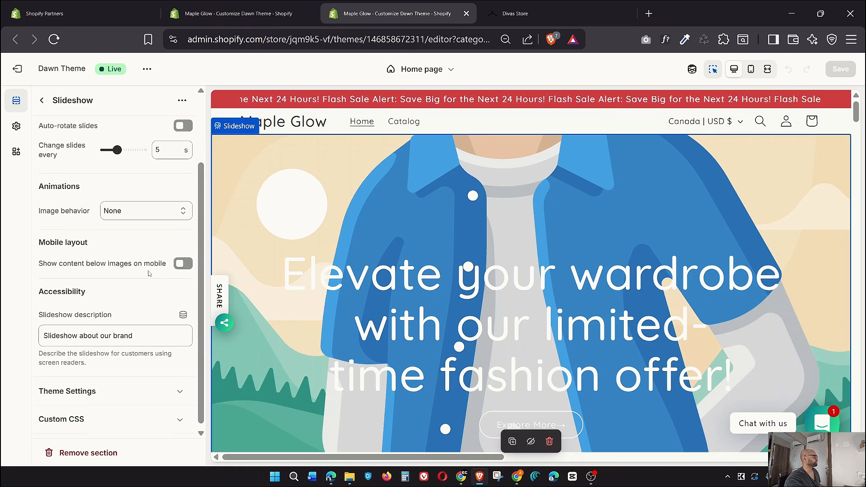
left_click(43, 99)
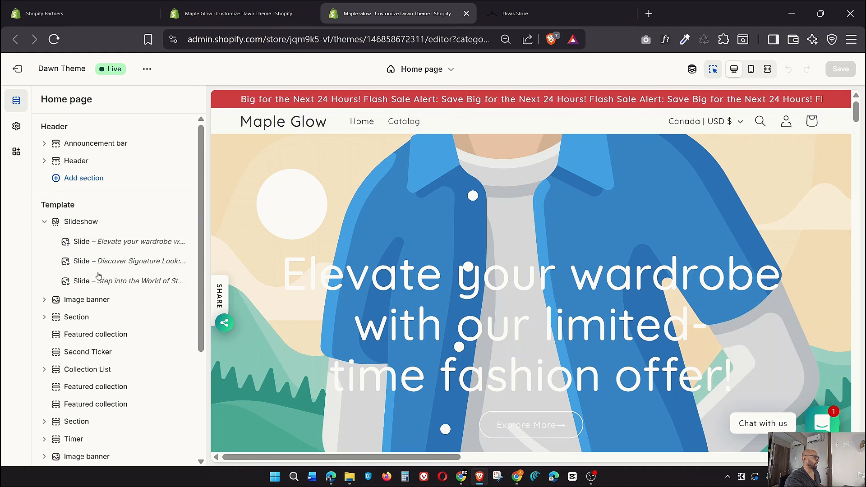
Add an Image slide after the first slide, delete it, and open the first slide's settings
left_click(83, 242)
left_click(42, 100)
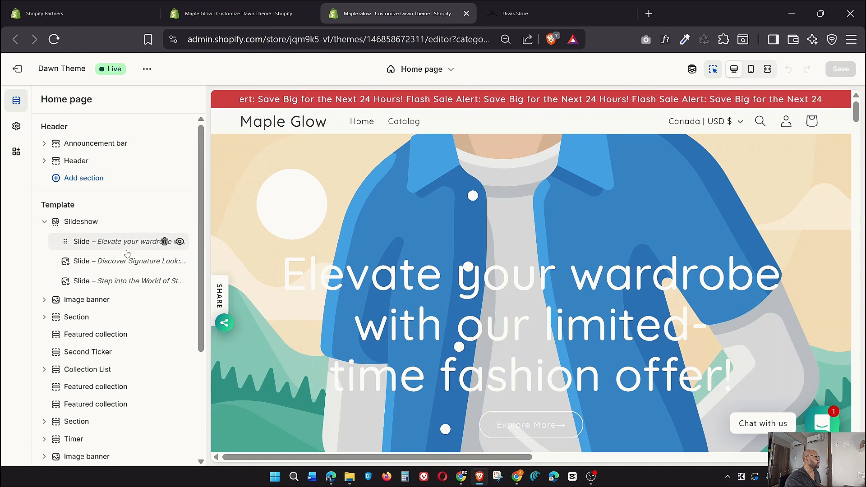
mouse_move(120, 252)
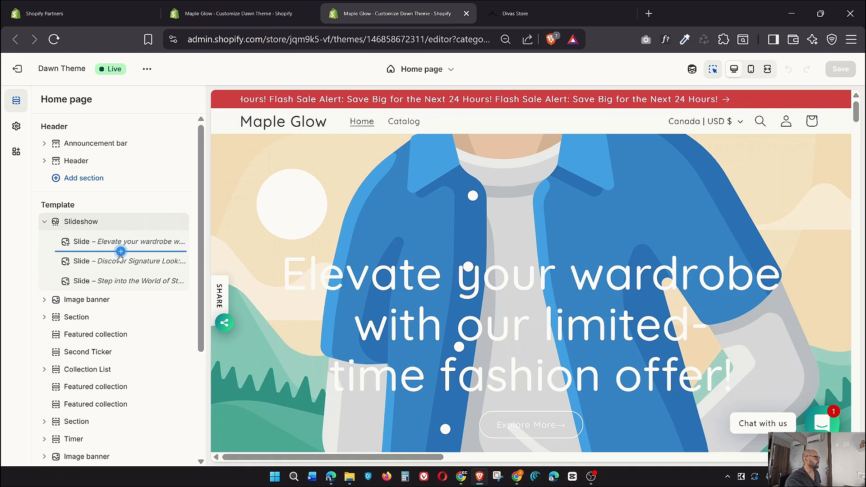
left_click(120, 252)
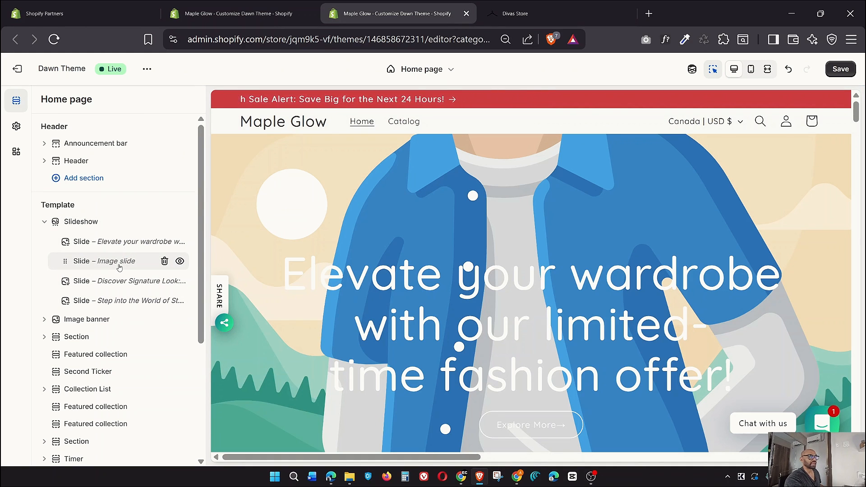
left_click(165, 261)
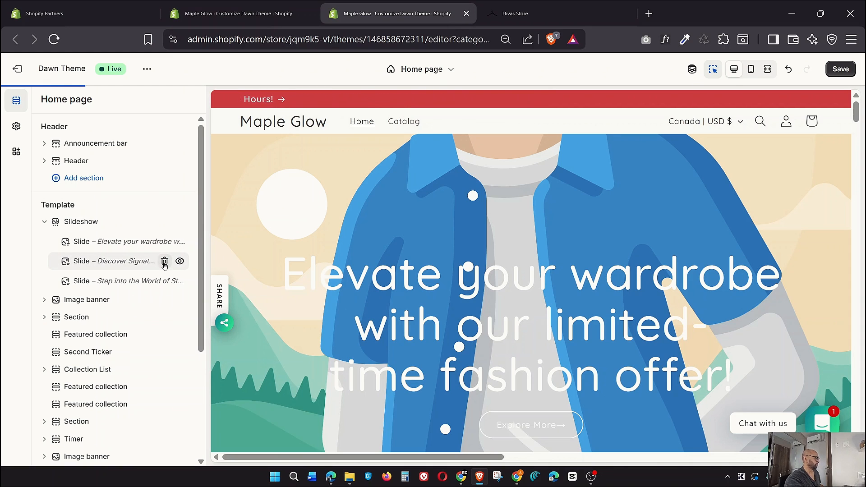
left_click(93, 245)
From the first slide's image picker, upload every image in the local Images folder, from 1.webp on
left_click(140, 143)
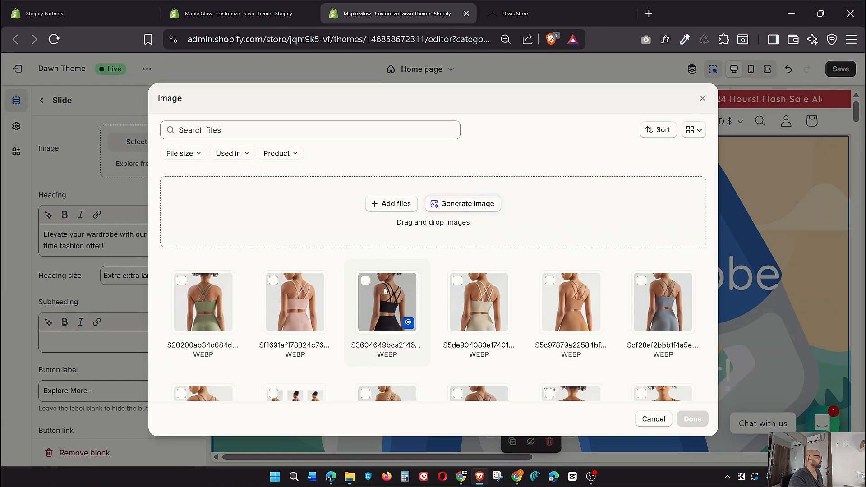
left_click(390, 204)
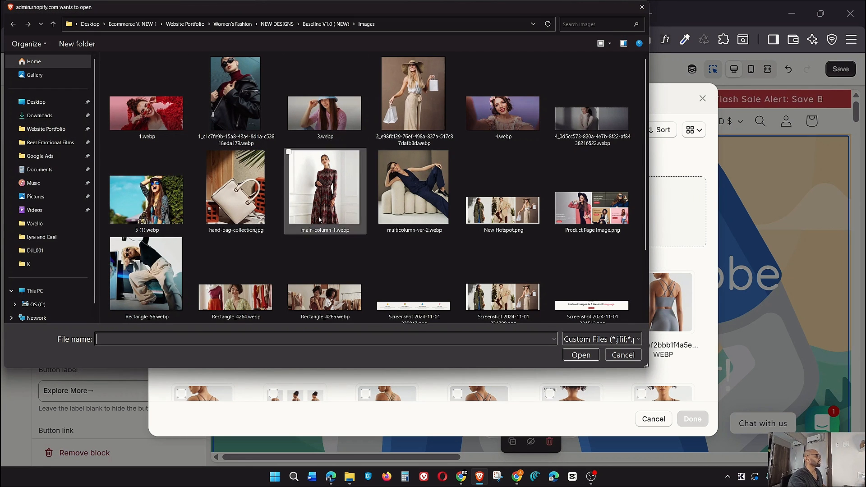
left_click_drag(648, 368, 659, 387)
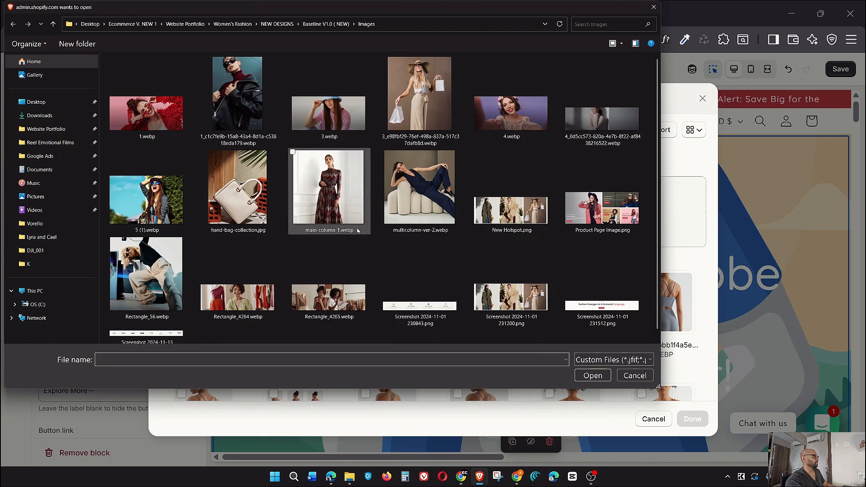
left_click(166, 70)
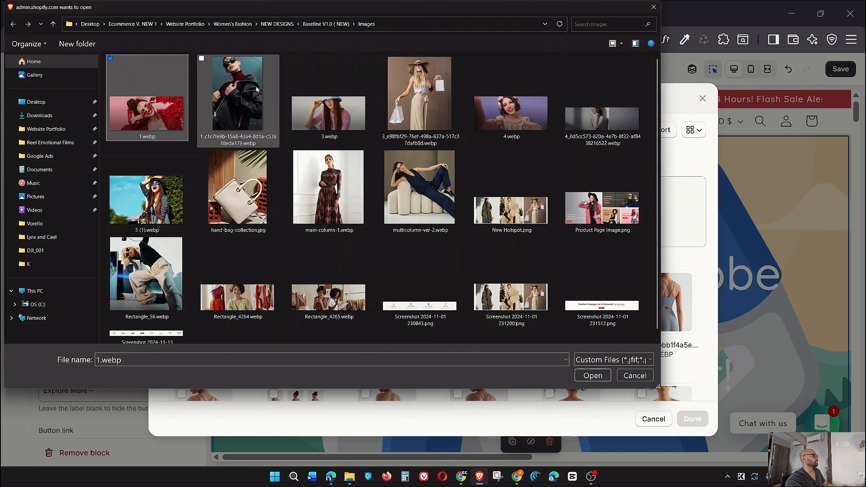
key("ctrl+a")
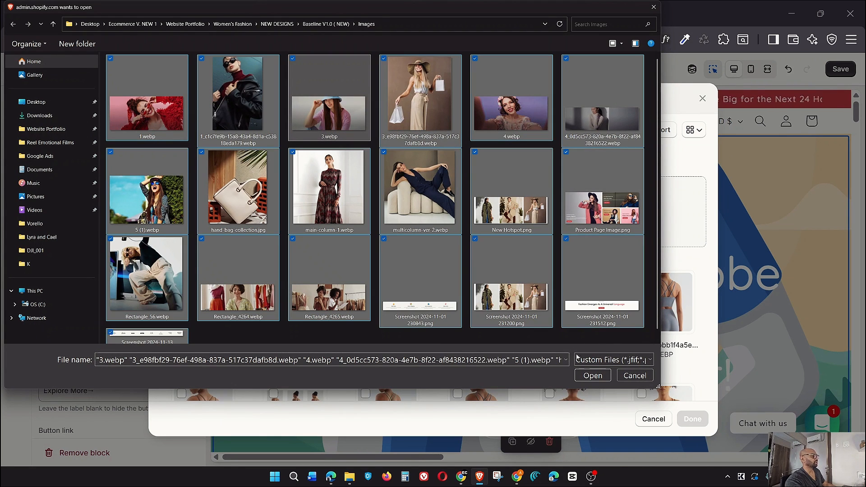
key("Return")
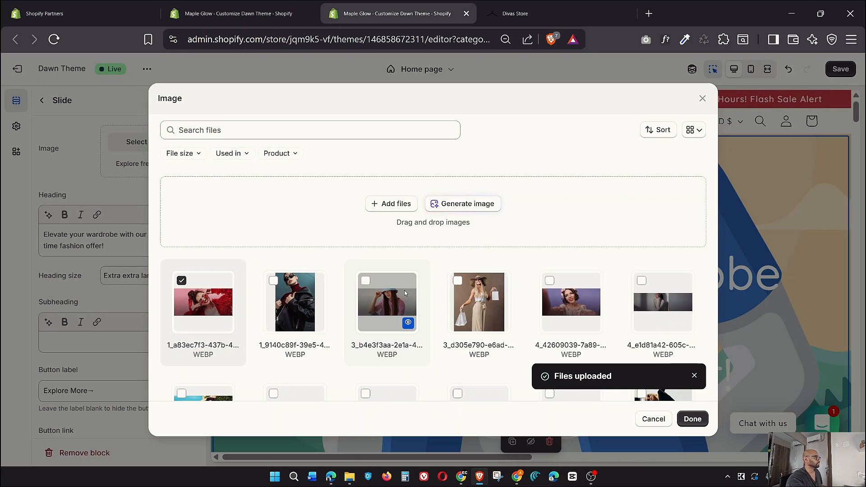
Apply the 1_a83ec7f3 red-sweater photo to the first slide and compare with Divas Store's second slide
left_click(690, 422)
left_click(592, 4)
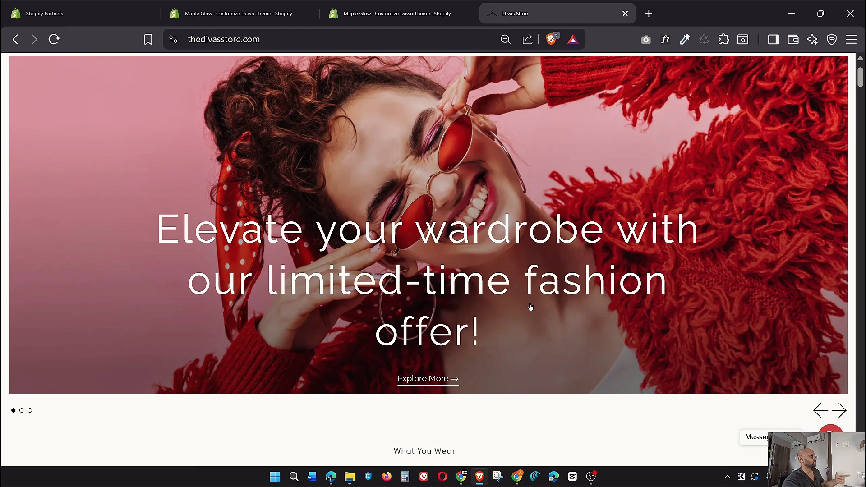
left_click(840, 410)
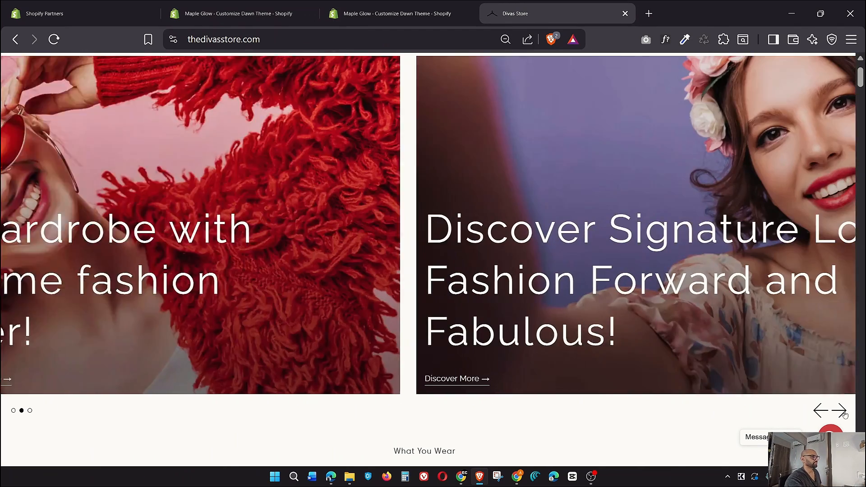
left_click(397, 13)
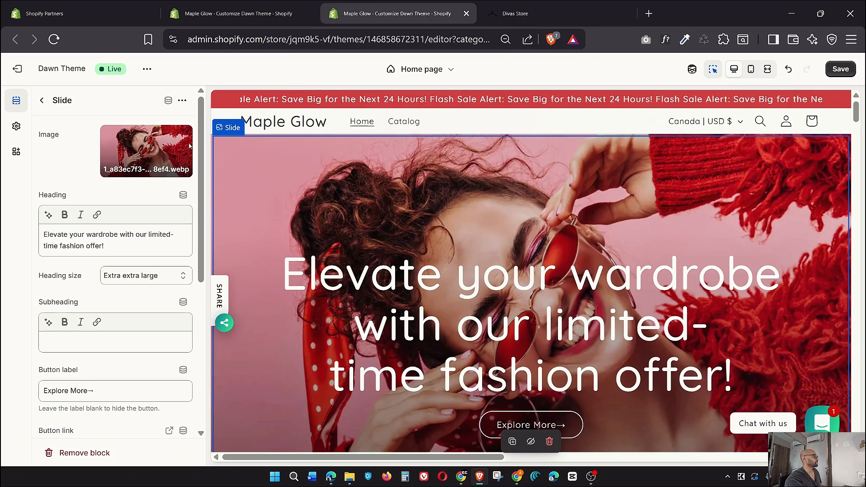
Select the first slide's heading text, then open the second slide's settings
left_click(116, 250)
key("ctrl+a")
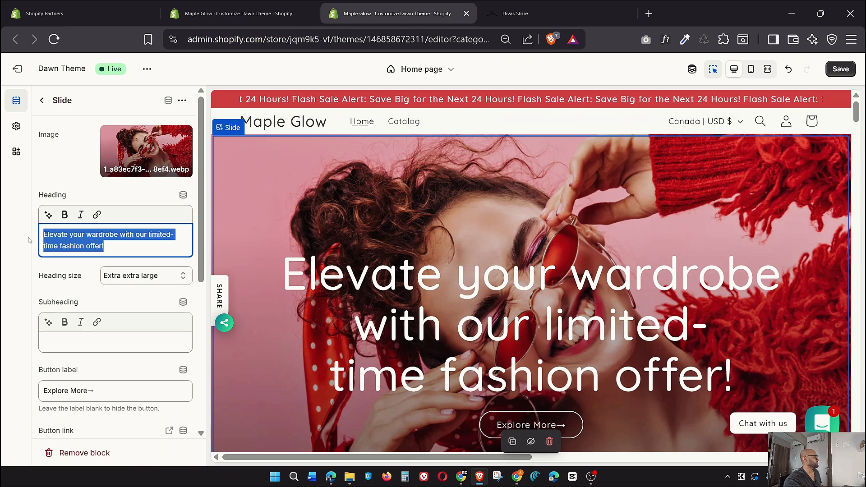
scroll(104, 263, "down", 3)
scroll(104, 263, "down", 3)
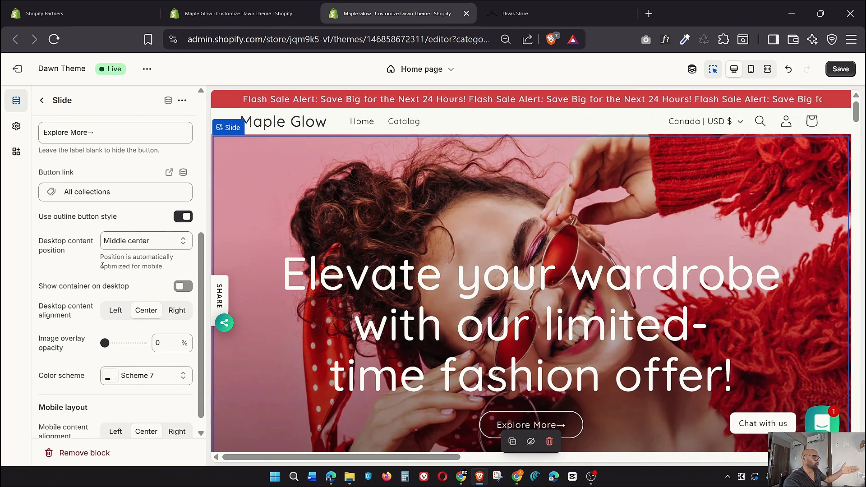
scroll(103, 266, "down", 1)
scroll(102, 267, "up", 7)
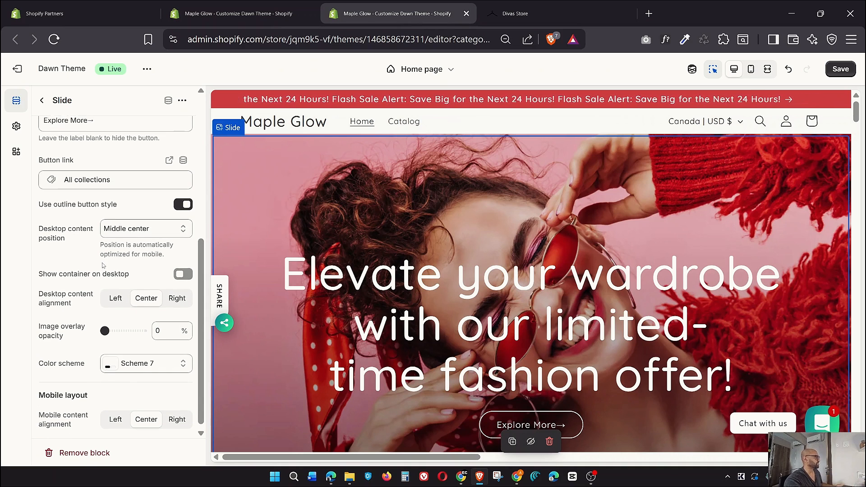
left_click(42, 100)
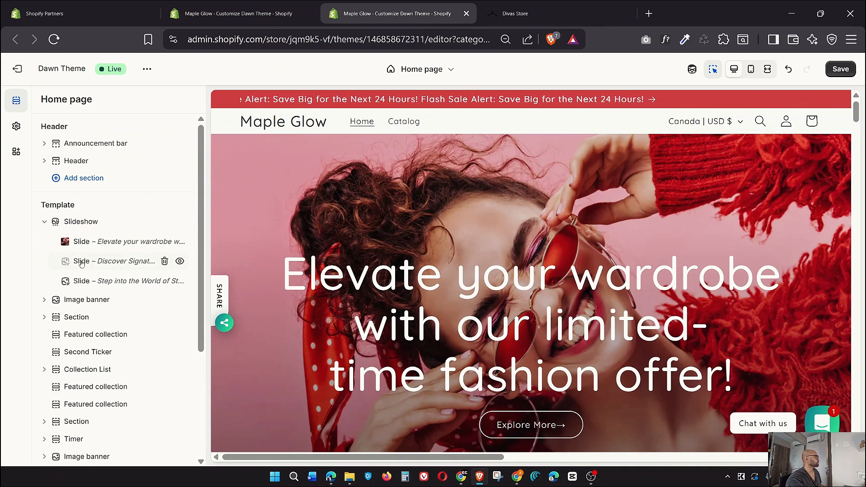
left_click(84, 261)
Set the second slide's image to the 4_42609039 flower-crown photo on purple
left_click(539, 14)
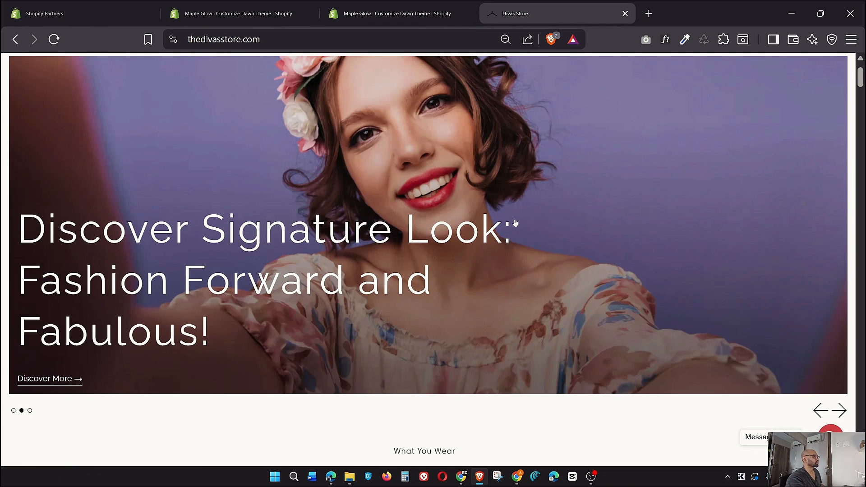
scroll(515, 223, "up", 2)
left_click(397, 13)
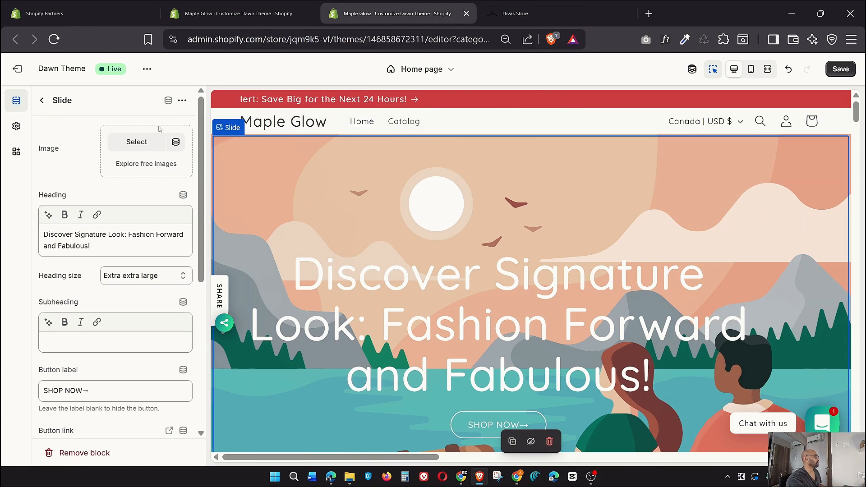
left_click(137, 142)
scroll(541, 311, "down", 1)
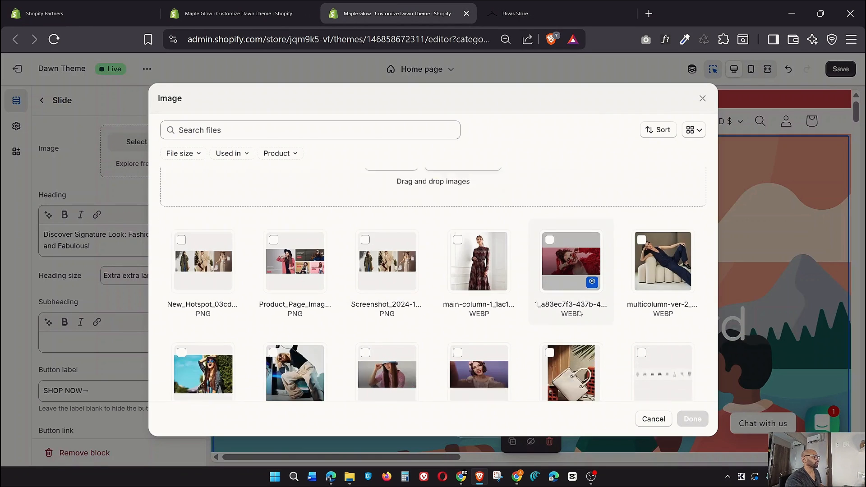
scroll(579, 313, "down", 1)
left_click(478, 357)
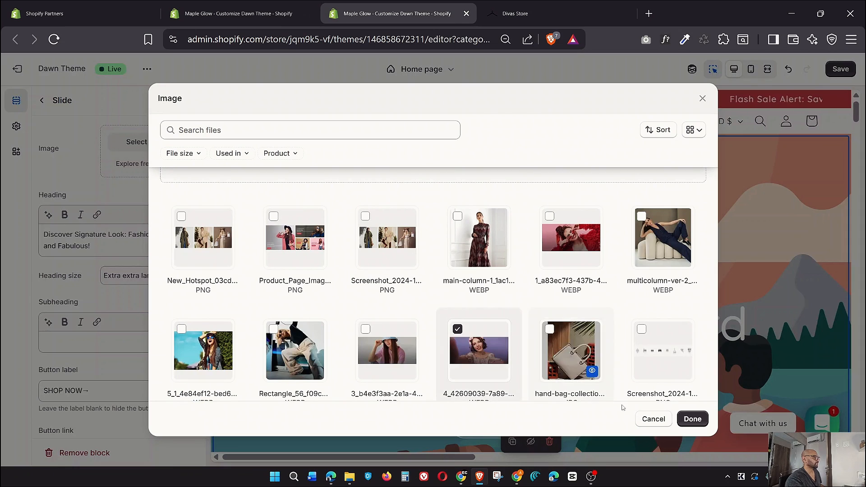
left_click(687, 420)
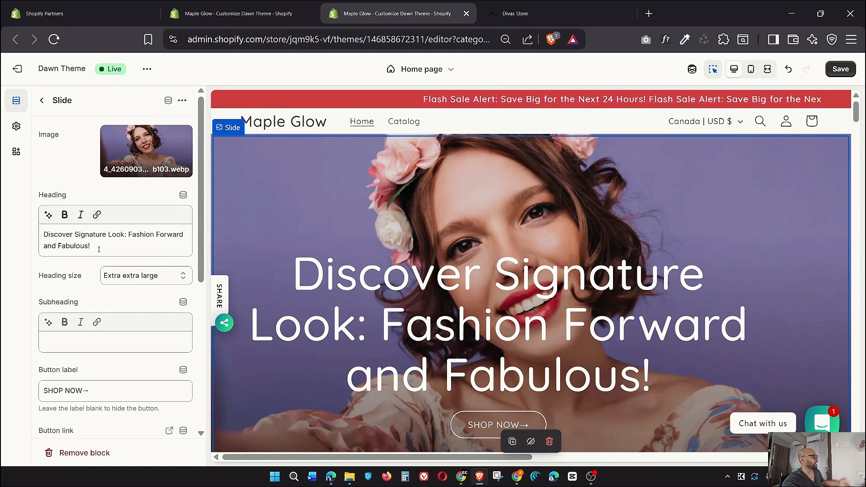
Select the second slide's heading text and return to the home page sections list
left_click_drag(91, 246, 41, 235)
scroll(112, 294, "down", 4)
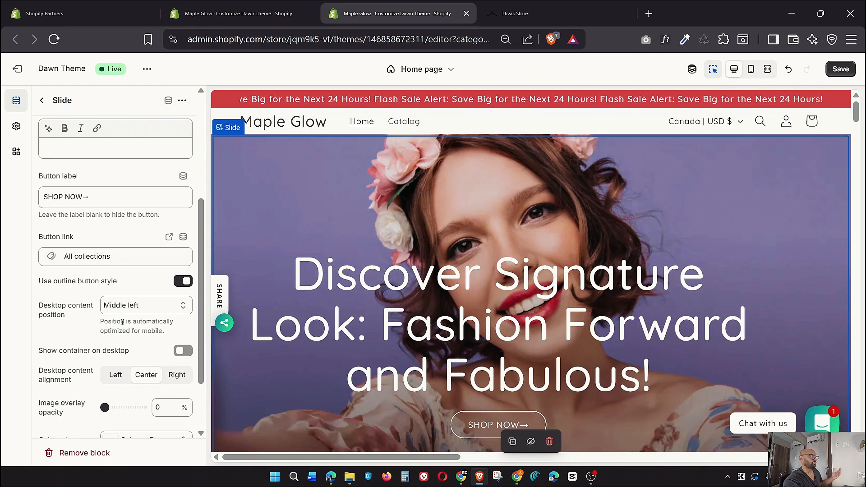
left_click(42, 101)
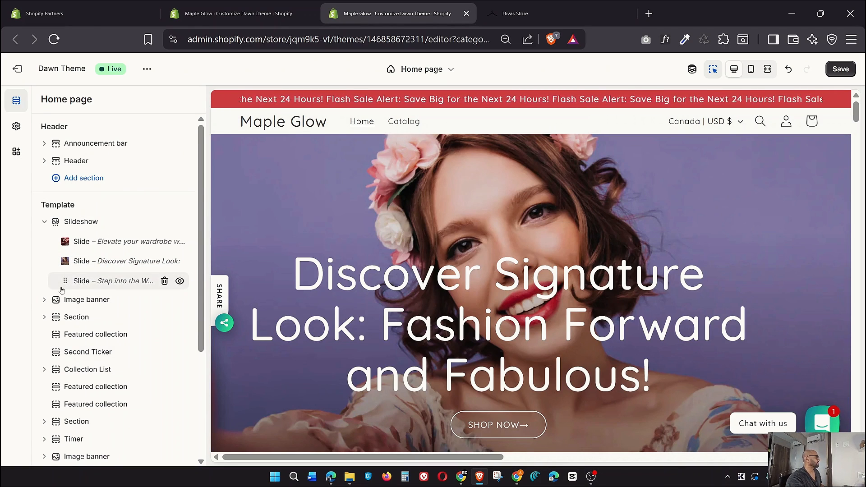
Open the third slide's settings and check Divas Store's third slide for reference
left_click(82, 285)
left_click(561, 8)
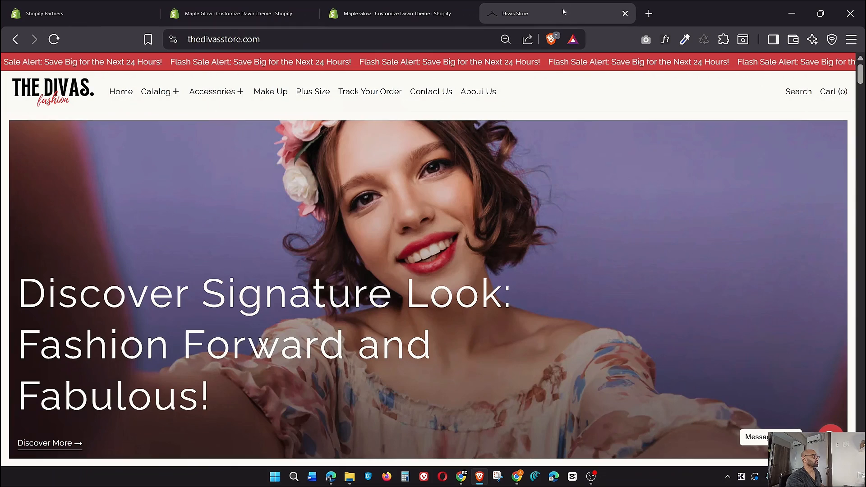
scroll(740, 423, "down", 3)
left_click(837, 345)
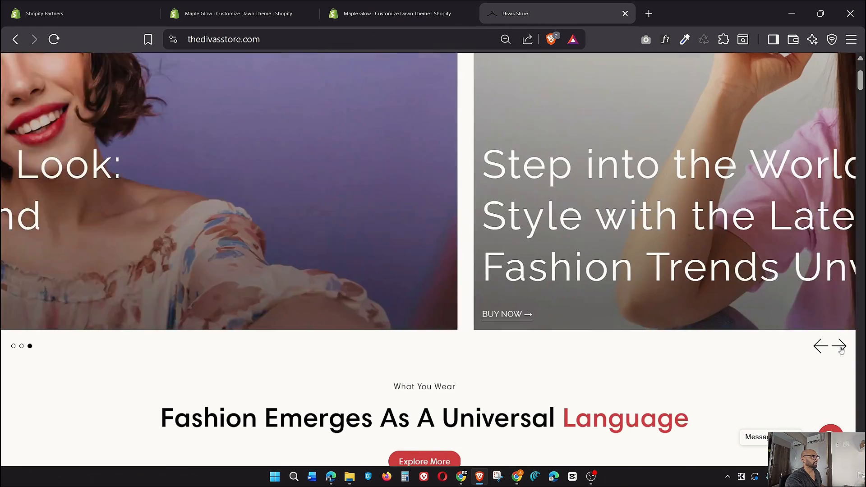
scroll(837, 345, "up", 3)
left_click(392, 5)
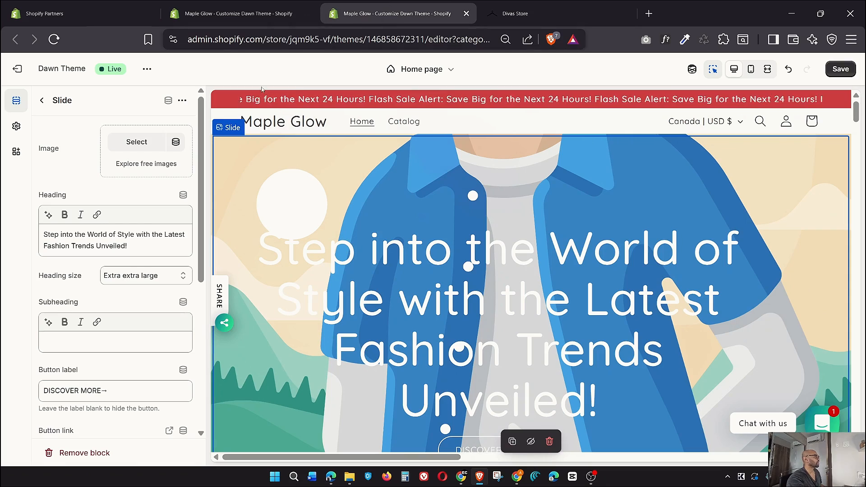
Give the third slide the 3_b4e3f3aa blue bucket-hat photo and save the theme
left_click(144, 154)
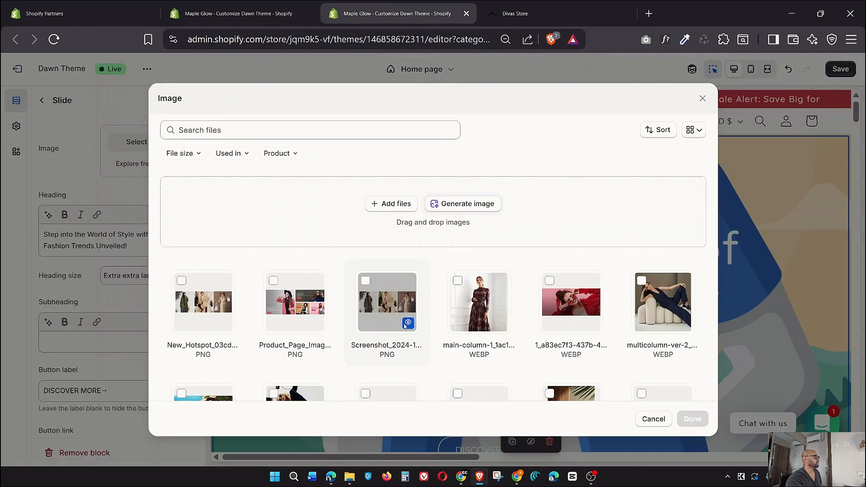
scroll(516, 311, "down", 3)
left_click(397, 289)
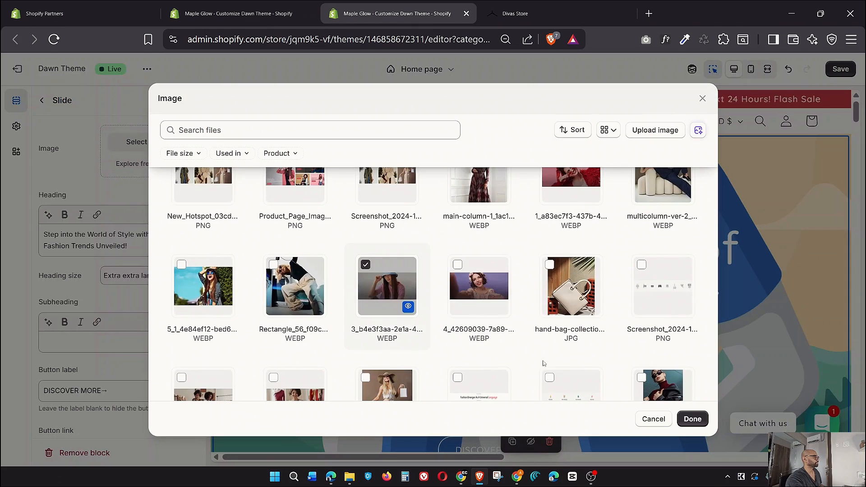
left_click(692, 418)
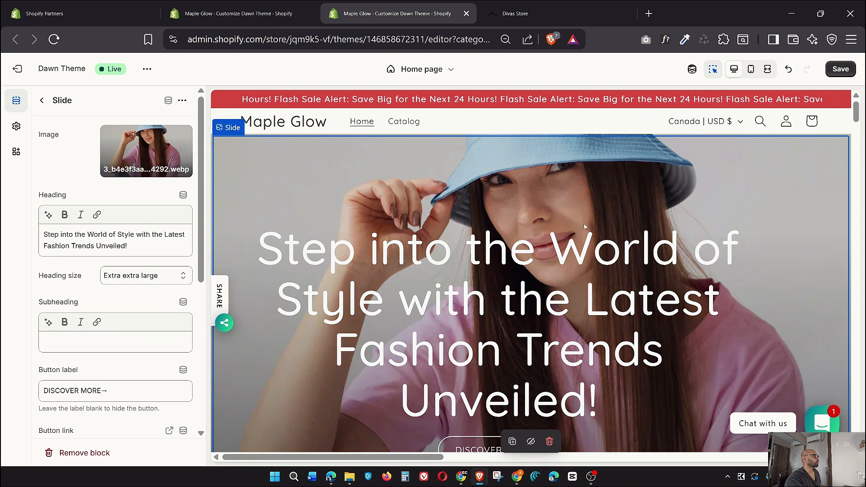
left_click(841, 69)
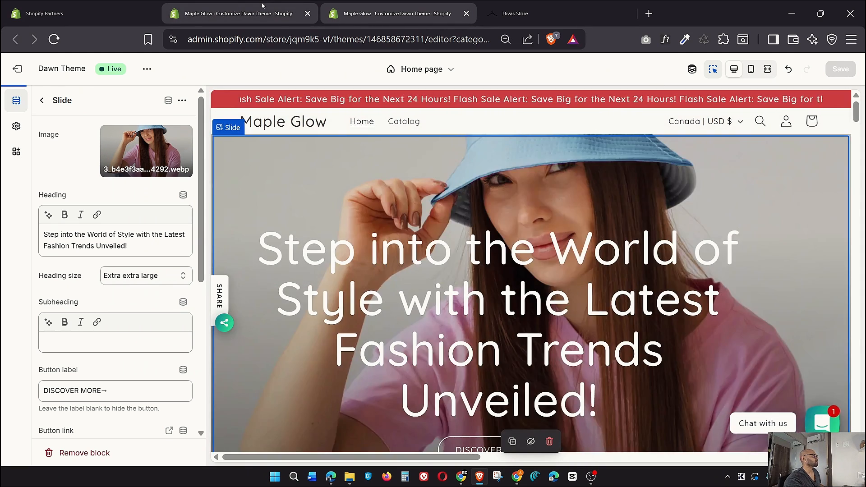
Open the Maple Glow live storefront from the themes admin page and scroll through it
left_click(262, 13)
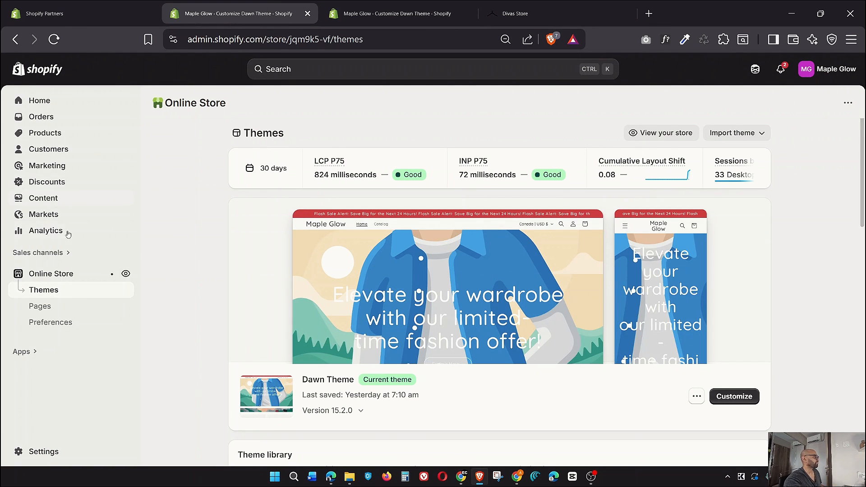
left_click(125, 274)
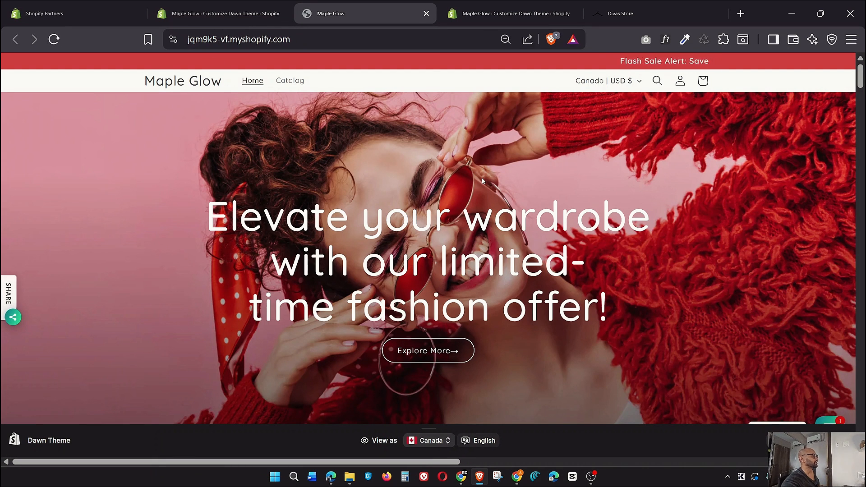
scroll(719, 372, "down", 5)
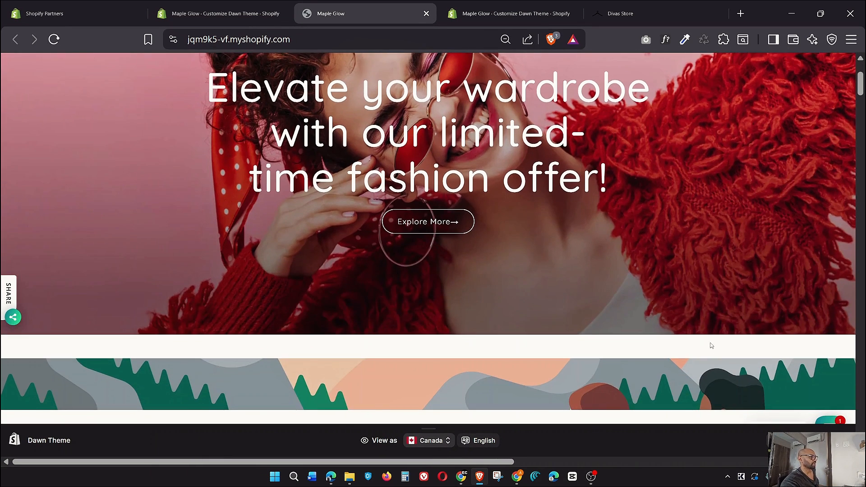
scroll(706, 338, "up", 5)
scroll(699, 328, "down", 3)
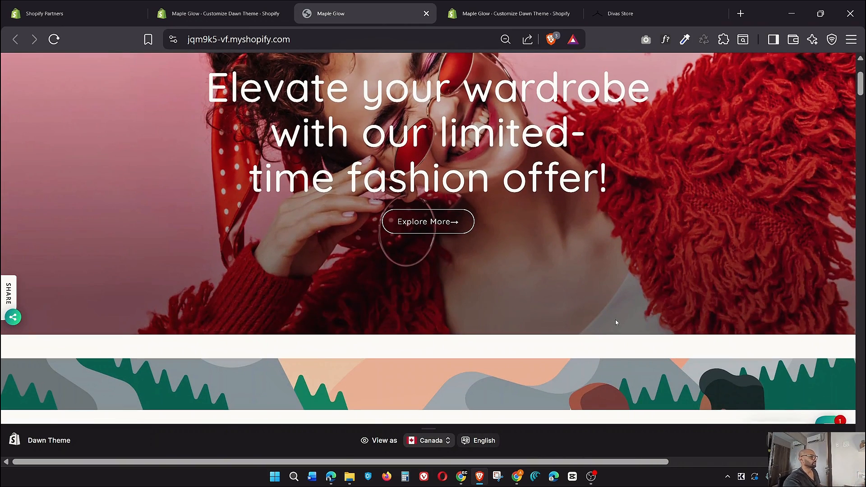
scroll(615, 319, "up", 3)
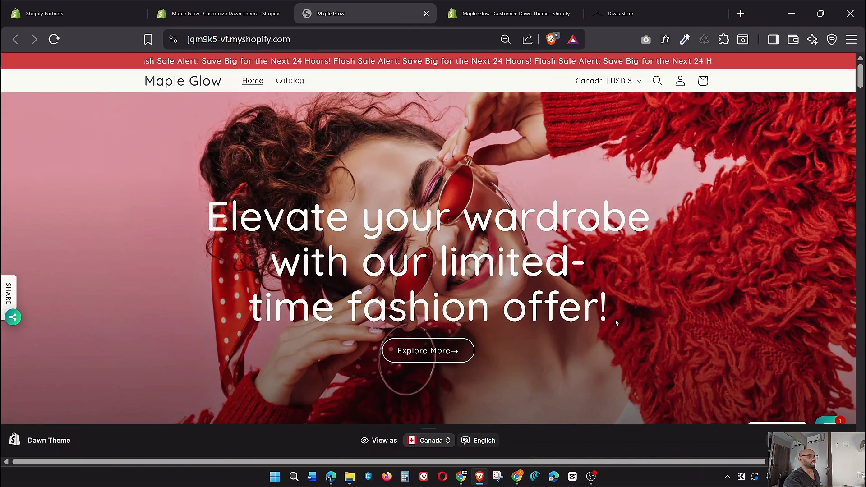
scroll(616, 322, "down", 3)
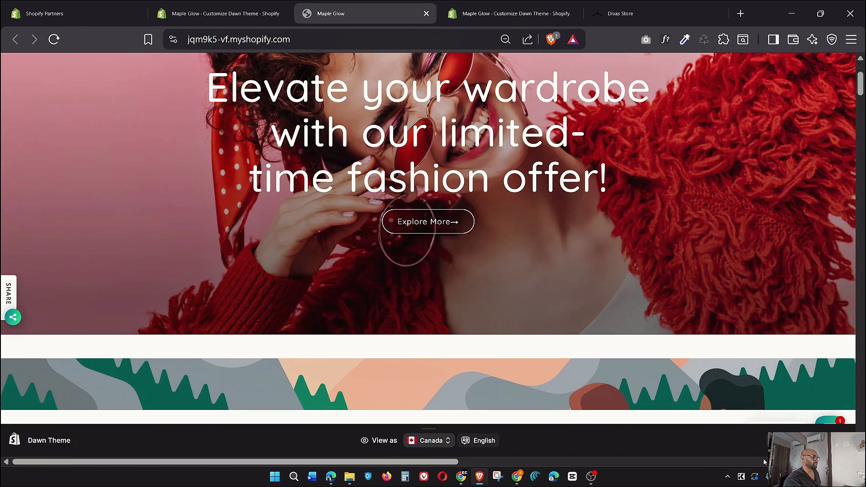
Hide the storefront preview bar, review the page, then return to the theme editor
left_click(829, 420)
left_click(795, 400)
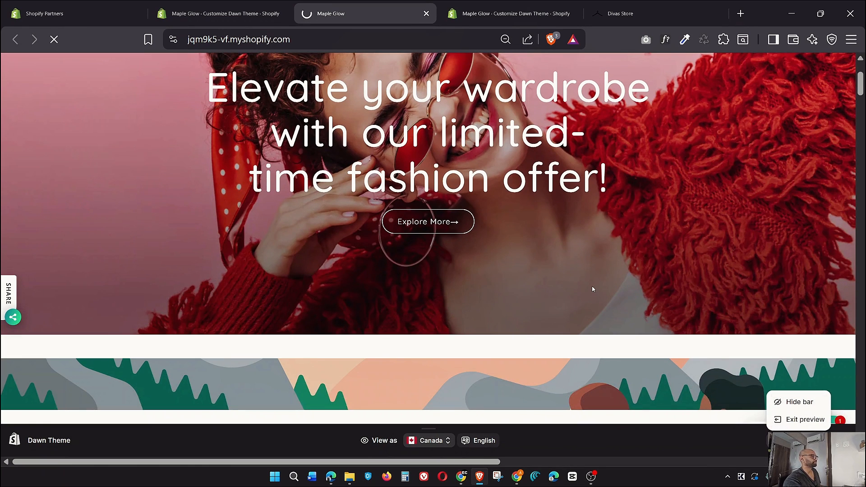
scroll(563, 297, "down", 2)
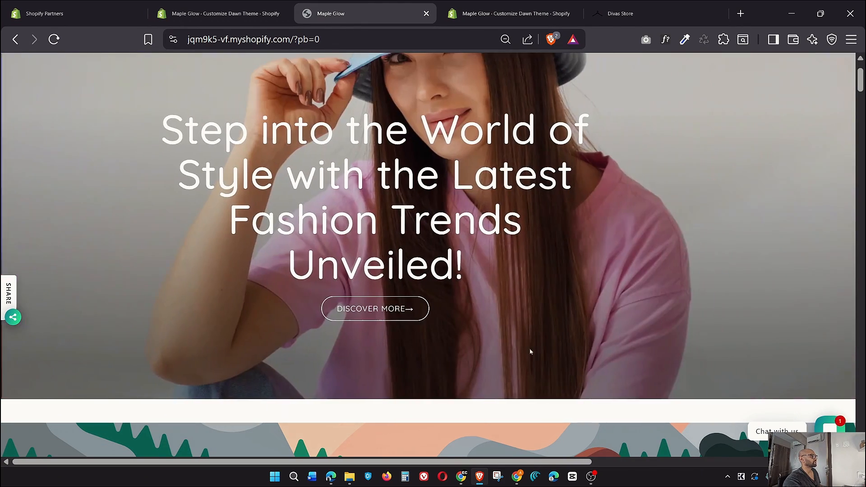
scroll(545, 339, "up", 2)
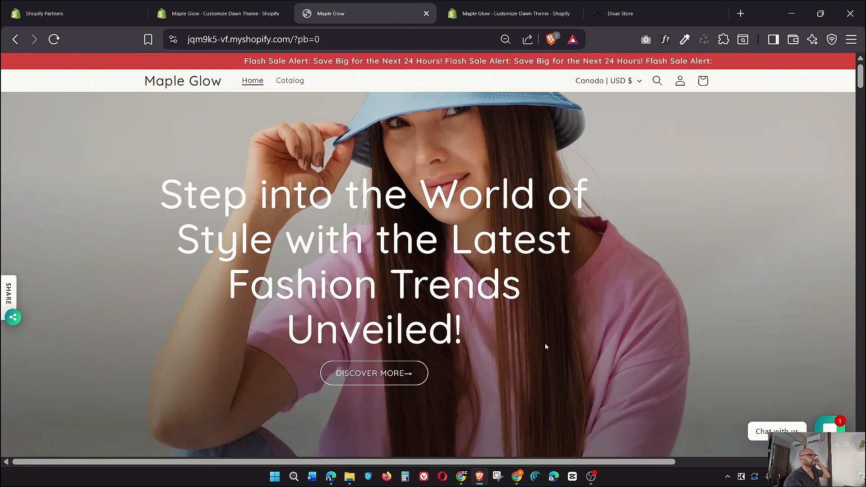
scroll(545, 342, "down", 1)
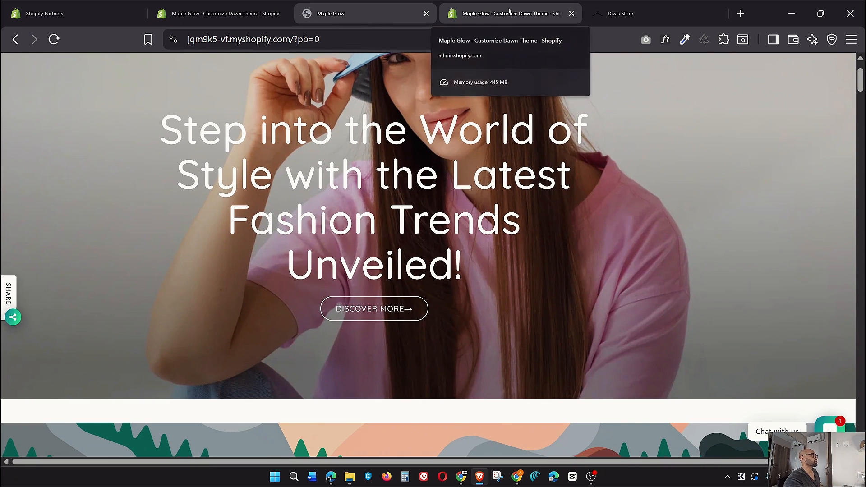
left_click(496, 14)
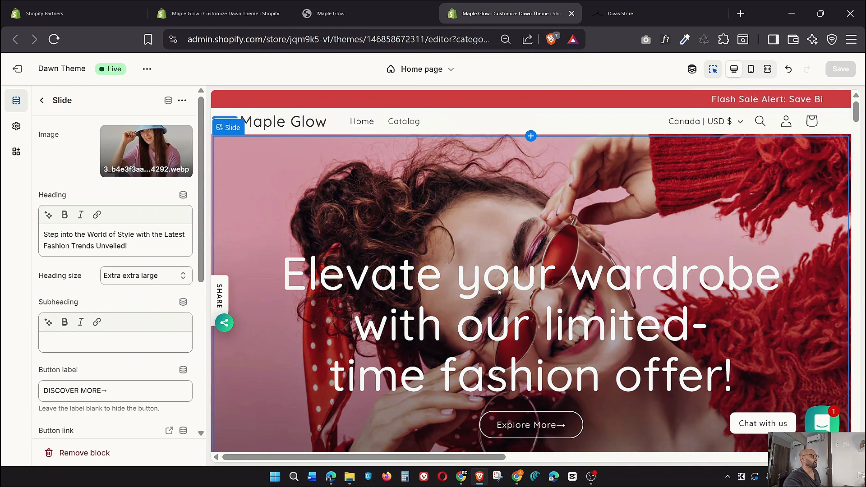
Back out of the slide panel to the Home page sections, showing the red-sweater slide
scroll(498, 292, "down", 2)
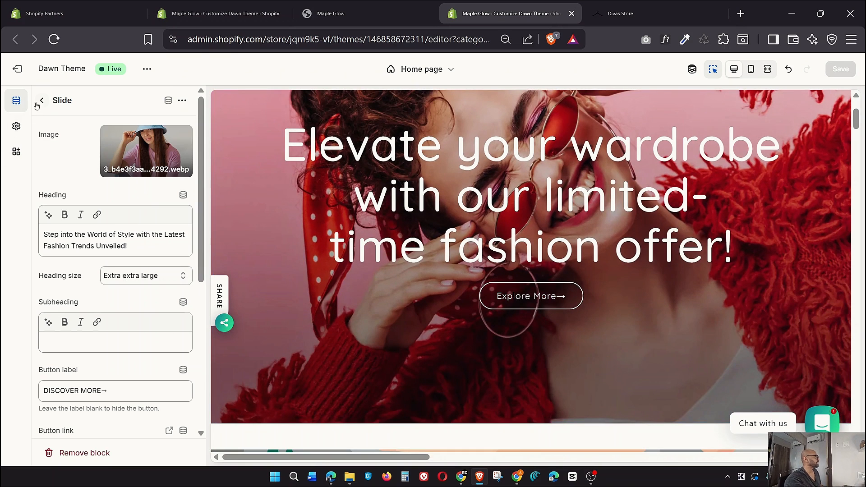
left_click(41, 102)
scroll(353, 246, "up", 2)
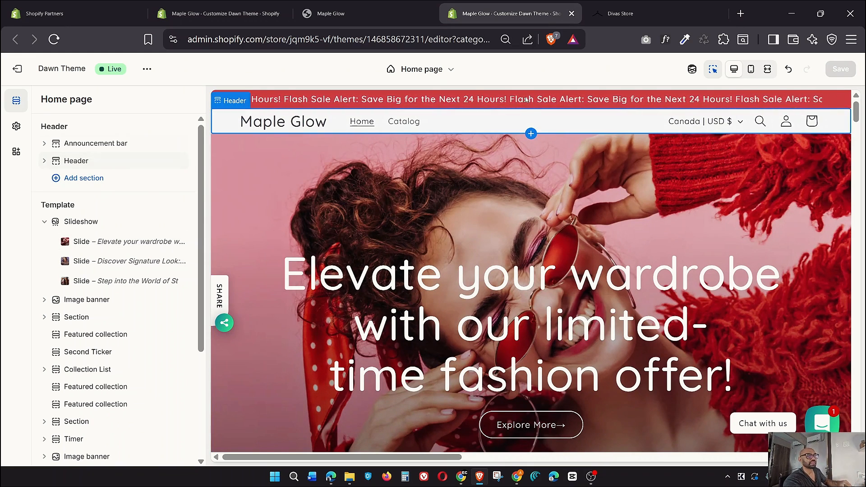
left_click(44, 143)
left_click(121, 163)
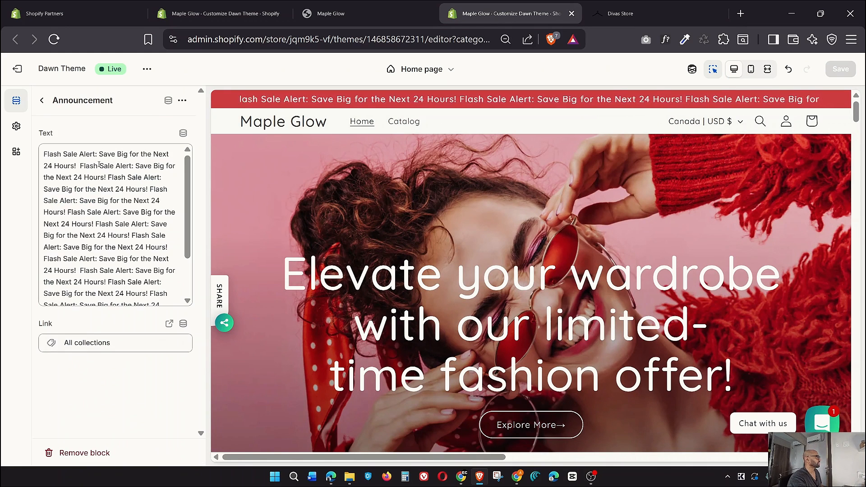
scroll(145, 207, "down", 3)
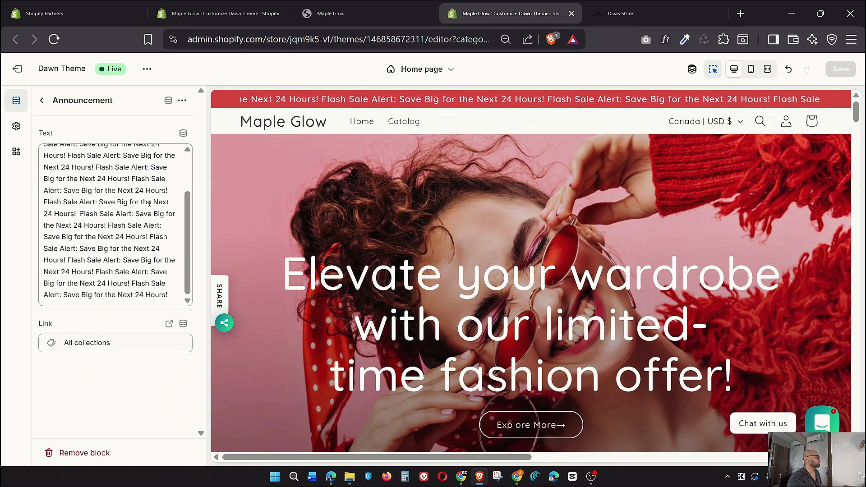
left_click(42, 100)
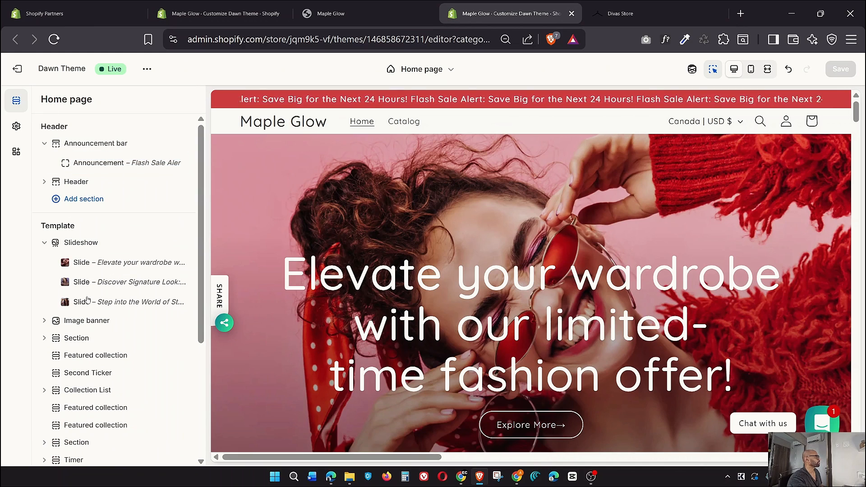
scroll(95, 277, "down", 2)
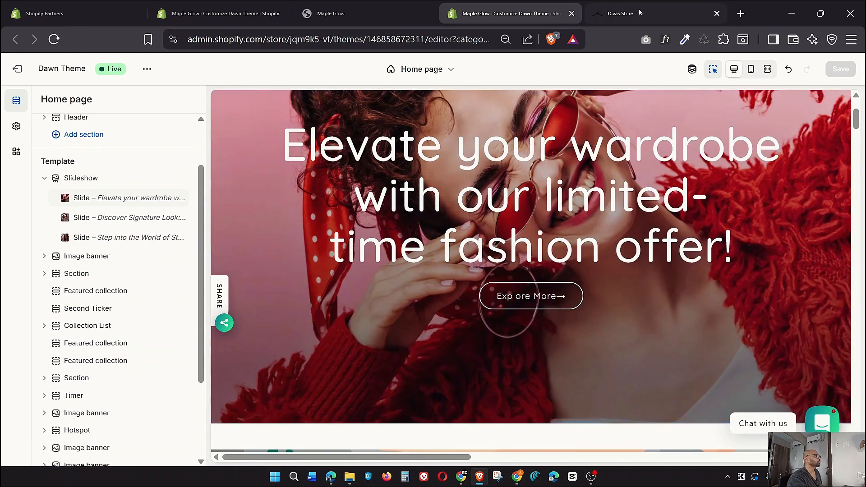
left_click(640, 13)
scroll(543, 223, "down", 8)
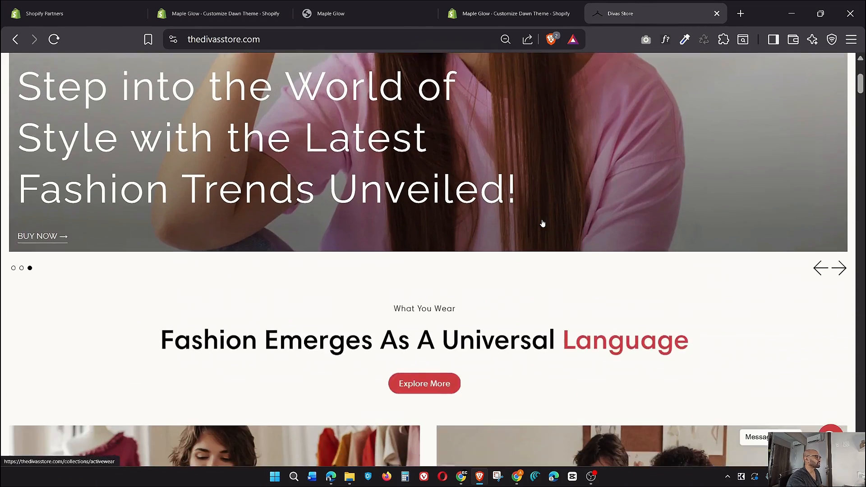
scroll(585, 209, "up", 1)
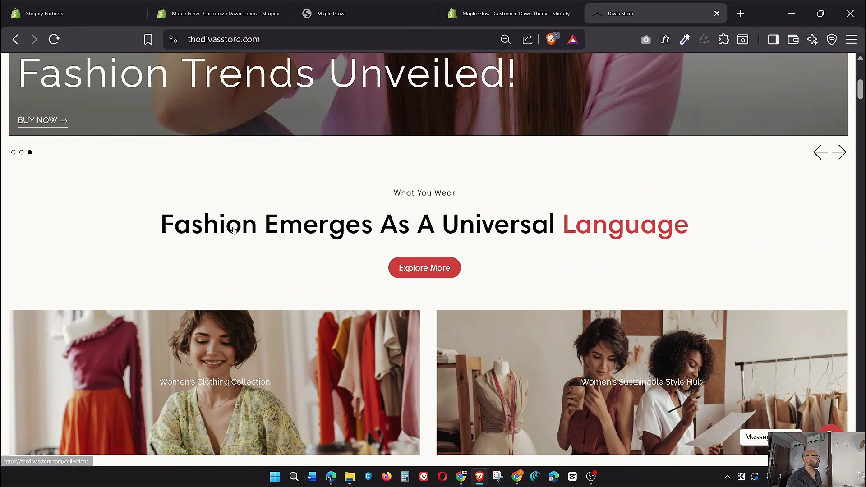
left_click(510, 13)
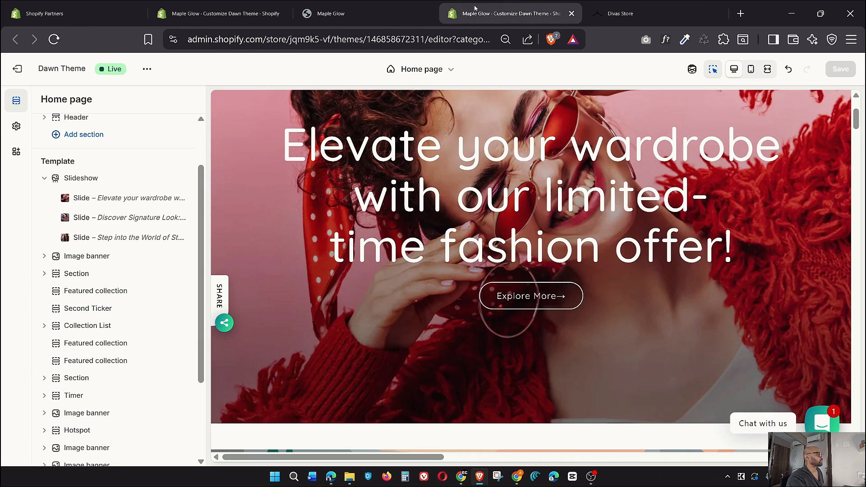
Set the Image banner's first image to the 'Fashion Emerges As A Universal Language' screenshot PNG
left_click(67, 256)
left_click(129, 143)
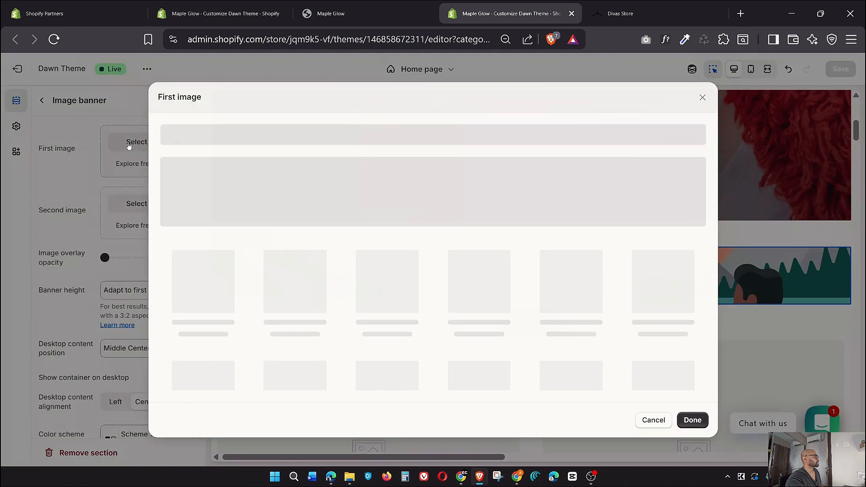
scroll(435, 224, "down", 2)
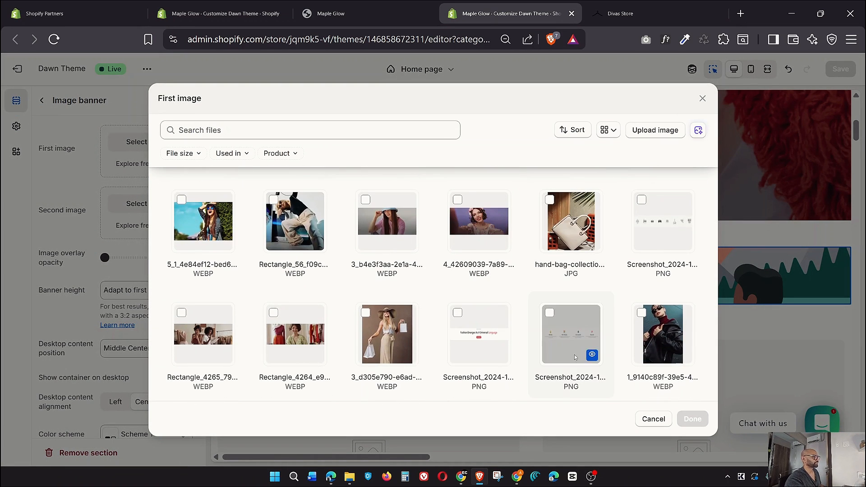
left_click(478, 343)
left_click(692, 419)
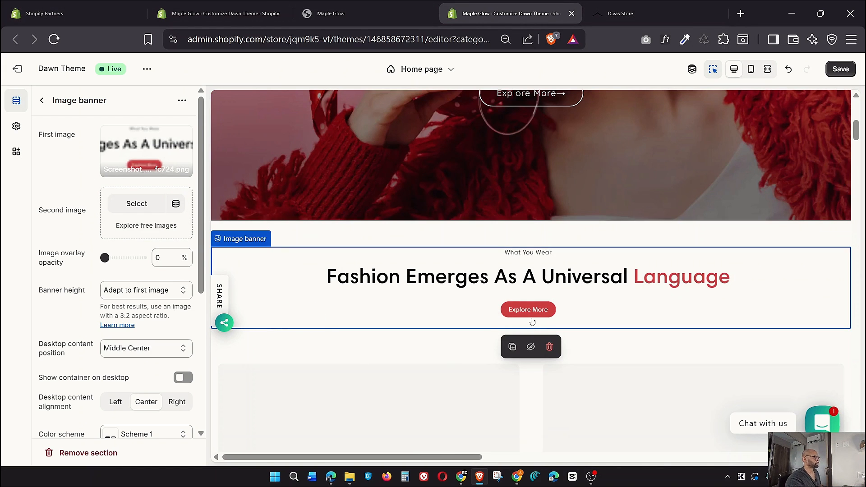
Save the theme changes and return to the home page section list
left_click(840, 69)
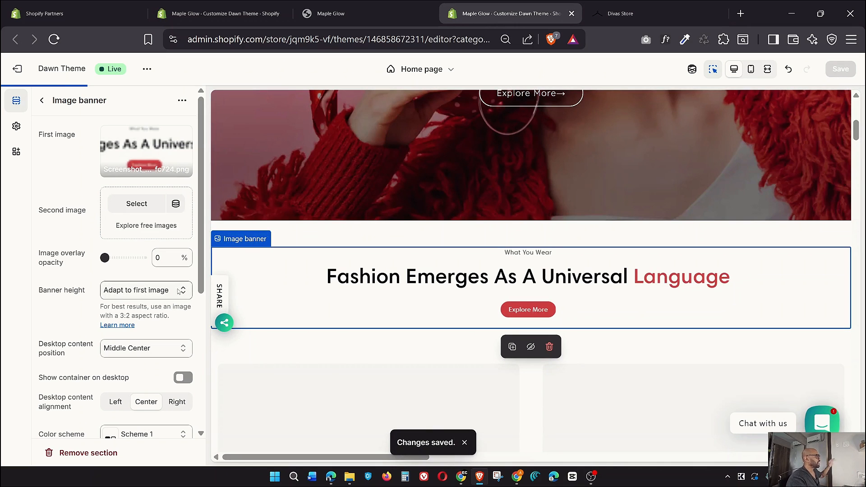
scroll(144, 270, "down", 5)
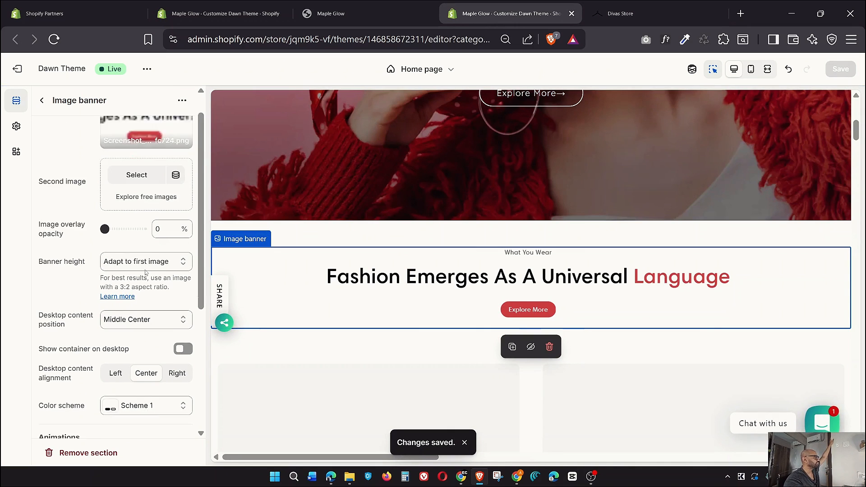
scroll(144, 271, "up", 5)
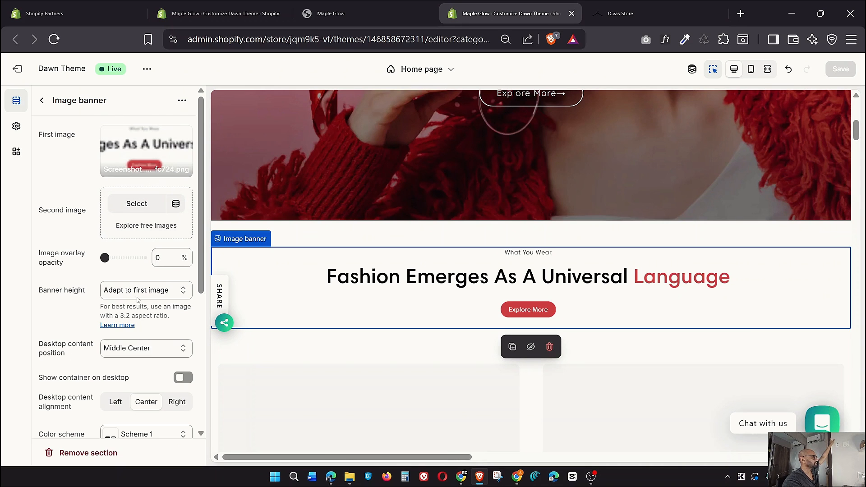
scroll(143, 321, "down", 1)
scroll(142, 322, "down", 2)
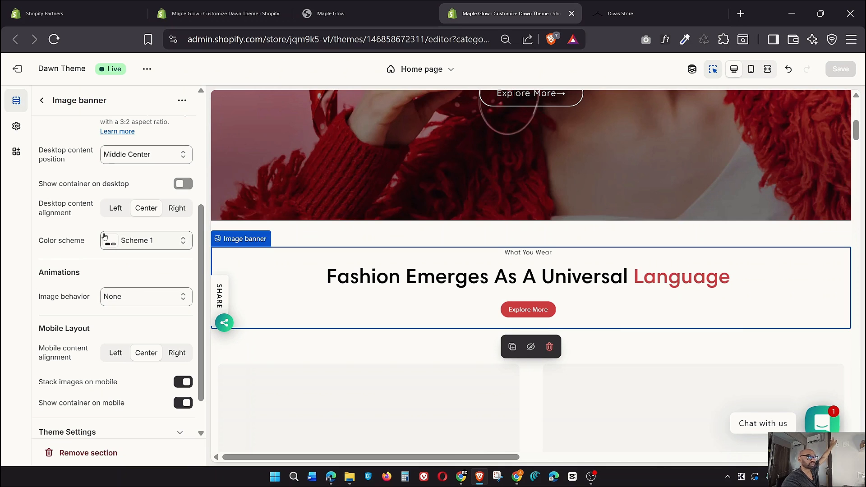
left_click(42, 101)
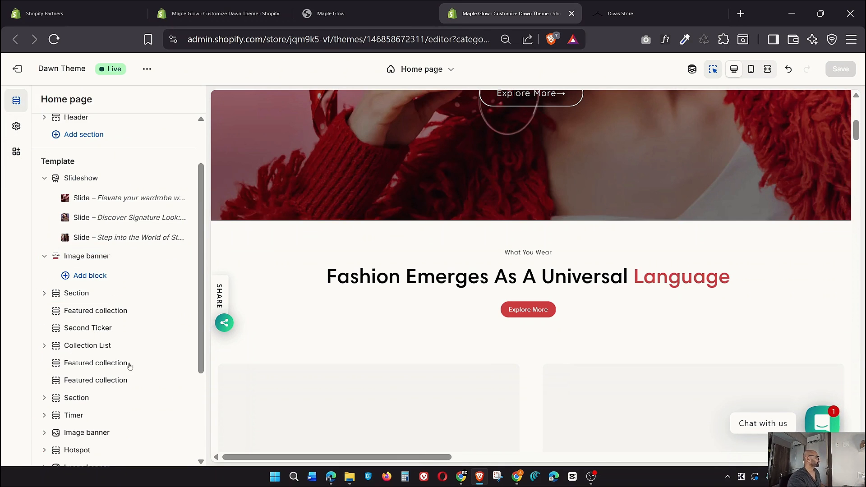
Browse the Add section list and close it without adding anything
scroll(116, 345, "down", 3)
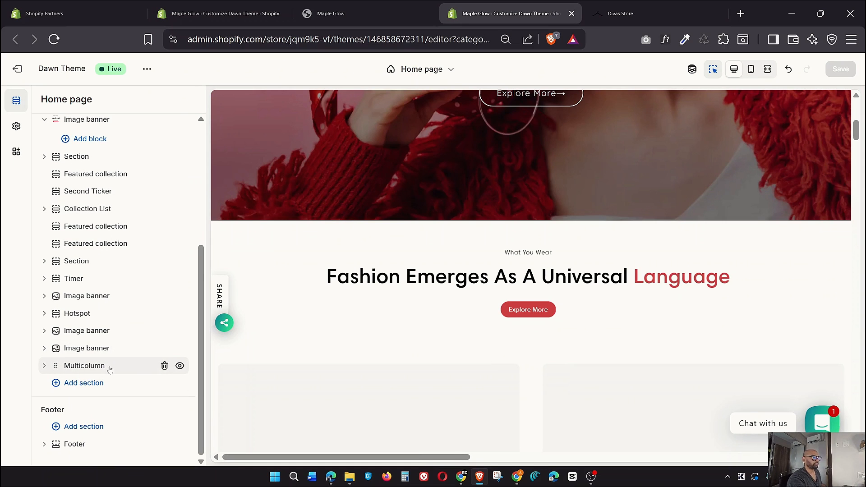
left_click(60, 384)
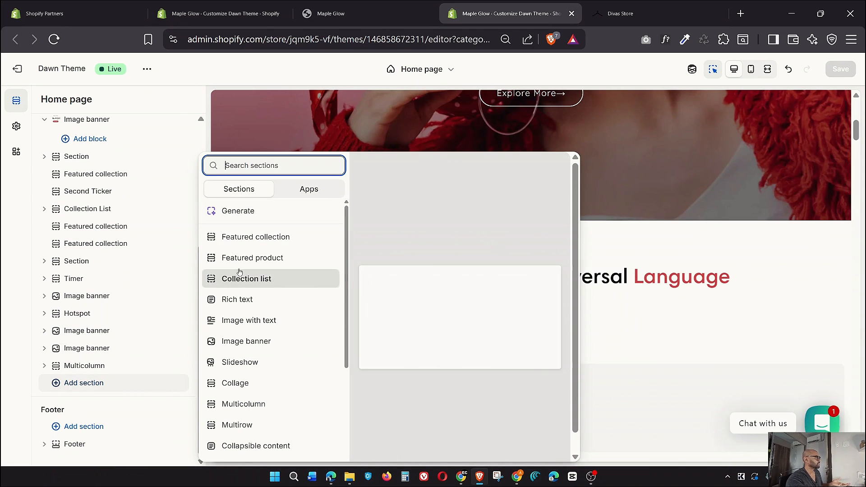
scroll(239, 271, "down", 5)
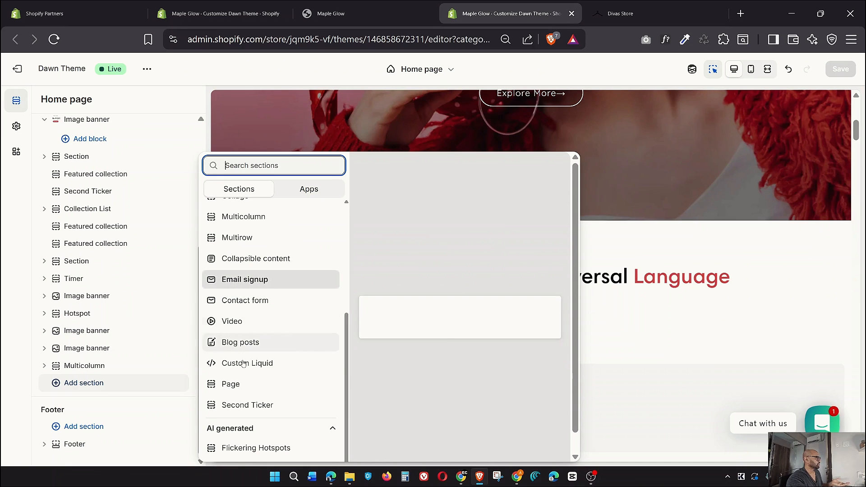
scroll(241, 361, "up", 3)
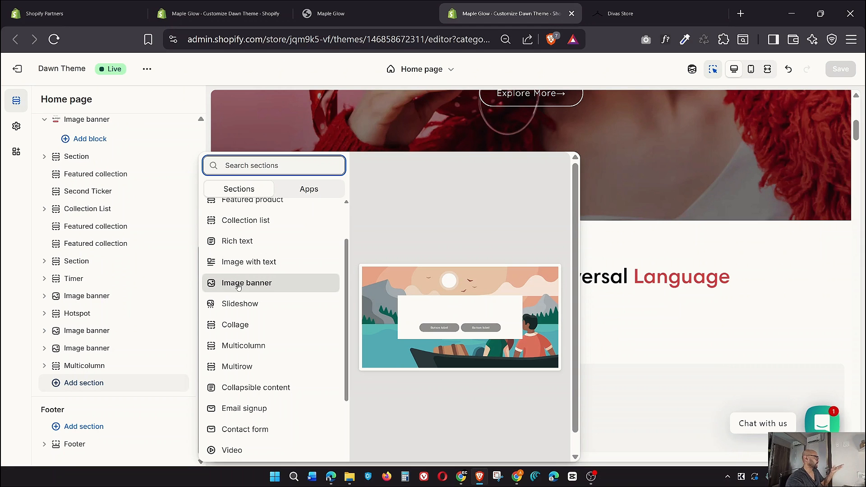
left_click(29, 194)
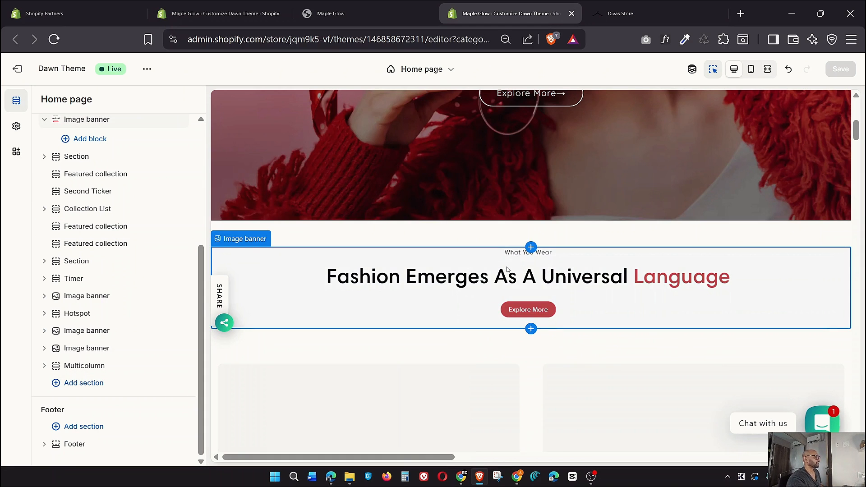
Switch to the Divas Store site and scroll to its collection photo tiles
scroll(507, 269, "down", 4)
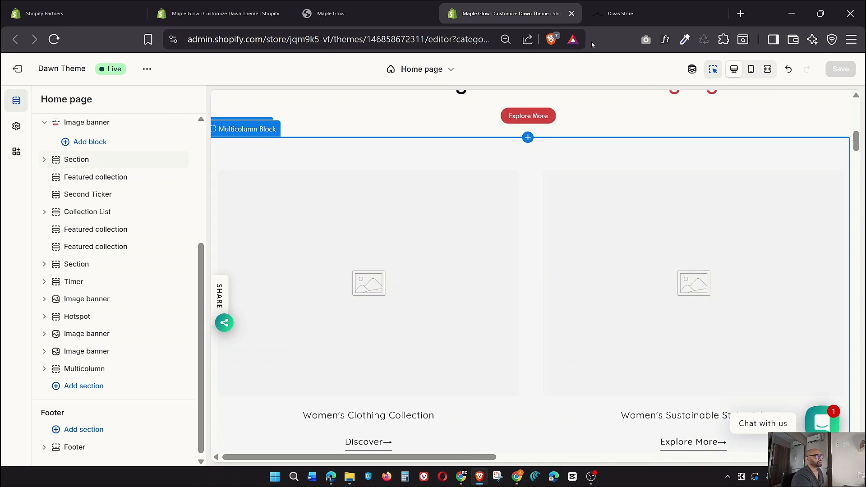
left_click(623, 13)
scroll(504, 176, "down", 4)
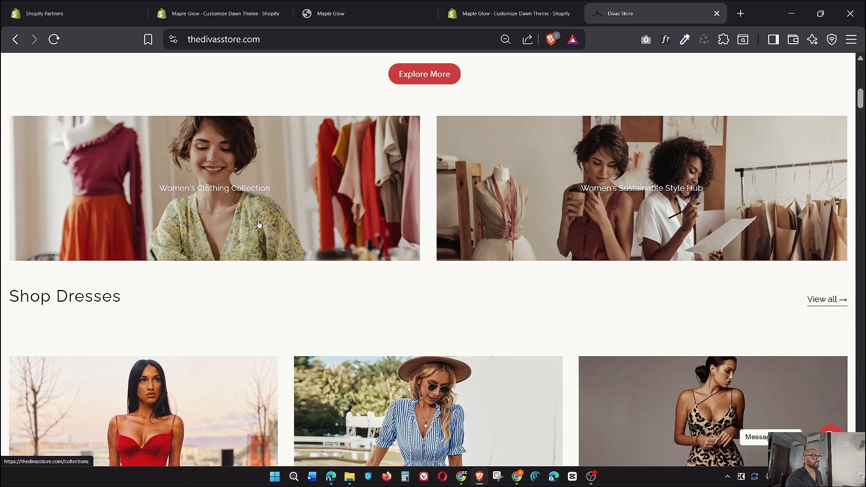
Back in the theme editor, expand the homepage Section to reveal its Multicolumn Block
left_click(484, 4)
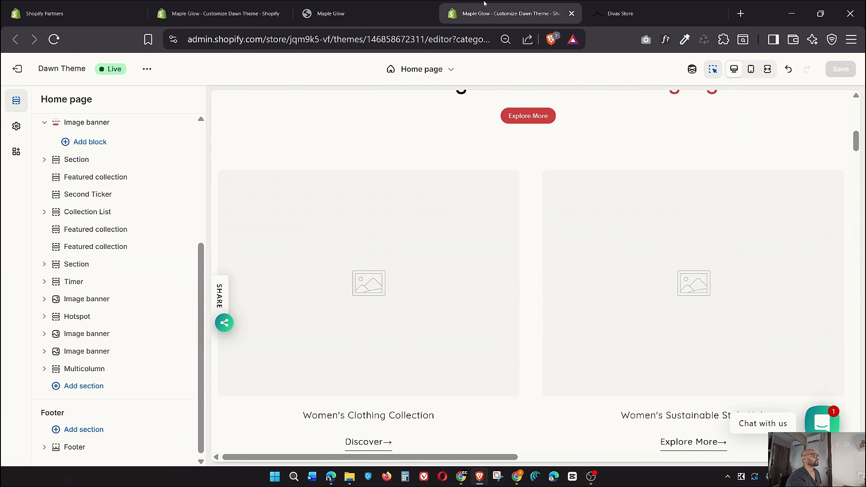
mouse_move(185, 241)
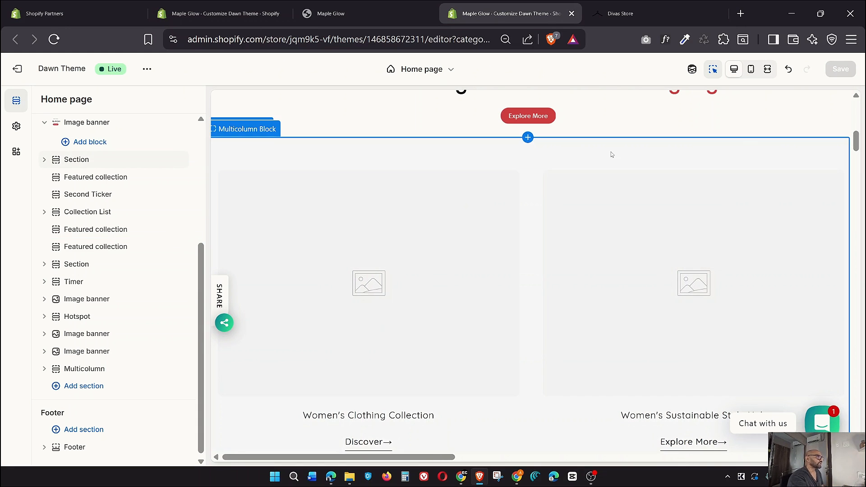
scroll(164, 245, "up", 1)
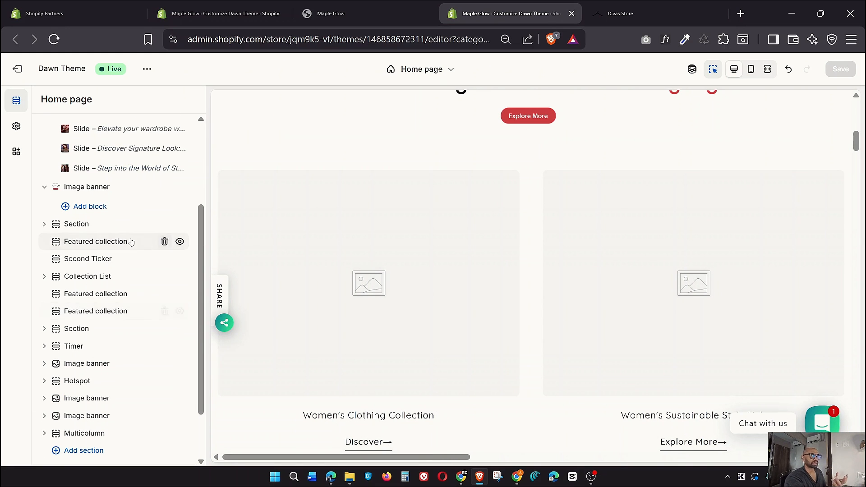
left_click(44, 225)
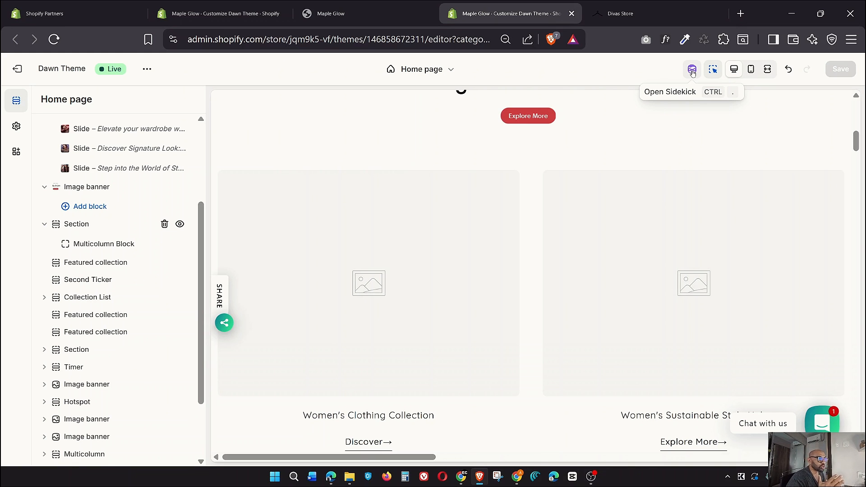
In the Sidekick assistant, write 'Create a Multicolumn Block', correcting the misspelling
left_click(692, 71)
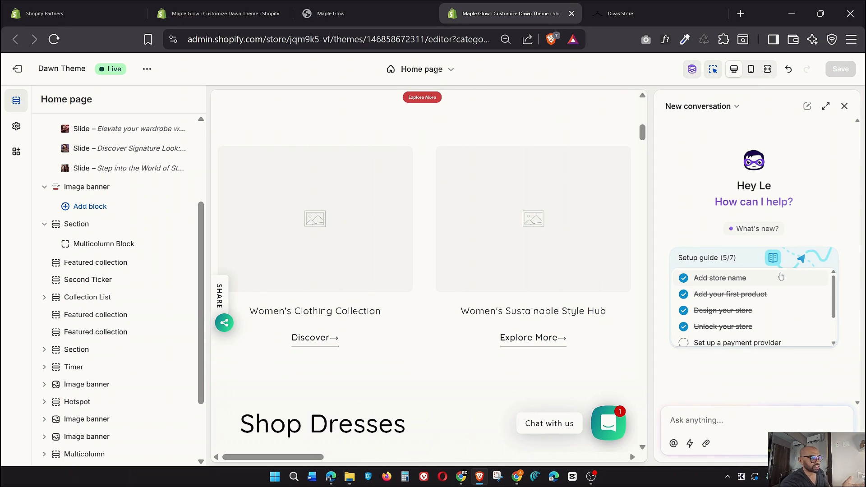
scroll(780, 276, "down", 2)
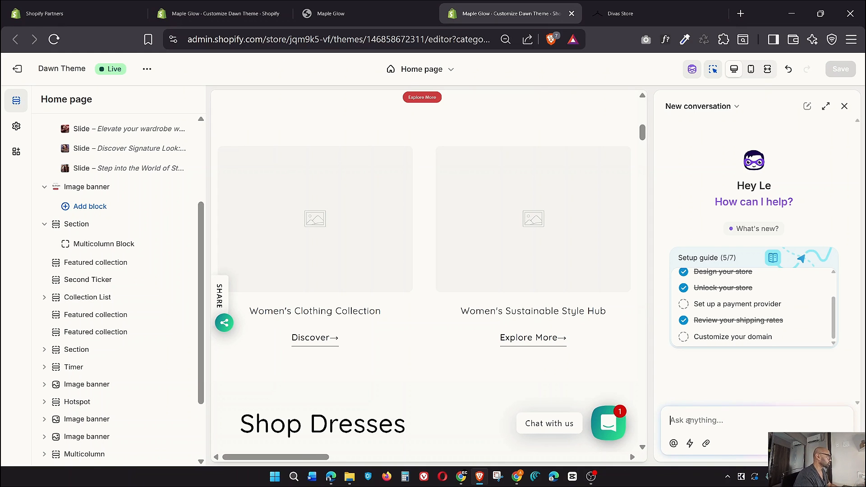
left_click(689, 421)
type("Crea")
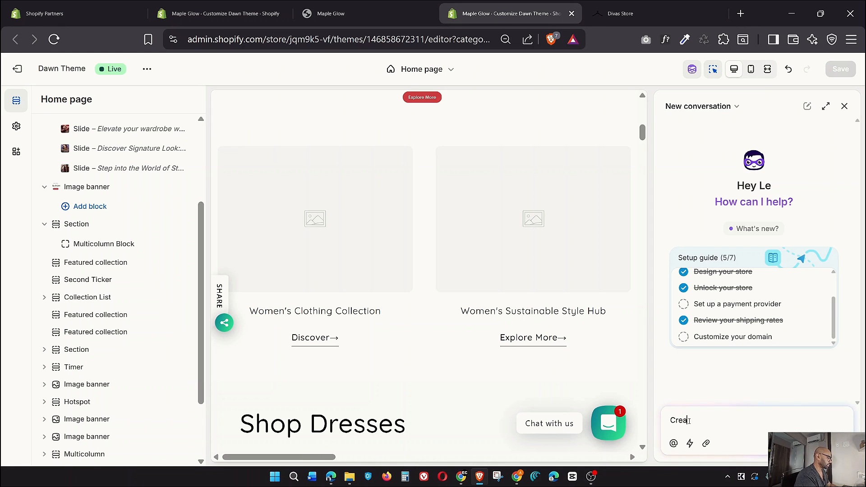
type("te a M")
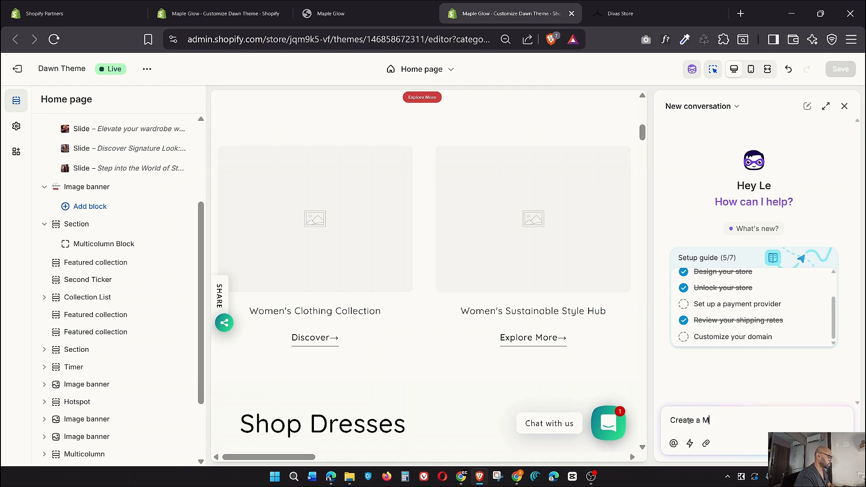
type("ulitcolum")
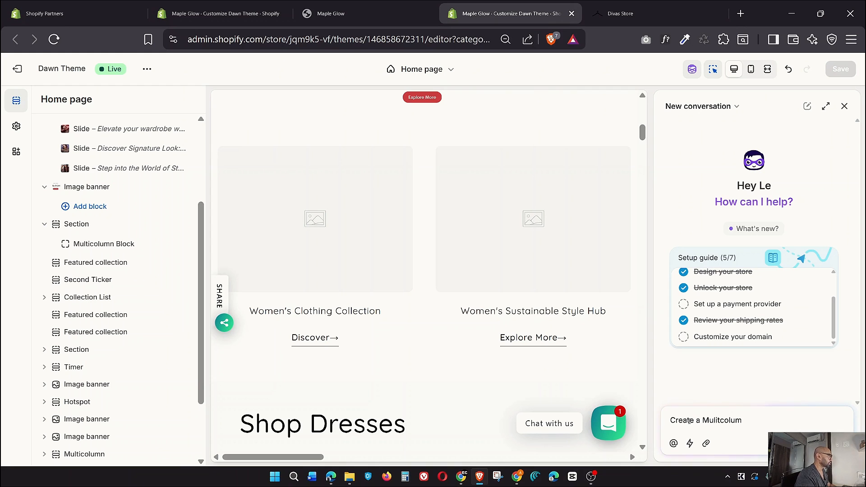
type("n Bloc")
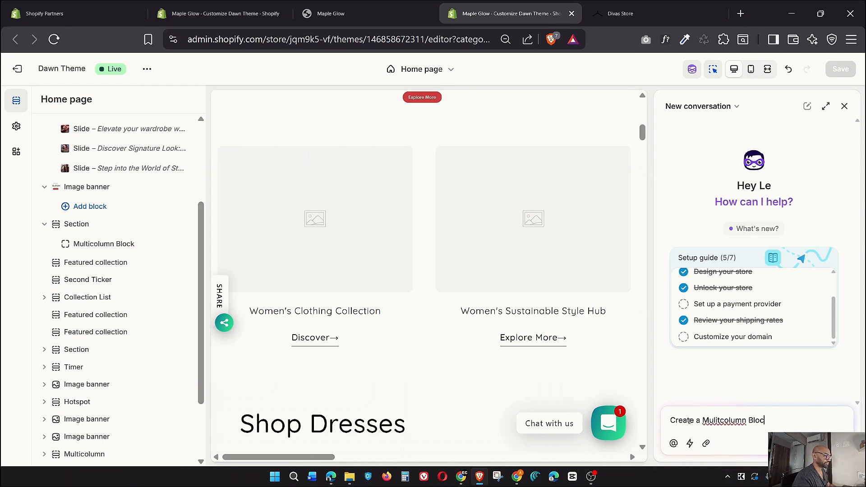
type("kk")
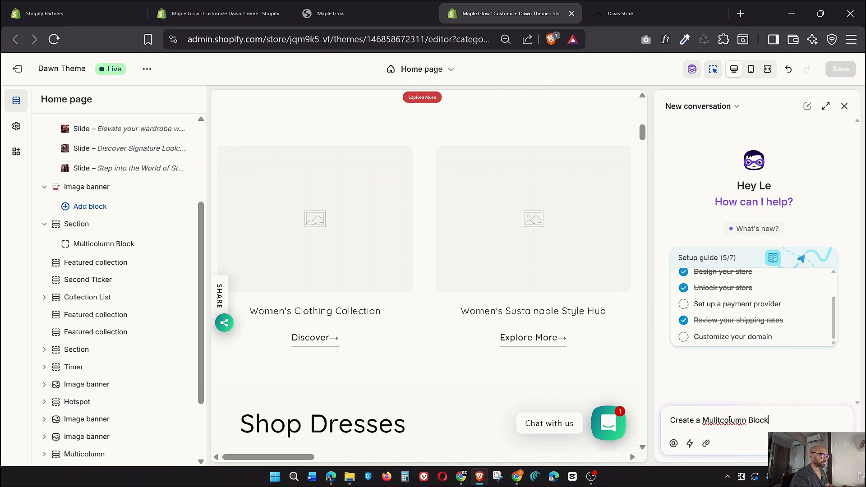
right_click(729, 419)
left_click(632, 258)
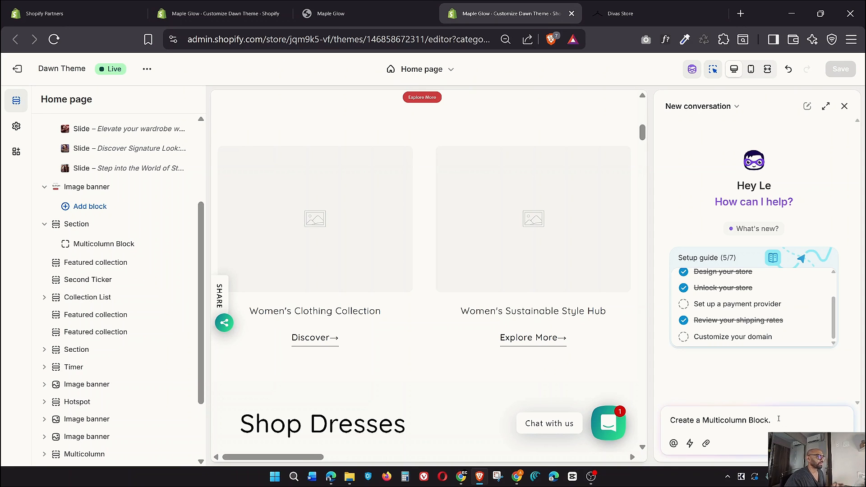
Finish the prompt with 'Add collections. Add image. Make it Dawn theme compatible' and send it
mouse_move(778, 423)
left_mouse_down()
mouse_move(662, 421)
mouse_move(773, 417)
left_mouse_up()
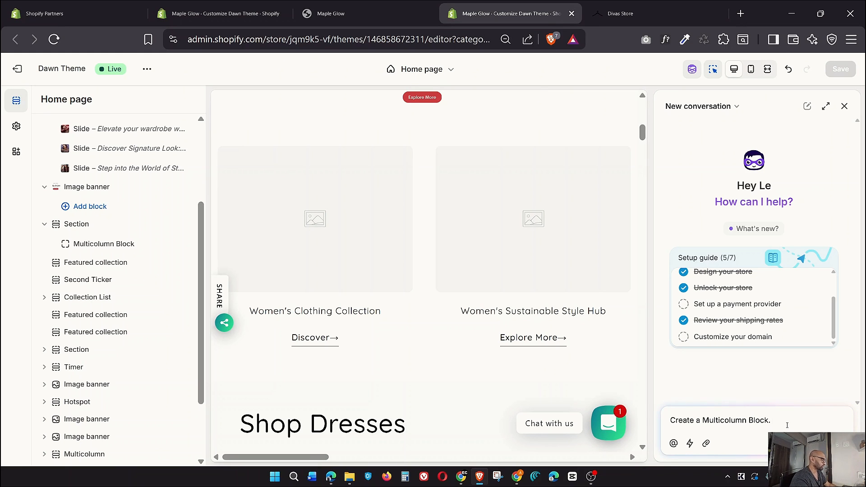
type("Add collections")
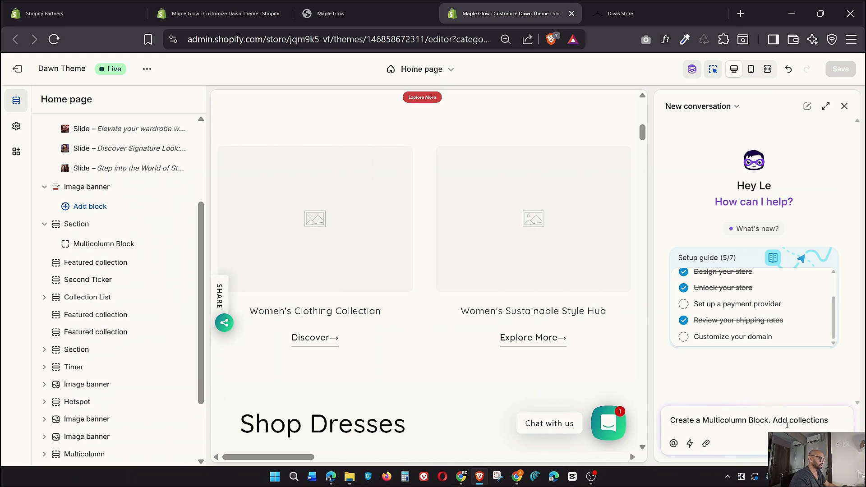
type(". Add imag")
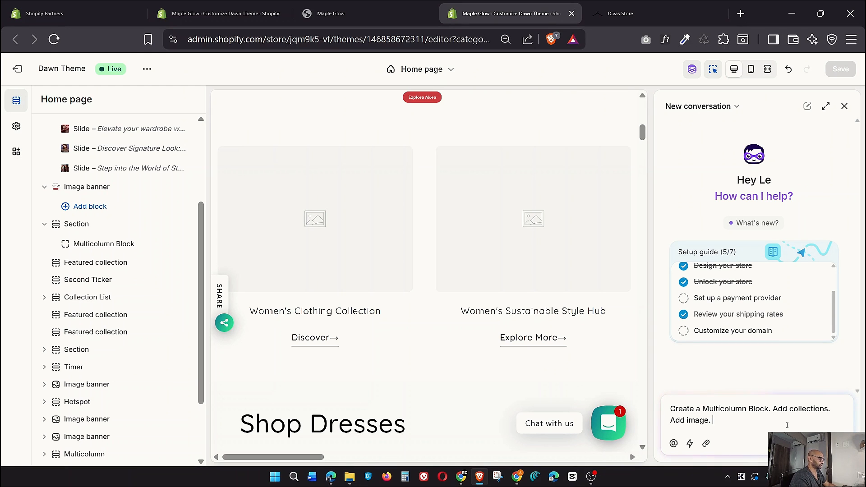
type("e. Make it com")
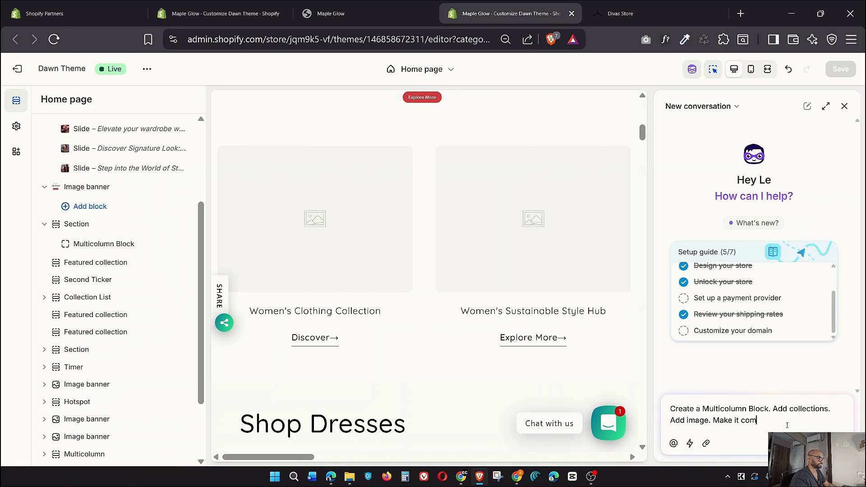
key("BackSpace")
key("BackSpace")
key("BackSpace")
key("BackSpace")
key("BackSpace")
key("BackSpace")
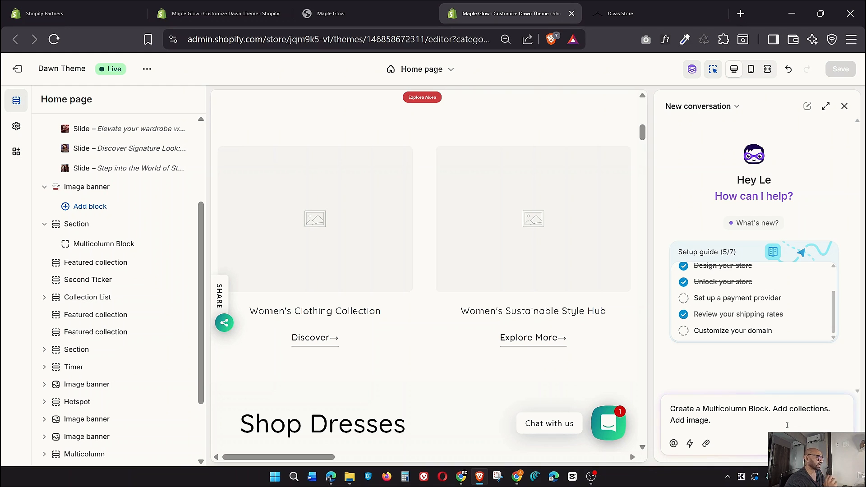
type("Mak")
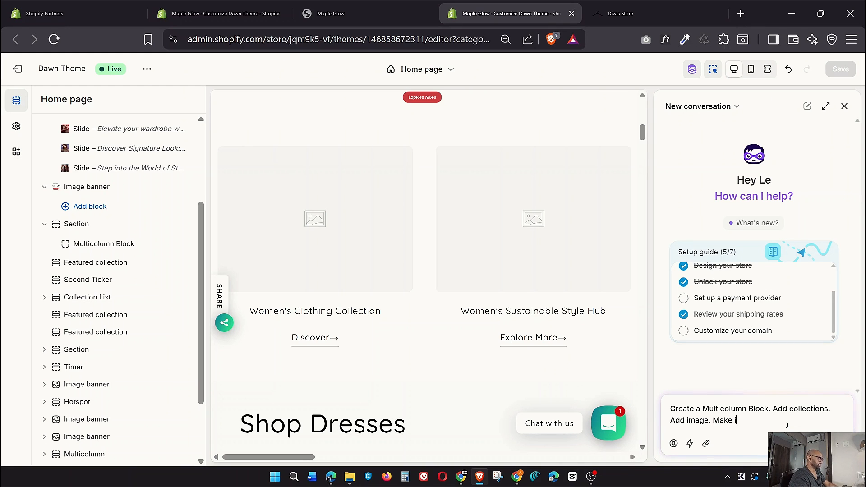
type("e it Dawn ")
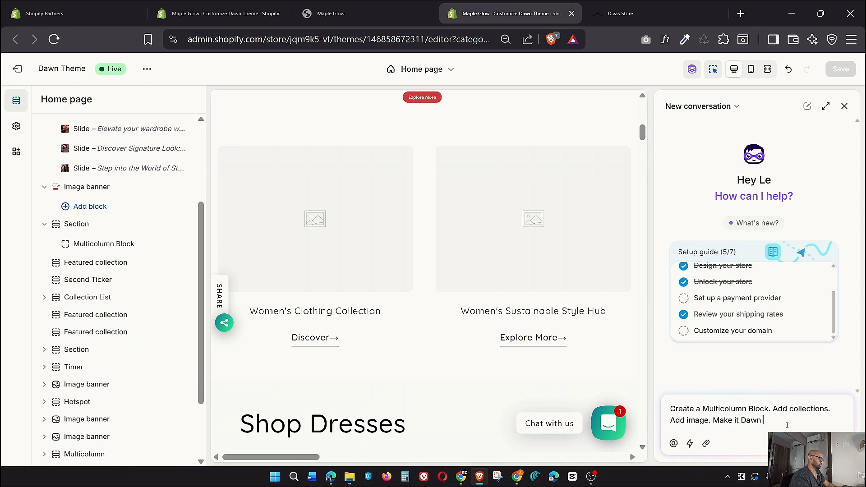
type("theme compatible")
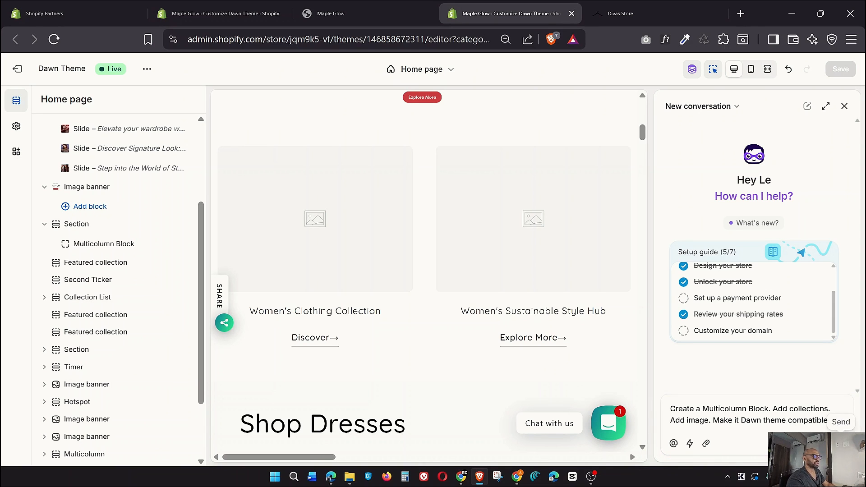
key("Return")
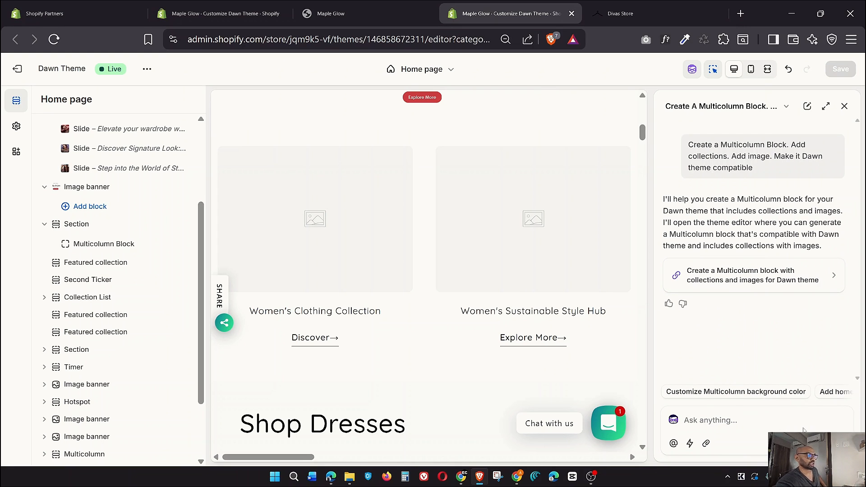
Open Sidekick's 'Create a Multicolumn block' card in Generate block and submit the prefilled prompt
left_click(767, 282)
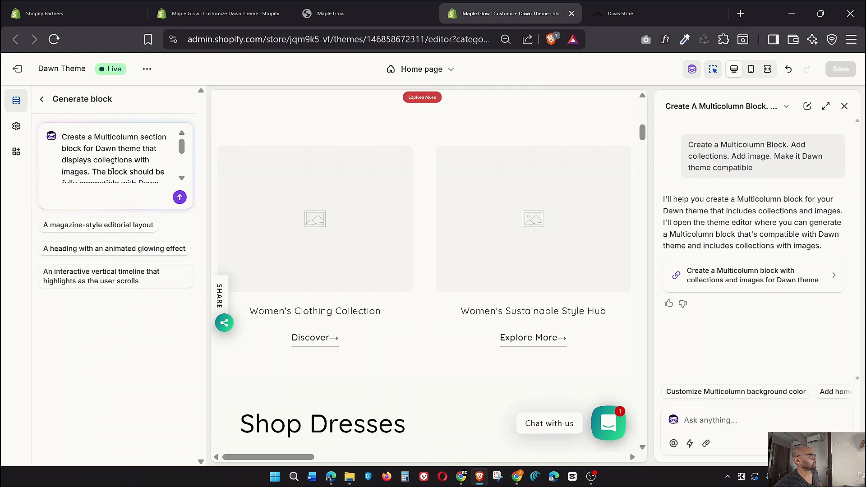
left_click(179, 198)
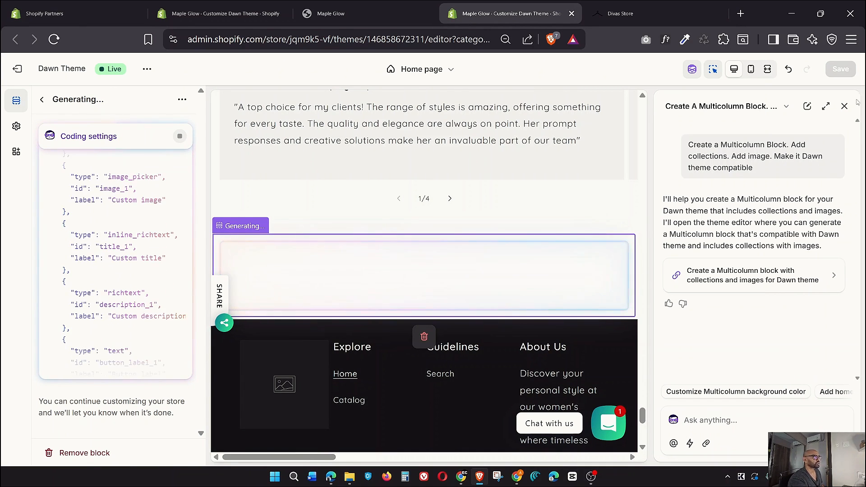
Close the Sidekick panel to view the generated 'Featured Collections' block above the footer
left_click(845, 108)
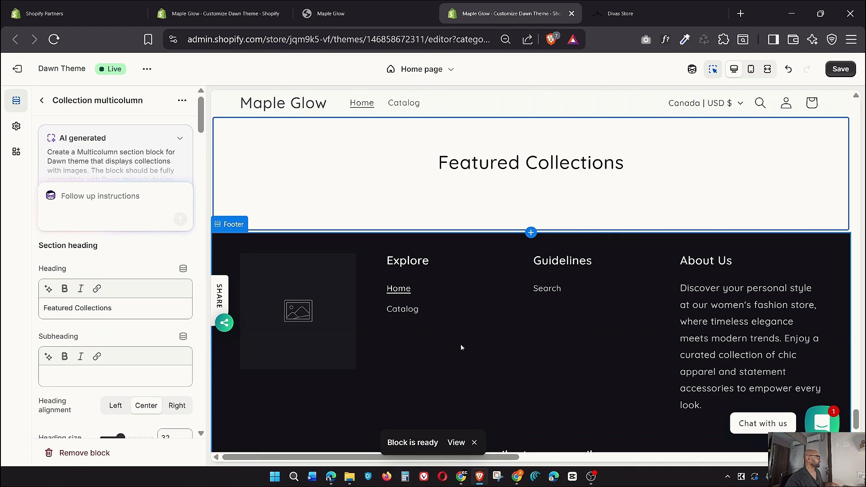
Set the Collection multicolumn to show 4 columns on desktop
scroll(109, 263, "down", 12)
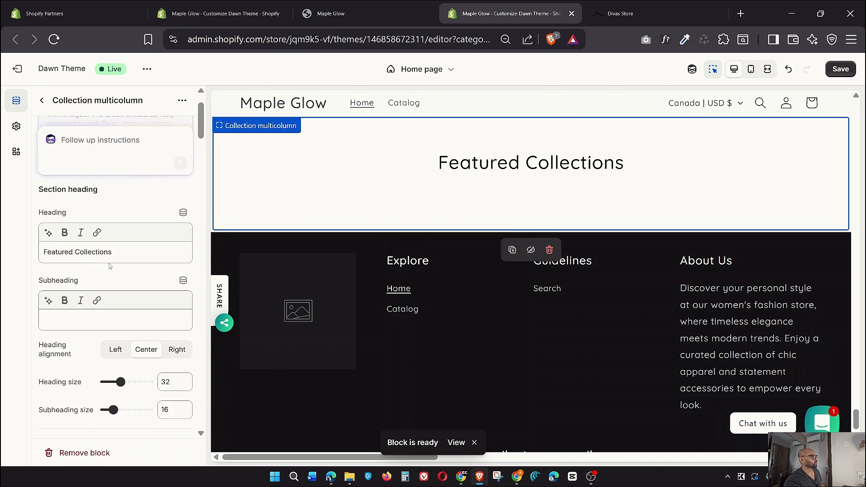
scroll(114, 267, "down", 12)
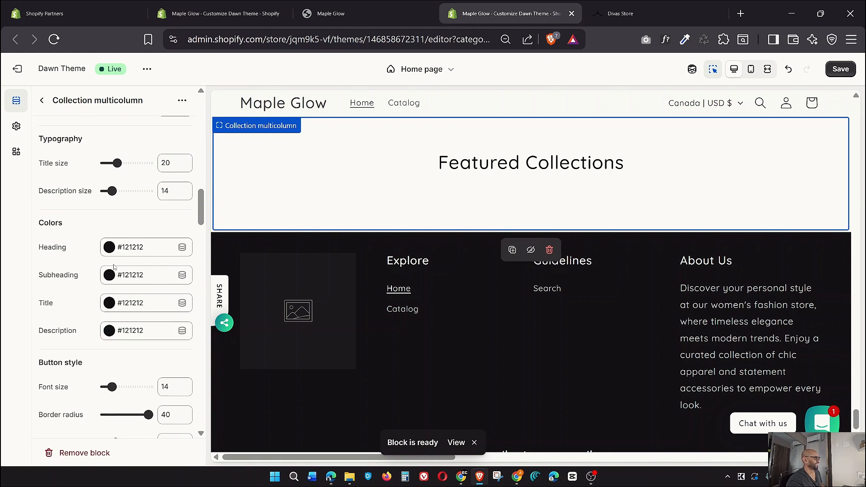
scroll(115, 268, "up", 8)
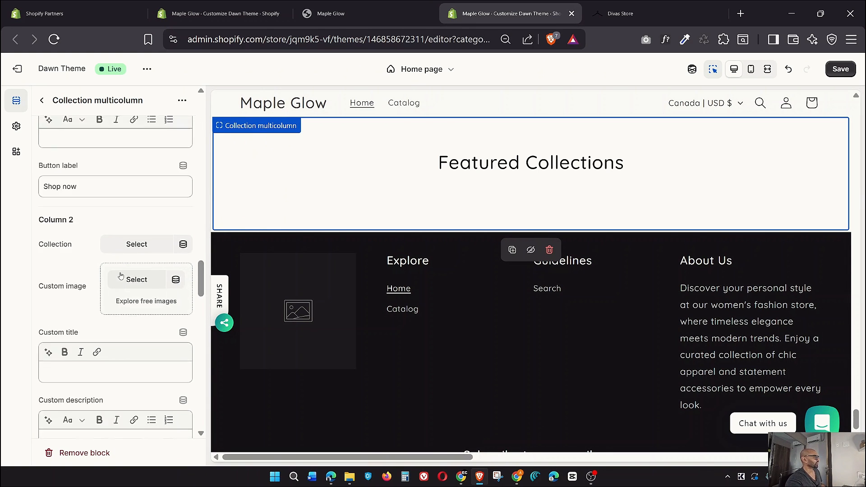
scroll(118, 268, "up", 15)
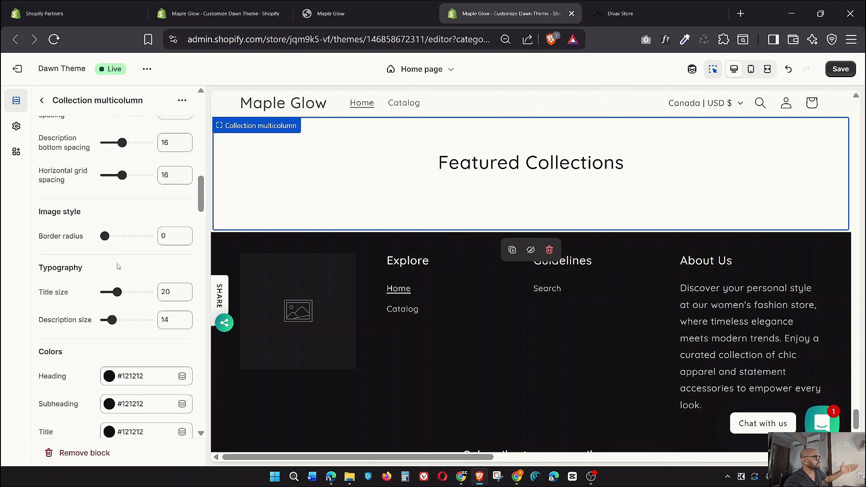
scroll(120, 260, "up", 2)
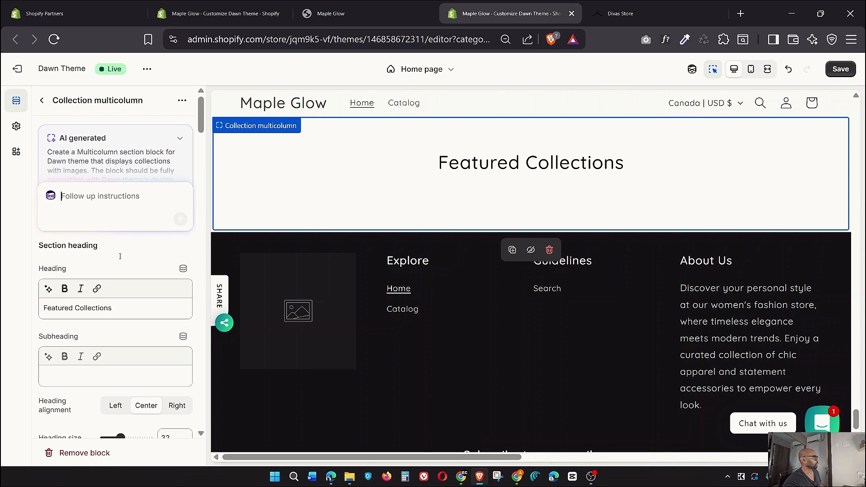
scroll(120, 260, "down", 2)
left_click_drag(113, 244, 39, 247)
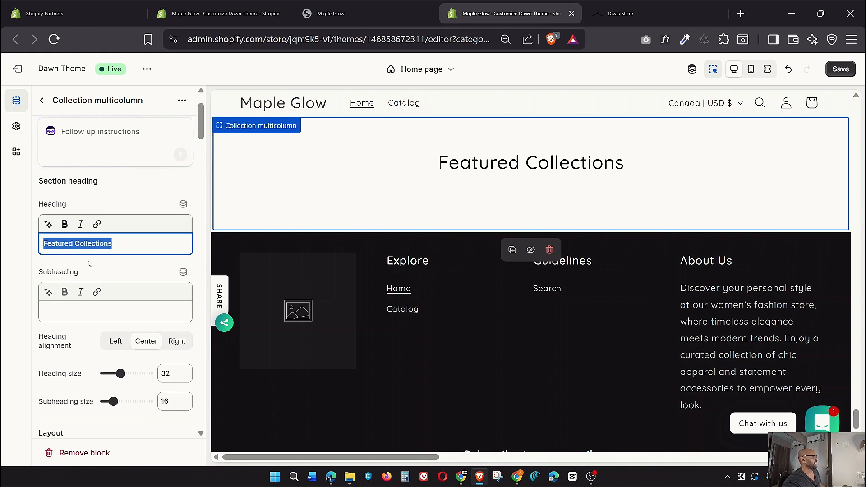
scroll(89, 263, "down", 3)
left_click(56, 182)
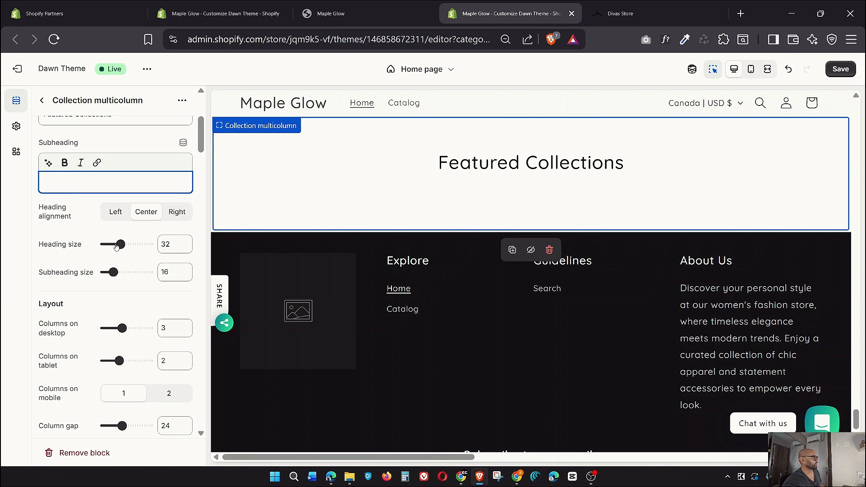
left_click_drag(121, 244, 130, 244)
Round the column images' corners with a border radius of 8
scroll(108, 293, "down", 2)
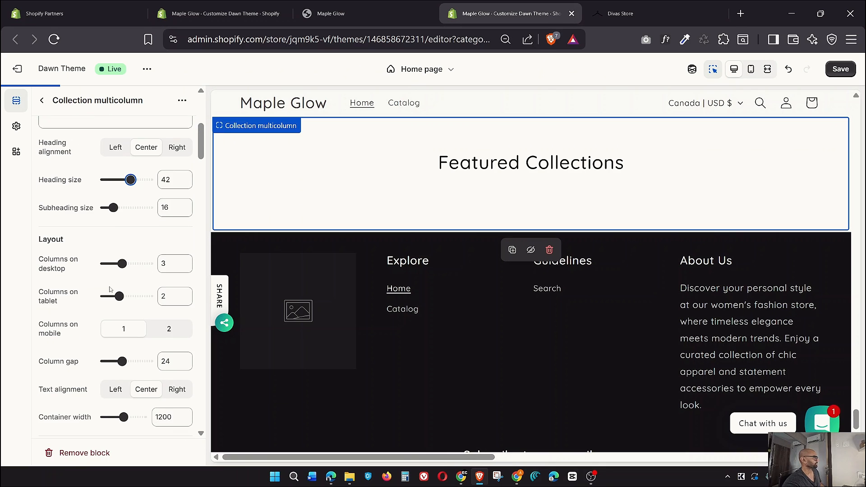
scroll(89, 269, "down", 2)
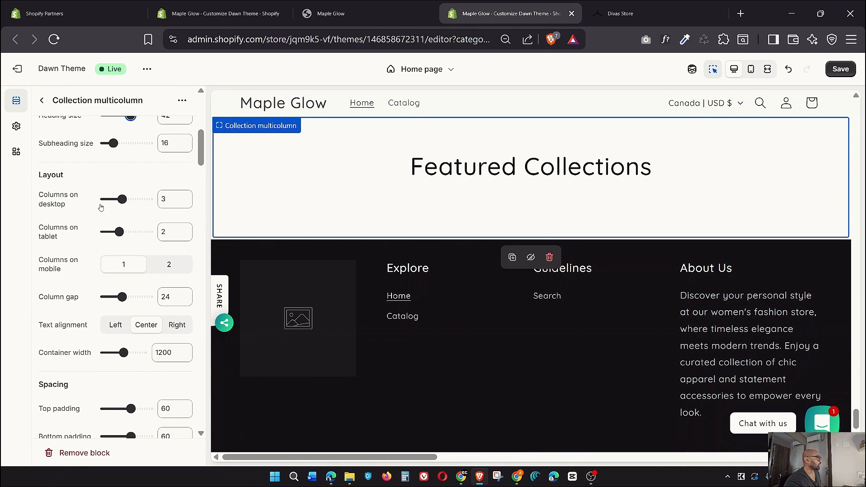
left_click_drag(117, 199, 130, 198)
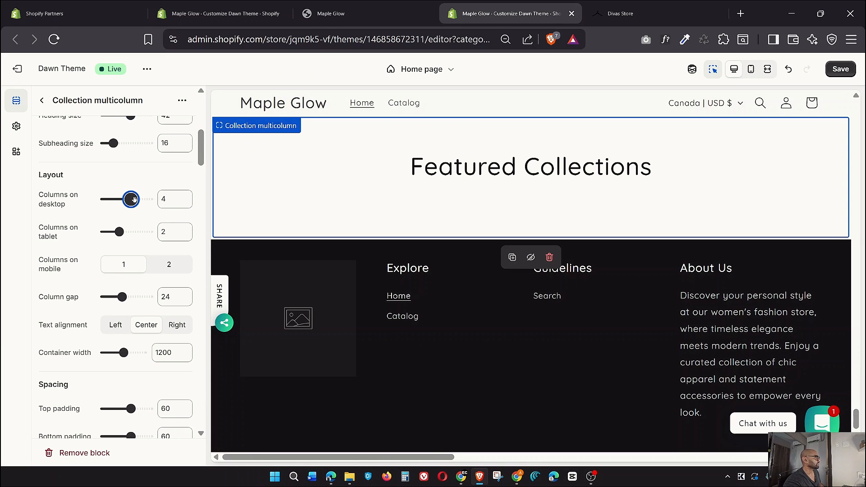
scroll(113, 247, "down", 2)
scroll(110, 249, "down", 1)
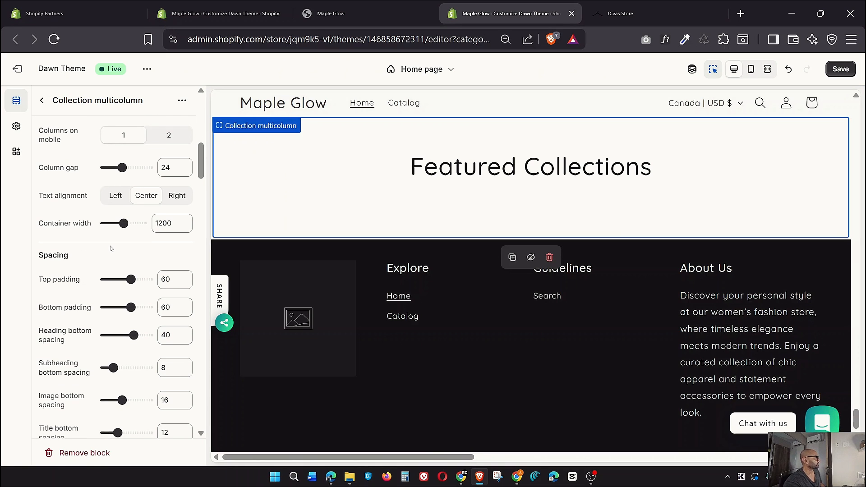
scroll(110, 244, "down", 1)
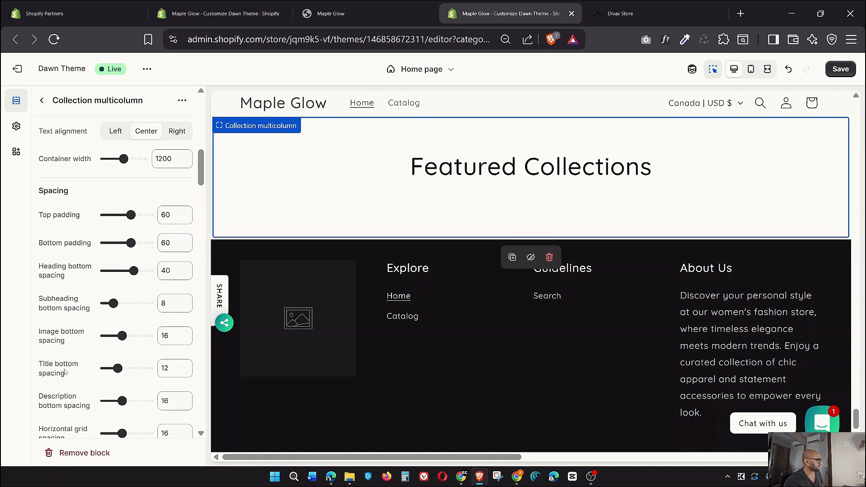
scroll(65, 372, "down", 3)
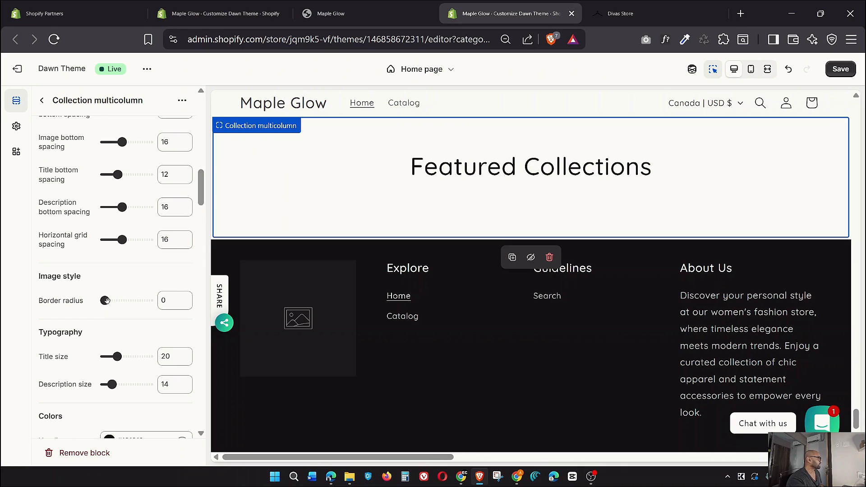
scroll(107, 300, "down", 2)
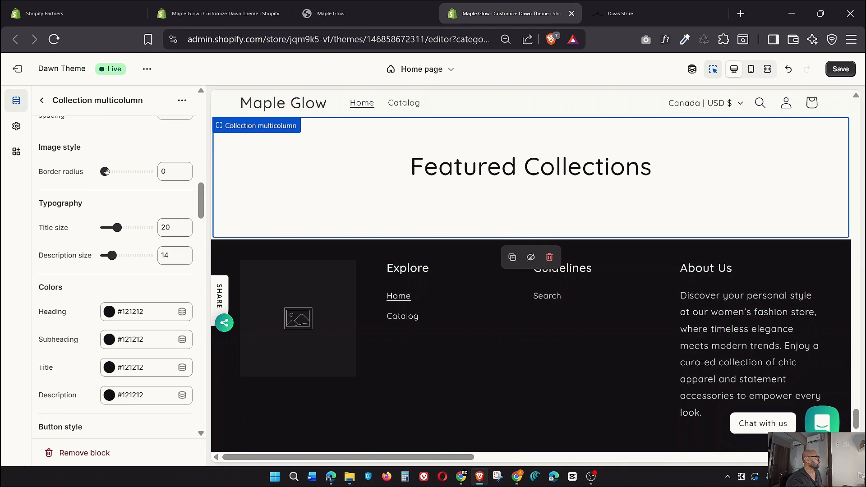
left_click_drag(105, 171, 113, 171)
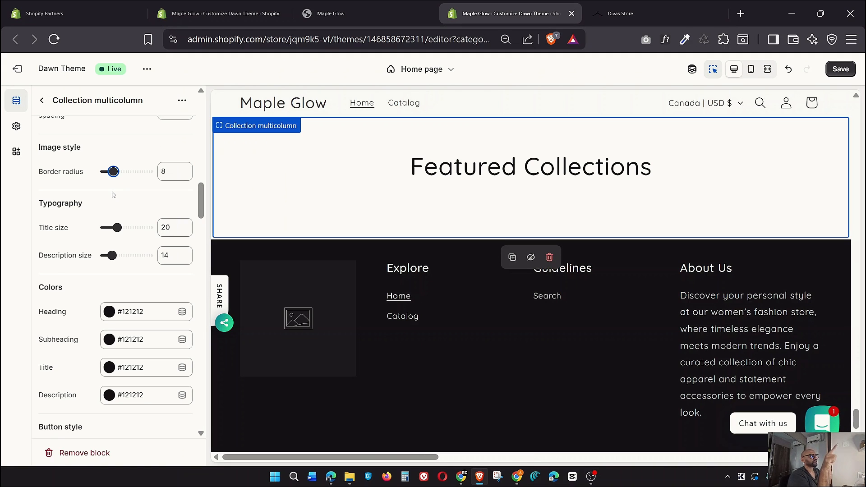
Review the Column settings, opening Column 1's collection list and closing it unchanged
scroll(153, 269, "down", 9)
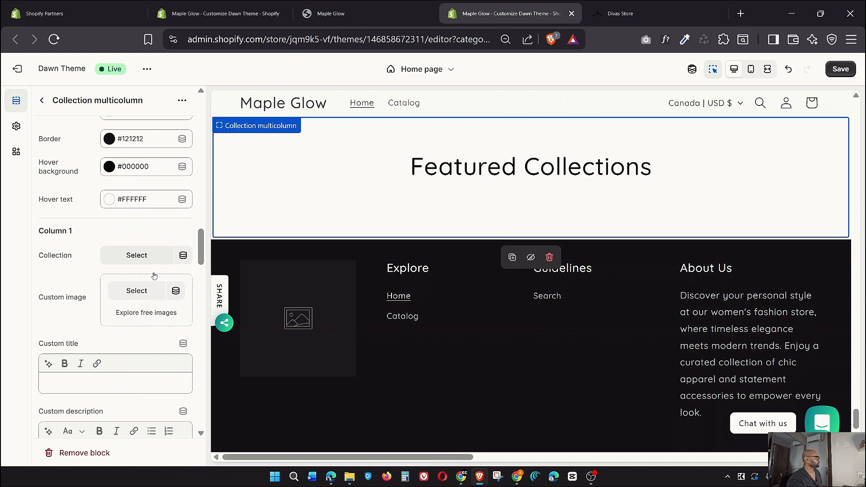
scroll(154, 275, "down", 2)
left_click(135, 191)
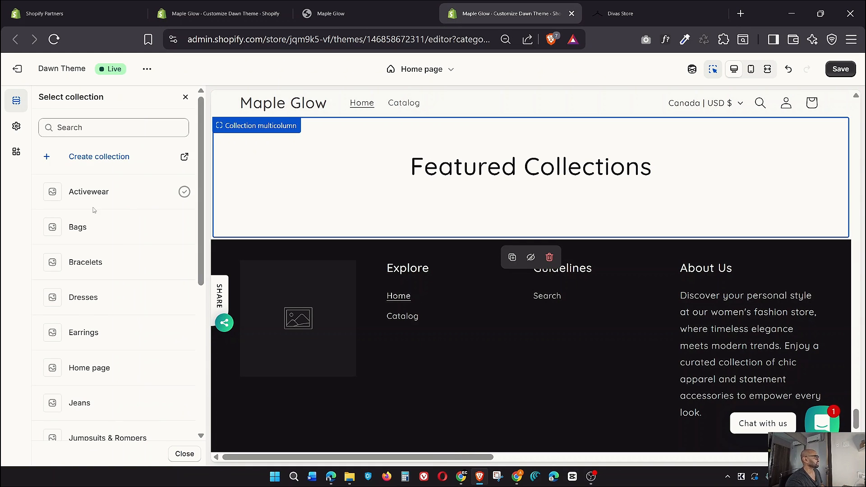
left_click(185, 97)
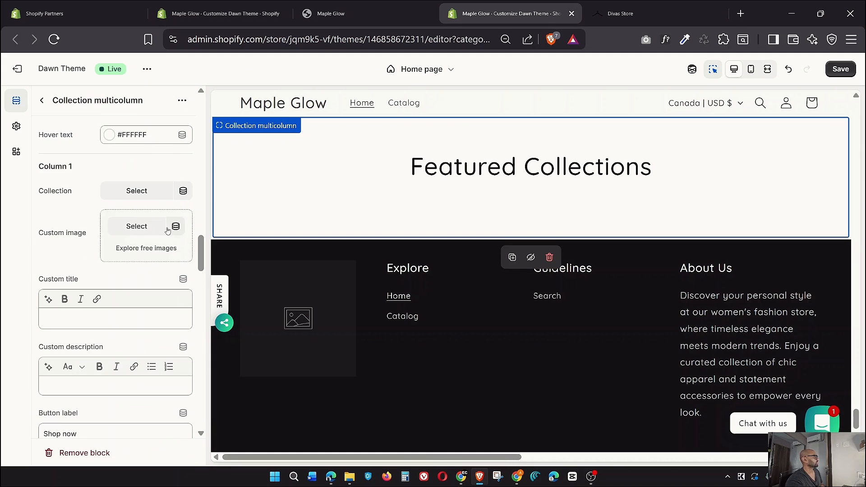
scroll(138, 229, "down", 15)
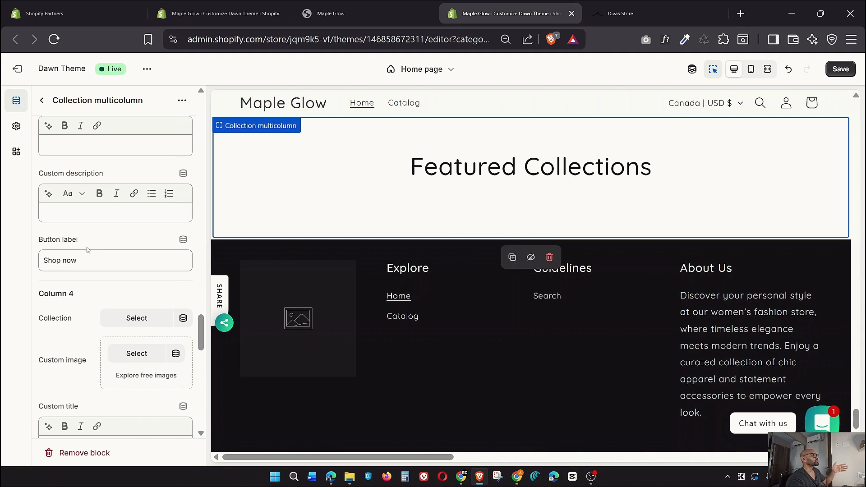
scroll(89, 246, "down", 3)
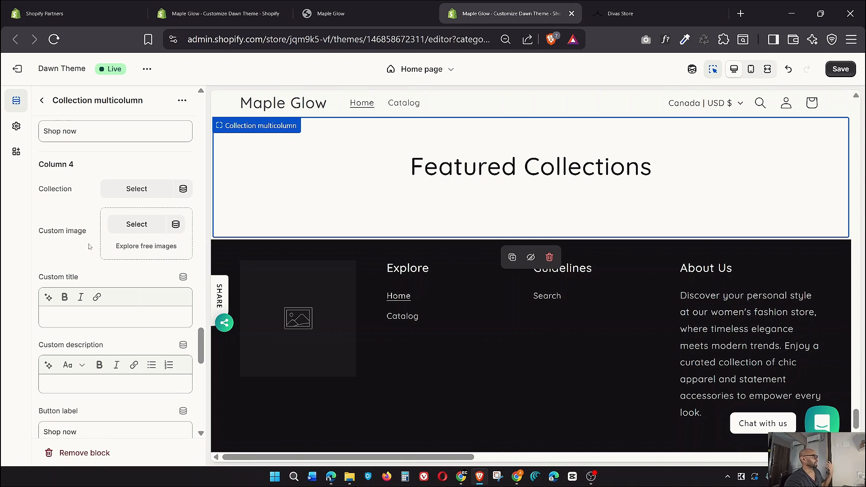
scroll(89, 246, "down", 8)
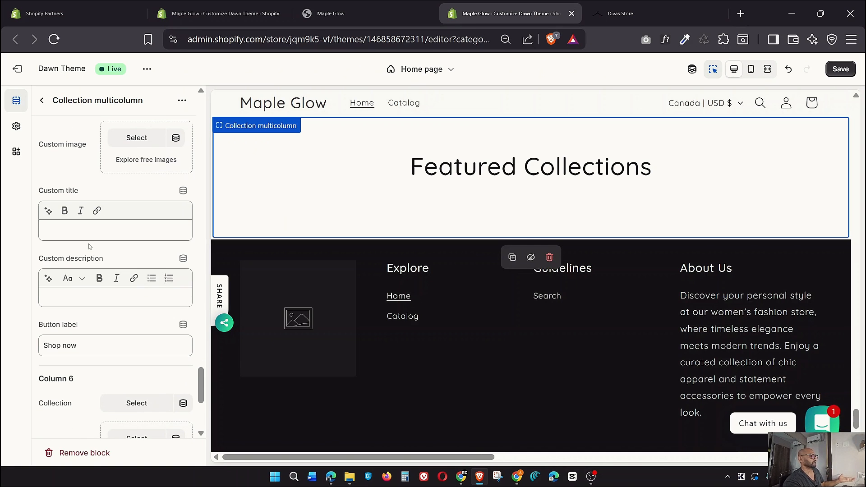
scroll(89, 247, "down", 3)
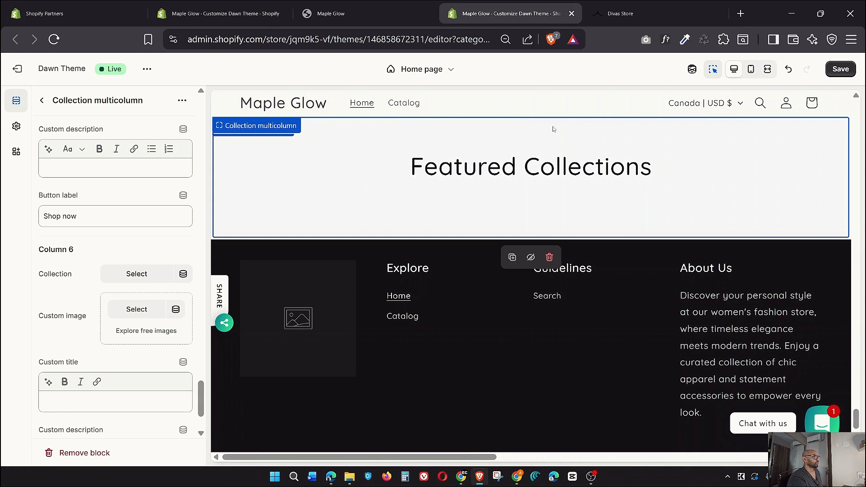
Return to the section list and reload the editor, discarding unsaved changes
left_click(41, 101)
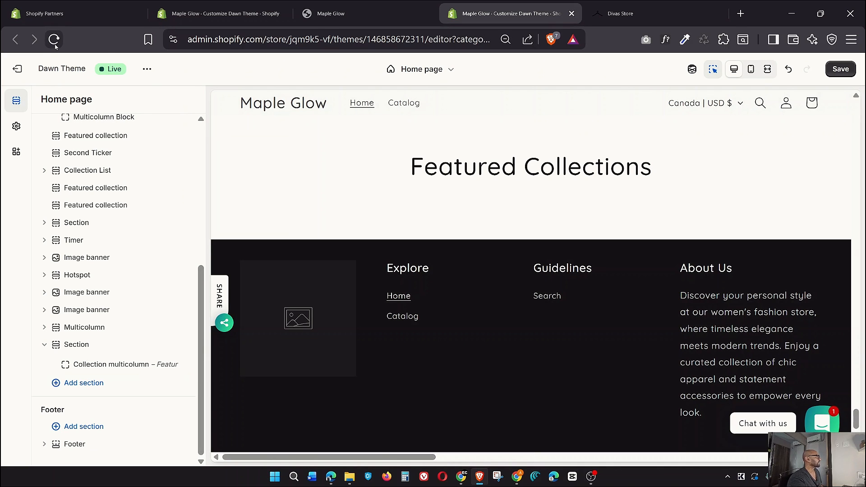
scroll(255, 258, "up", 3)
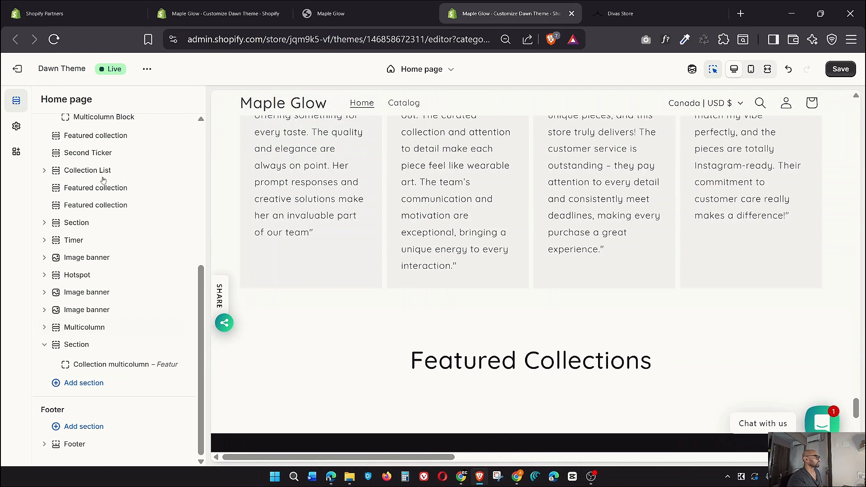
scroll(102, 180, "up", 2)
left_click(54, 39)
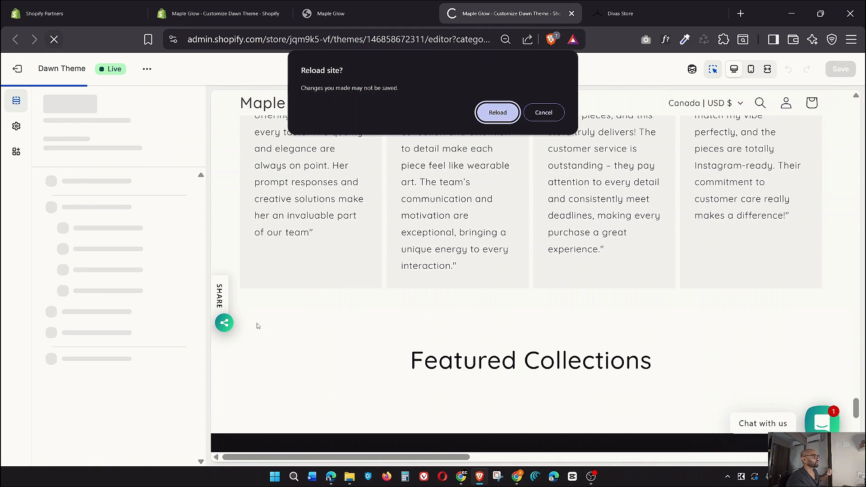
left_click(509, 115)
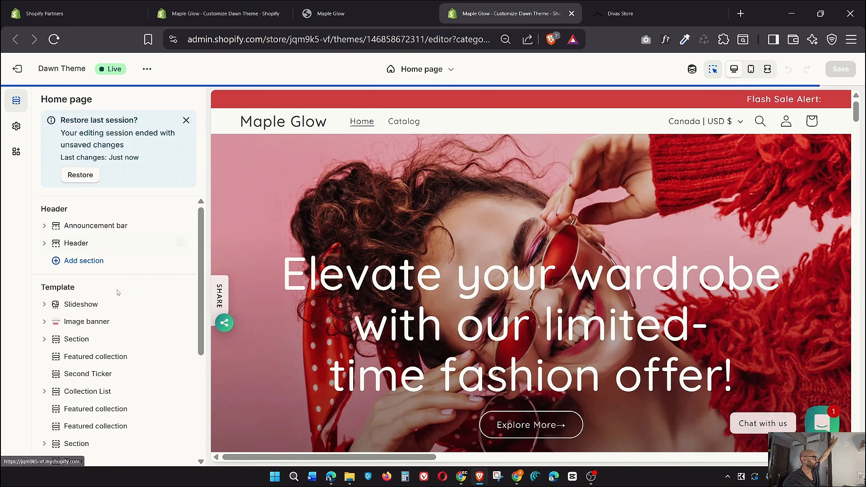
Dismiss the restore-last-session offer and expand the Section holding the multicolumn block
left_click(185, 120)
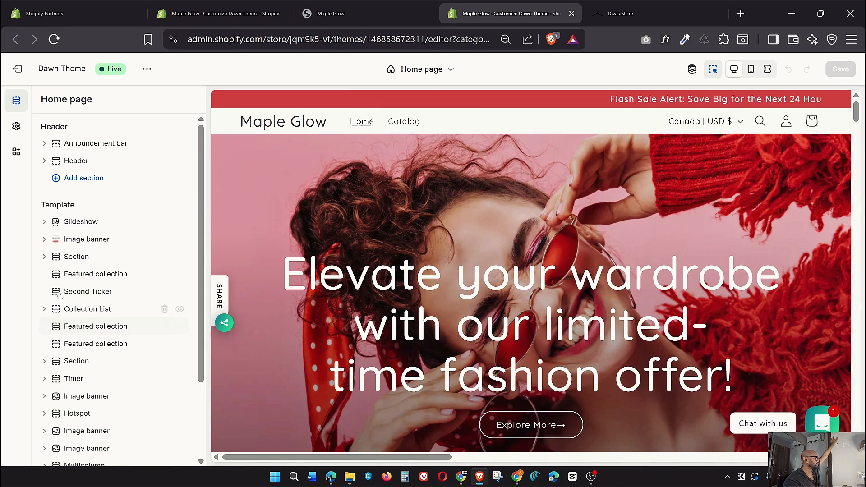
scroll(57, 287, "down", 2)
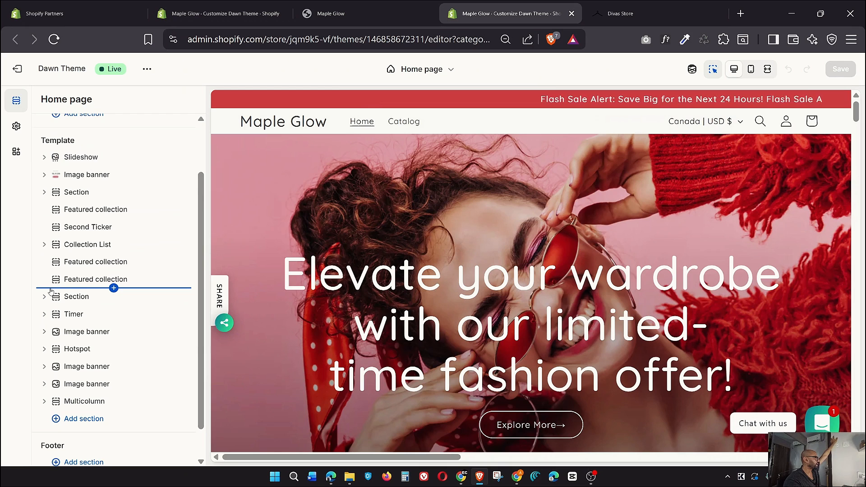
left_click(44, 193)
Open the Multicolumn Block settings, read its full AI prompt, and compare with Divas Store
left_click(92, 211)
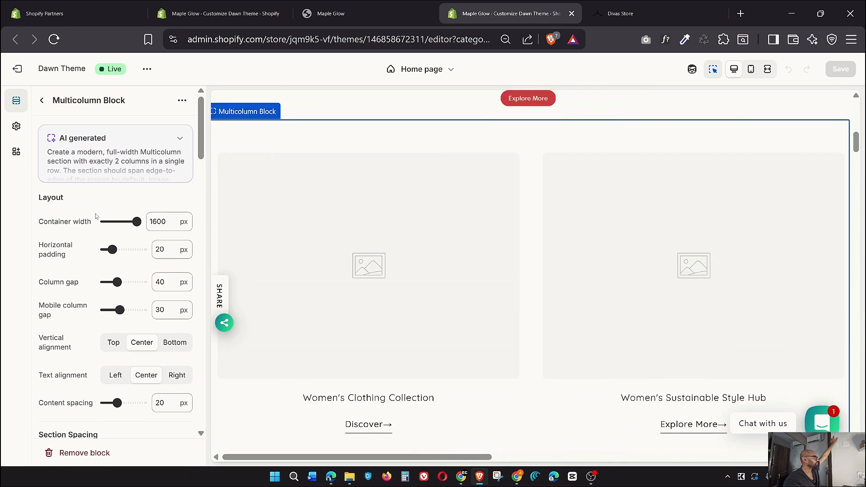
left_click(179, 138)
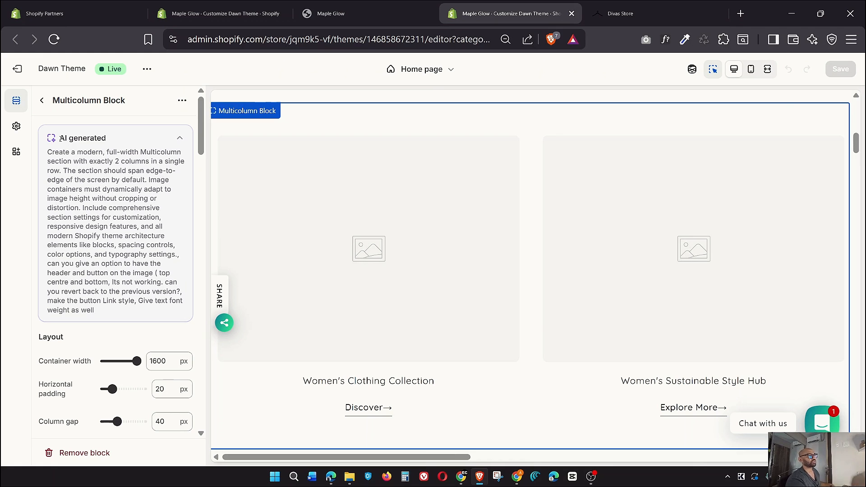
scroll(114, 294, "down", 3)
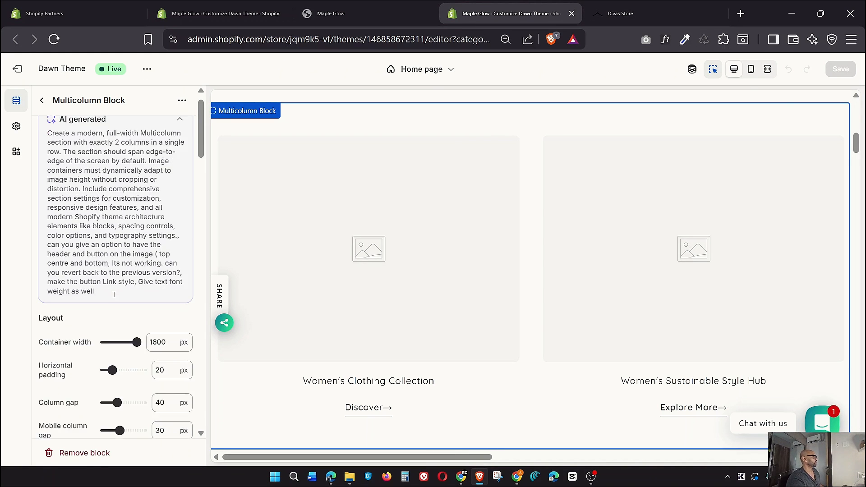
scroll(115, 295, "down", 6)
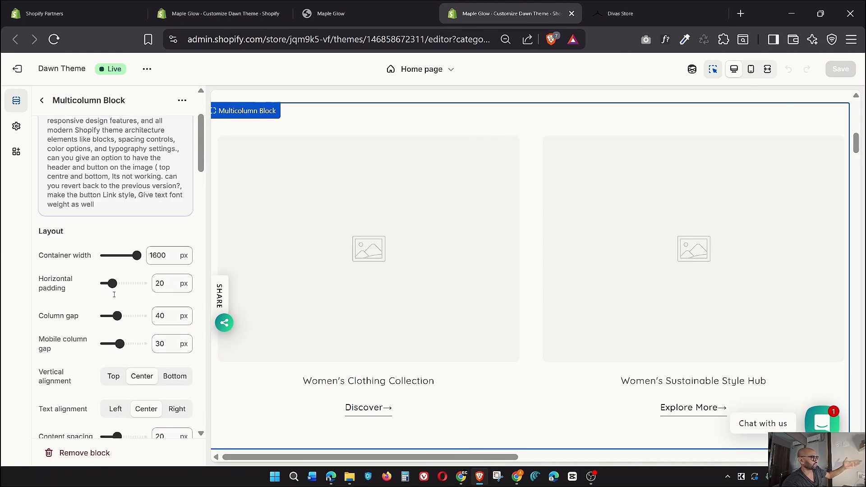
scroll(118, 294, "down", 4)
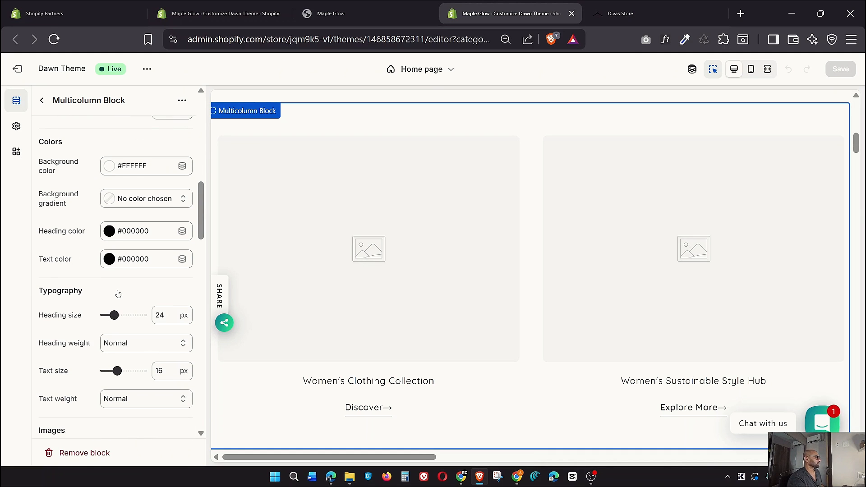
left_click(622, 14)
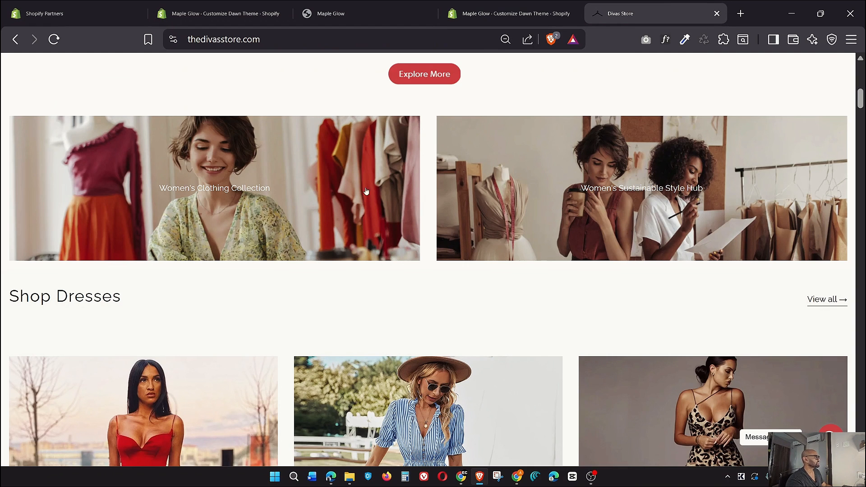
left_click(509, 14)
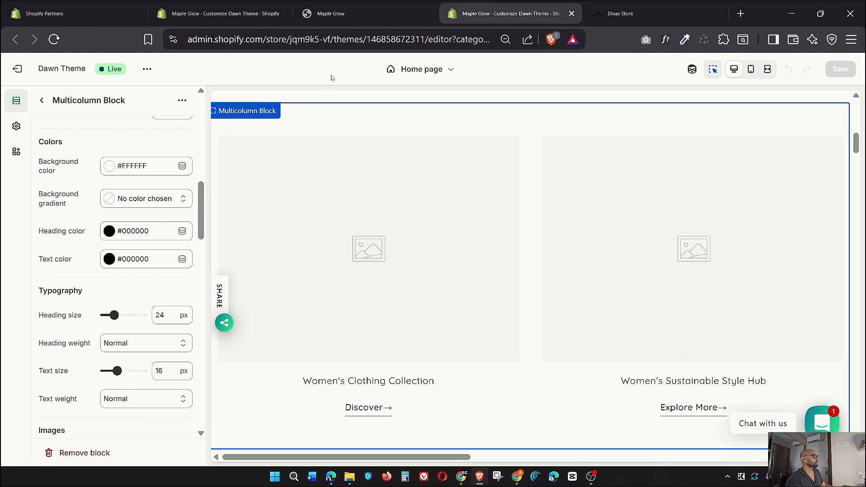
scroll(140, 268, "down", 4)
scroll(140, 265, "down", 7)
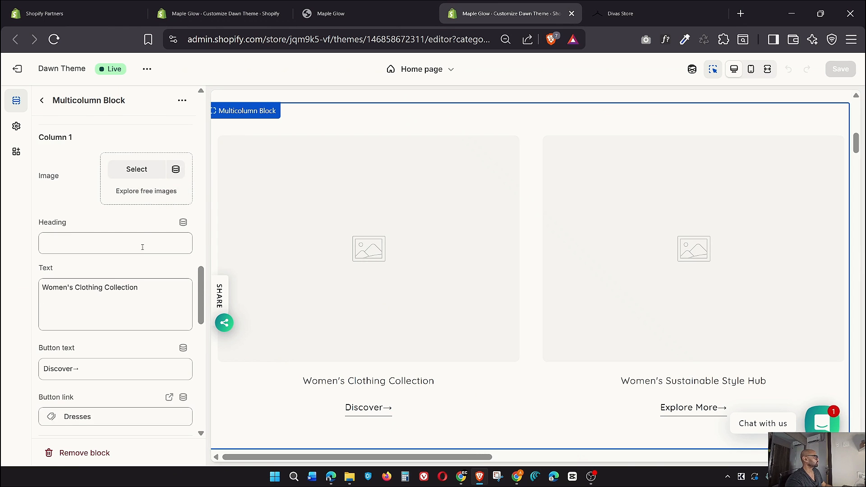
Give Column 1 the photo of the woman among clothing rails, checking the Divas Store reference
left_click(155, 170)
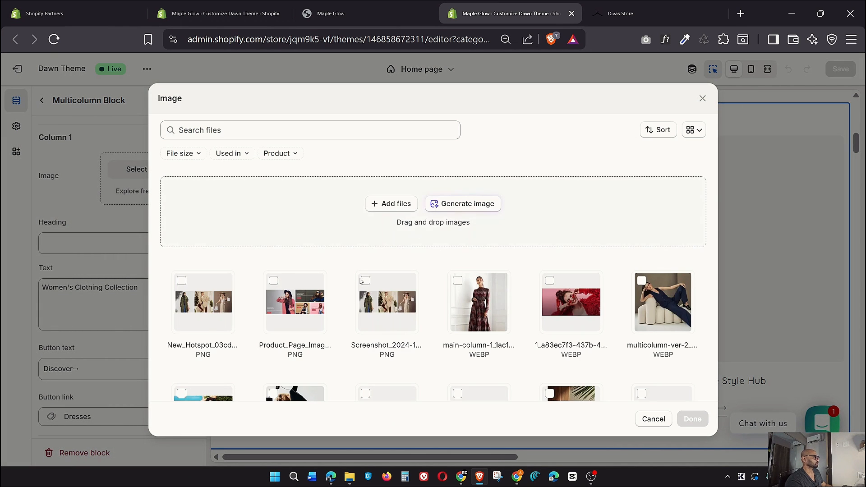
scroll(352, 291, "down", 3)
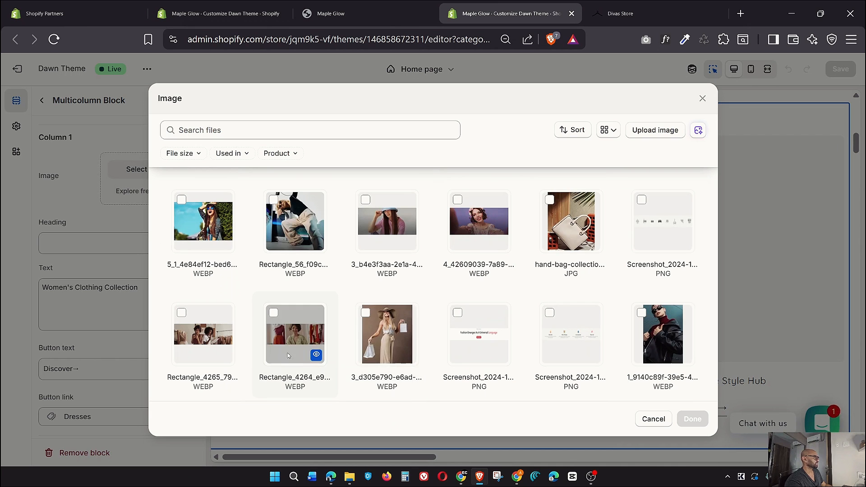
left_click(309, 351)
left_click(689, 424)
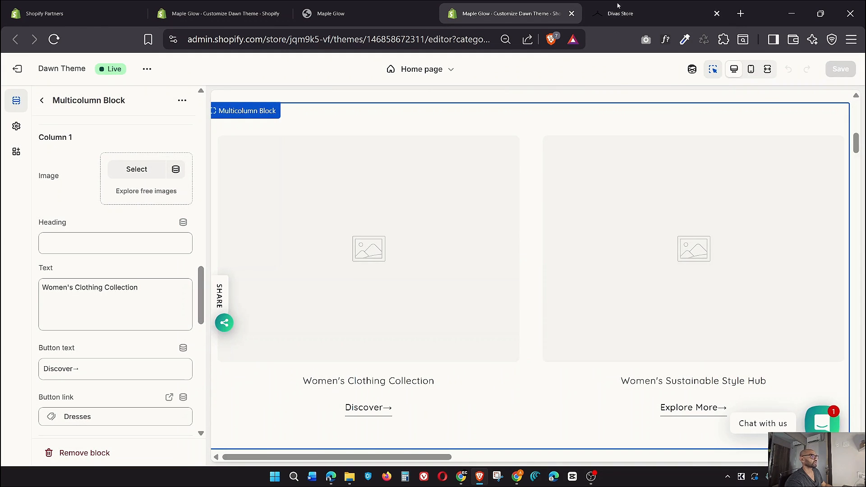
left_click(619, 9)
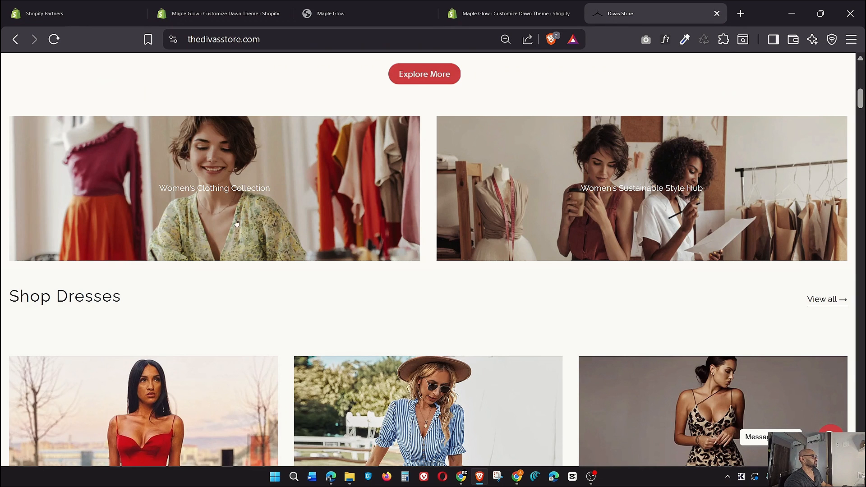
left_click(509, 14)
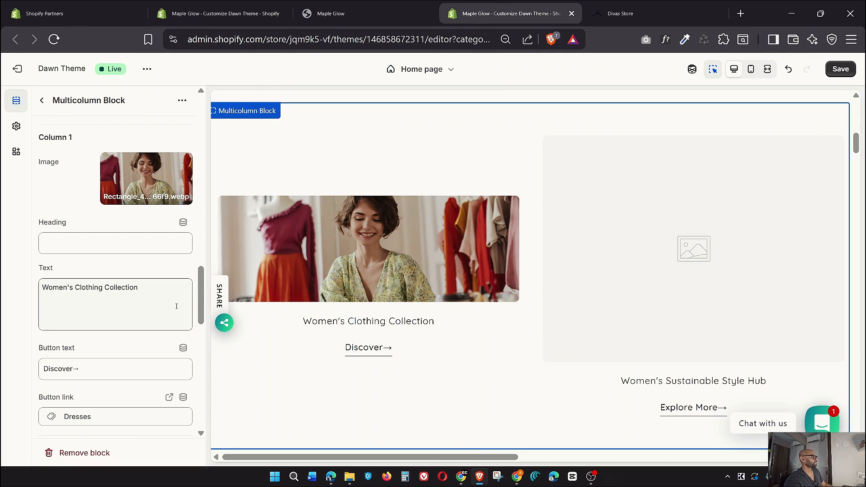
Set Column 2's image to the Rectangle_4265 photo of two women, then preview full width
left_click_drag(145, 297, 36, 295)
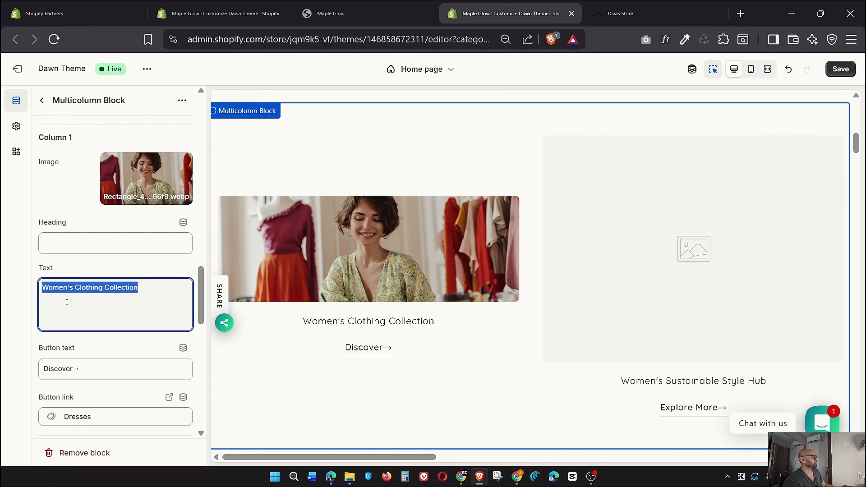
scroll(67, 302, "down", 2)
scroll(81, 307, "down", 3)
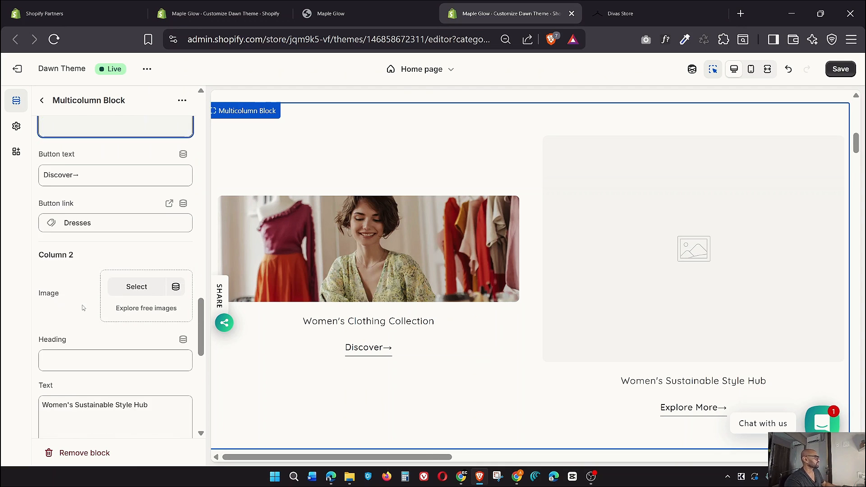
scroll(82, 306, "down", 3)
scroll(85, 268, "up", 3)
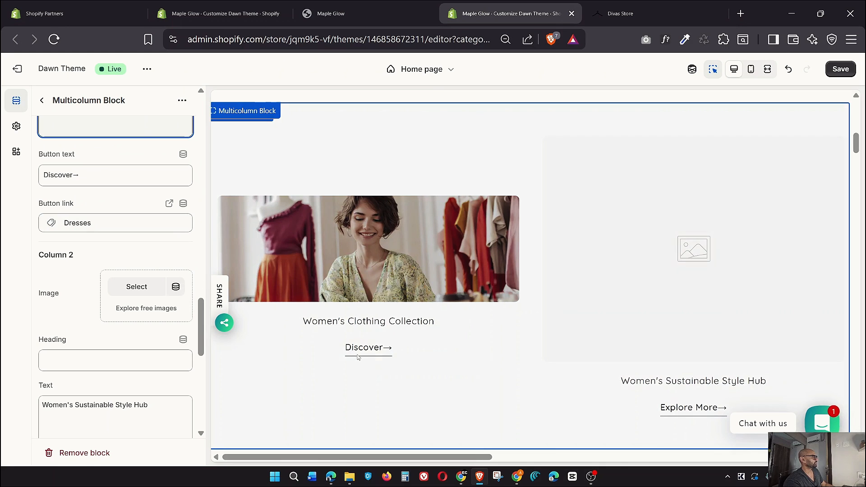
left_click(159, 295)
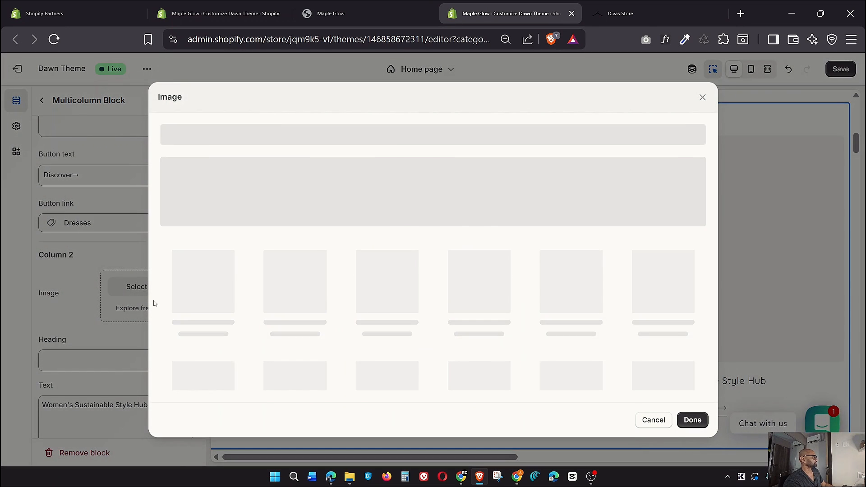
scroll(496, 295, "down", 5)
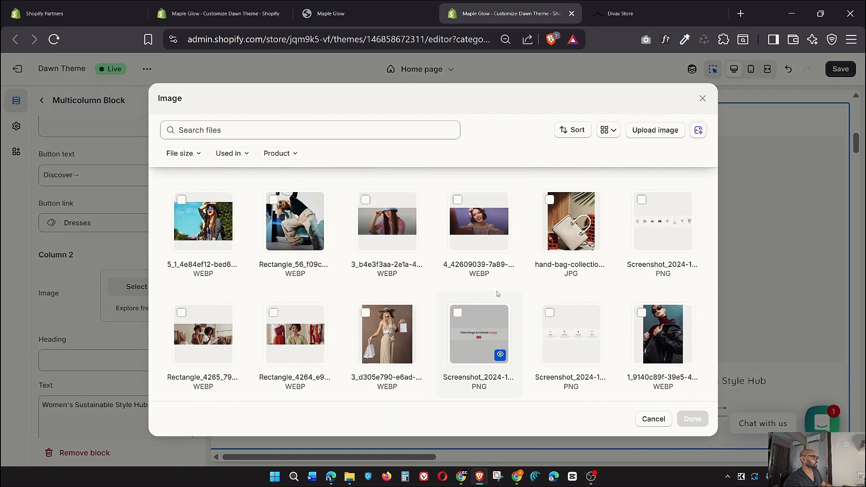
left_click(208, 345)
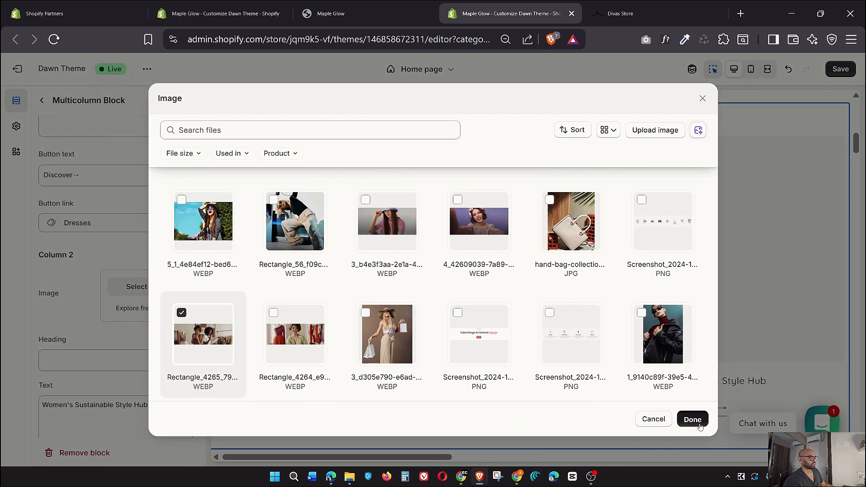
left_click(692, 418)
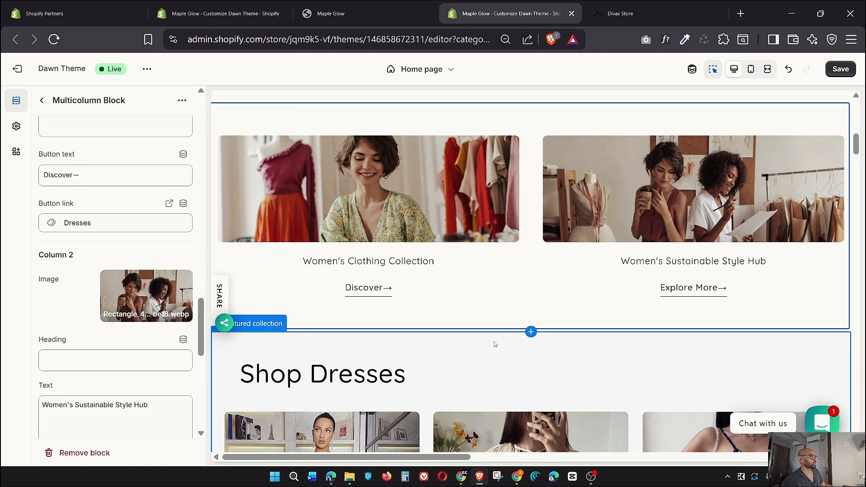
left_click(767, 69)
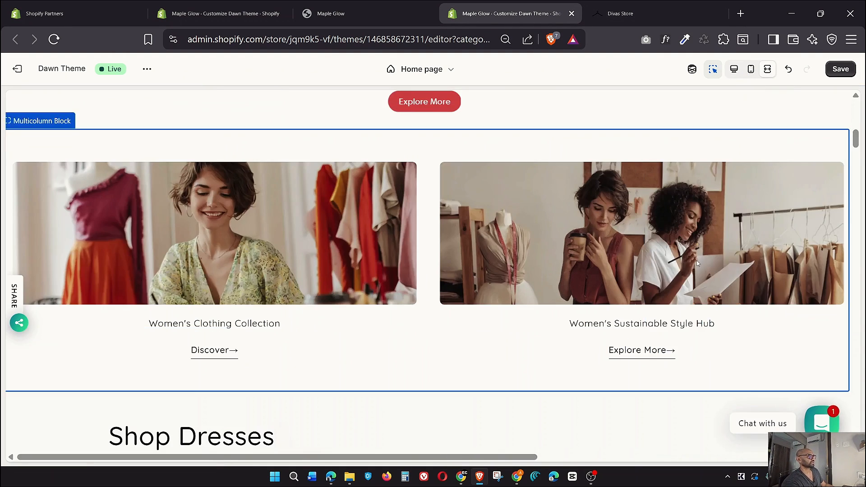
left_click(637, 9)
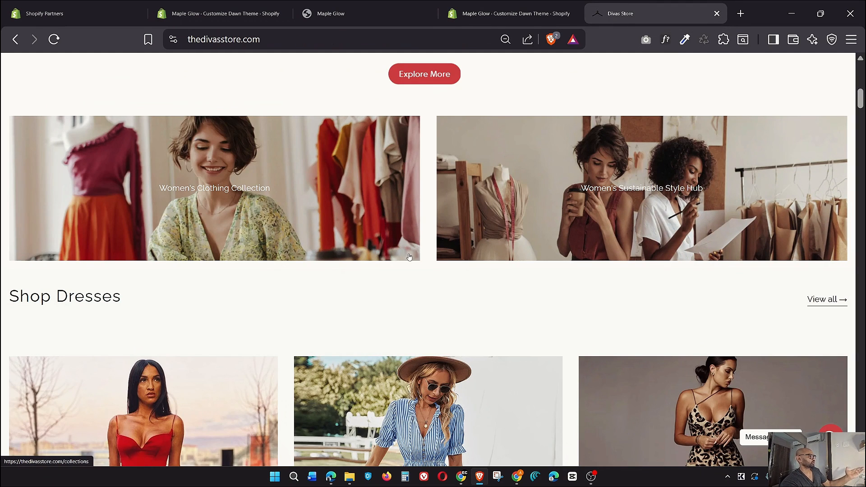
left_click(274, 36)
left_click(484, 14)
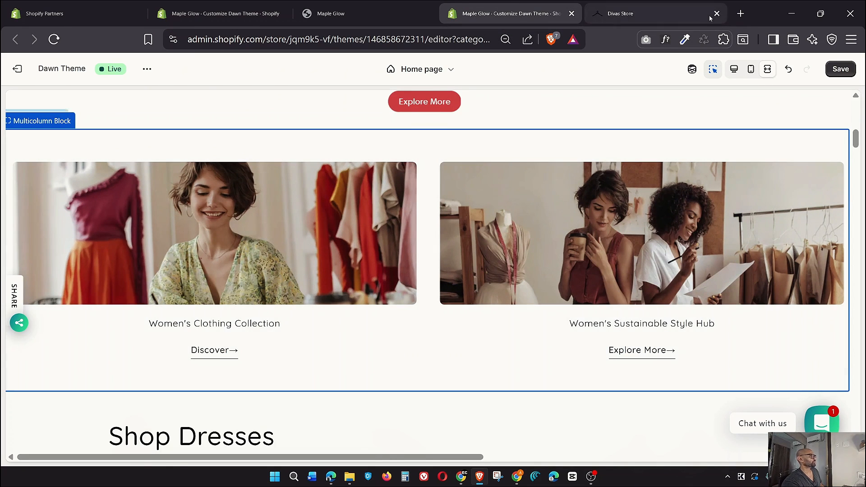
left_click(655, 5)
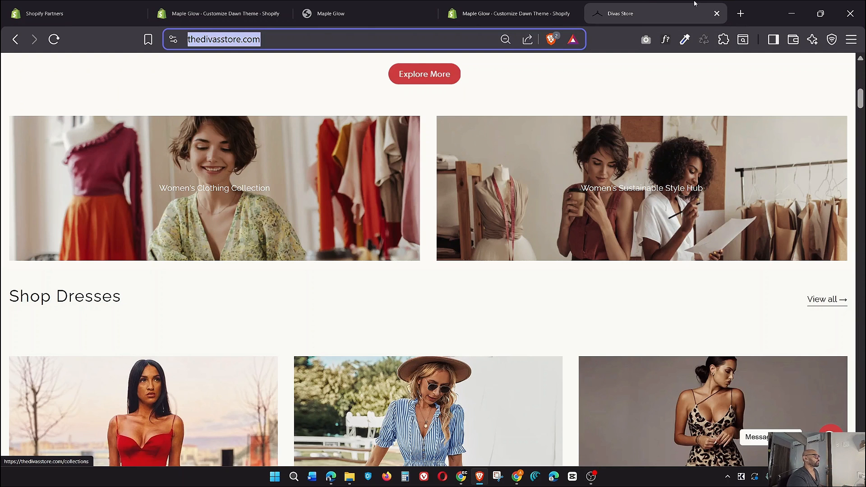
left_click(509, 13)
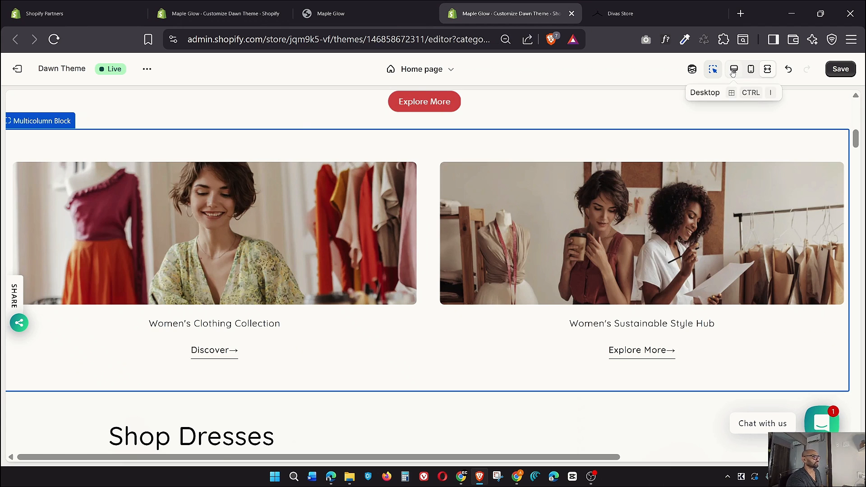
Back in desktop view, review the Multicolumn block settings and save the homepage
left_click(733, 69)
scroll(129, 280, "down", 1)
scroll(128, 280, "down", 8)
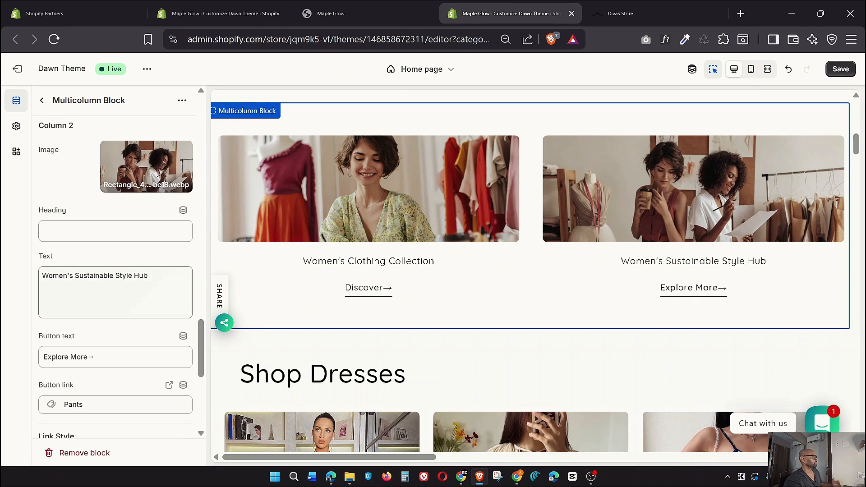
scroll(129, 275, "down", 2)
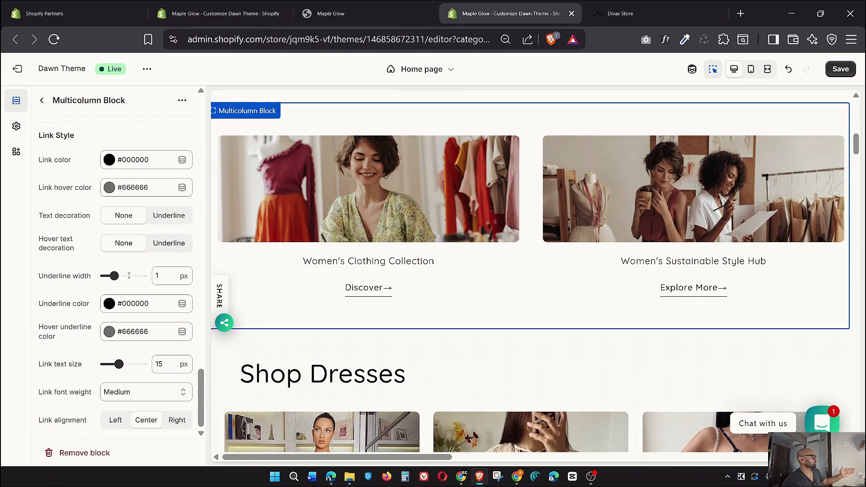
scroll(129, 275, "up", 12)
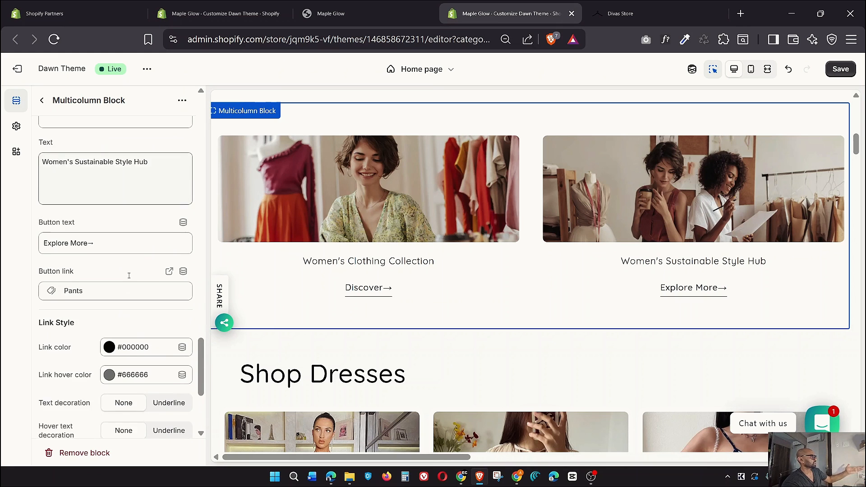
scroll(129, 275, "up", 5)
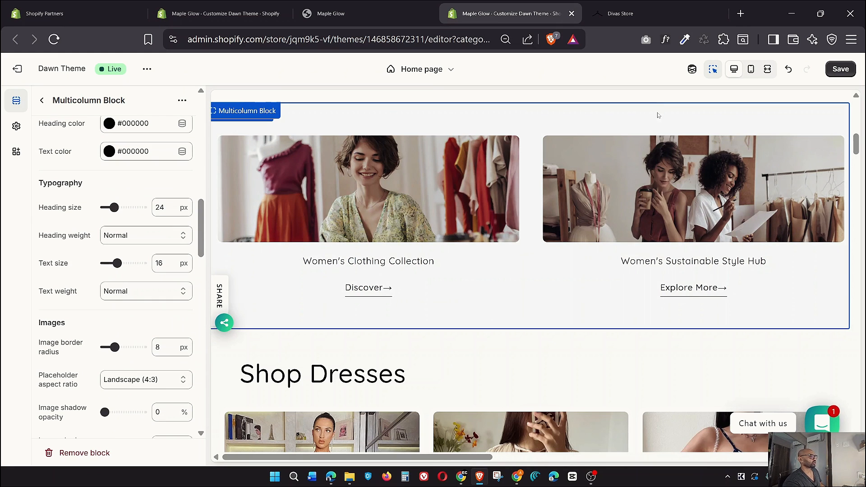
left_click(848, 75)
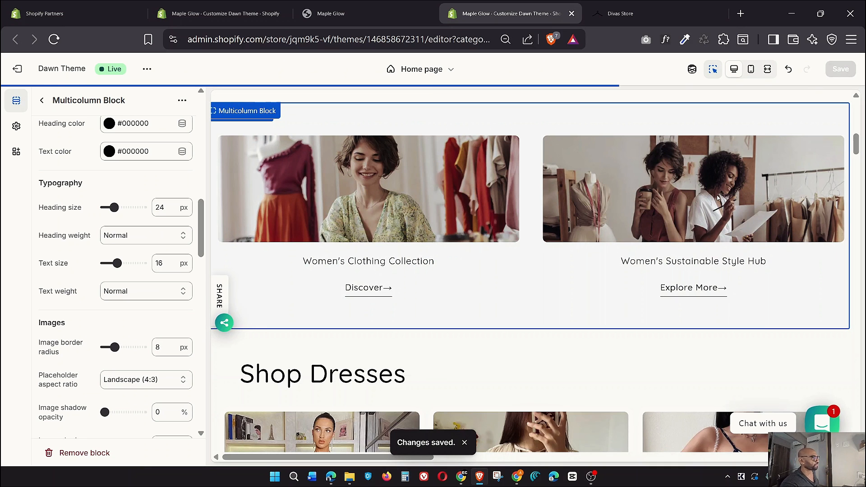
Check the saved homepage in a fullscreen preview, return to desktop view, and bring up the Divas Store site
left_click(768, 69)
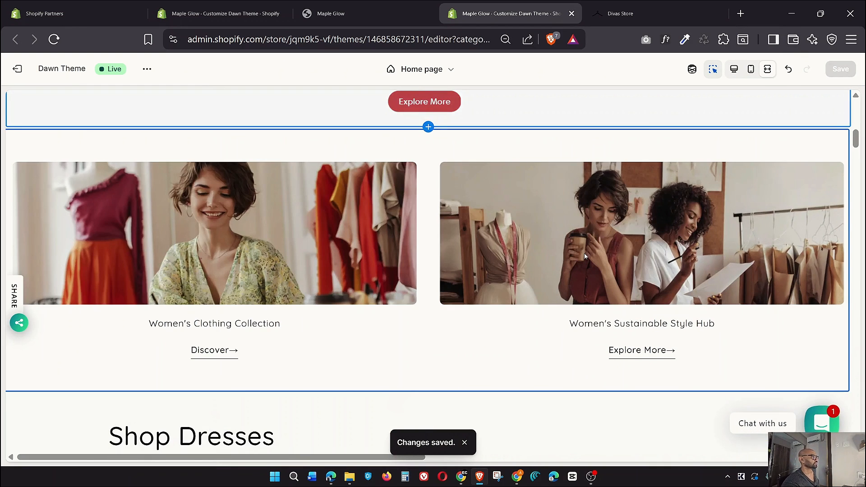
scroll(584, 253, "down", 5)
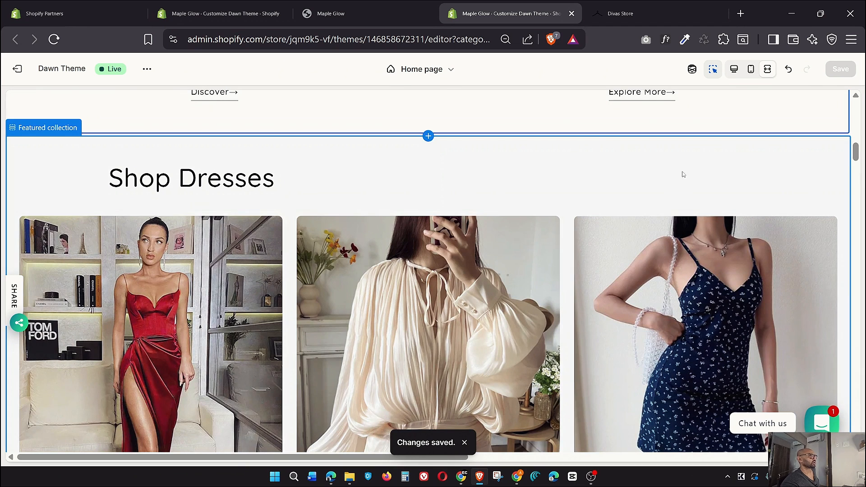
scroll(686, 172, "down", 4)
scroll(687, 171, "down", 3)
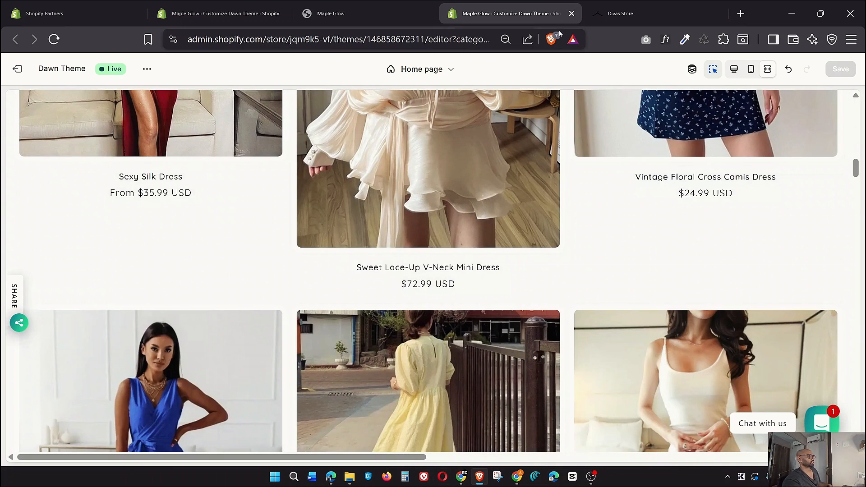
left_click(734, 69)
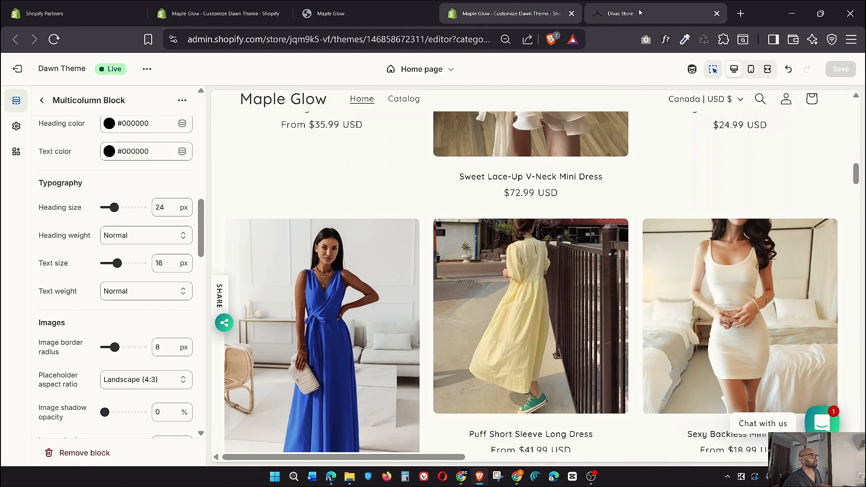
left_click(641, 10)
Compare the Divas Store category ticker, then return to the Maple Glow editor's Home page section list
scroll(592, 190, "down", 8)
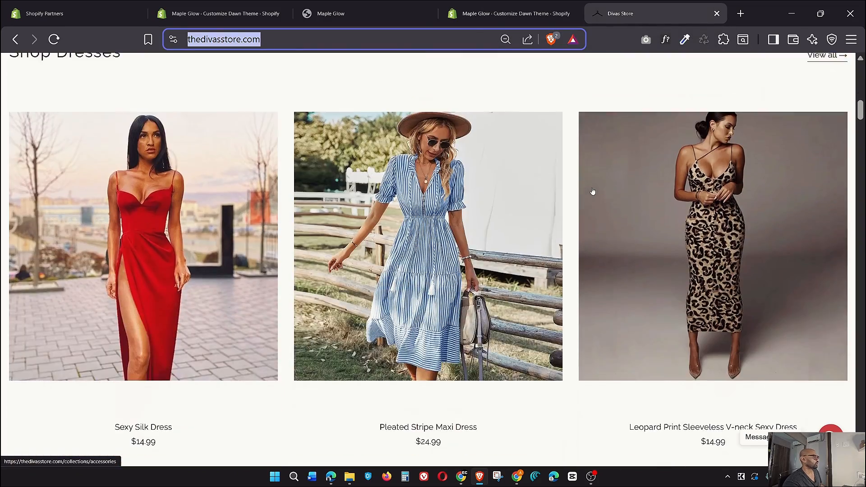
scroll(592, 191, "down", 20)
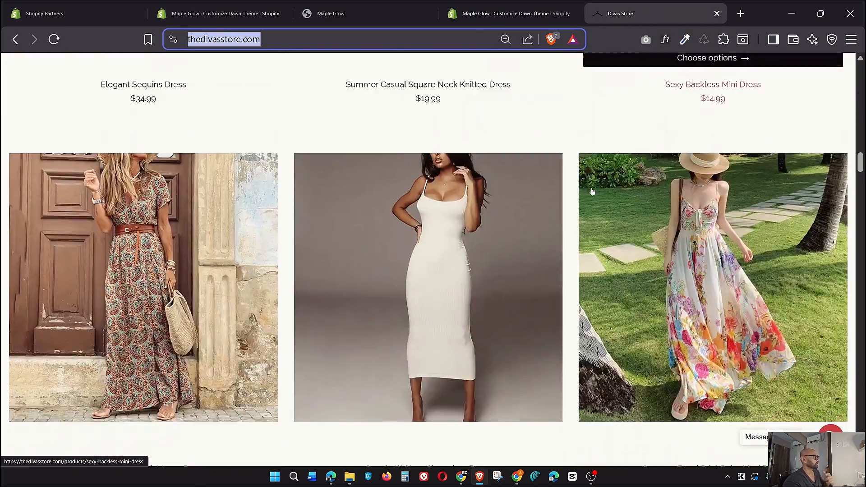
scroll(592, 191, "up", 2)
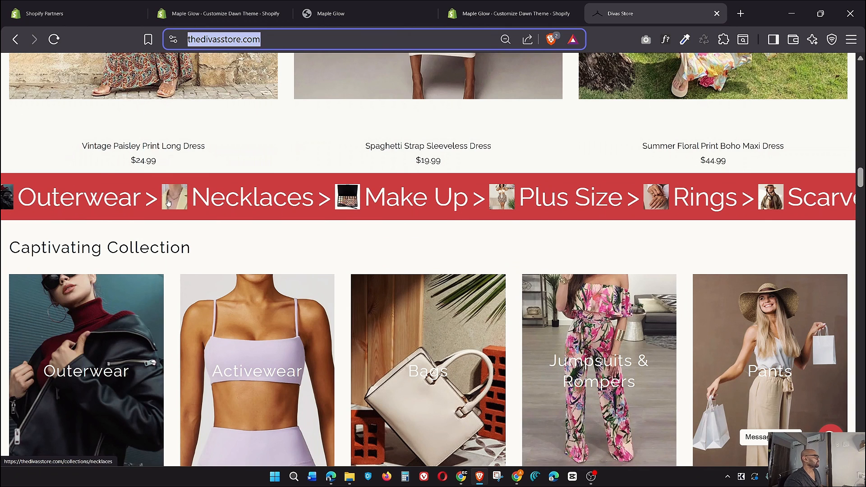
key("ctrl+shift+Tab")
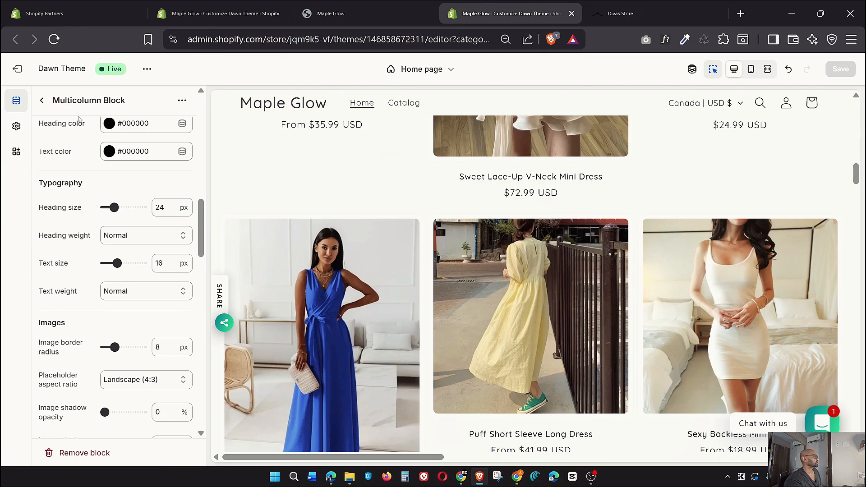
left_click(42, 101)
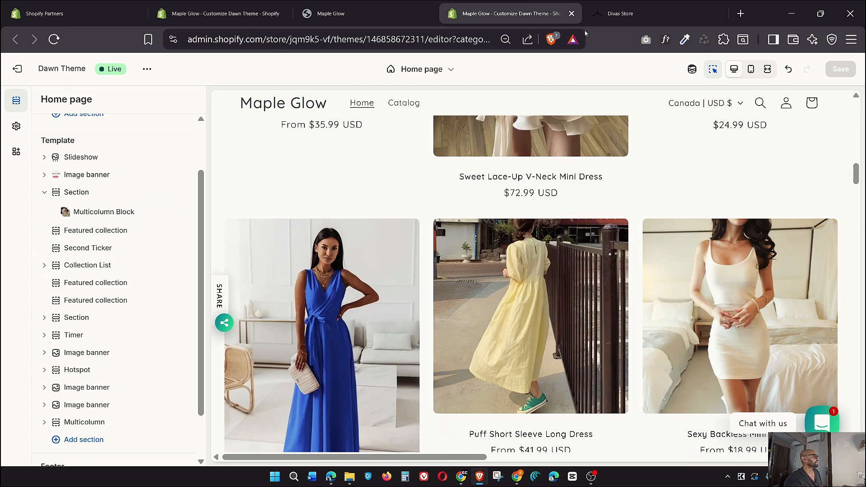
key("ctrl+Tab")
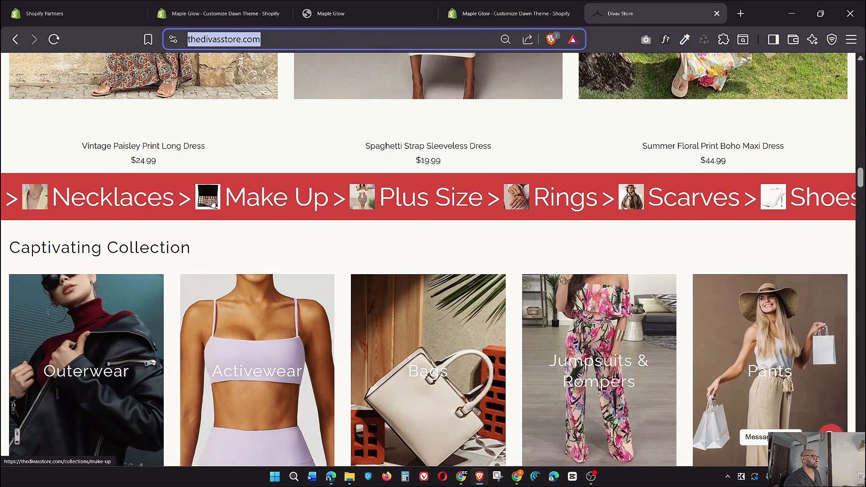
key("ctrl+shift+Tab")
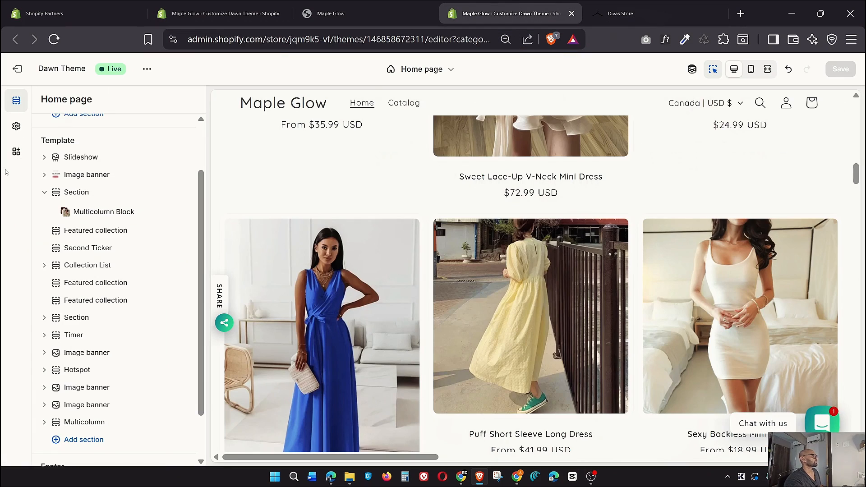
left_click(83, 249)
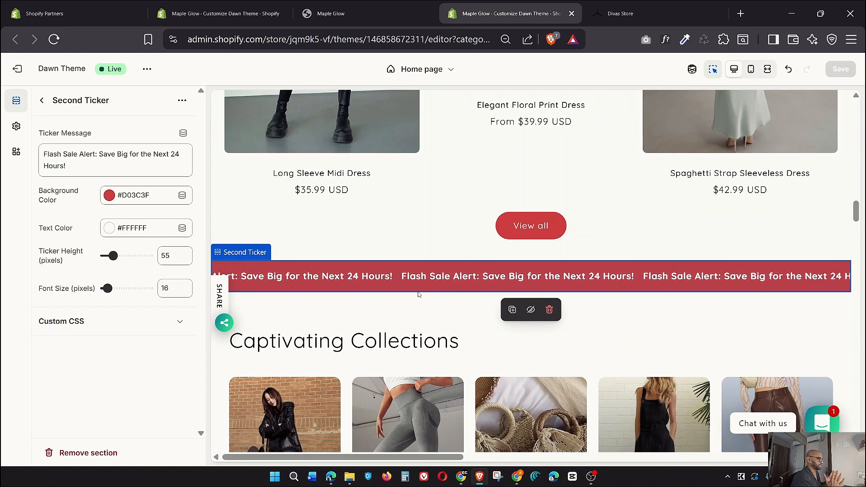
left_click(44, 104)
left_click(86, 248)
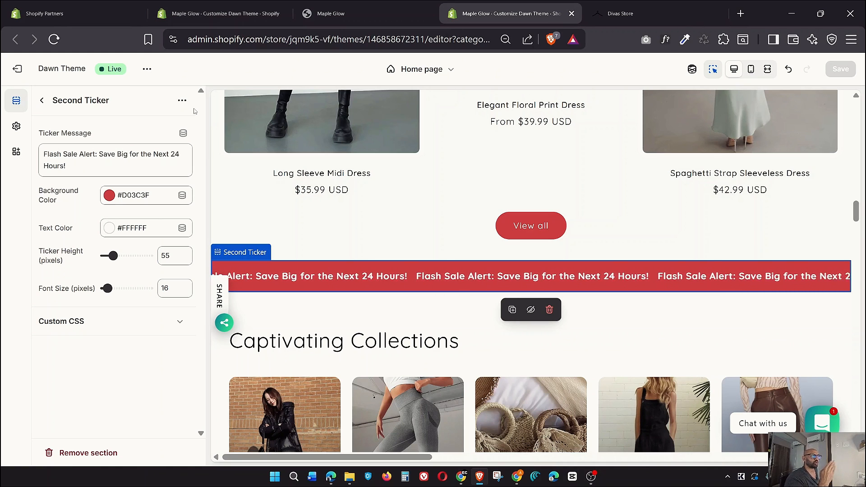
left_click(42, 100)
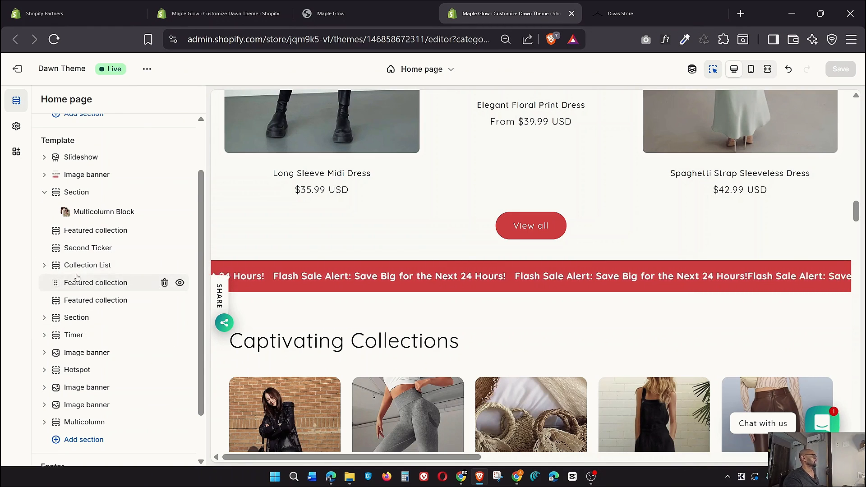
Check the Divas Store ticker for reference, then return to the Maple Glow theme editor
left_click(618, 13)
scroll(171, 167, "down", 4)
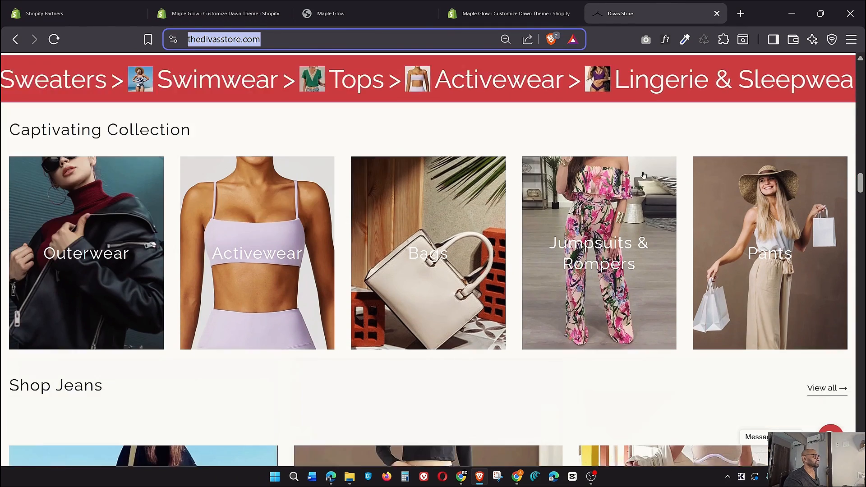
scroll(170, 167, "up", 2)
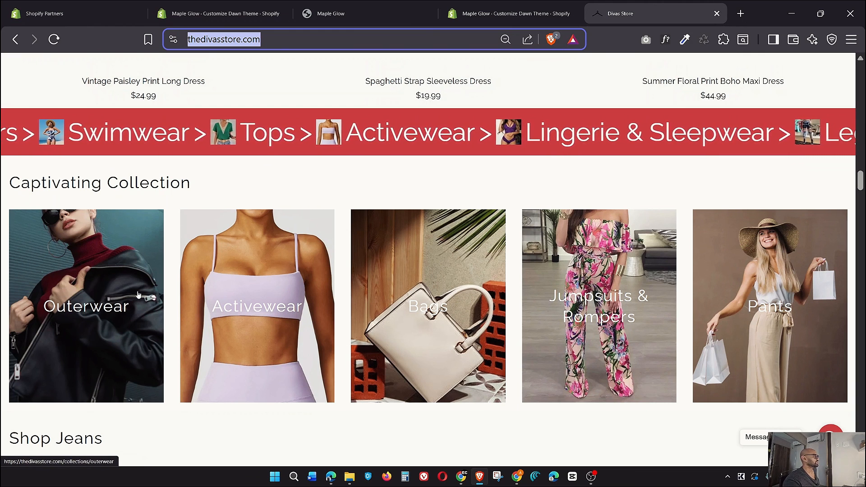
left_click(509, 14)
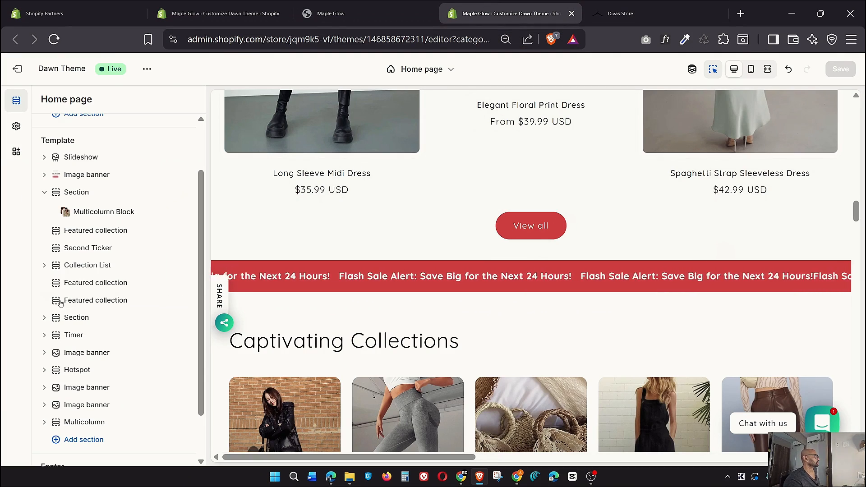
Expand Collection List and read the AI-generated Full Width Collections block's description
left_click(43, 267)
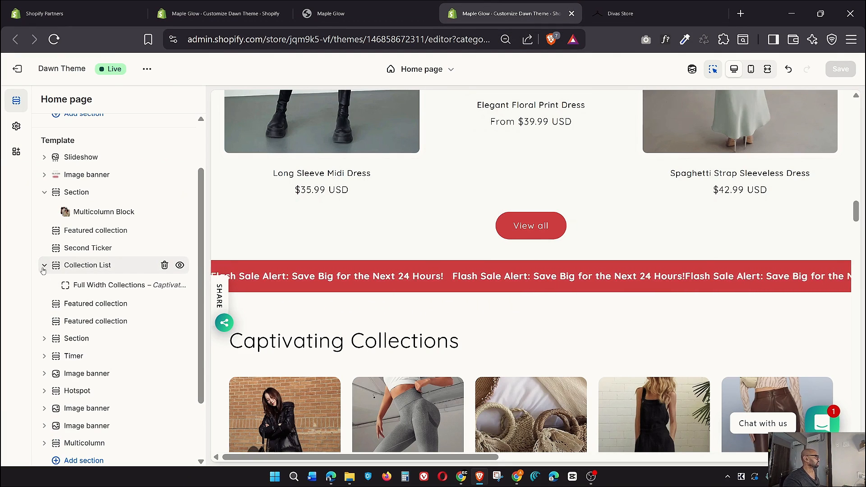
left_click(92, 286)
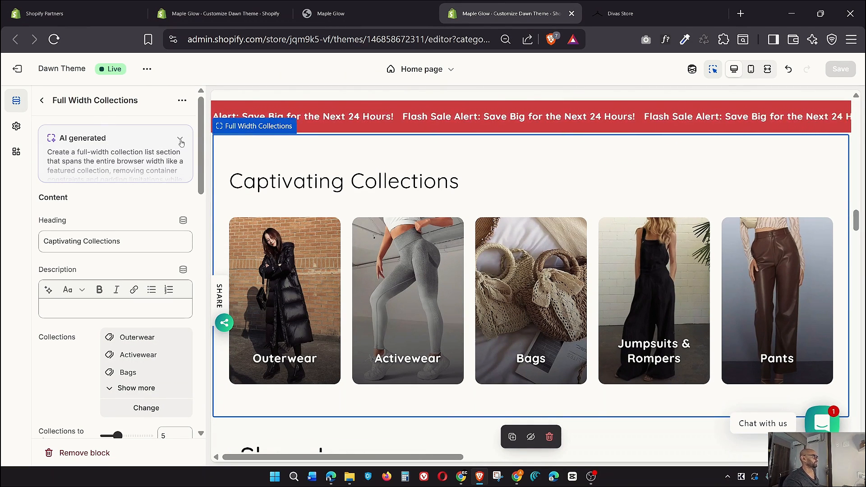
left_click(91, 137)
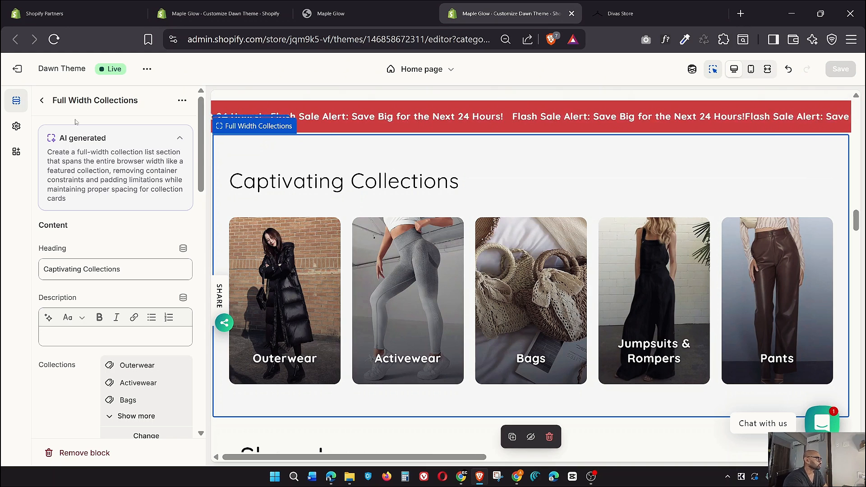
left_click(41, 100)
scroll(75, 349, "down", 2)
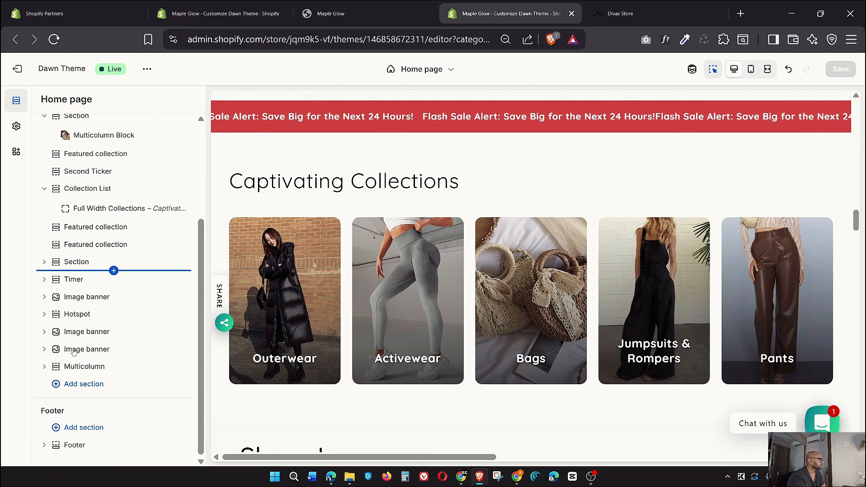
left_click(64, 383)
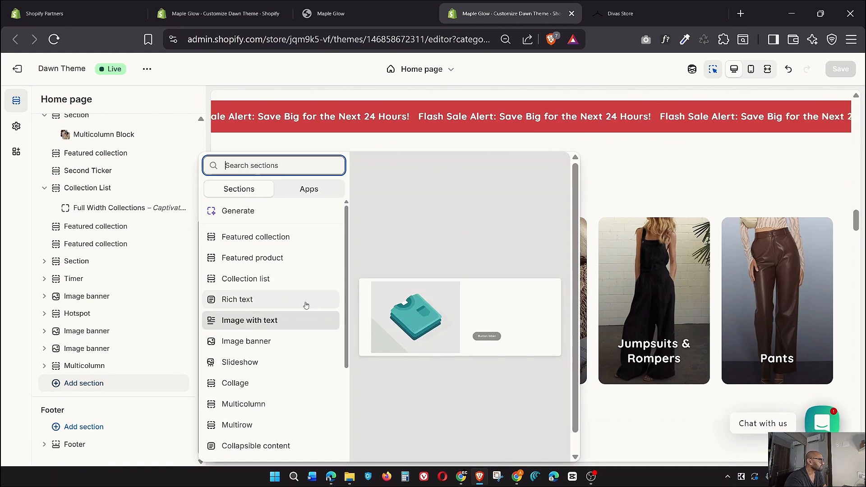
left_click(259, 237)
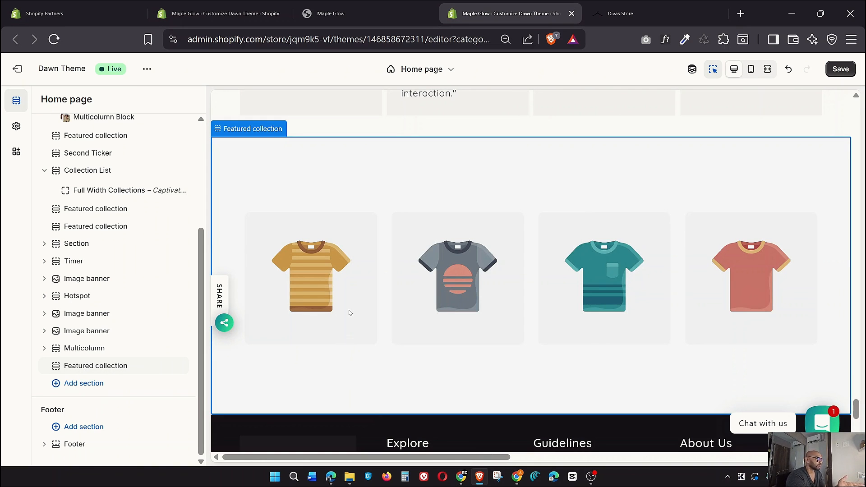
left_click(74, 367)
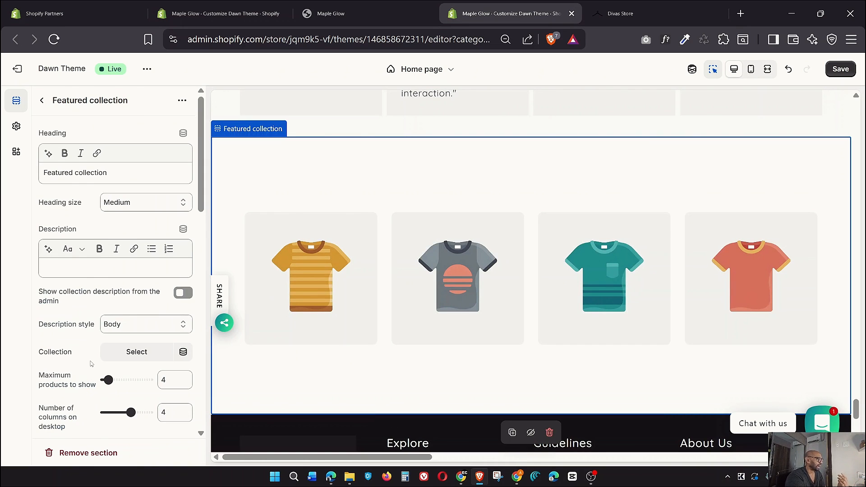
scroll(91, 363, "down", 4)
scroll(94, 362, "up", 1)
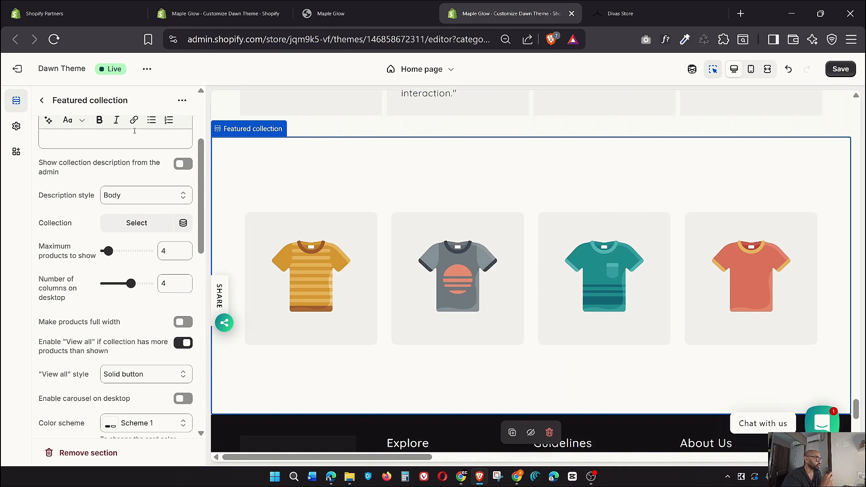
left_click(42, 100)
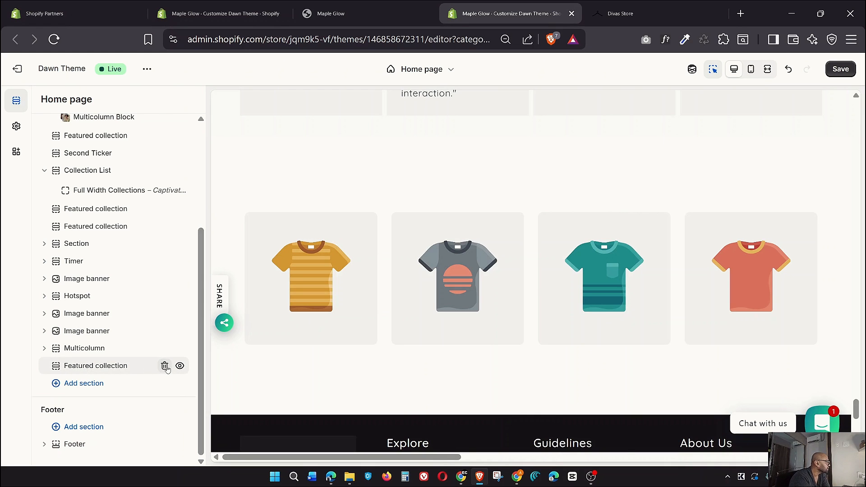
left_click(164, 366)
Open the Full Width Collections block settings and show all five collections chosen for the row
scroll(87, 324, "up", 3)
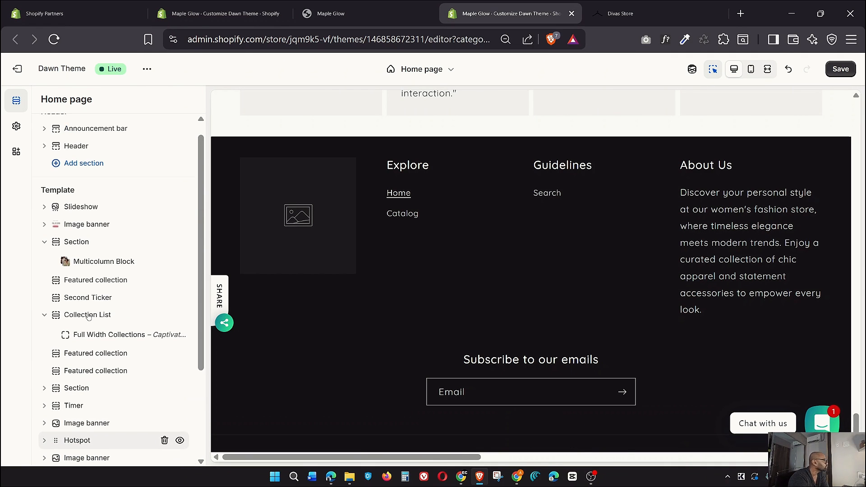
left_click(92, 338)
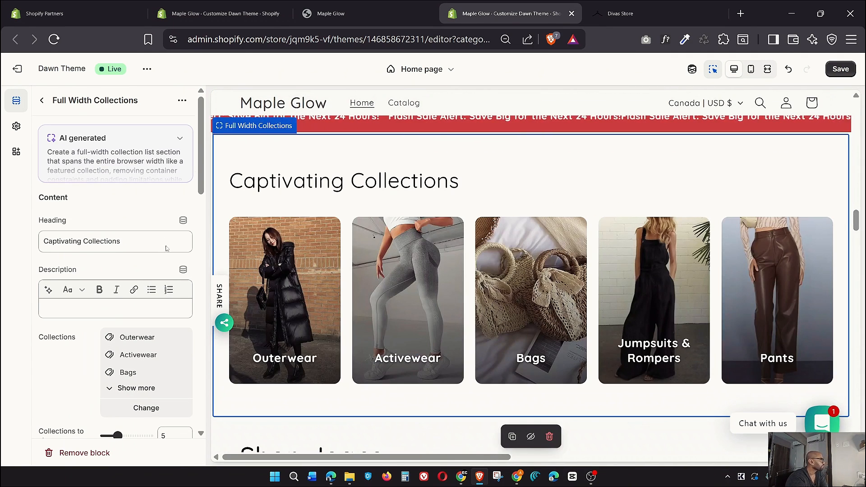
scroll(64, 246, "down", 2)
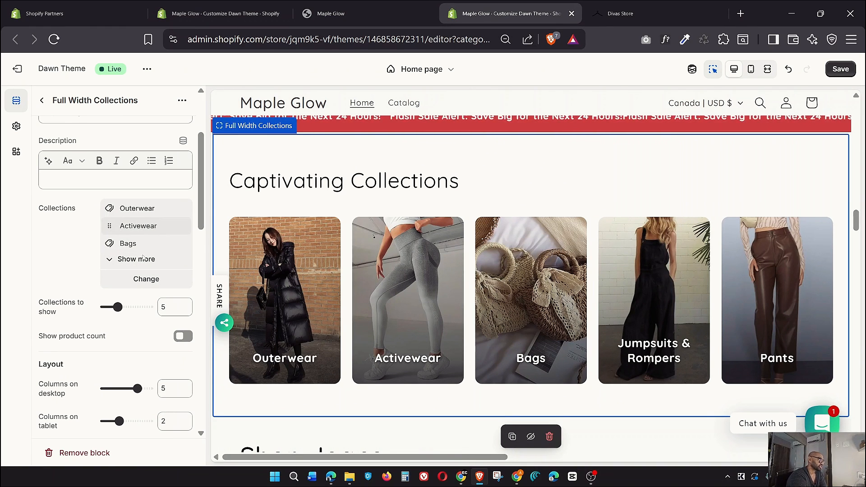
scroll(129, 305, "down", 6)
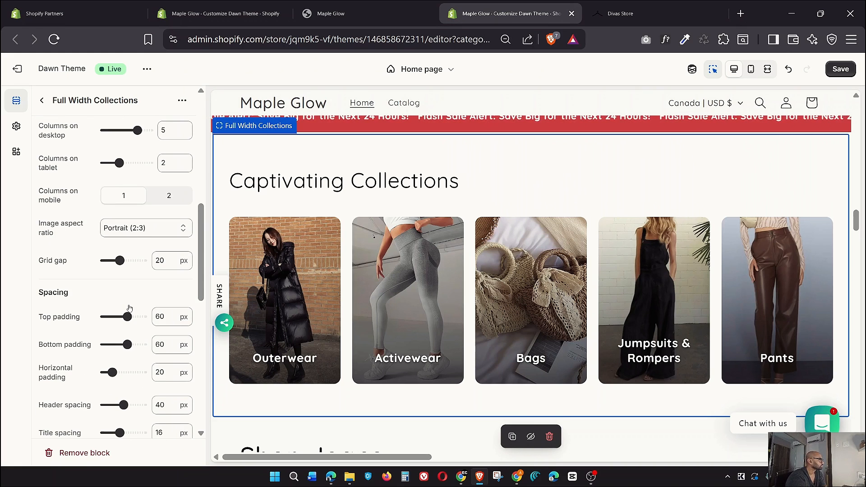
scroll(130, 308, "down", 10)
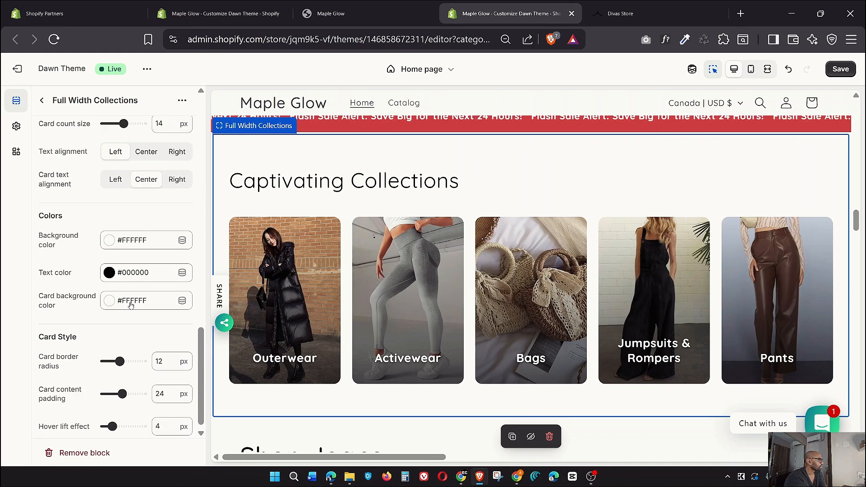
scroll(130, 305, "up", 15)
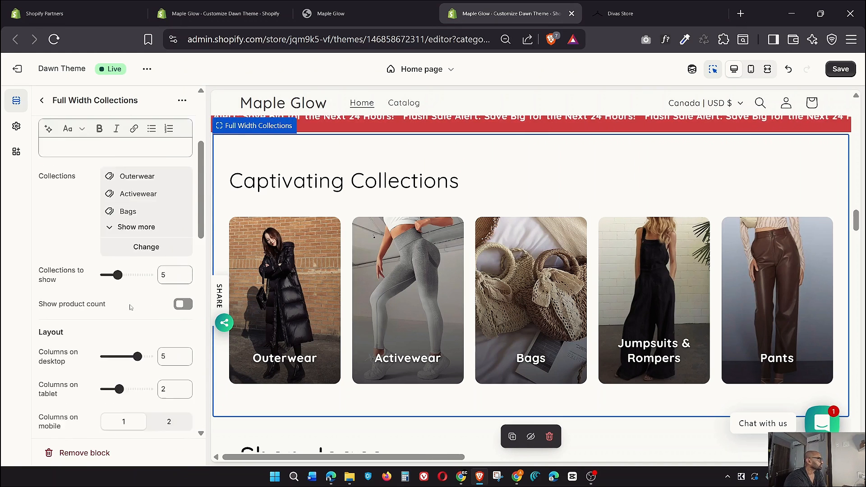
scroll(150, 255, "down", 2)
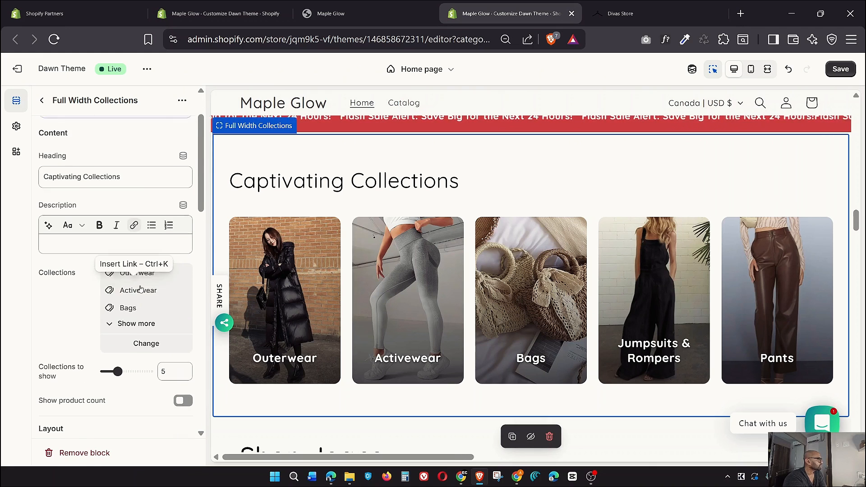
left_click(118, 319)
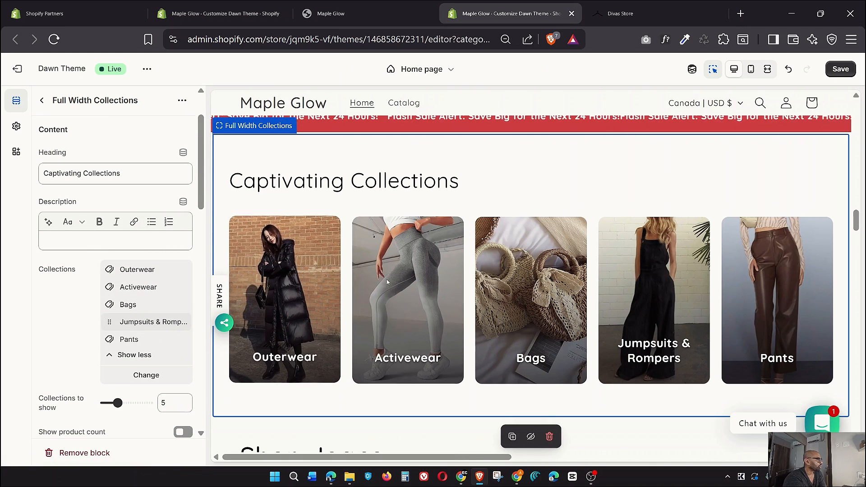
Save the theme, compare with the Divas Store collections row, then go to the Shopify admin Themes page
left_click(840, 68)
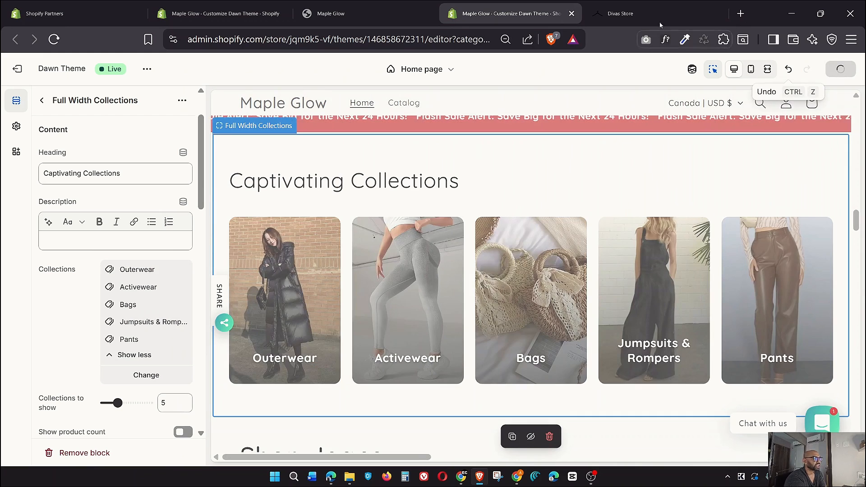
left_click(627, 13)
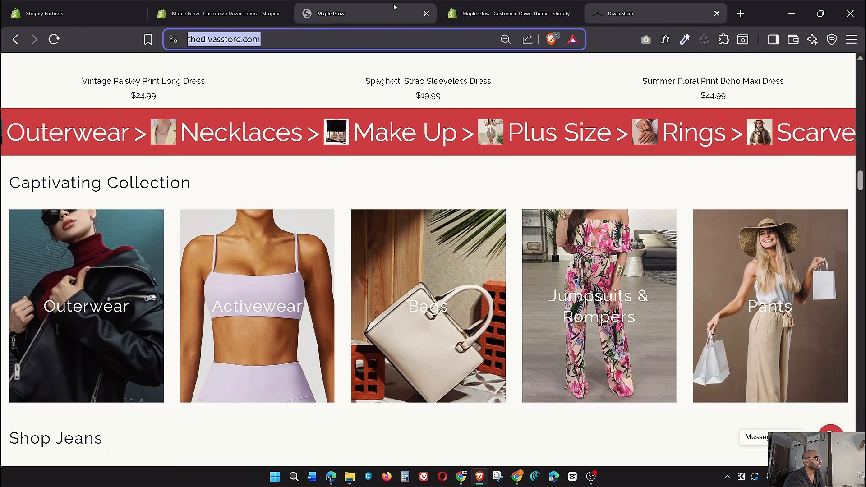
left_click(509, 14)
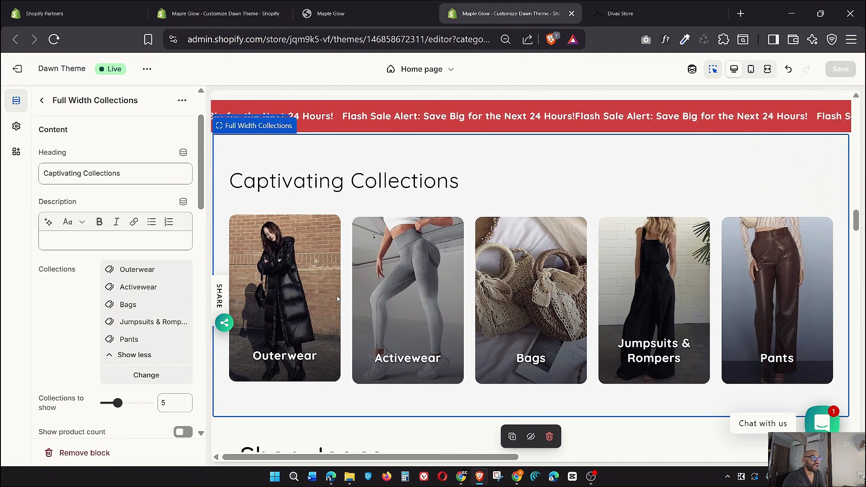
left_click(212, 6)
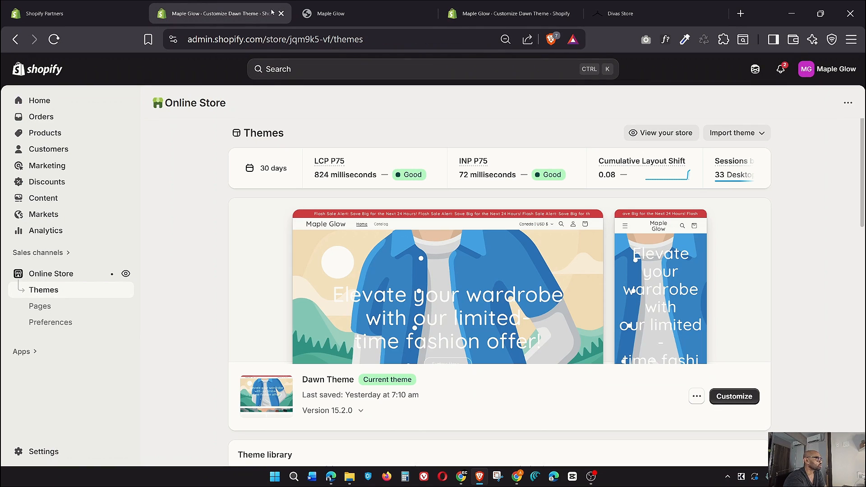
Go to Products > Collections in the admin, checking the Divas Store collection images for reference
left_click(47, 134)
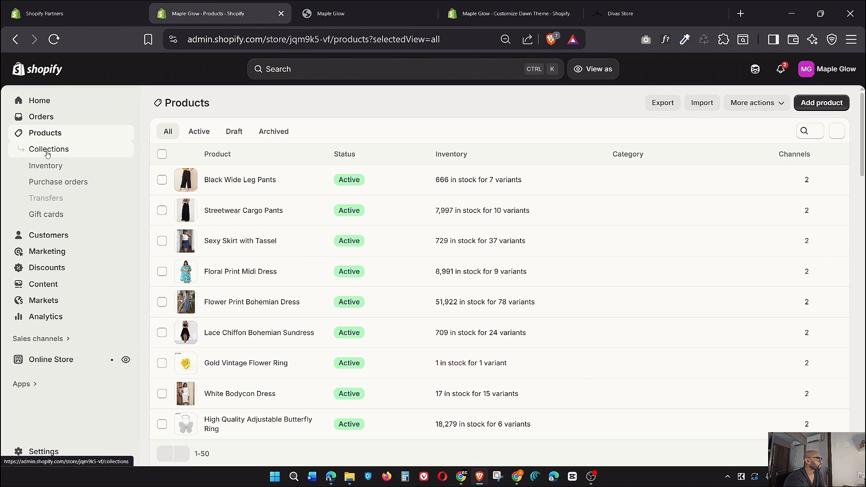
left_click(47, 152)
left_click(609, 4)
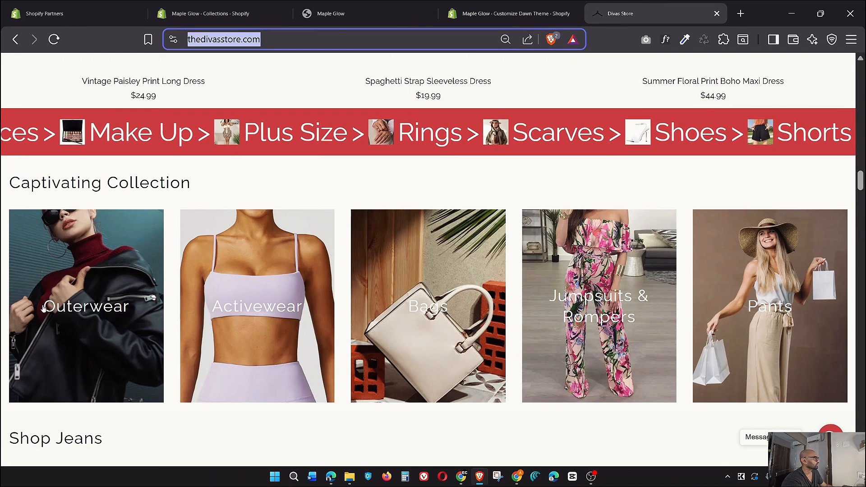
left_click(217, 12)
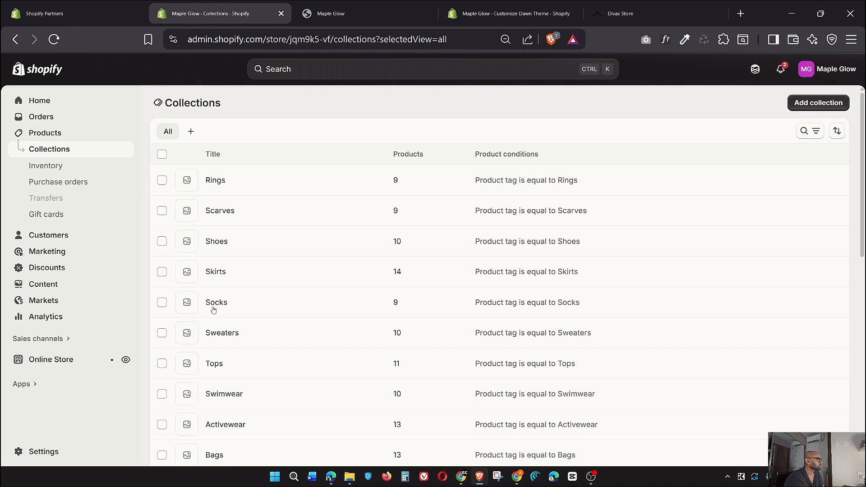
scroll(262, 289, "down", 3)
scroll(262, 289, "down", 8)
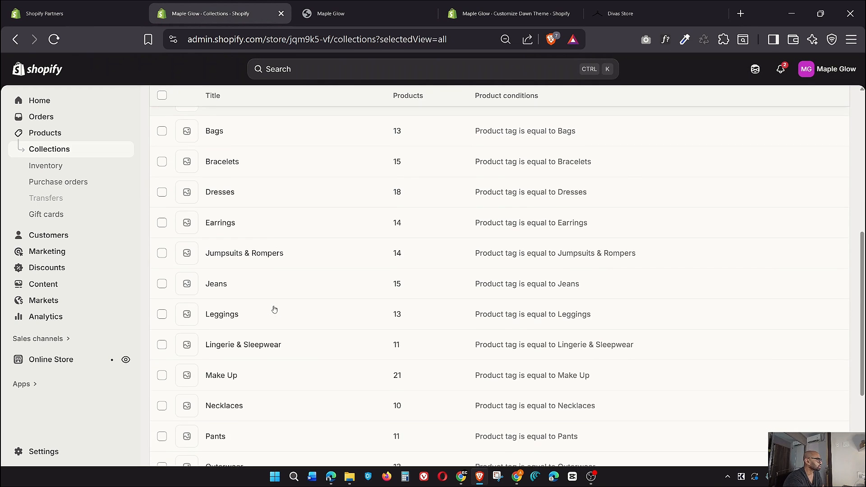
Open the Outerwear collection and choose the leather-jacket photo as its image
left_click(308, 332)
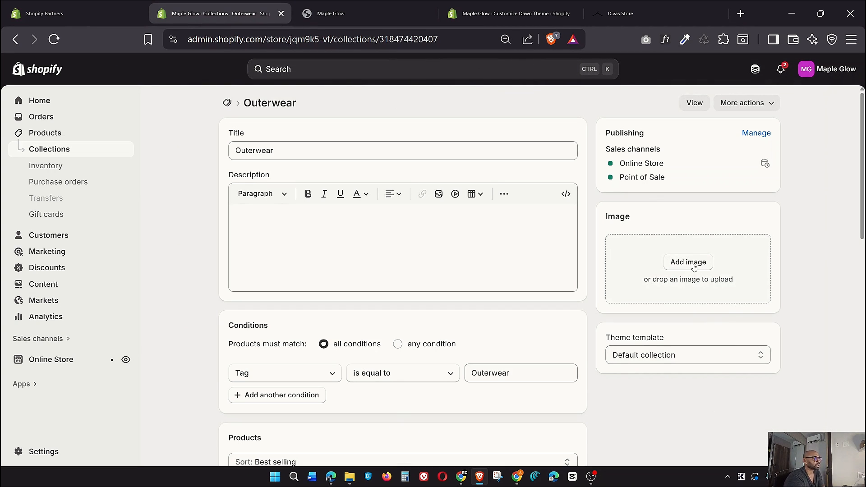
left_click(688, 262)
scroll(490, 292, "down", 3)
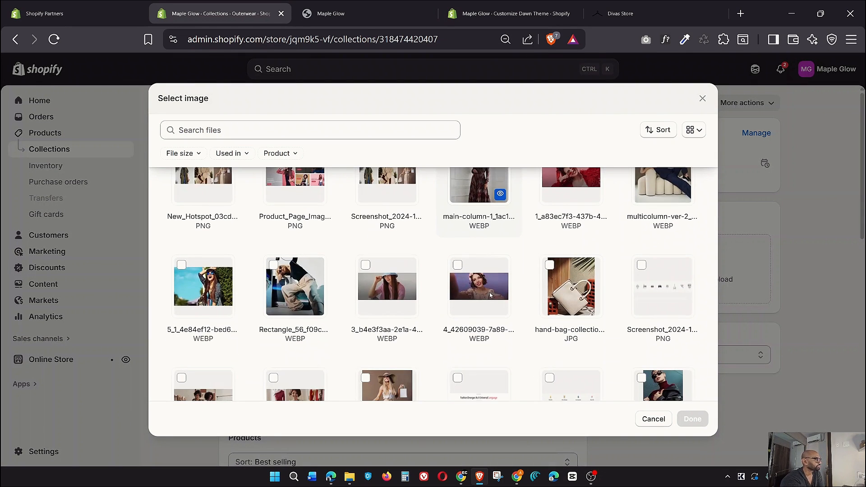
scroll(490, 292, "down", 2)
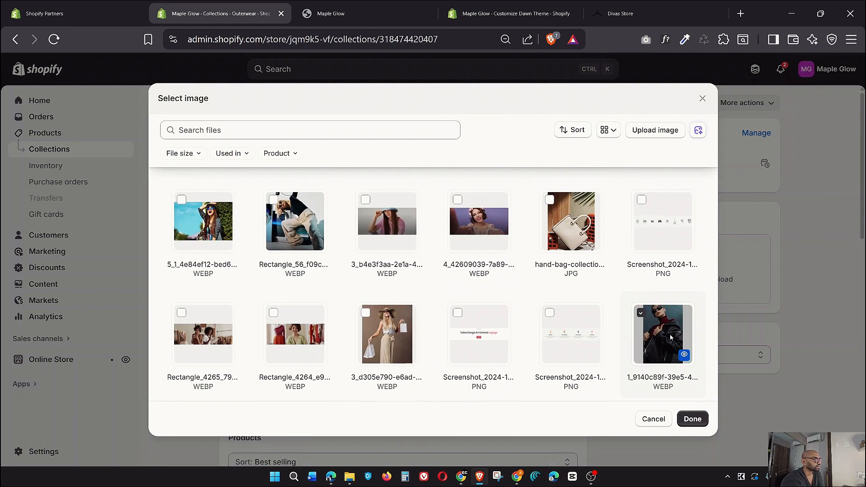
left_click(692, 419)
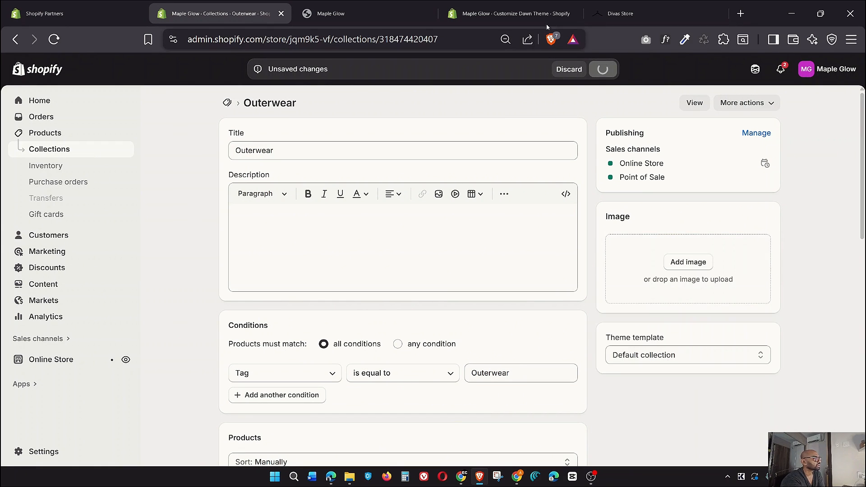
Bring up the live Maple Glow storefront and scroll down its homepage toward the collections
left_click(351, 7)
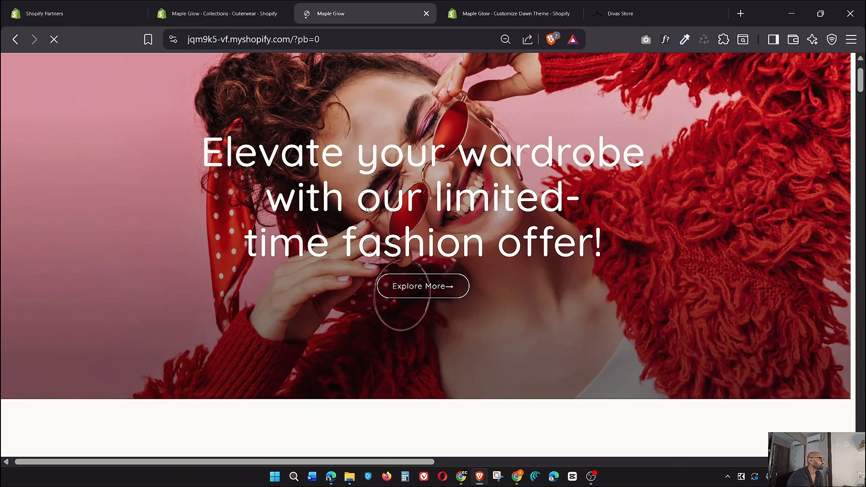
scroll(477, 283, "down", 15)
scroll(478, 287, "down", 20)
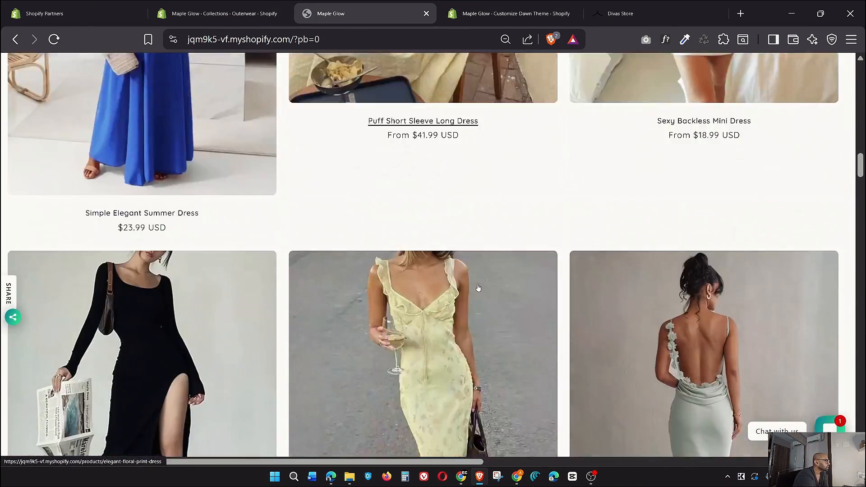
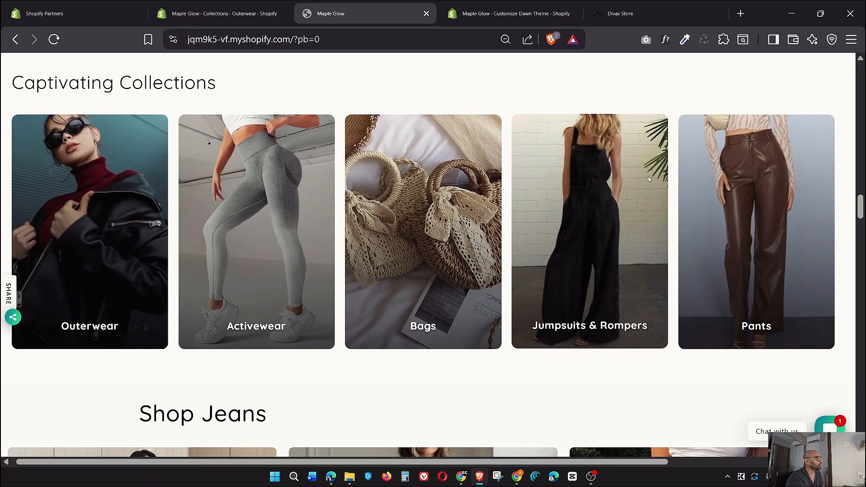
Compare the Divas Store collection cards, then open Activewear from the admin Collections list
left_click(194, 5)
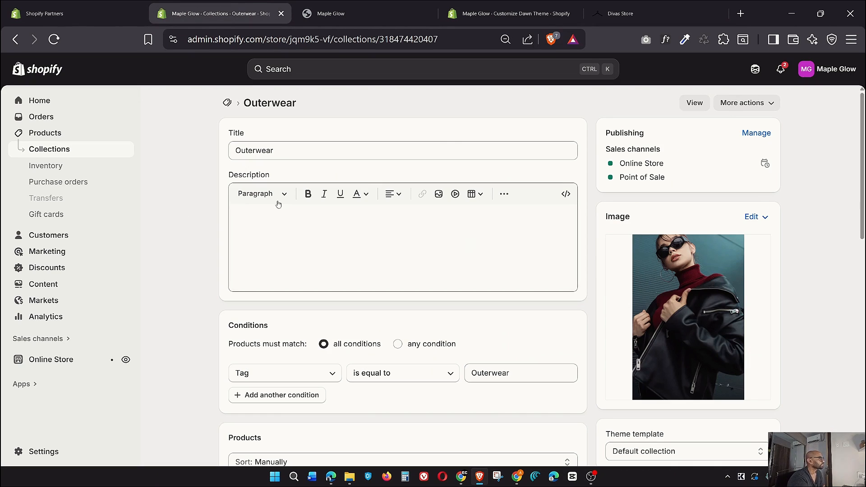
left_click(227, 102)
left_click(614, 15)
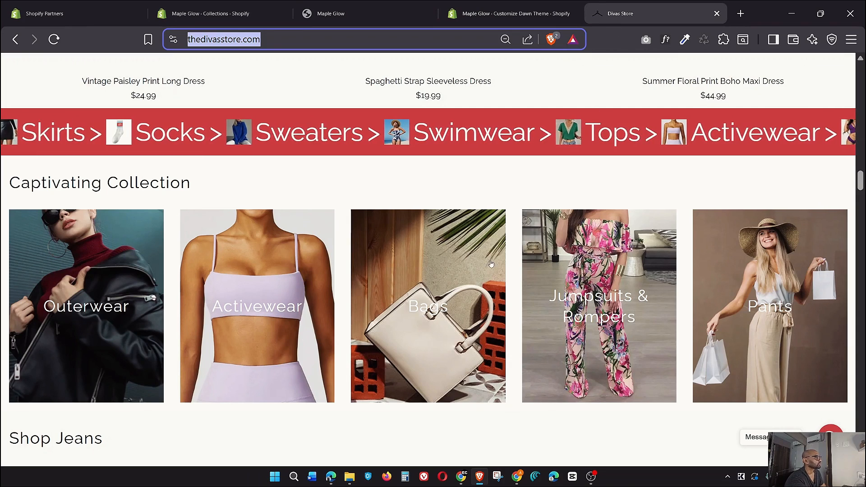
left_click(216, 14)
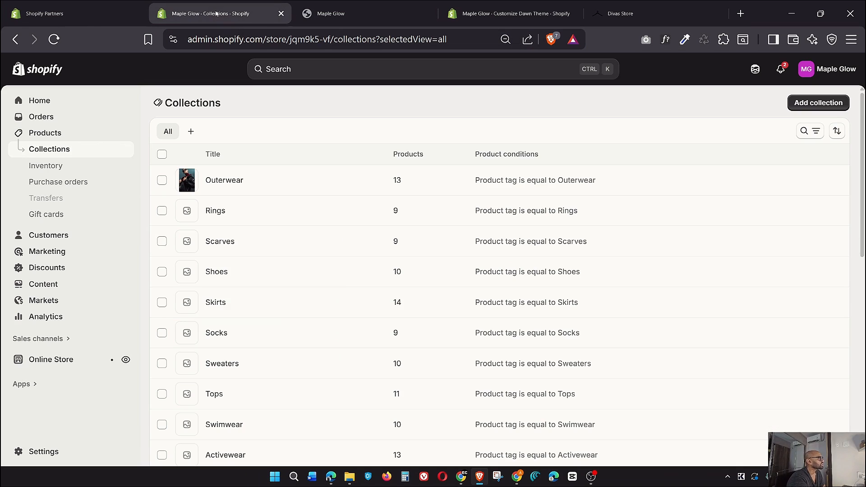
scroll(321, 309, "down", 4)
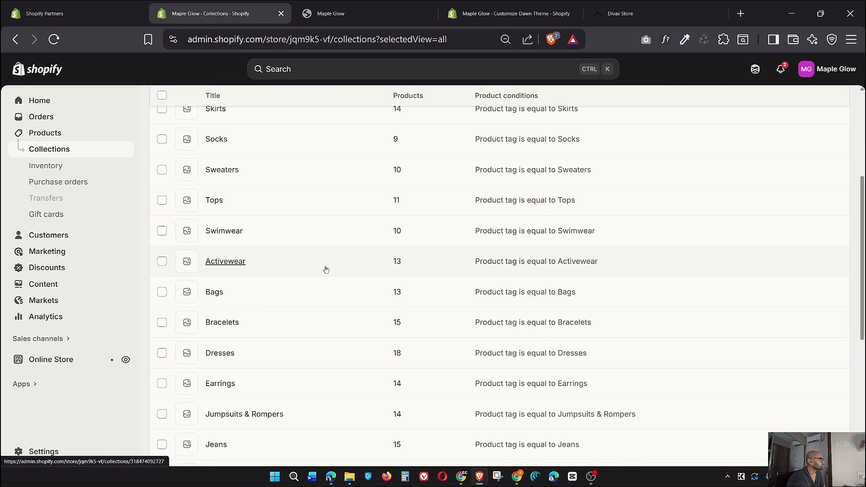
left_click(326, 269)
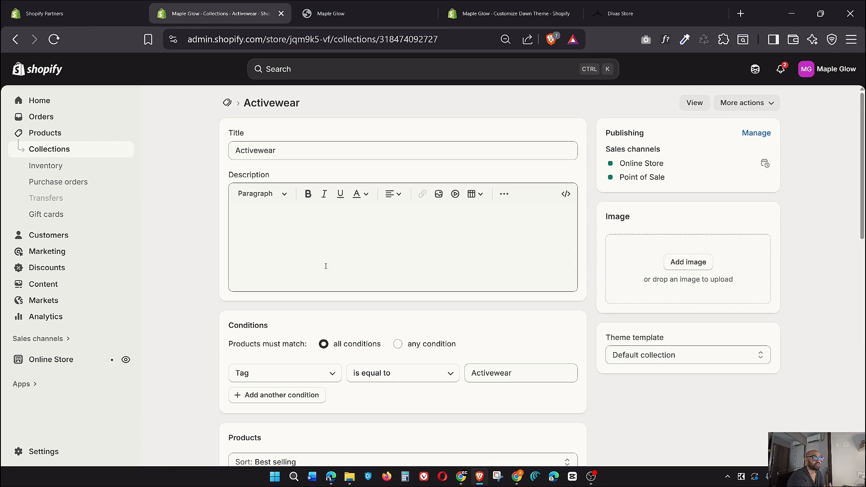
Set the Activewear collection's product sort order to Manually
scroll(326, 266, "down", 7)
left_click(270, 142)
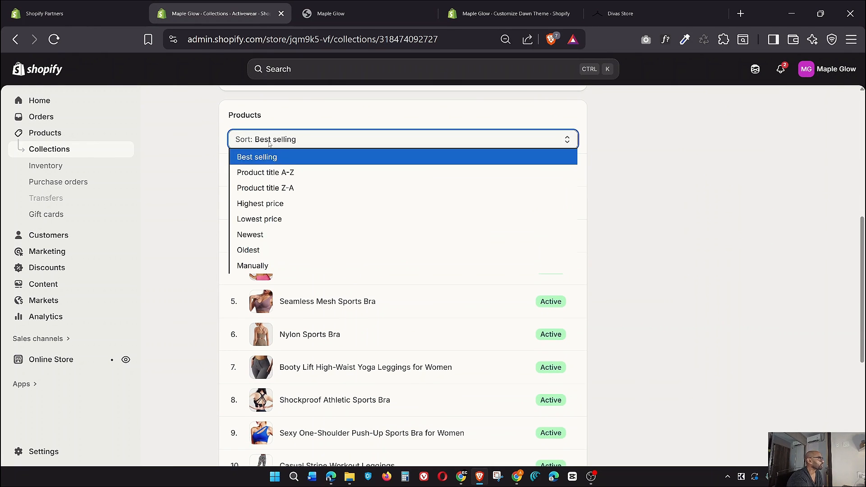
left_click(257, 266)
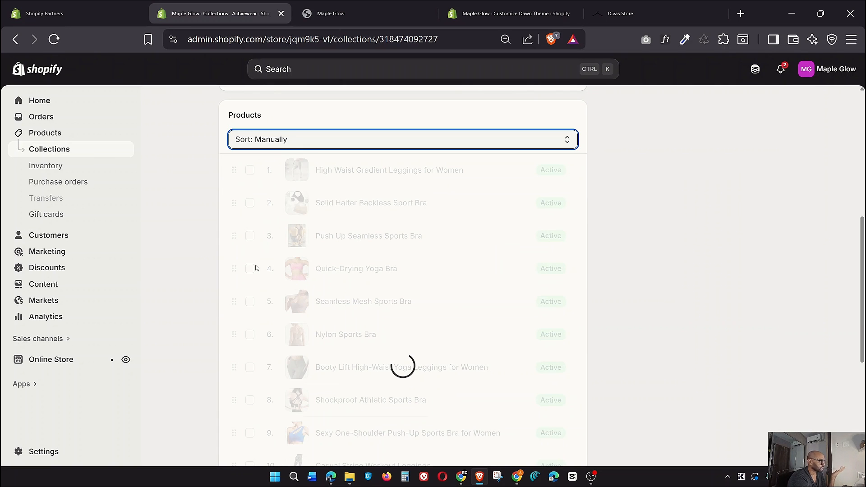
left_click(274, 135)
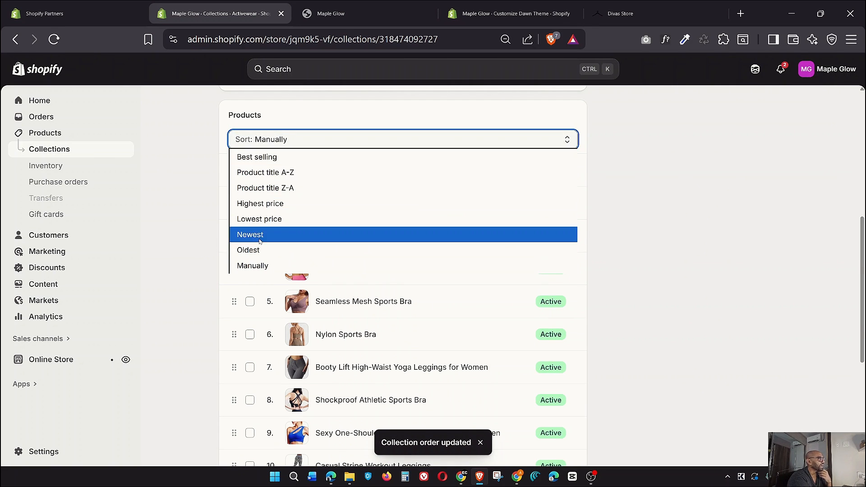
left_click(210, 267)
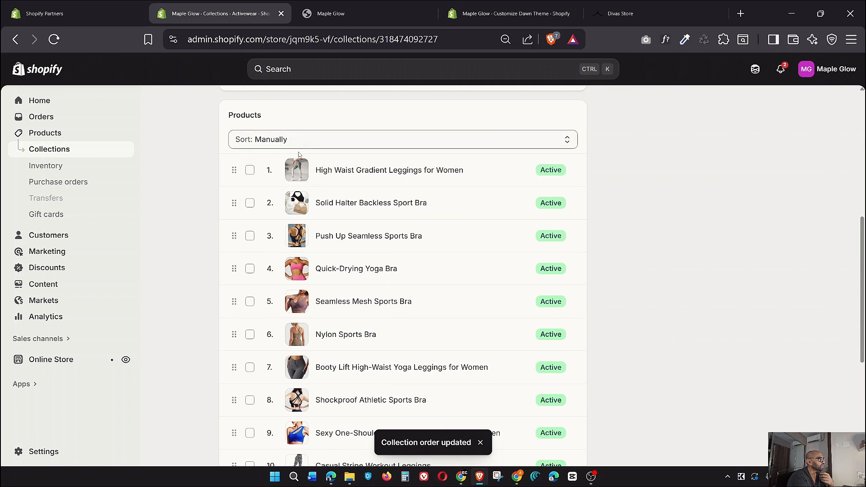
Drag Quick-Drying Yoga Bra to first position and check it on the Maple Glow storefront
scroll(255, 347, "down", 4)
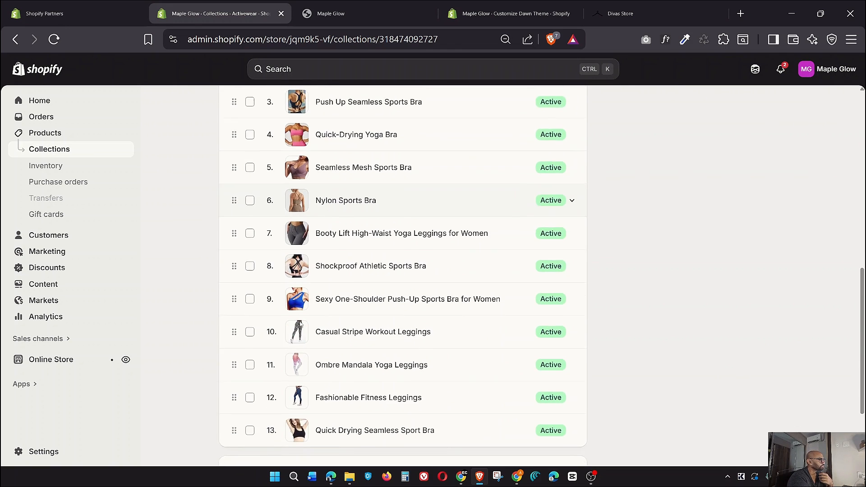
scroll(300, 326, "up", 4)
scroll(300, 325, "up", 1)
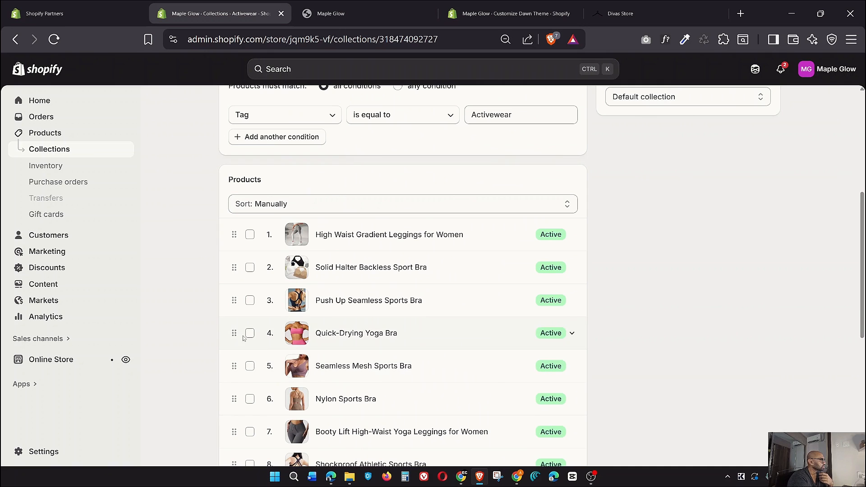
left_click_drag(234, 335, 233, 236)
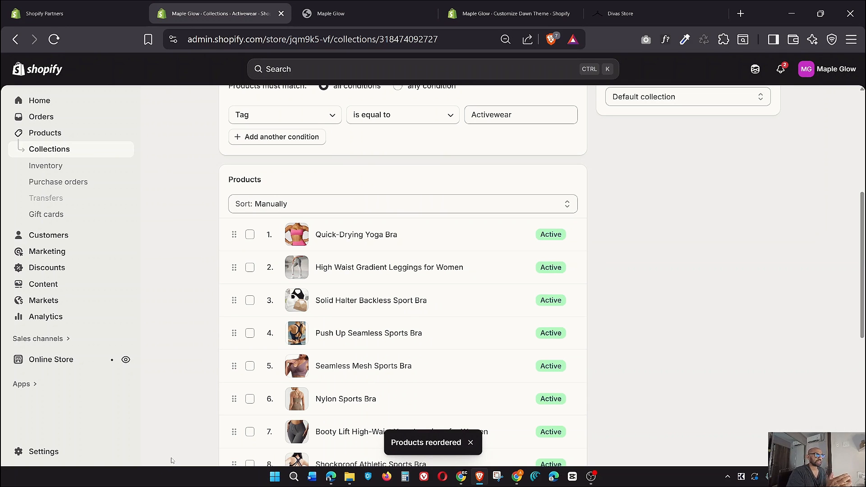
scroll(719, 251, "up", 4)
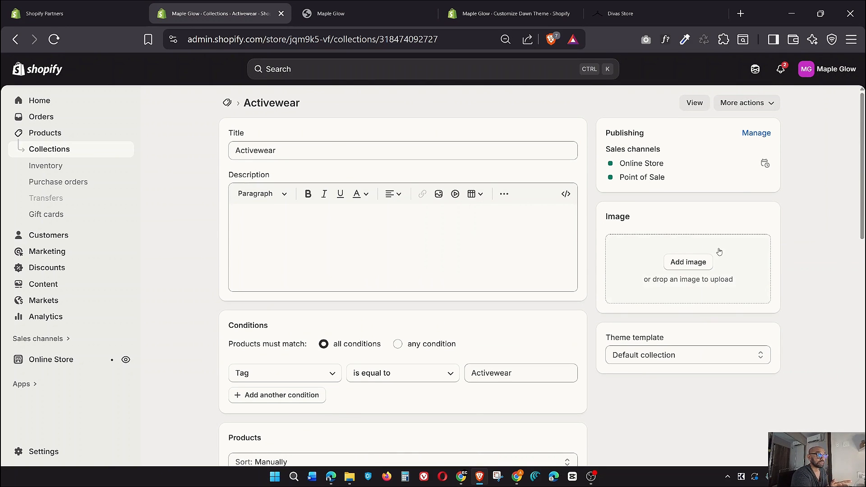
scroll(719, 251, "down", 4)
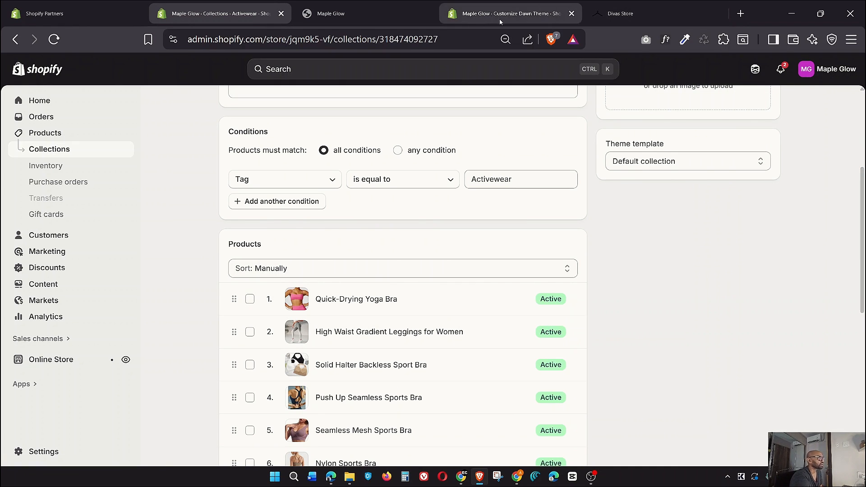
left_click(375, 20)
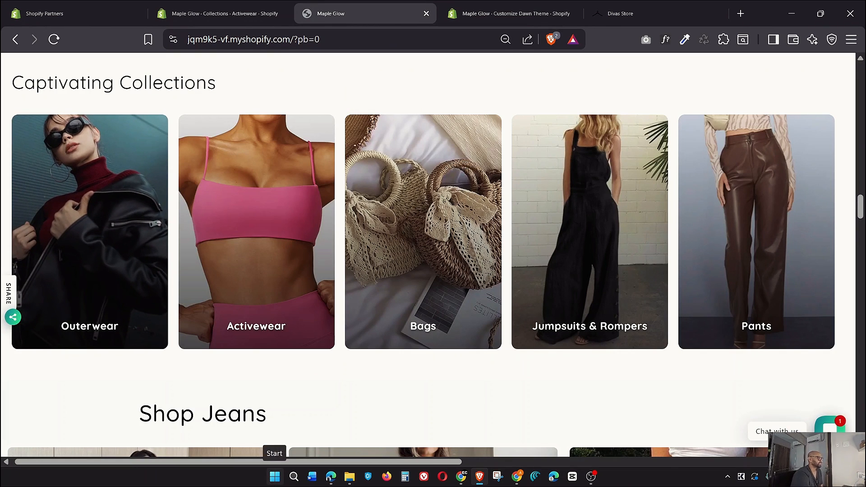
Compare the storefront with Divas Store, then open the Bags collection from the admin Collections list
left_click(678, 12)
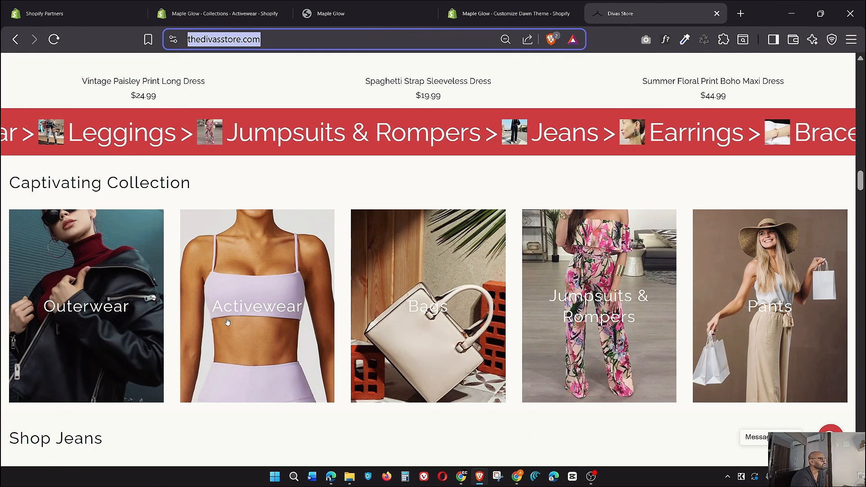
left_click(343, 5)
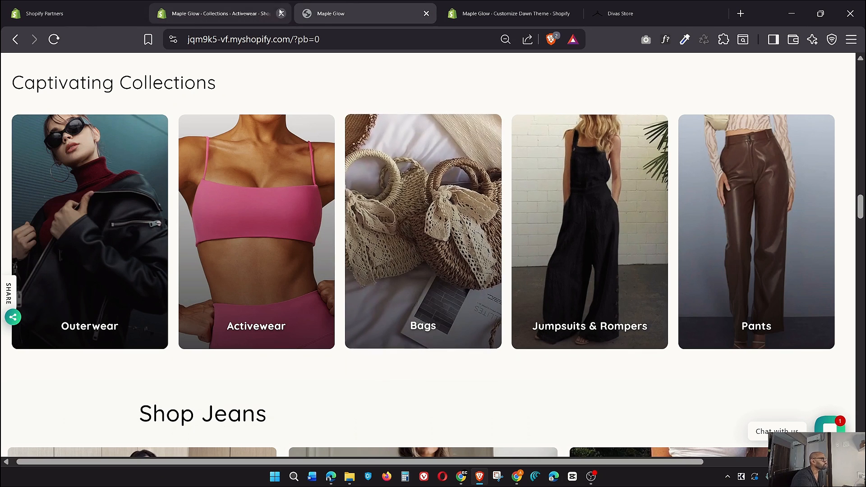
left_click(239, 23)
left_click(75, 162)
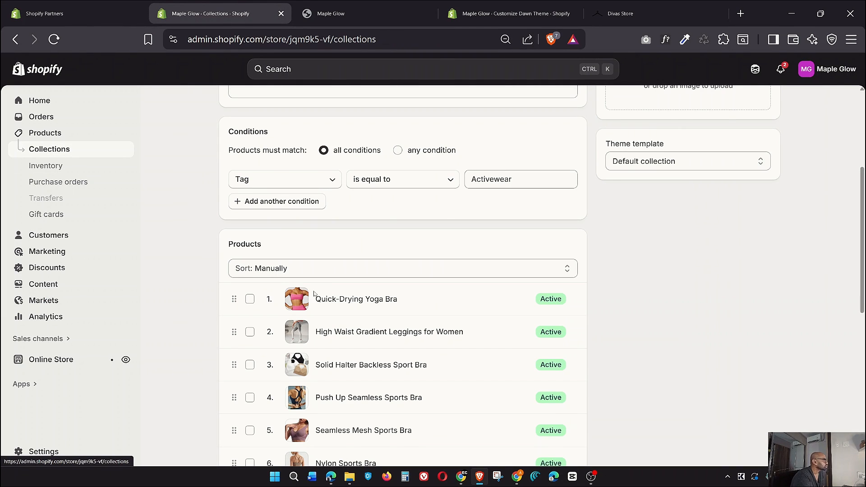
scroll(315, 288, "down", 5)
scroll(314, 288, "up", 6)
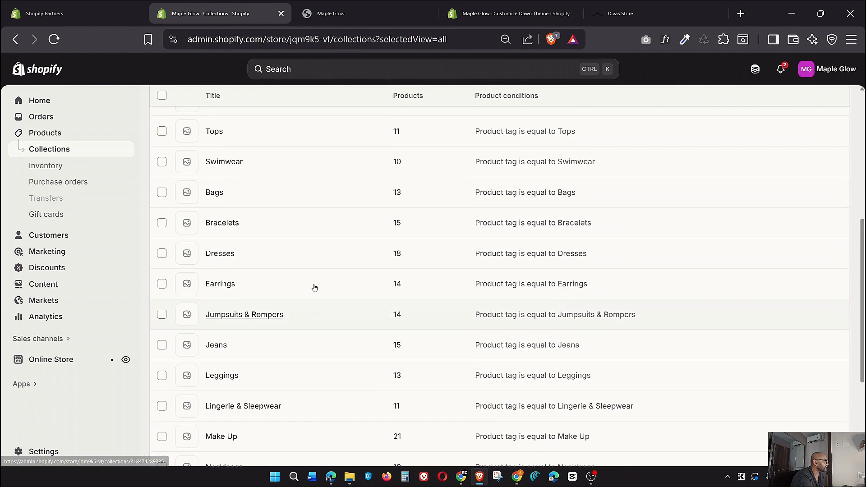
scroll(315, 287, "down", 7)
scroll(314, 288, "down", 2)
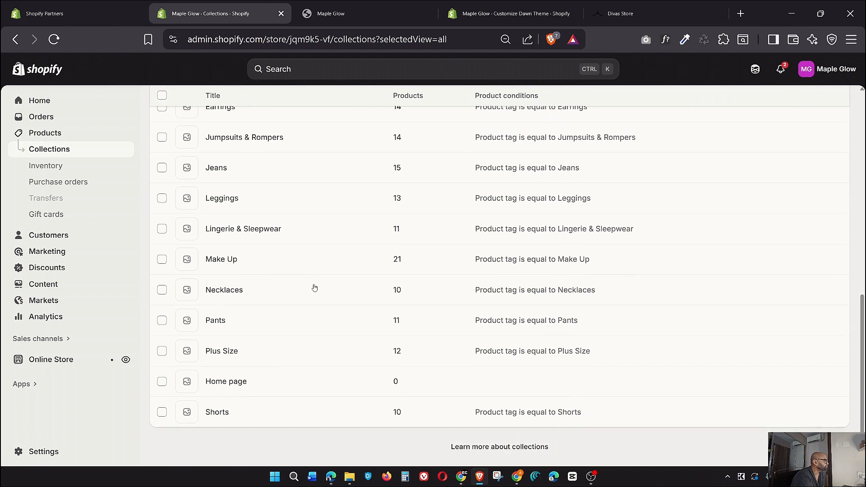
scroll(315, 291, "up", 4)
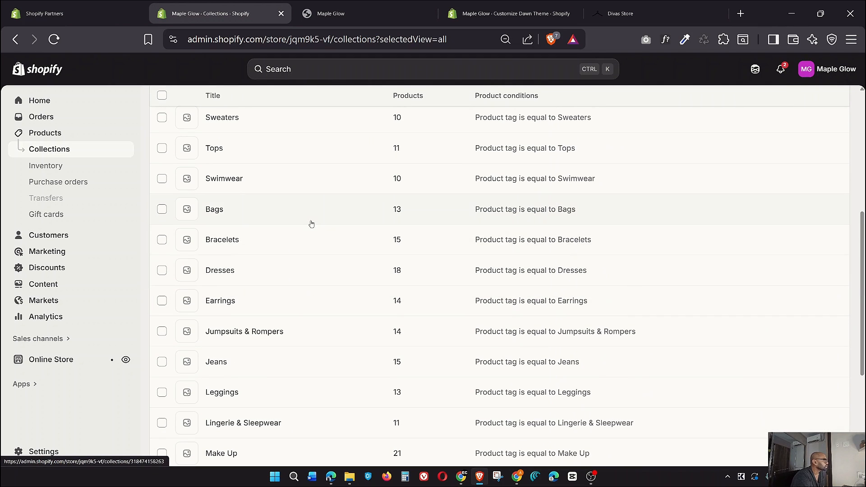
left_click(311, 224)
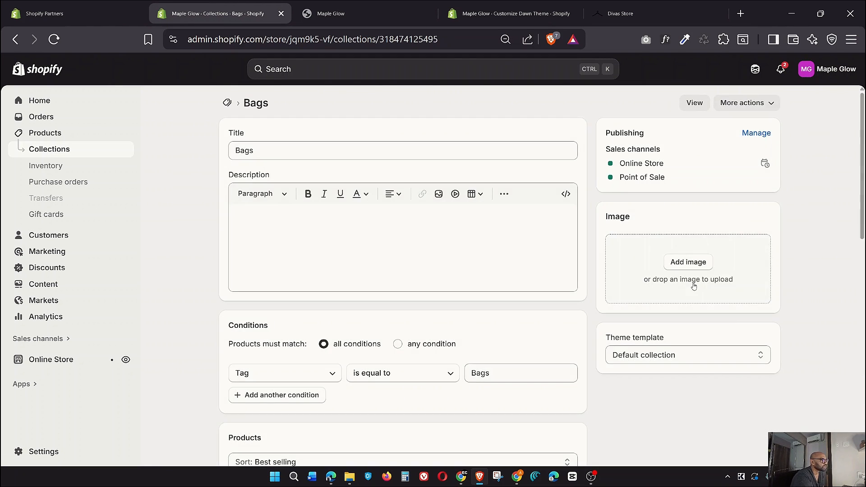
Set the white hand-bag photo as the Bags collection image and save
left_click(688, 263)
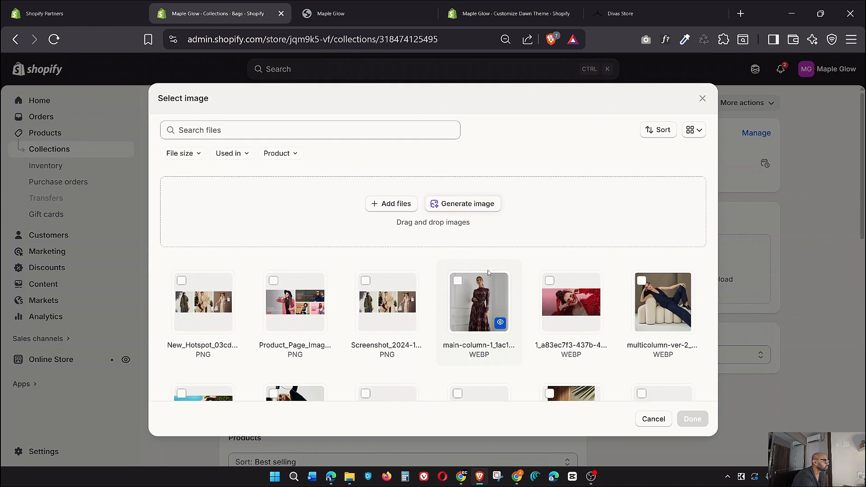
scroll(496, 289, "down", 2)
scroll(498, 297, "down", 3)
left_click(576, 243)
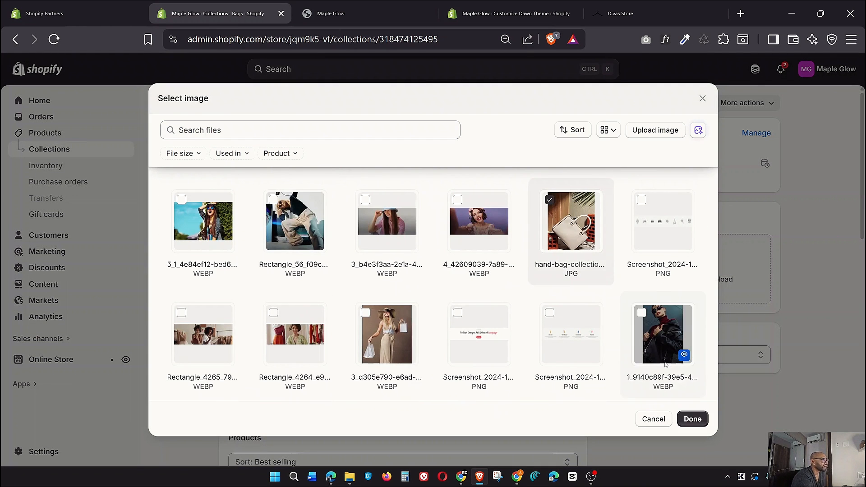
left_click(692, 418)
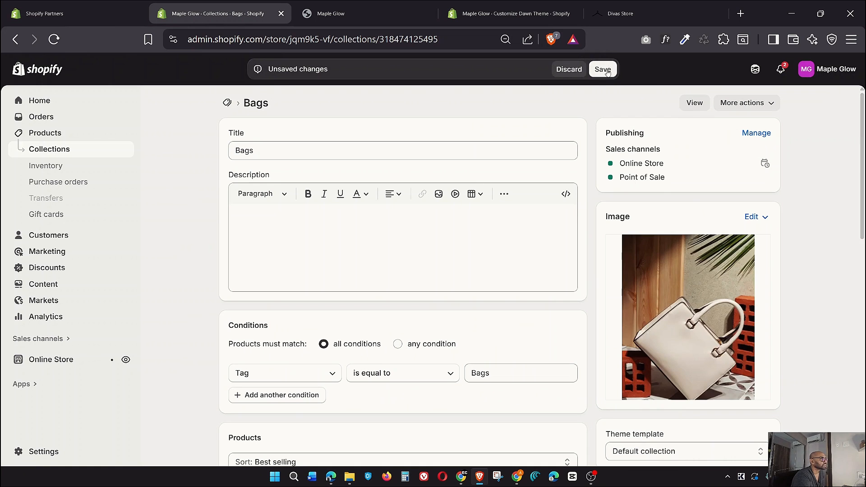
left_click(602, 69)
Compare the storefront's Bags card with Divas Store, then return to the Collections list
left_click(404, 7)
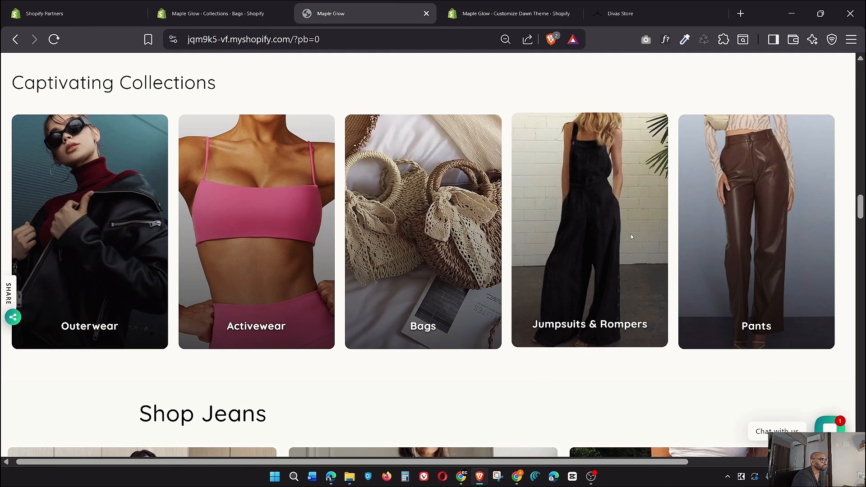
left_click(676, 4)
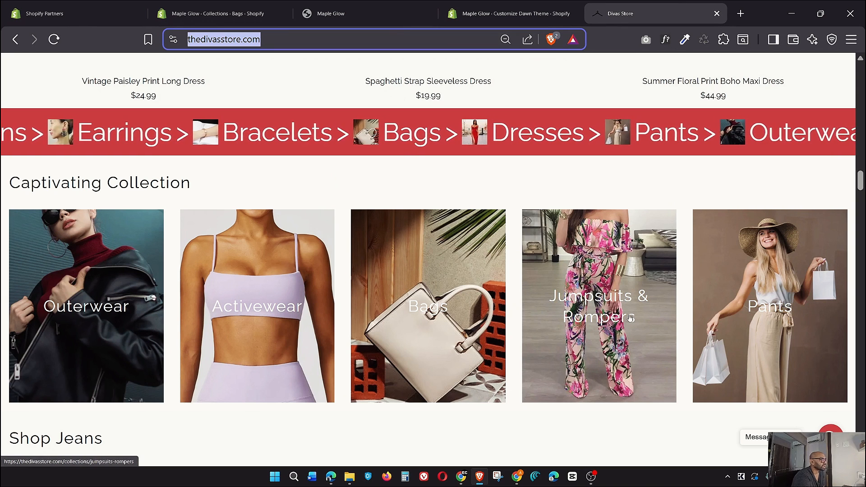
left_click(212, 14)
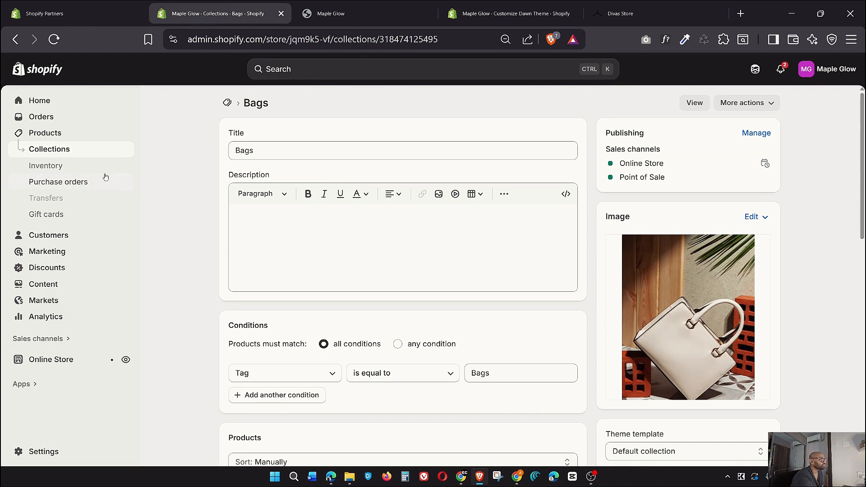
left_click(55, 148)
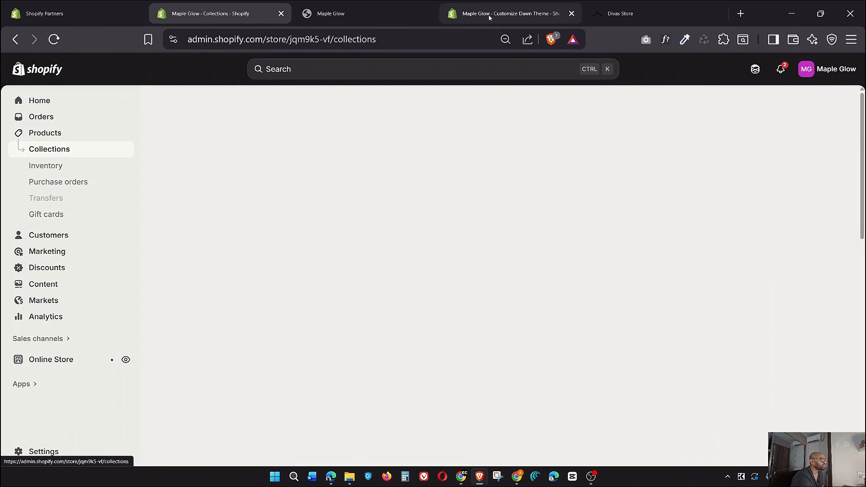
Open the Jumpsuits & Rompers collection and set its sort order to Manually
left_click(377, 4)
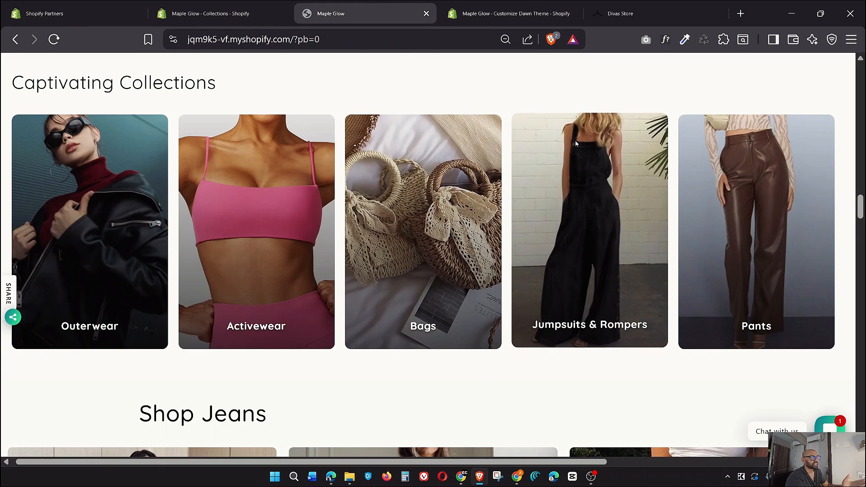
left_click(210, 4)
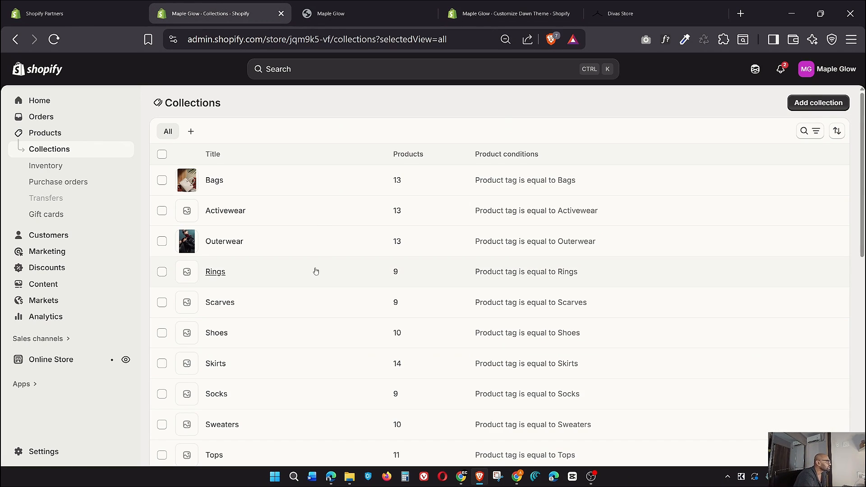
scroll(315, 271, "down", 5)
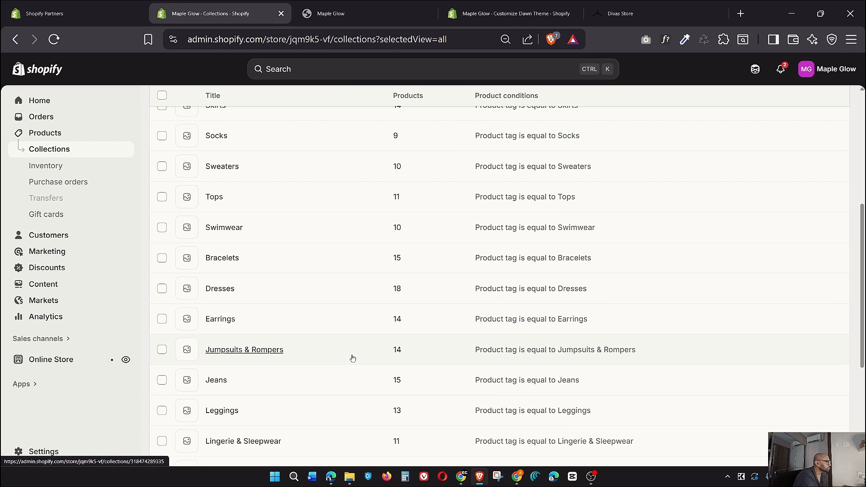
left_click(353, 358)
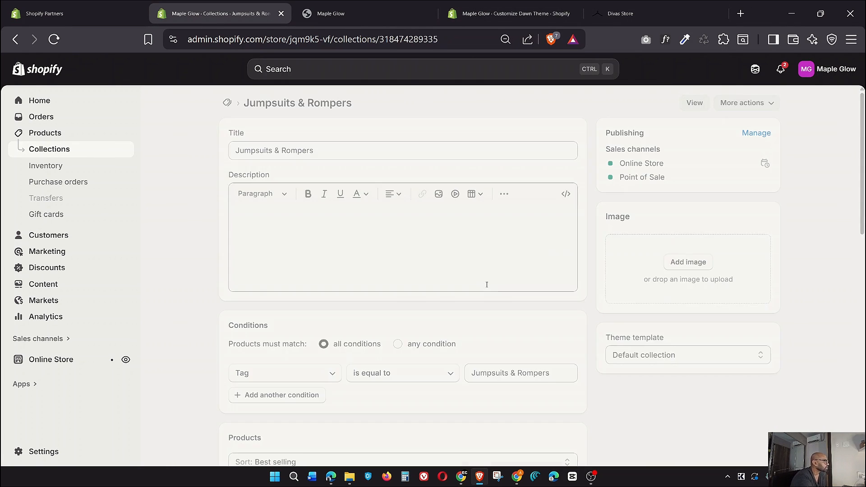
scroll(328, 278, "down", 4)
left_click(284, 270)
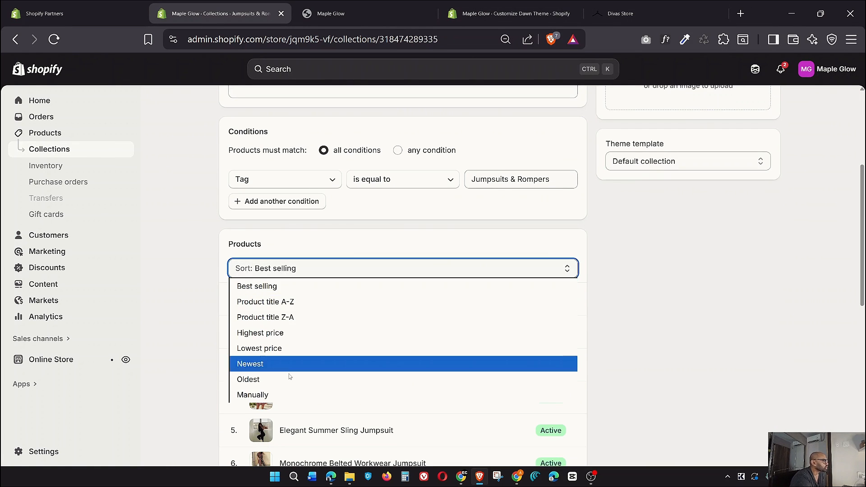
left_click(274, 395)
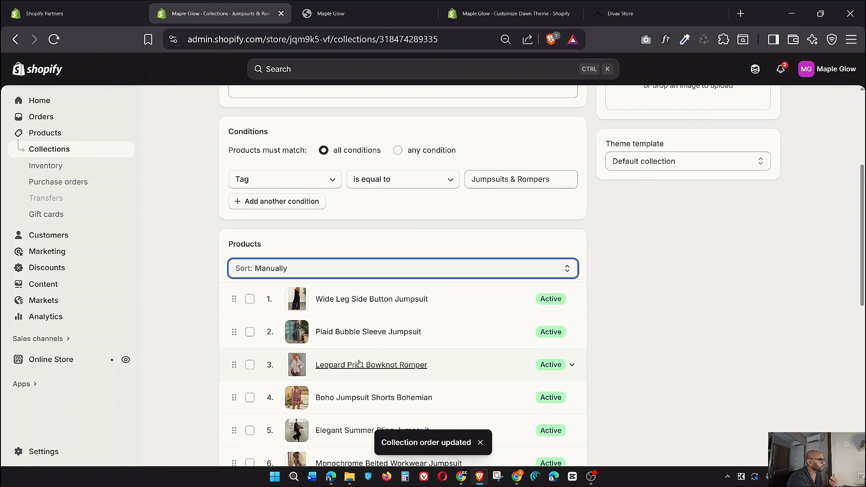
Move Chic Dolman Jumpsuit V Neck to the top and reload the storefront to confirm
scroll(351, 352, "down", 3)
scroll(278, 223, "down", 6)
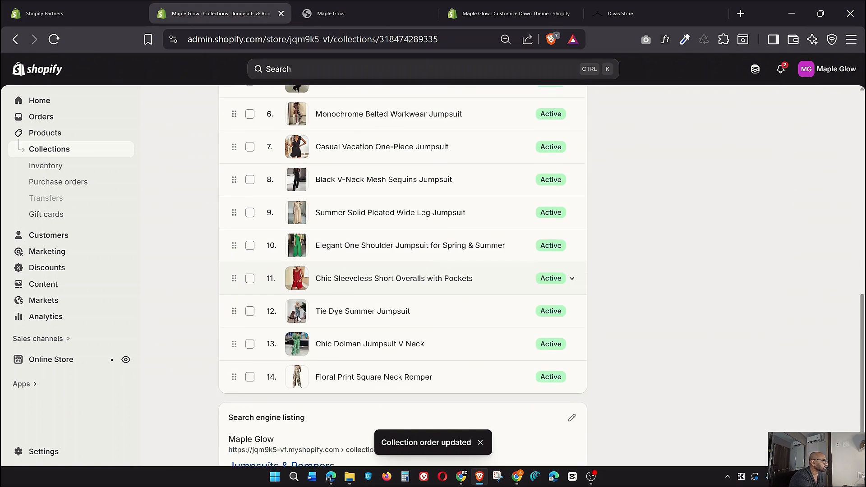
scroll(284, 370, "up", 2)
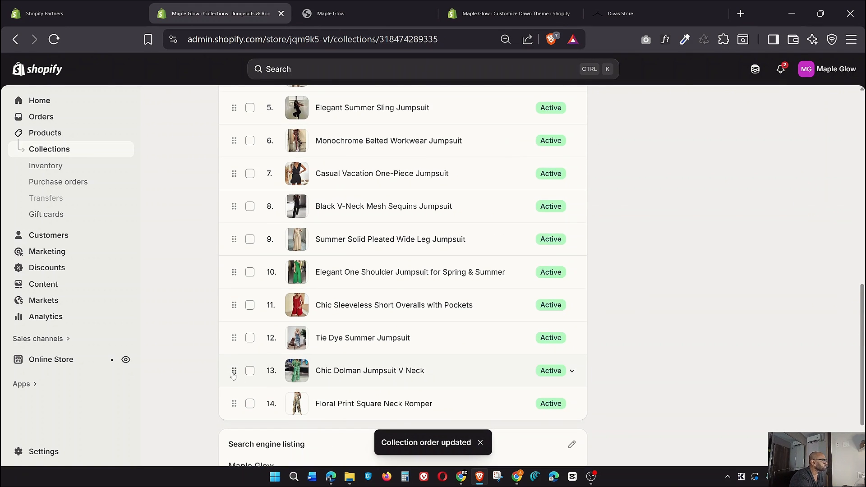
left_click_drag(233, 372, 267, 204)
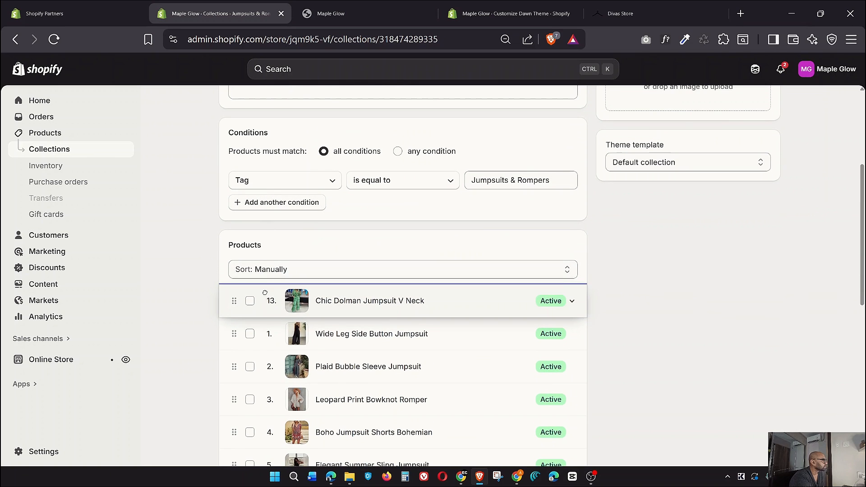
left_click_drag(265, 292, 266, 289)
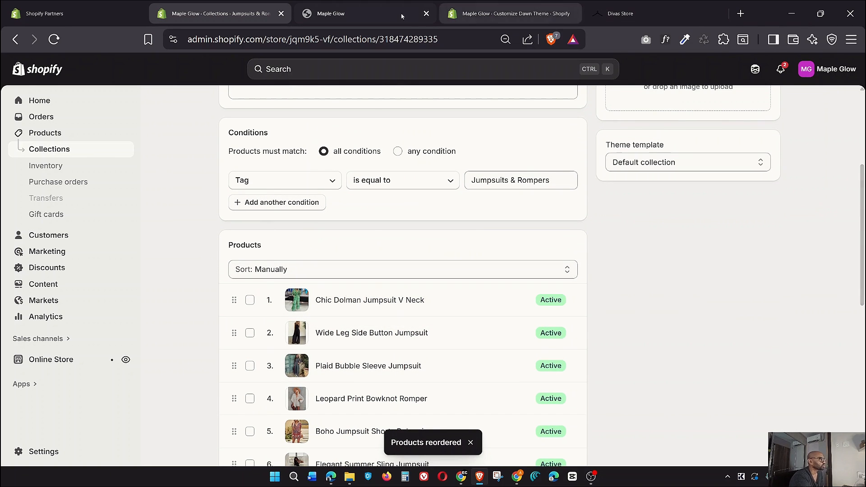
left_click(367, 13)
left_click(54, 40)
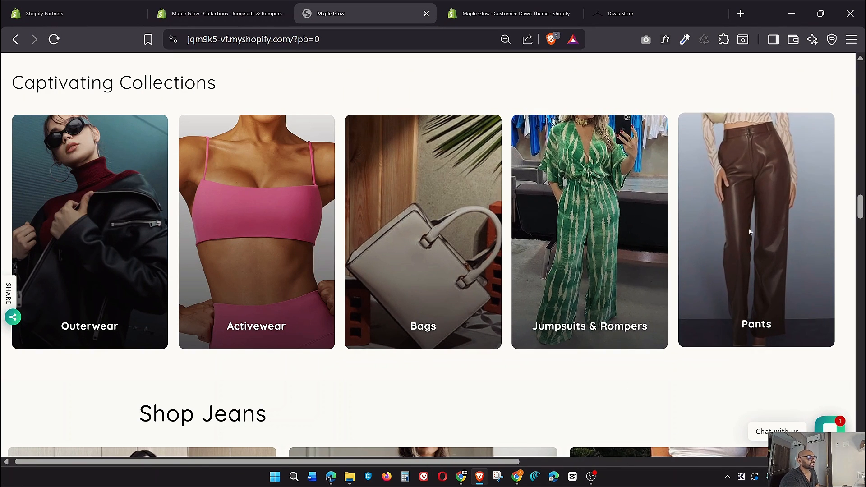
Check the Divas Store Pants card, then open the Pants collection in the admin
left_click(620, 14)
scroll(745, 235, "down", 1)
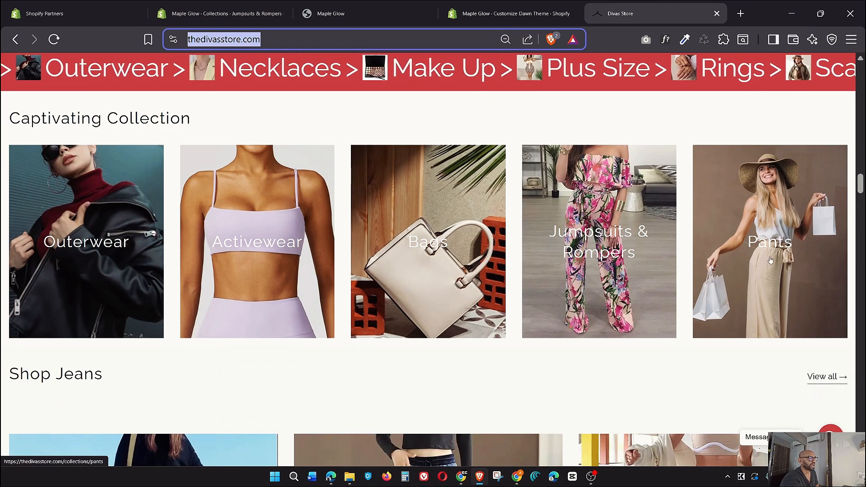
left_click(220, 15)
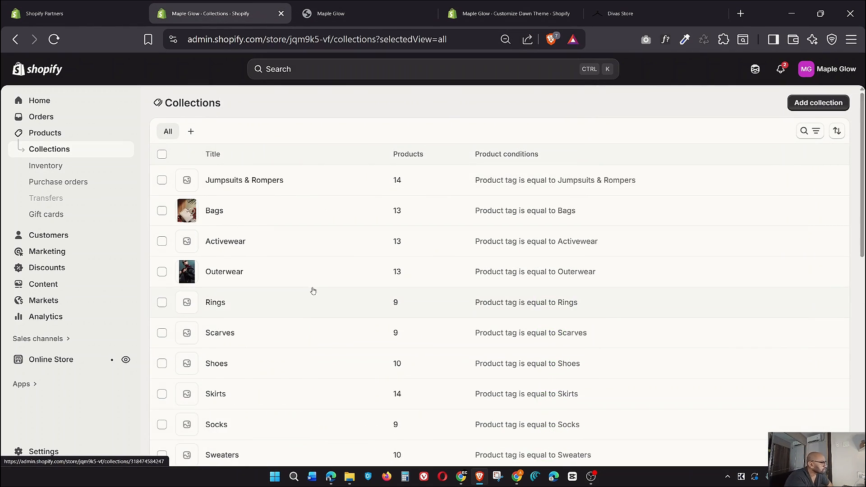
scroll(311, 283, "down", 4)
scroll(312, 284, "down", 5)
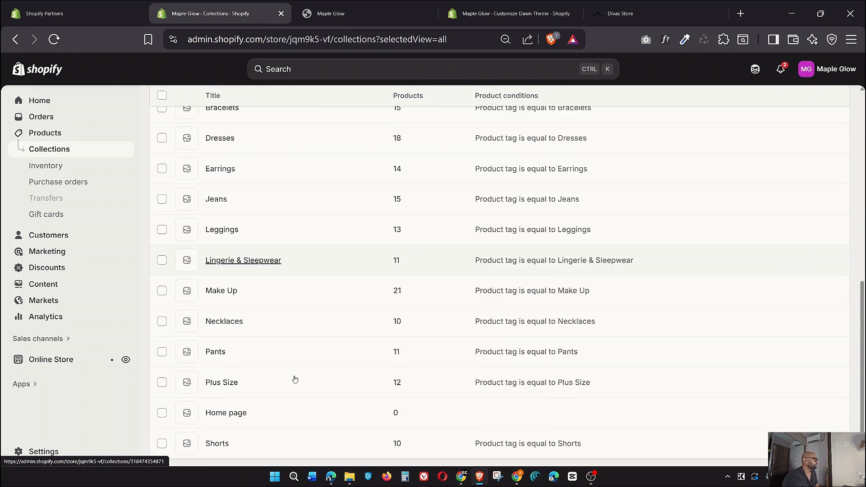
left_click(305, 348)
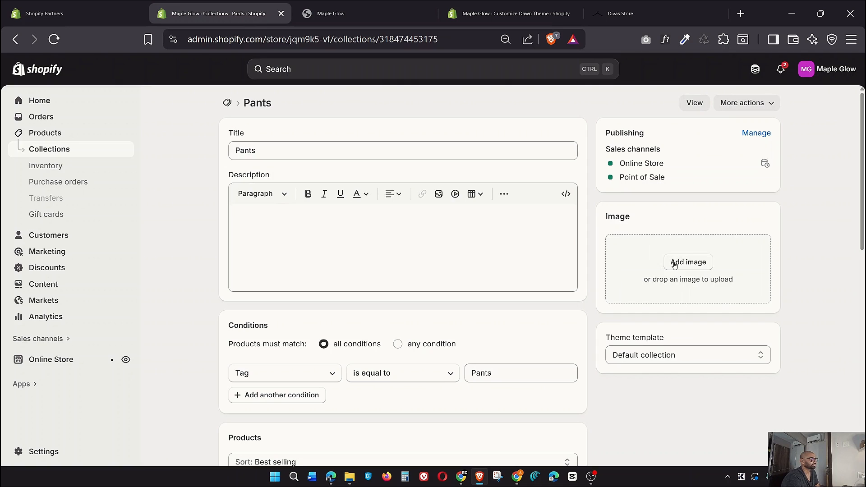
Choose the woman-in-wide-brim-hat photo as the Pants collection image, then switch to the storefront
left_click(674, 264)
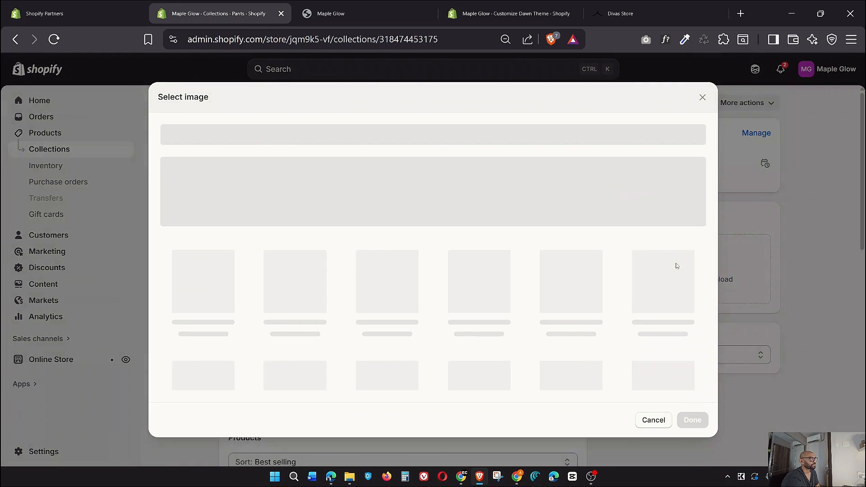
scroll(541, 293, "down", 4)
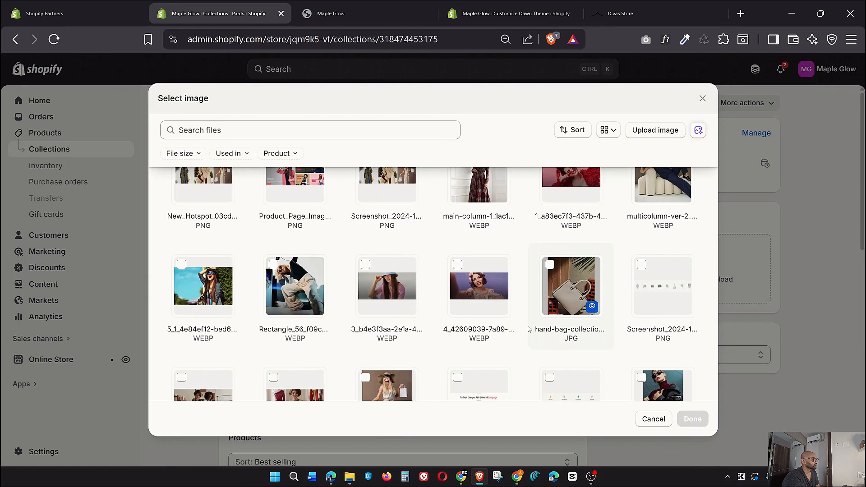
left_click(374, 345)
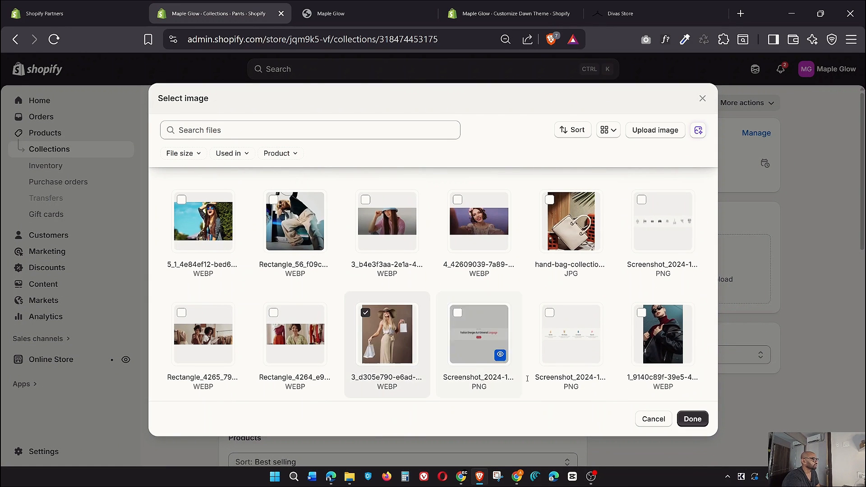
left_click(691, 419)
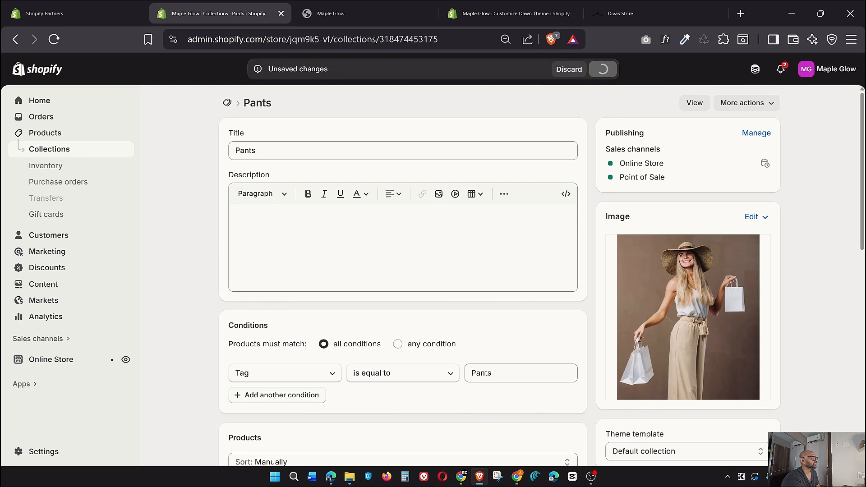
left_click(365, 13)
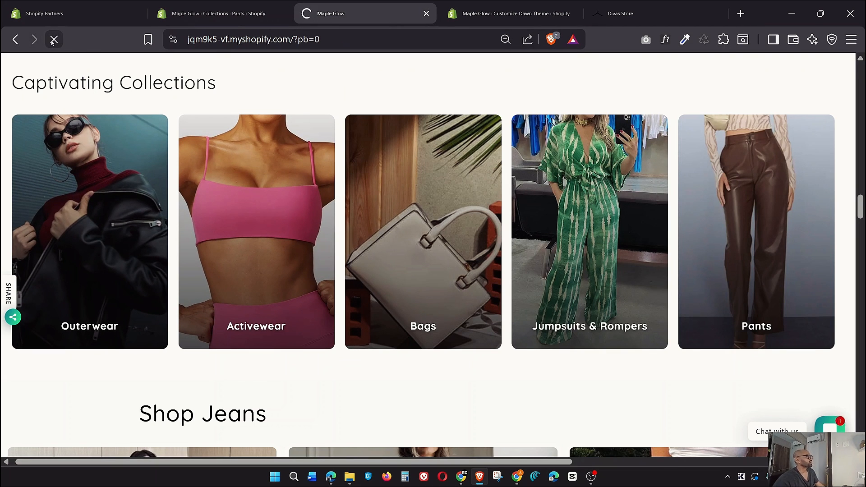
Scroll the Maple Glow homepage past the Pants card, Shop Jeans and Activewear, then open Divas Store
scroll(429, 238, "up", 5)
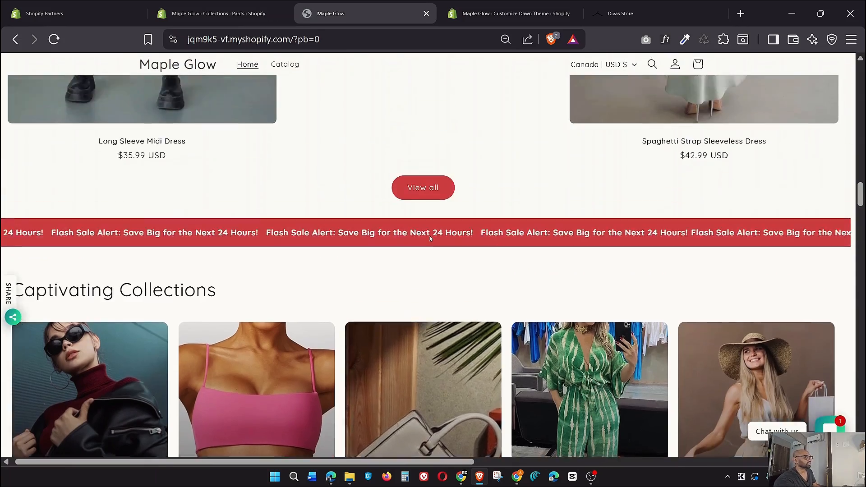
scroll(430, 238, "up", 15)
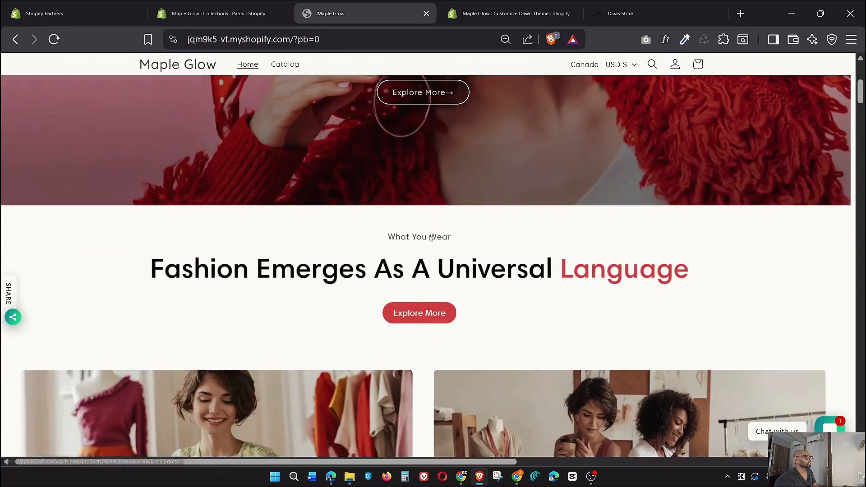
scroll(430, 238, "up", 5)
scroll(429, 237, "down", 20)
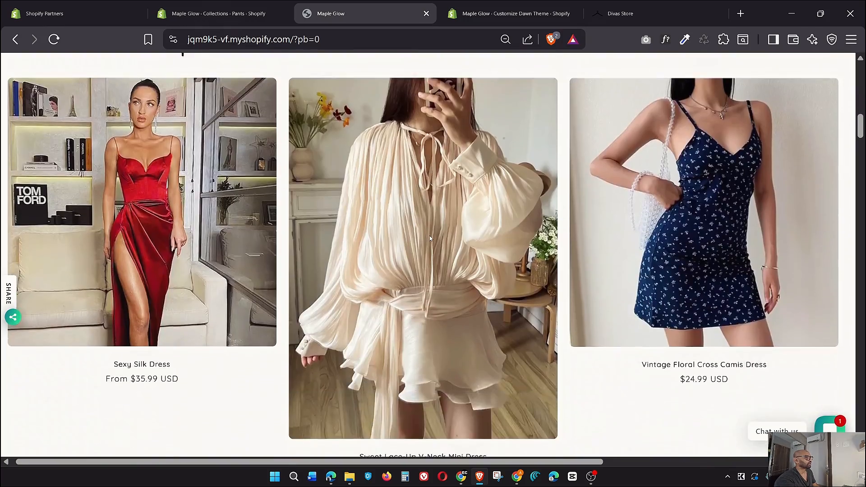
scroll(429, 238, "down", 20)
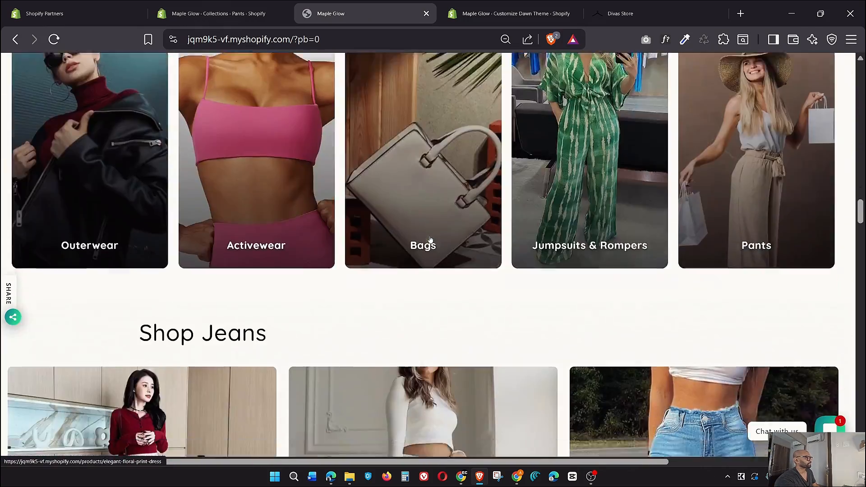
scroll(430, 239, "down", 15)
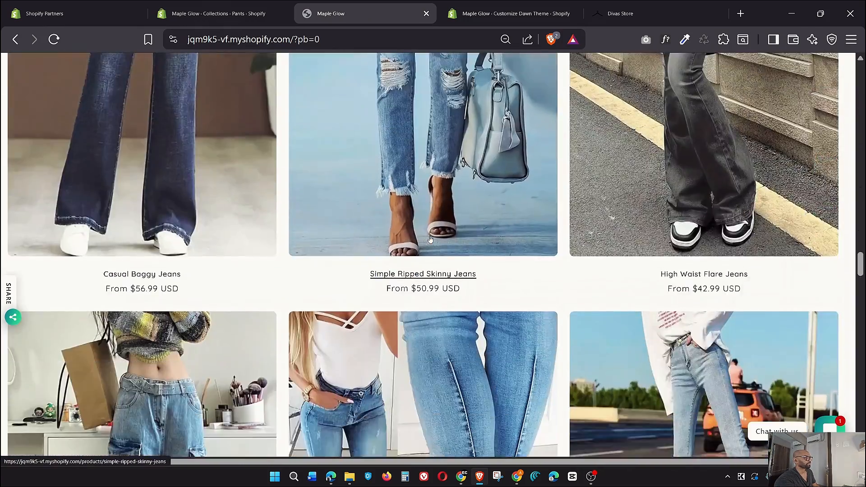
scroll(430, 239, "down", 15)
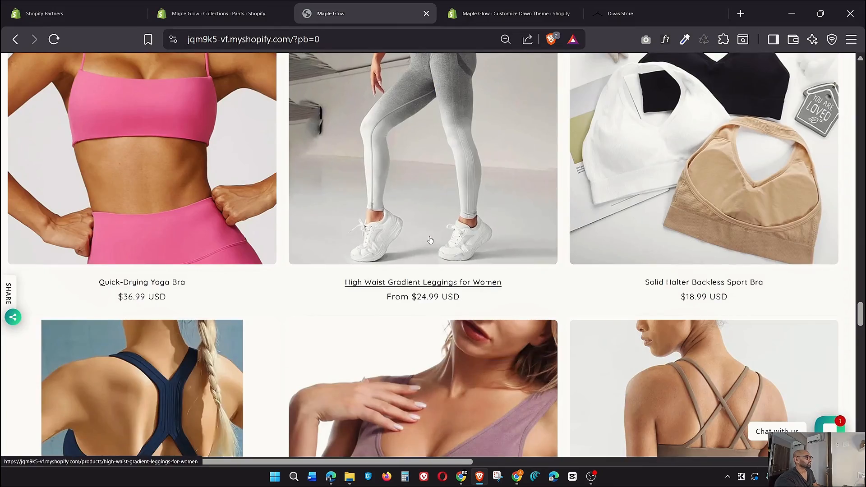
left_click(640, 18)
scroll(497, 255, "down", 3)
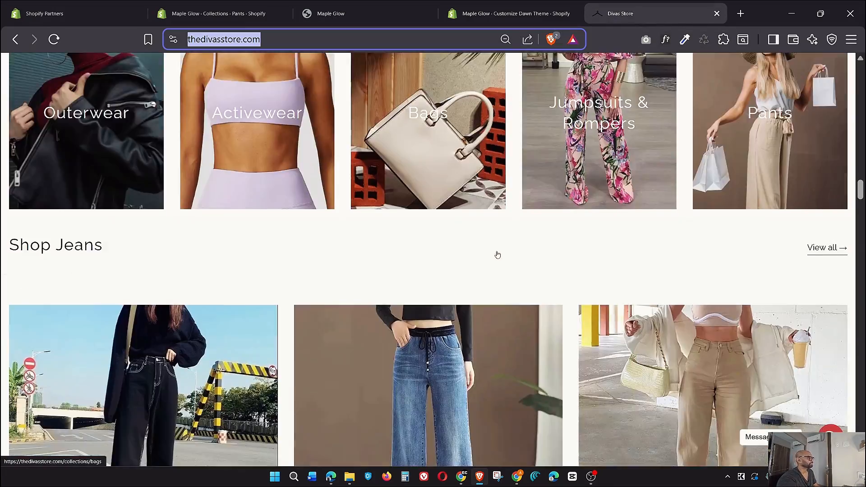
scroll(497, 255, "down", 20)
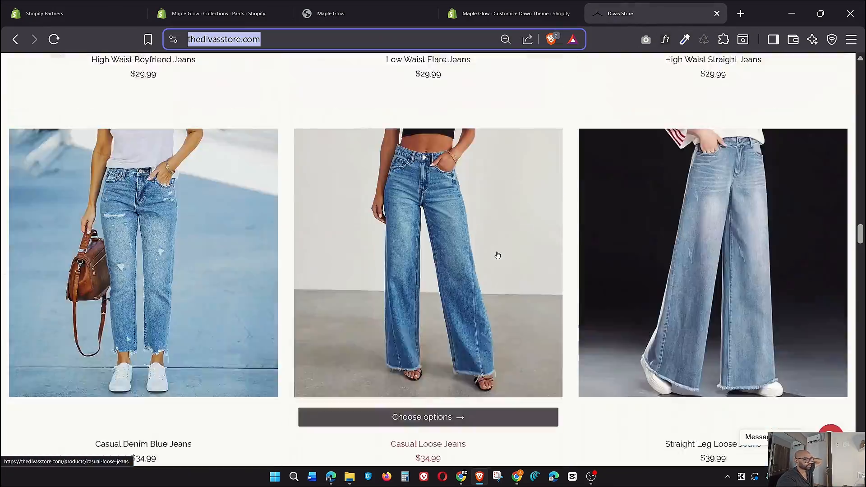
scroll(498, 255, "down", 18)
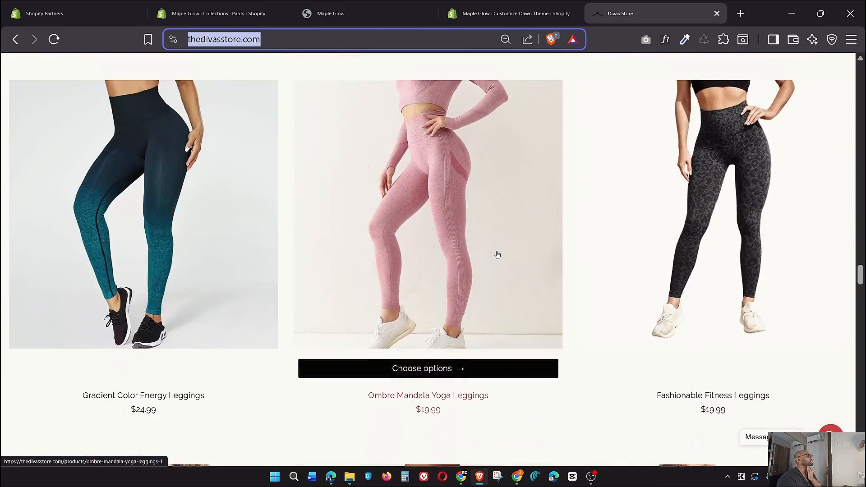
scroll(498, 254, "down", 15)
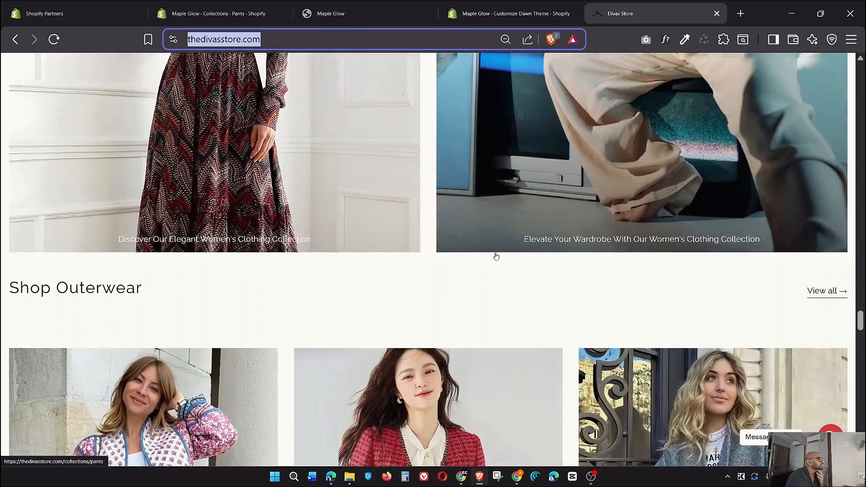
scroll(496, 256, "up", 5)
scroll(372, 235, "down", 3)
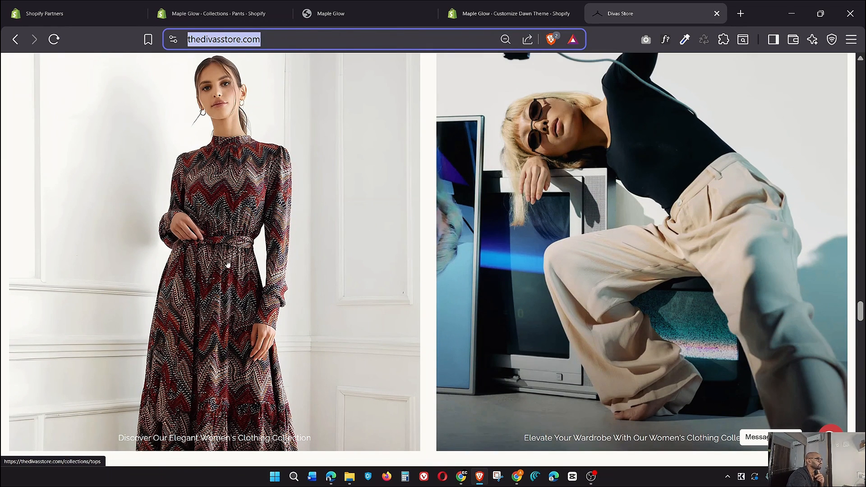
scroll(228, 264, "down", 3)
scroll(231, 268, "up", 3)
In the Dawn theme editor, collapse Collection List and bring the Shop Jeans grid into view
left_click(510, 14)
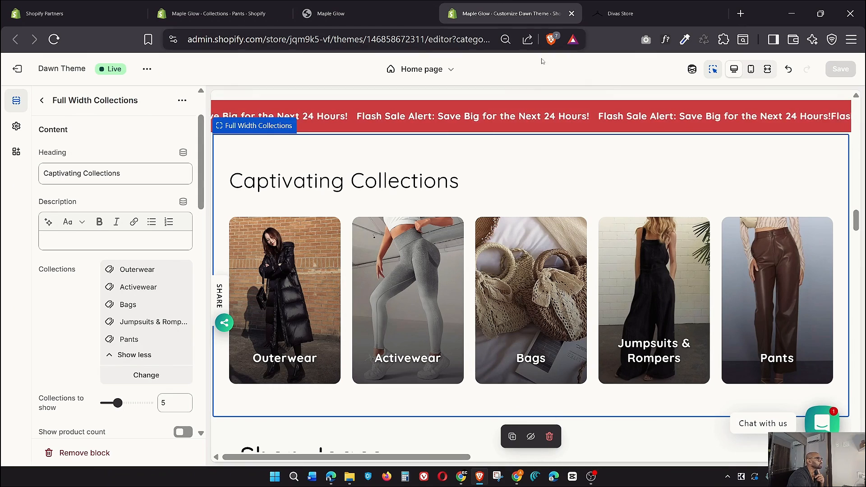
left_click(43, 101)
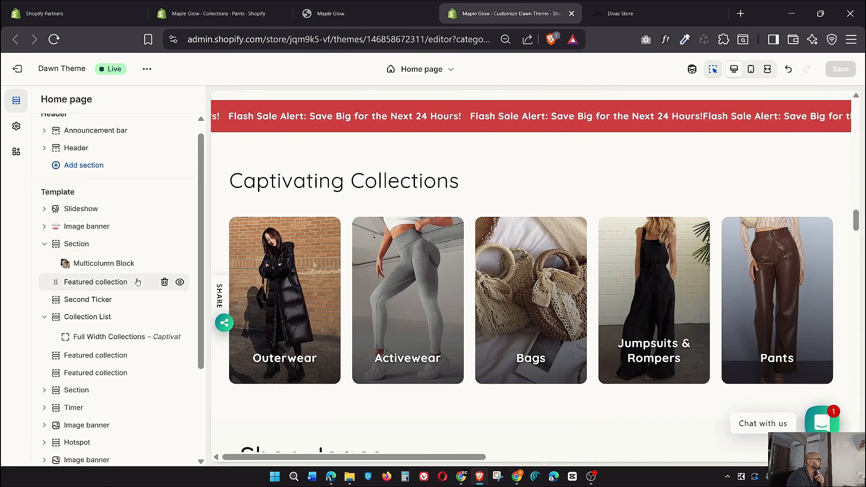
scroll(51, 264, "down", 2)
left_click(44, 253)
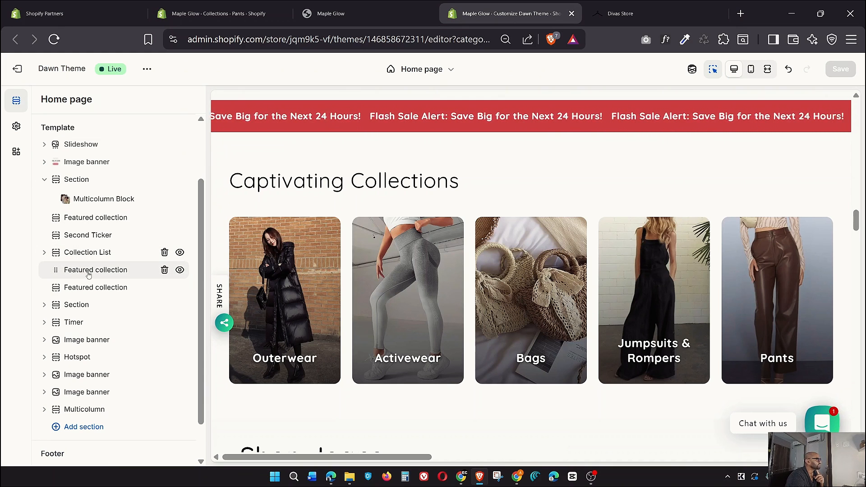
scroll(338, 293, "down", 3)
scroll(339, 293, "down", 3)
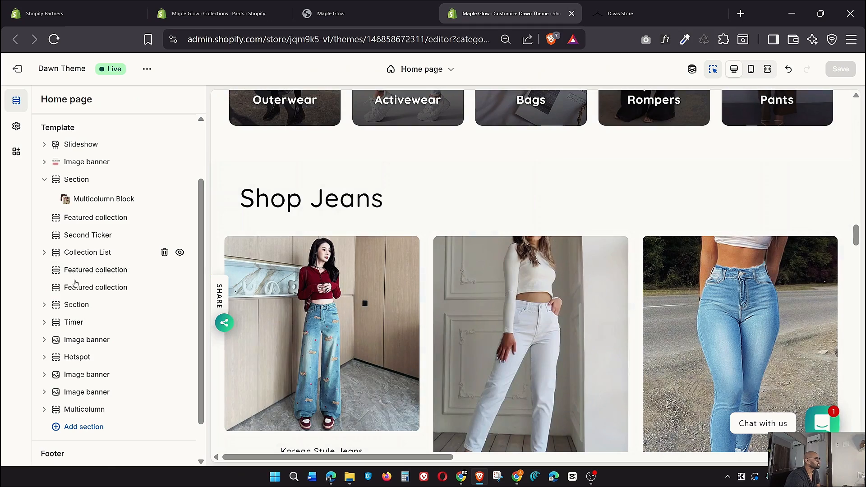
left_click(85, 290)
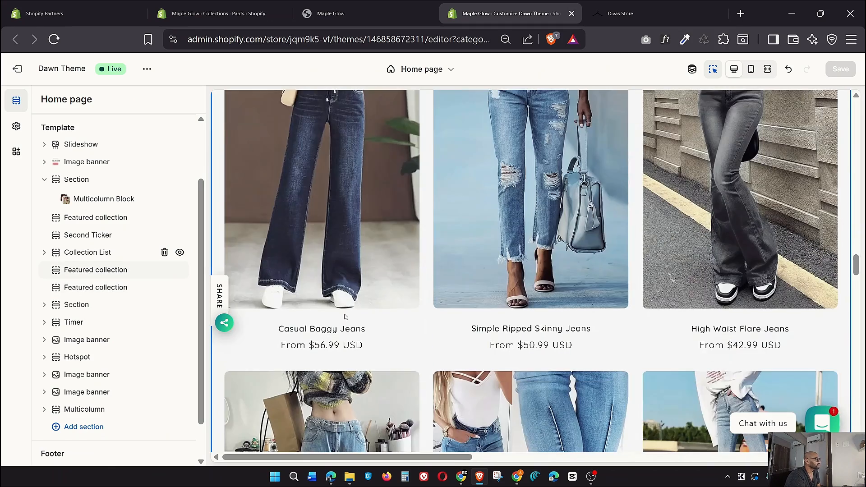
scroll(342, 296, "down", 12)
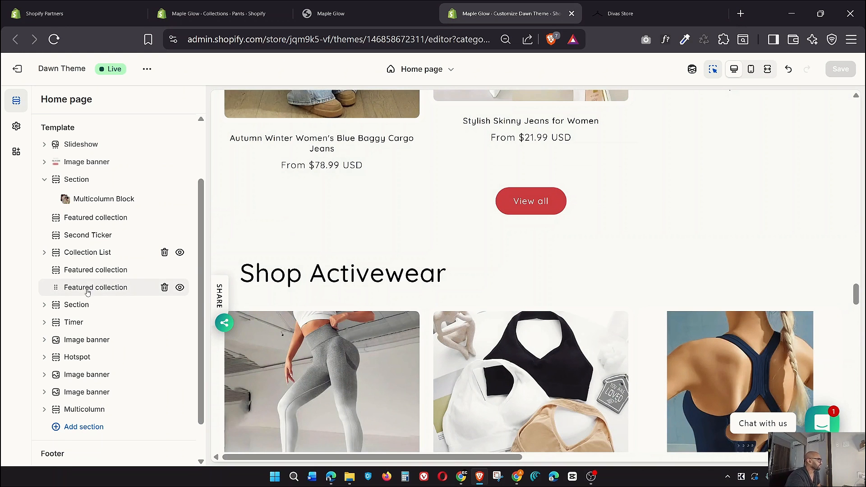
Review the Shop Jeans featured collection's settings, then open Shop Activewear's settings
left_click(87, 270)
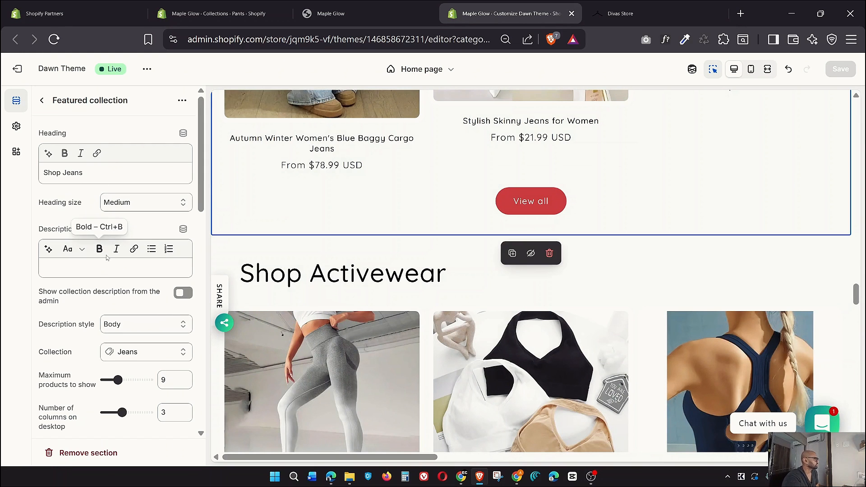
scroll(107, 243, "down", 8)
scroll(109, 253, "up", 8)
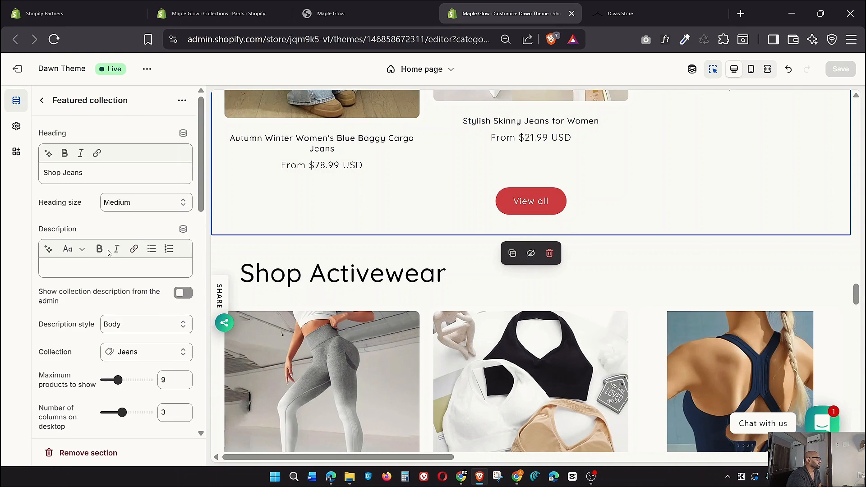
scroll(108, 252, "down", 8)
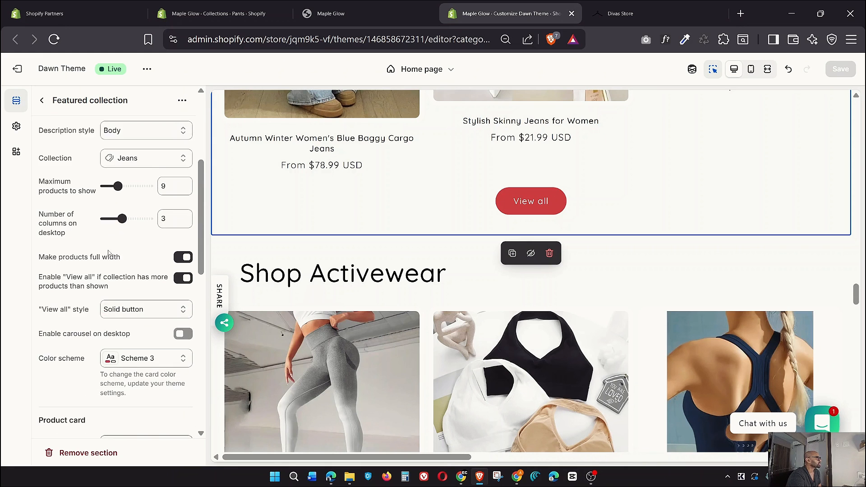
scroll(109, 253, "down", 2)
scroll(108, 253, "down", 6)
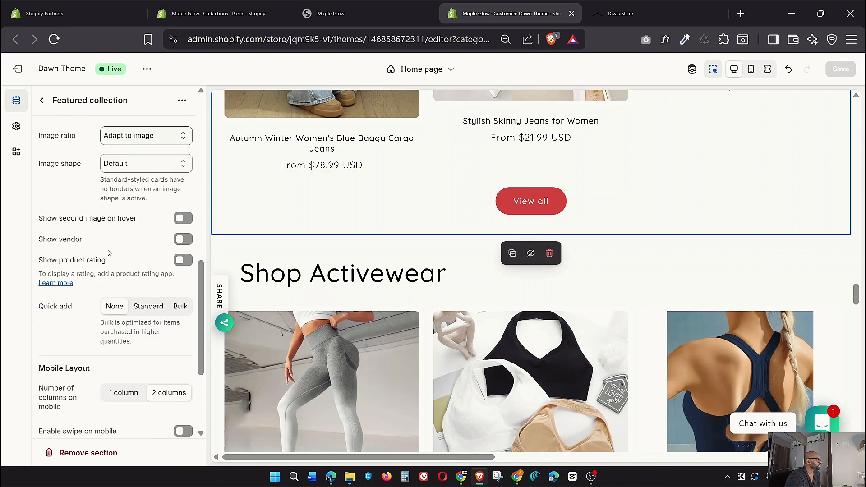
scroll(109, 253, "up", 1)
scroll(108, 253, "up", 12)
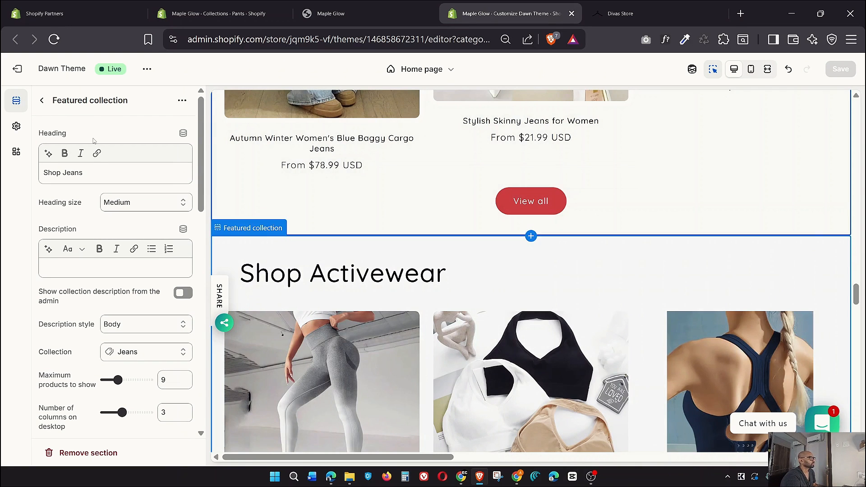
left_click(41, 100)
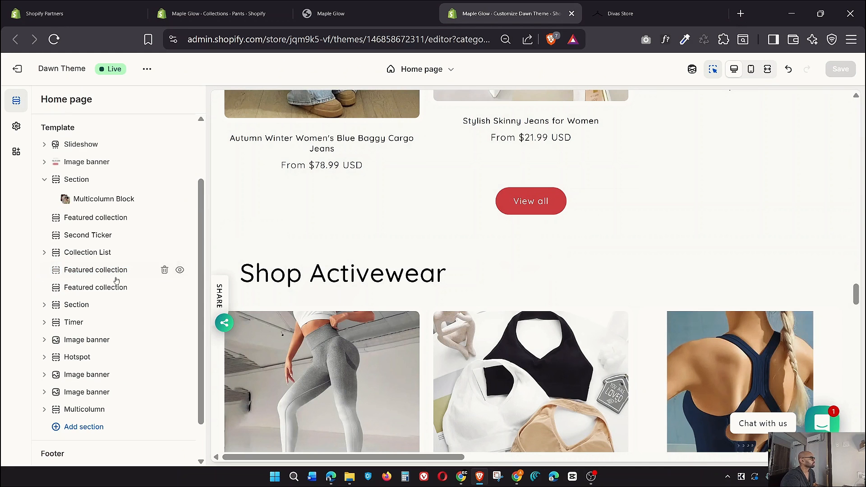
left_click(91, 289)
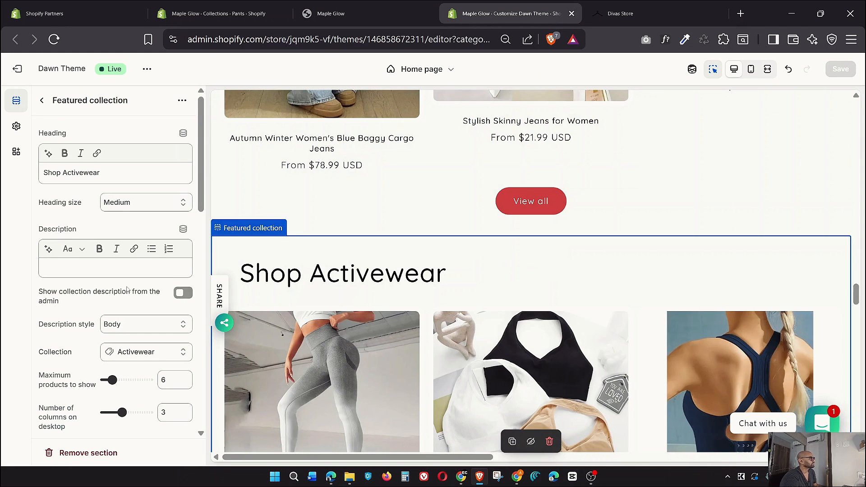
scroll(130, 288, "down", 10)
scroll(130, 287, "down", 10)
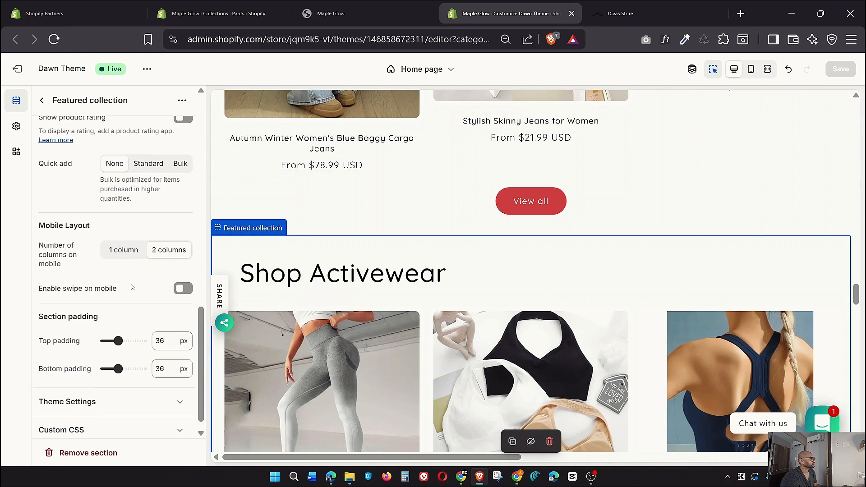
scroll(334, 289, "down", 2)
scroll(334, 289, "down", 15)
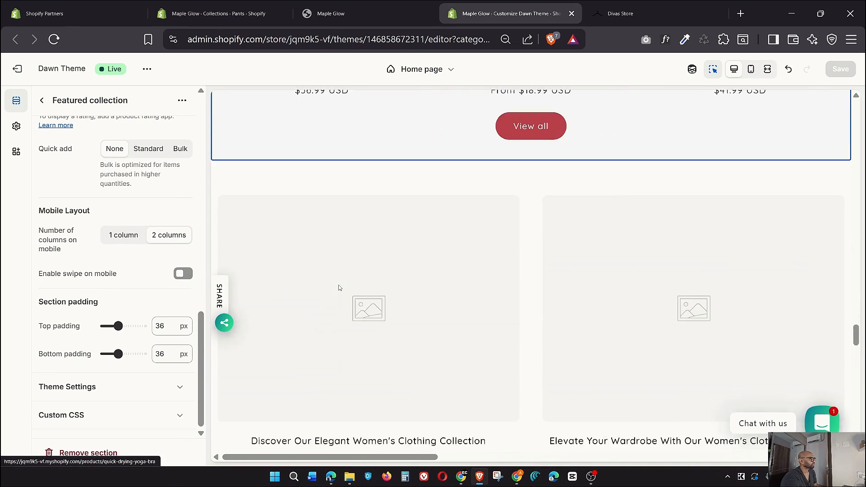
scroll(334, 273, "up", 8)
scroll(334, 272, "up", 4)
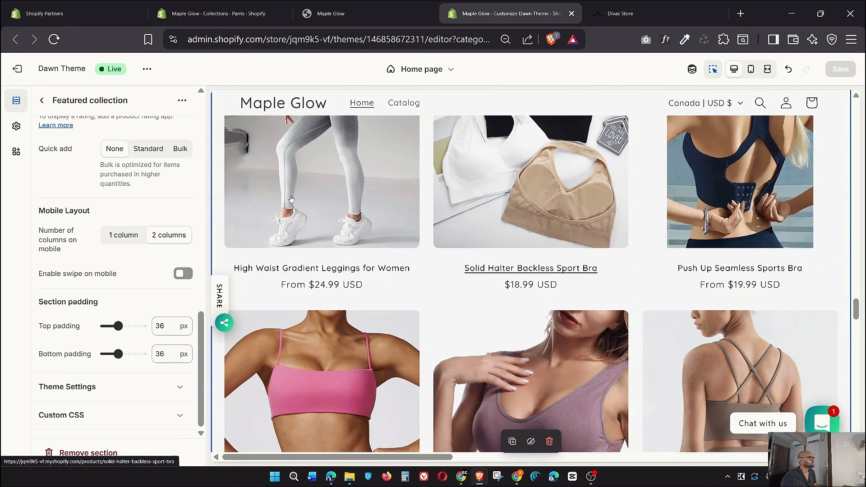
scroll(131, 251, "up", 5)
scroll(132, 251, "up", 6)
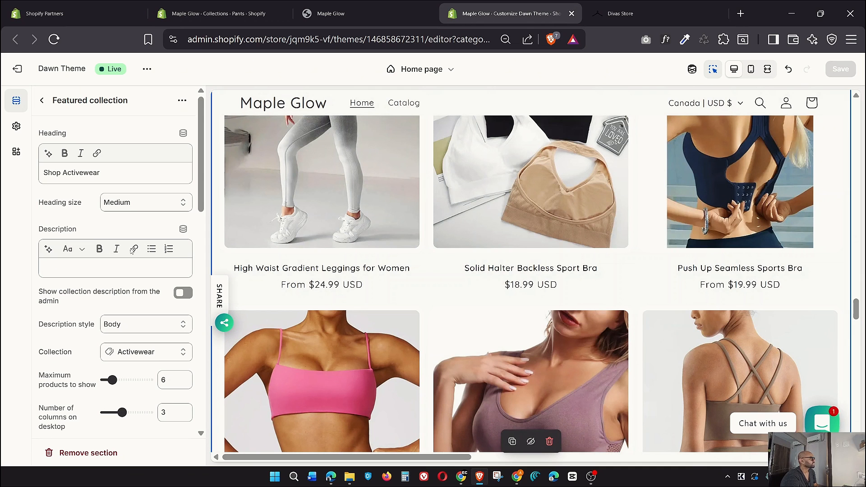
triple_click(101, 174)
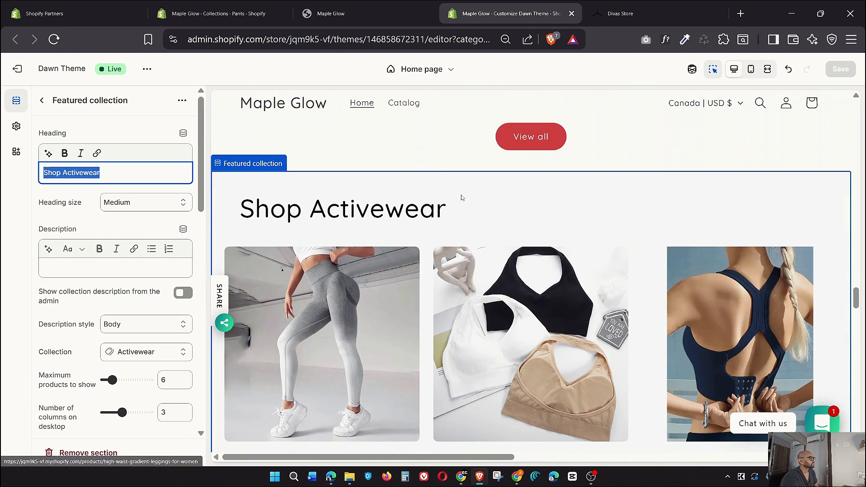
left_click_drag(446, 208, 242, 206)
scroll(468, 257, "down", 5)
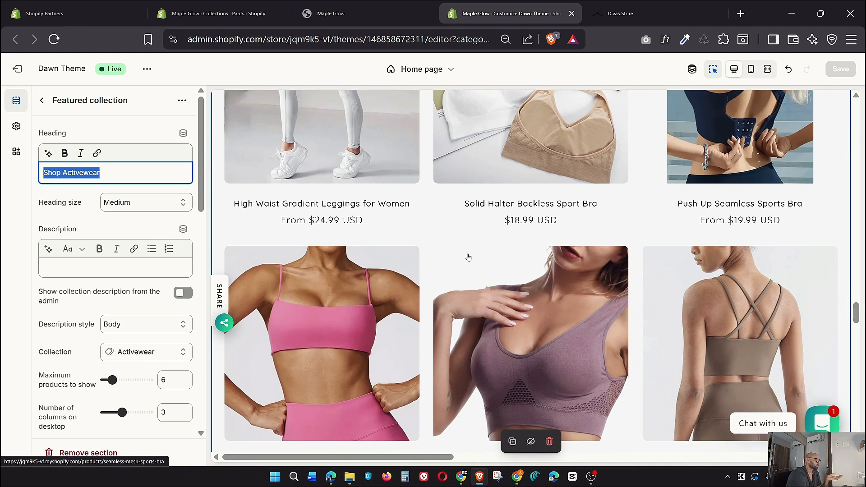
scroll(122, 268, "down", 7)
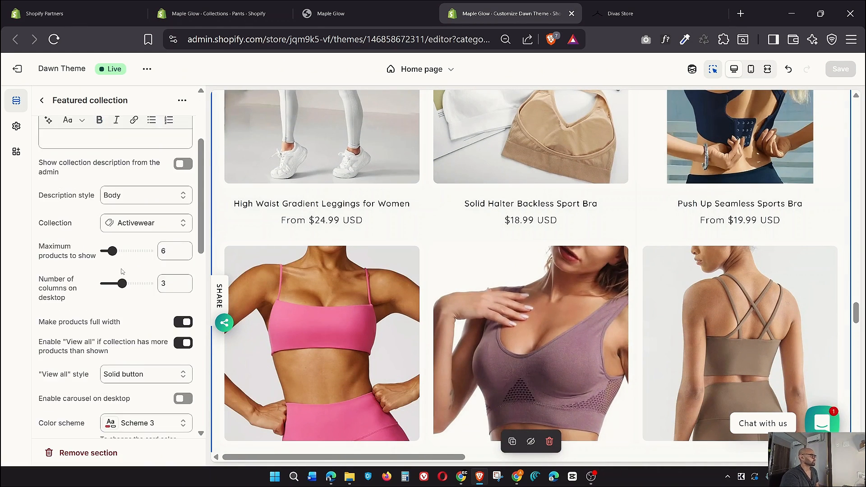
scroll(122, 268, "down", 2)
scroll(122, 270, "down", 7)
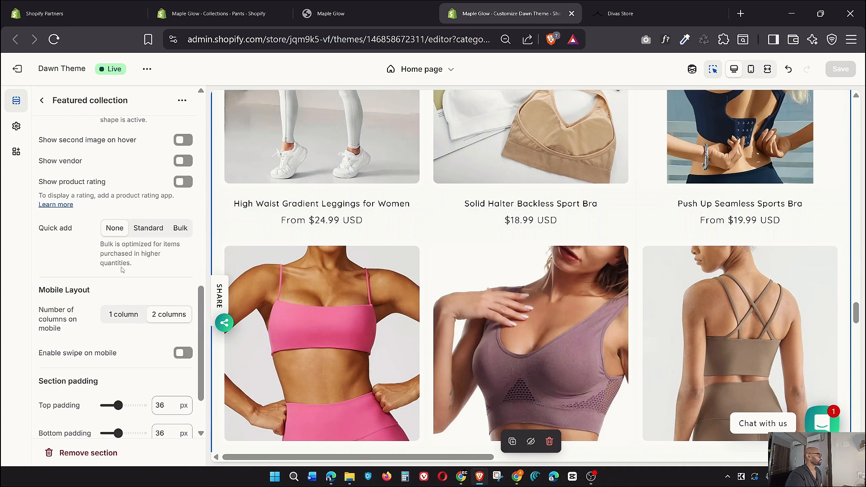
Dismiss the Add section picker and open the second Section's Multicolumn Block settings
left_click(43, 100)
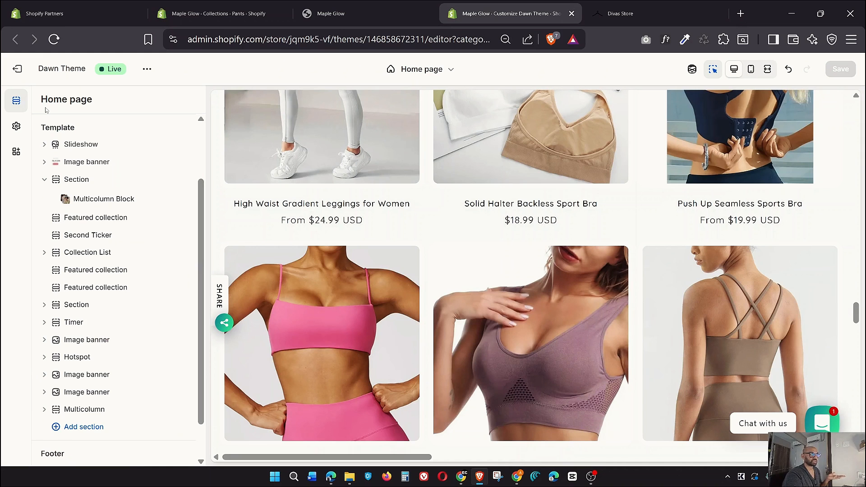
scroll(90, 253, "down", 1)
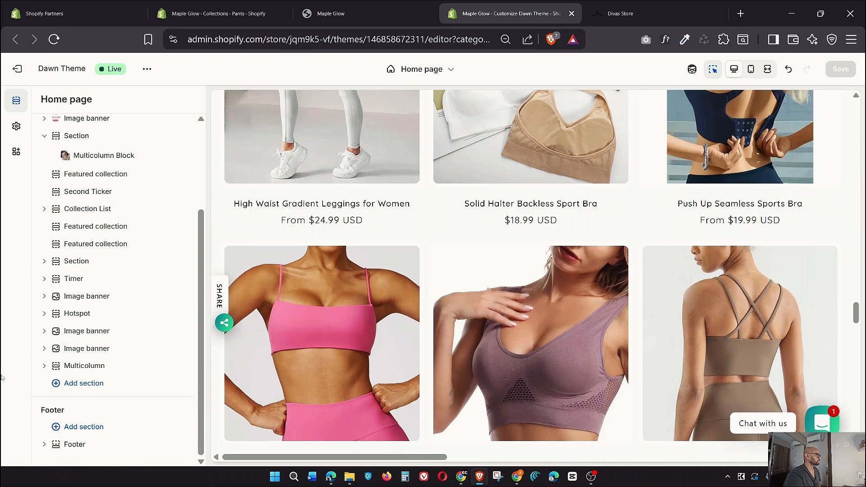
left_click(67, 384)
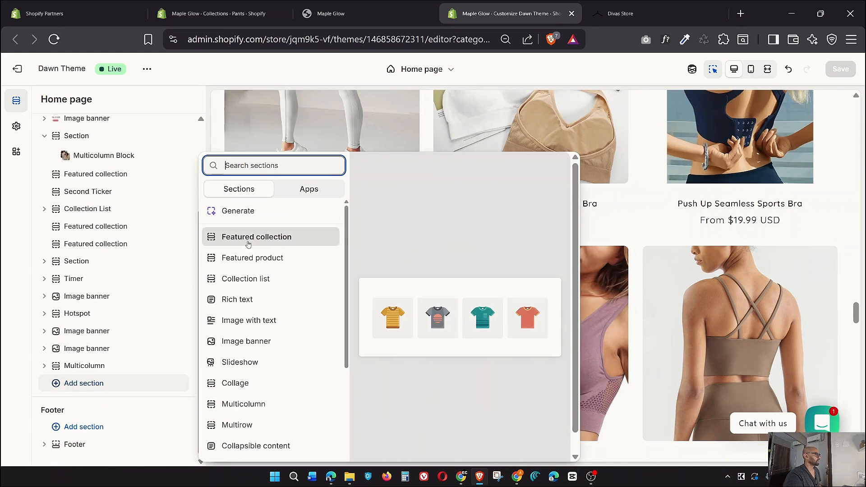
left_click(19, 361)
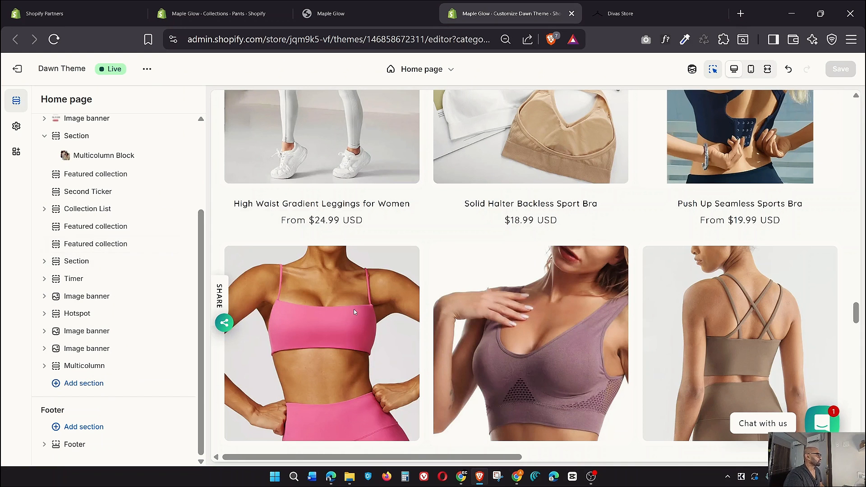
scroll(353, 310, "down", 5)
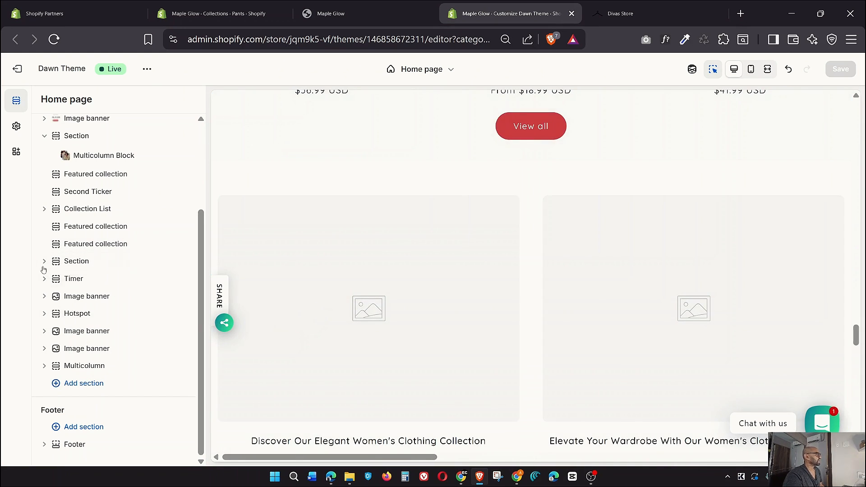
left_click(44, 261)
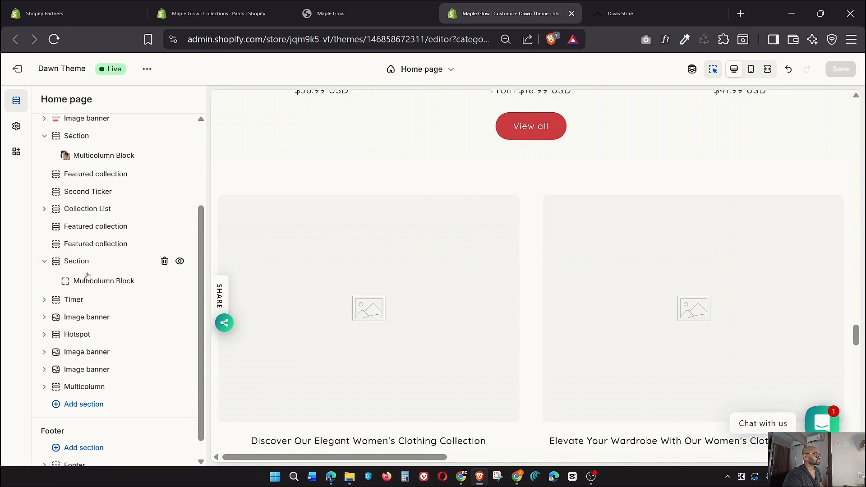
mouse_move(85, 274)
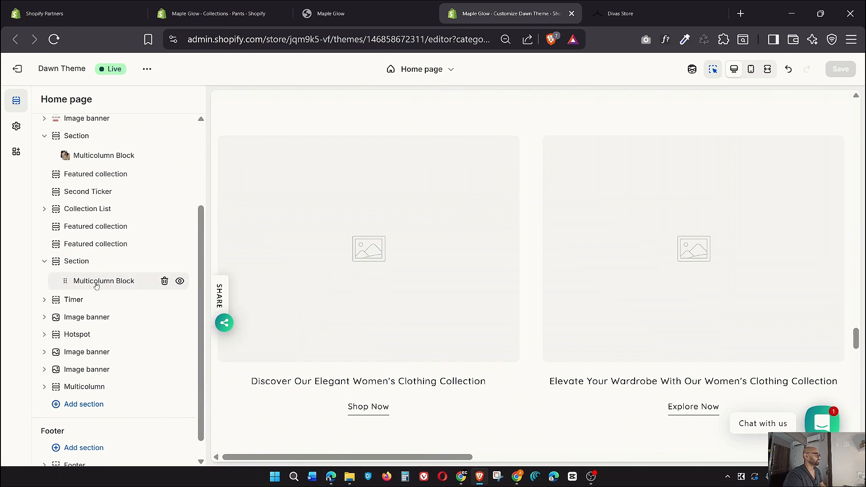
left_click(96, 282)
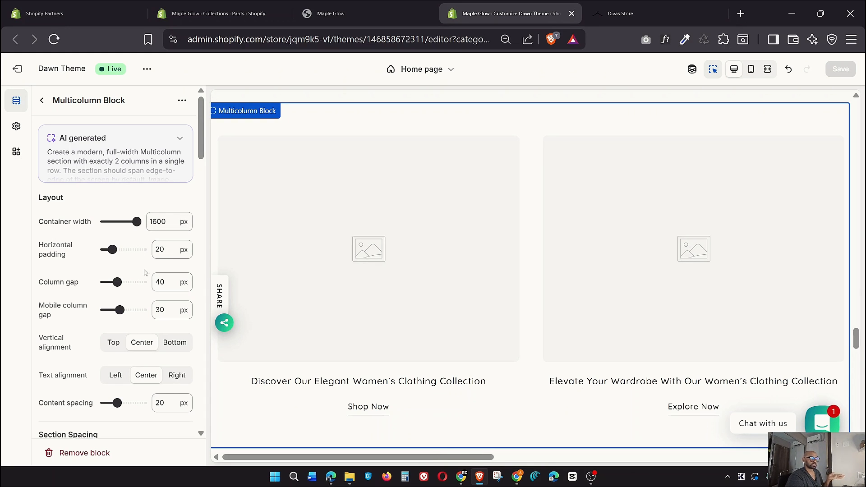
Check the Add section list again without adding anything, then reopen the Multicolumn Block settings
left_click(42, 100)
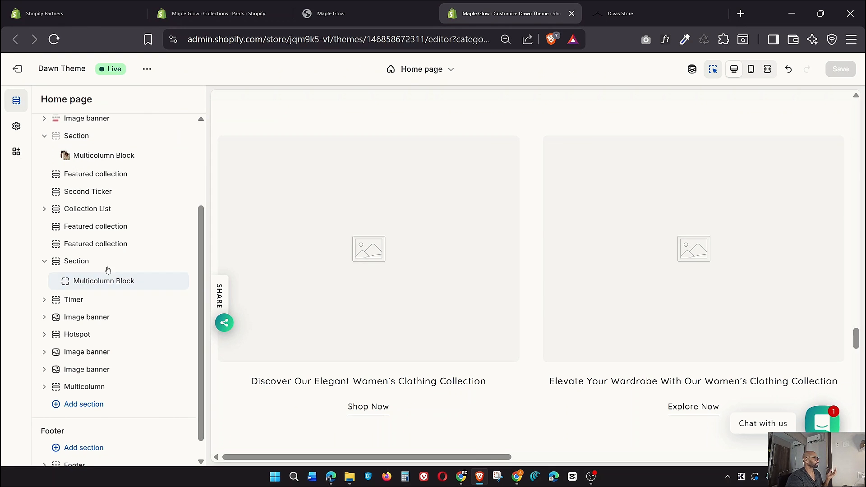
left_click(60, 406)
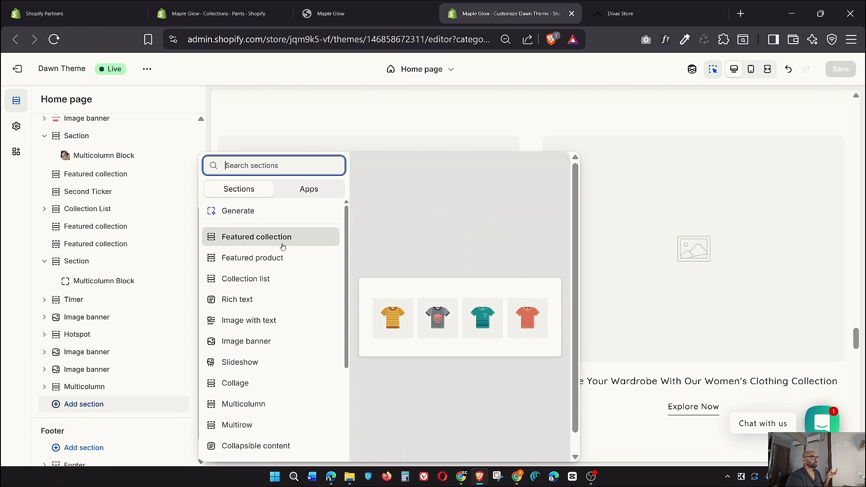
left_click(23, 278)
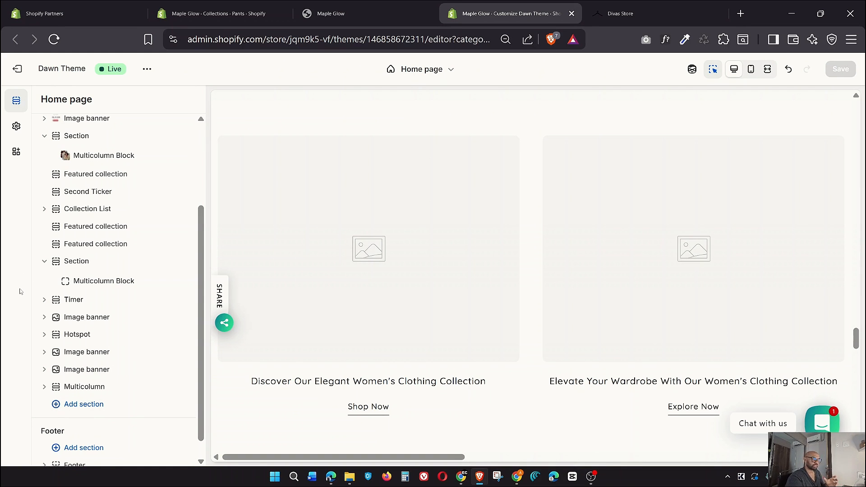
left_click(100, 285)
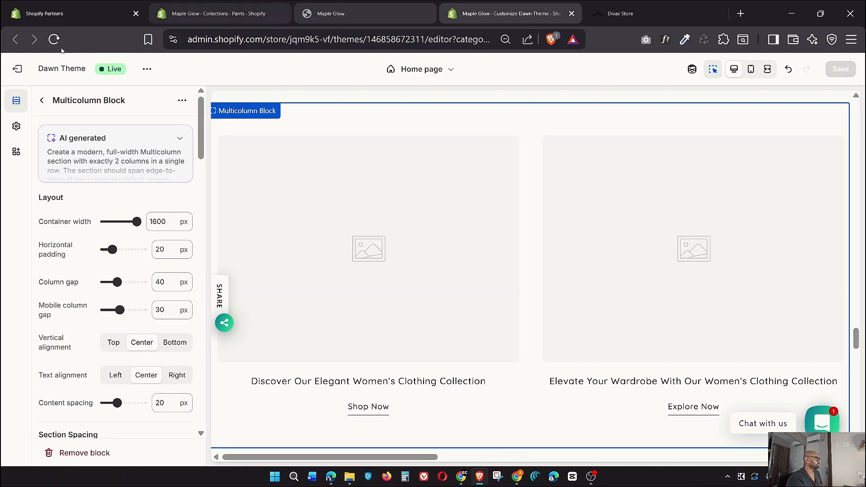
scroll(164, 303, "down", 3)
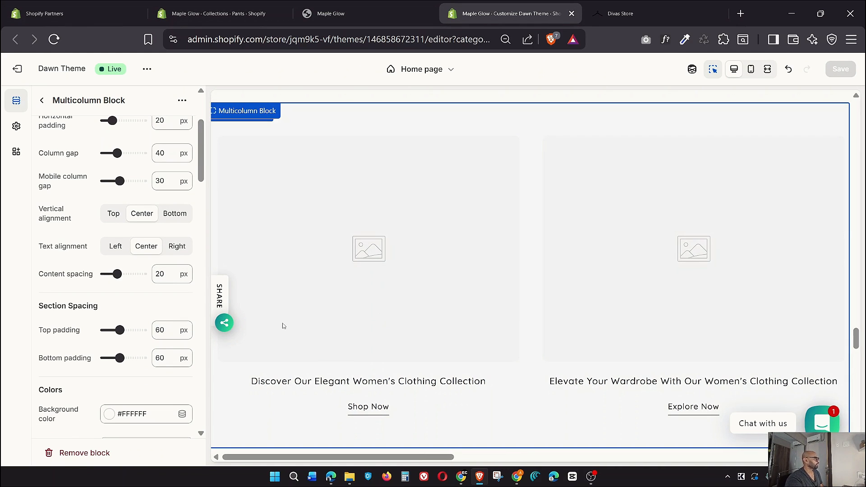
scroll(161, 277, "up", 3)
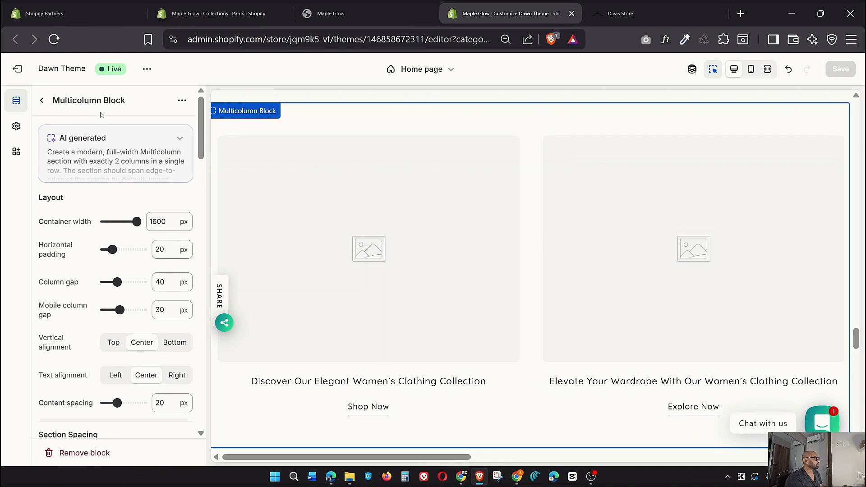
left_click(180, 143)
left_click_drag(108, 141, 57, 141)
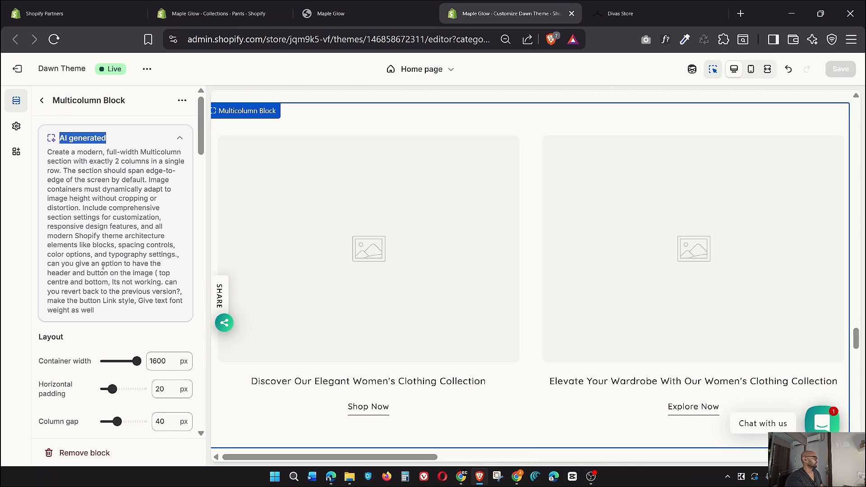
scroll(105, 265, "down", 7)
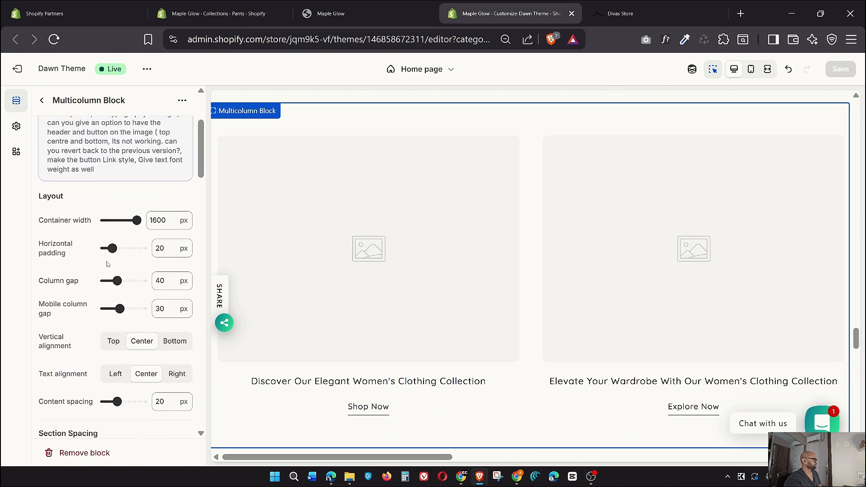
scroll(108, 264, "down", 12)
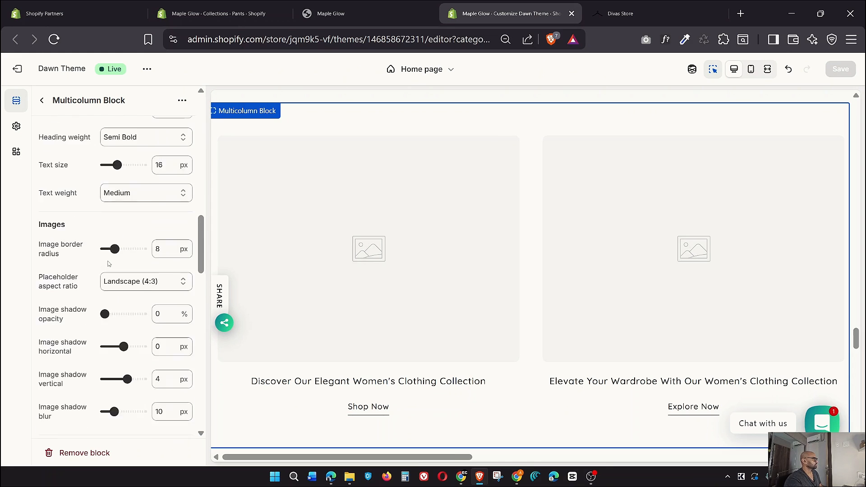
scroll(108, 265, "down", 1)
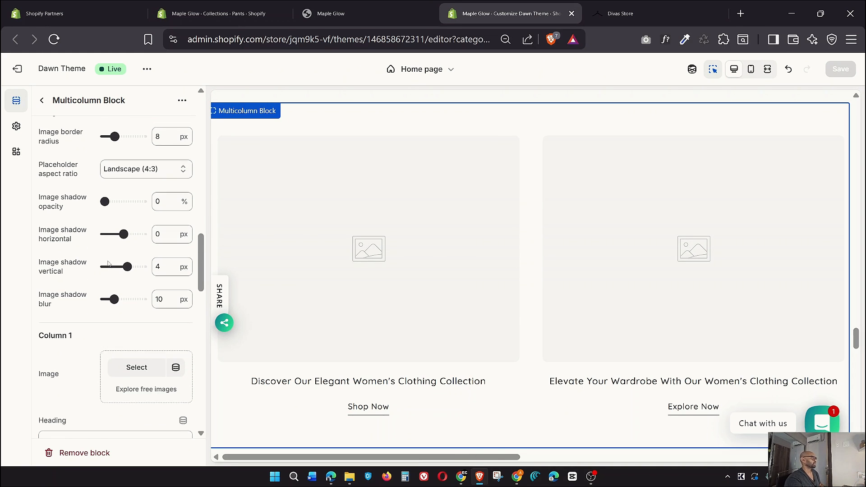
scroll(108, 264, "up", 3)
scroll(108, 265, "down", 3)
scroll(108, 264, "down", 1)
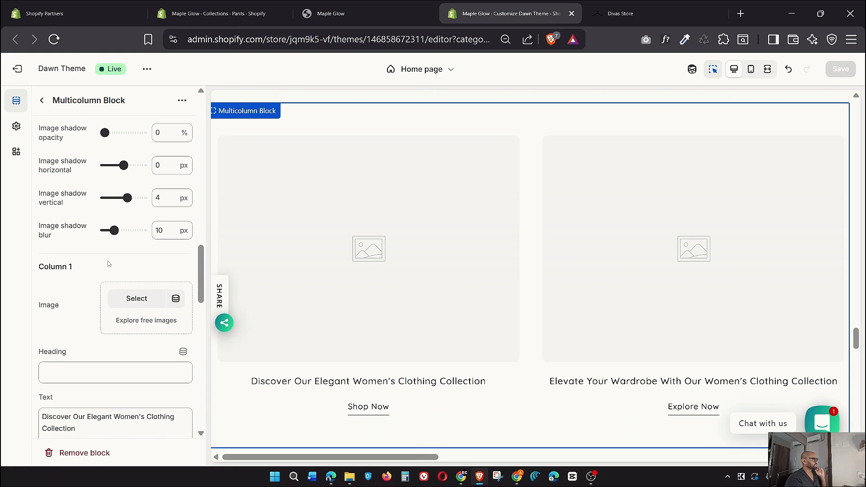
Give multicolumn Column 1 the dress photo, checking it against the Divas Store reference
left_click(136, 299)
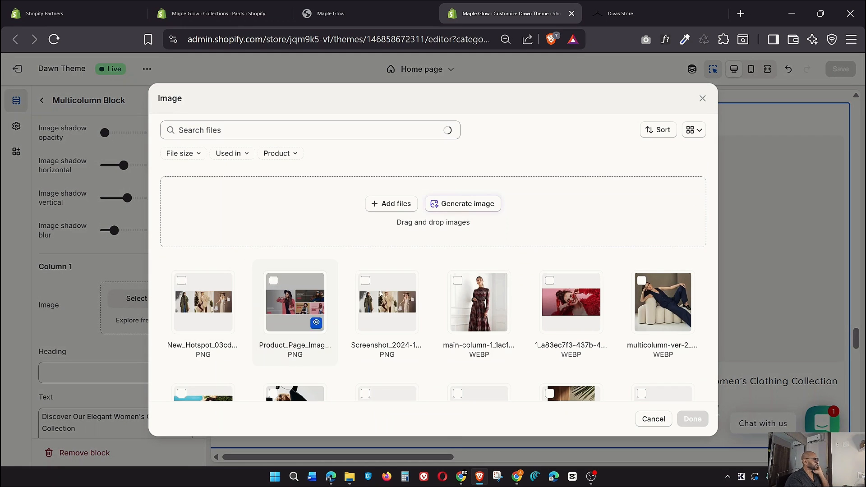
left_click(481, 301)
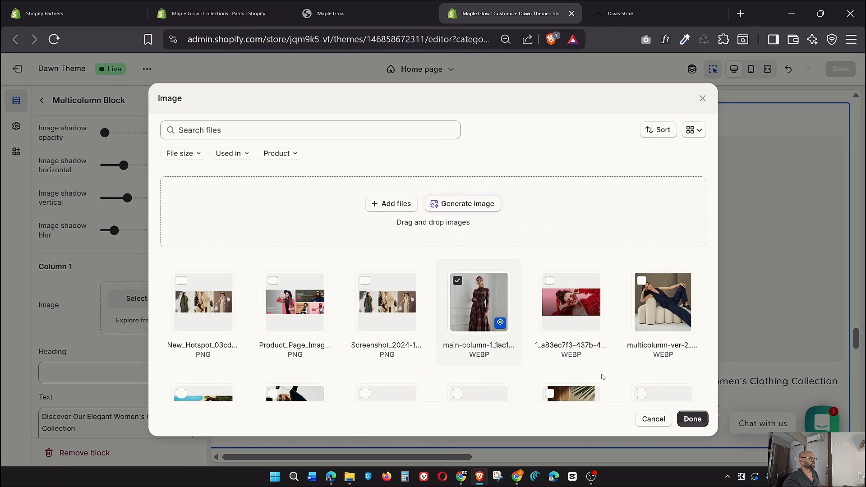
left_click(692, 419)
left_click(614, 5)
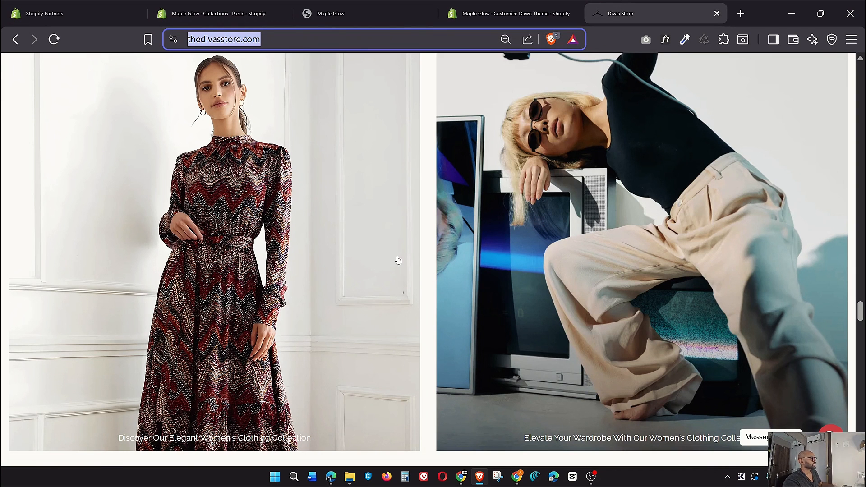
left_click(509, 14)
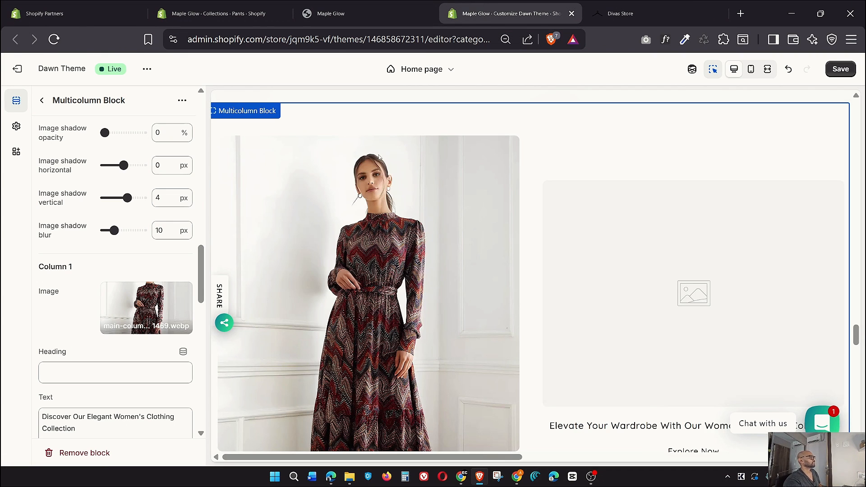
Give Column 2 the Rectangle_56 photo of the woman in trousers, matching the reference
left_click(631, 13)
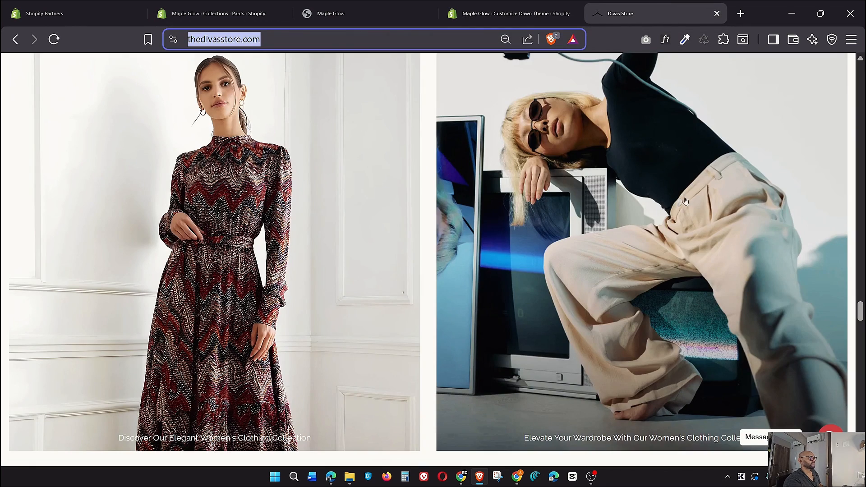
left_click(519, 4)
scroll(98, 318, "down", 7)
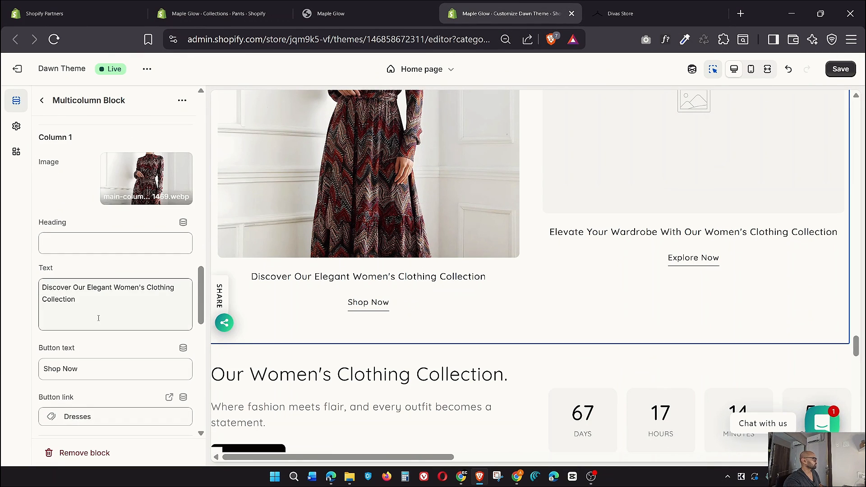
scroll(98, 318, "down", 2)
left_click(136, 288)
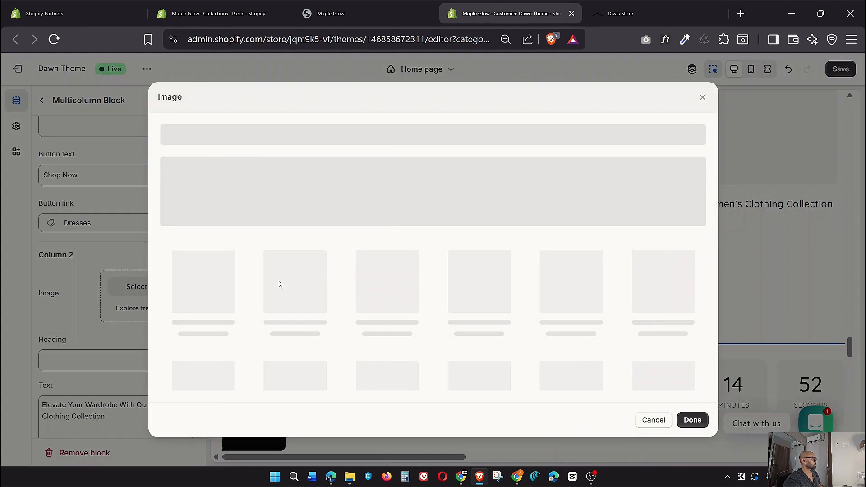
scroll(335, 329, "down", 3)
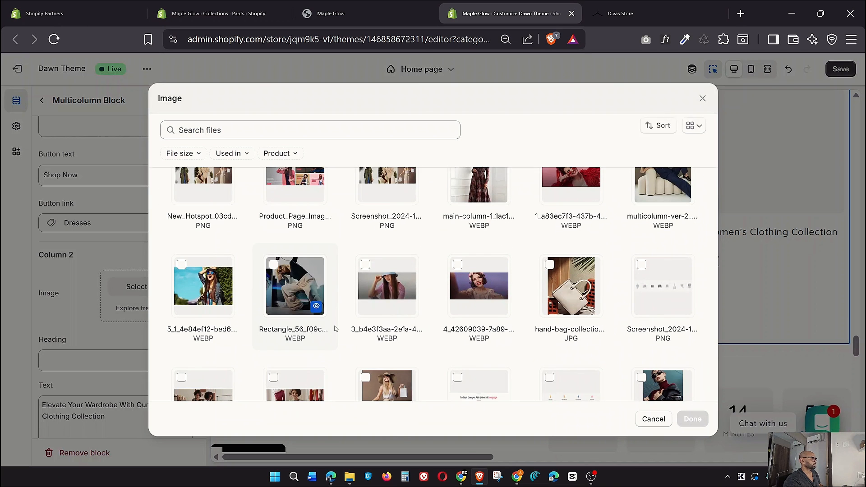
left_click(308, 294)
left_click(692, 419)
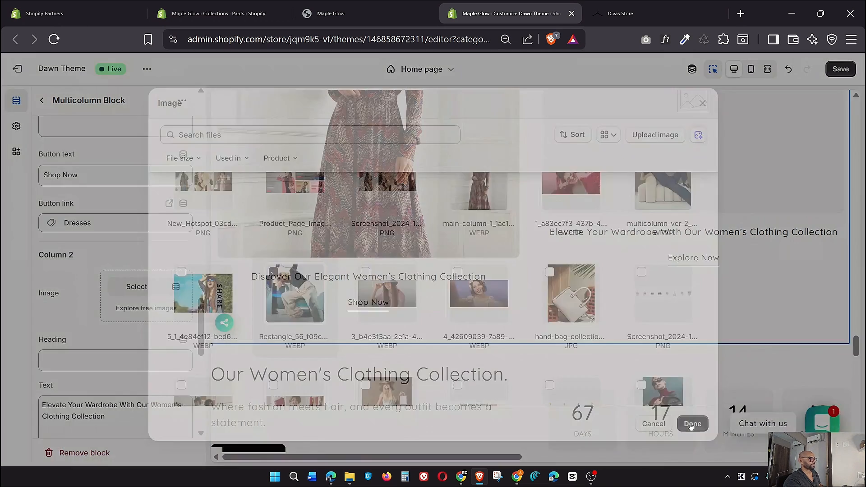
scroll(143, 345, "down", 8)
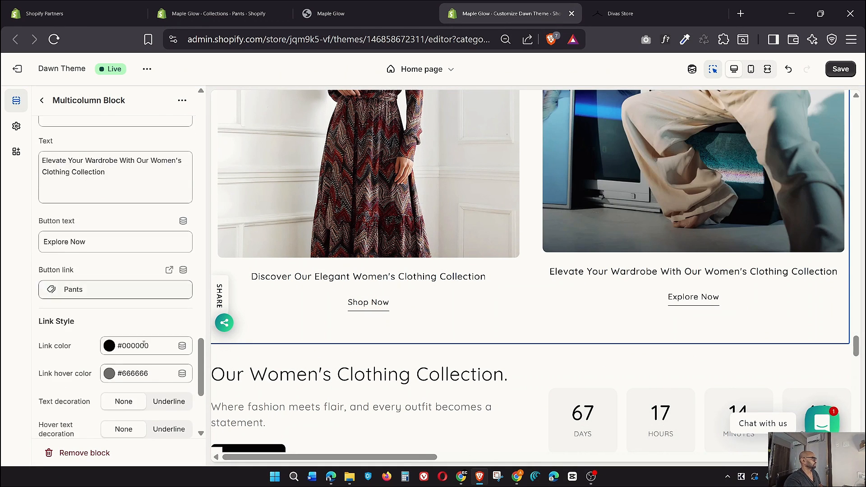
scroll(143, 343, "down", 2)
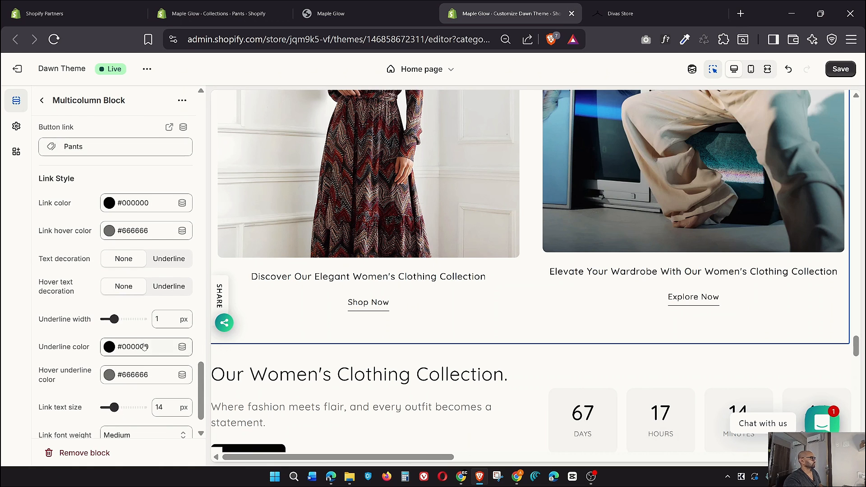
scroll(144, 344, "up", 4)
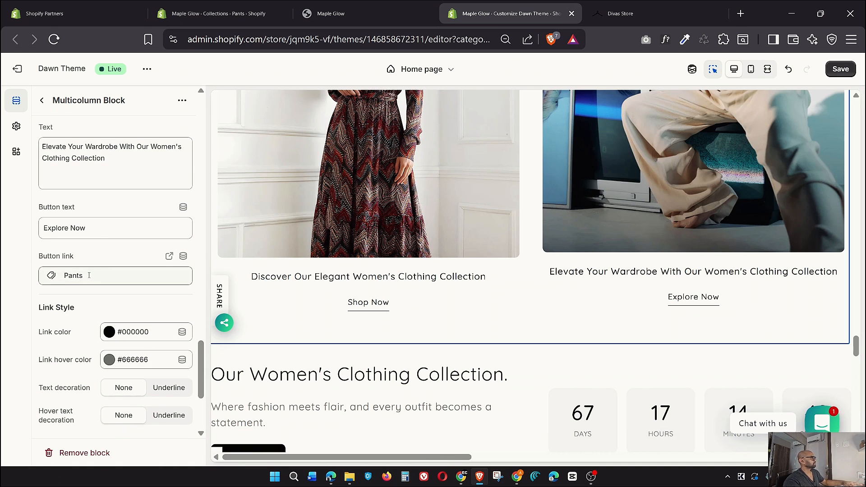
scroll(113, 302, "up", 3)
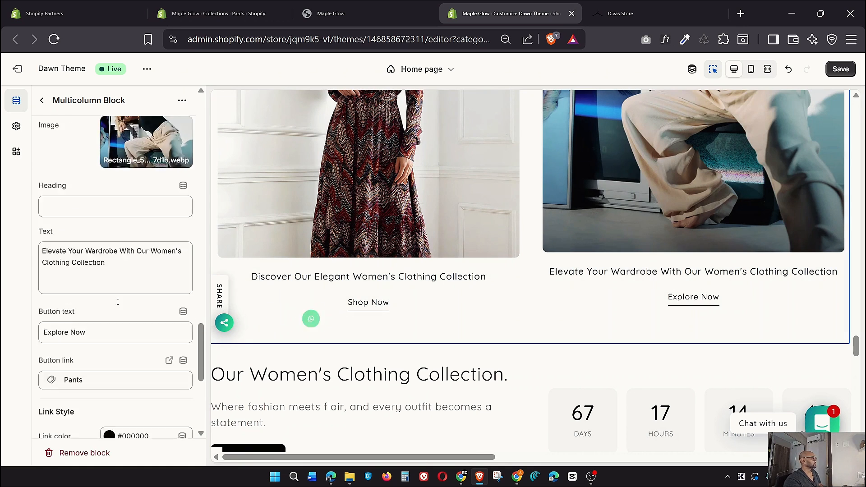
scroll(113, 302, "up", 3)
scroll(112, 311, "down", 9)
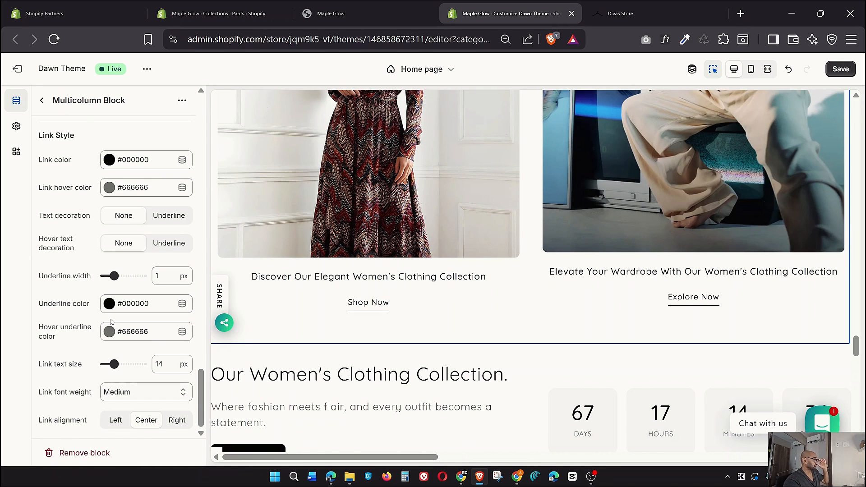
scroll(129, 350, "up", 10)
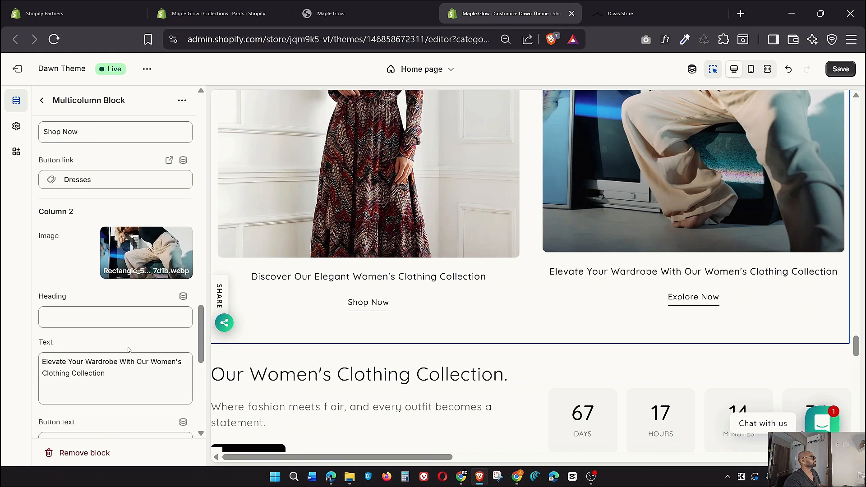
scroll(129, 350, "up", 6)
scroll(130, 347, "up", 10)
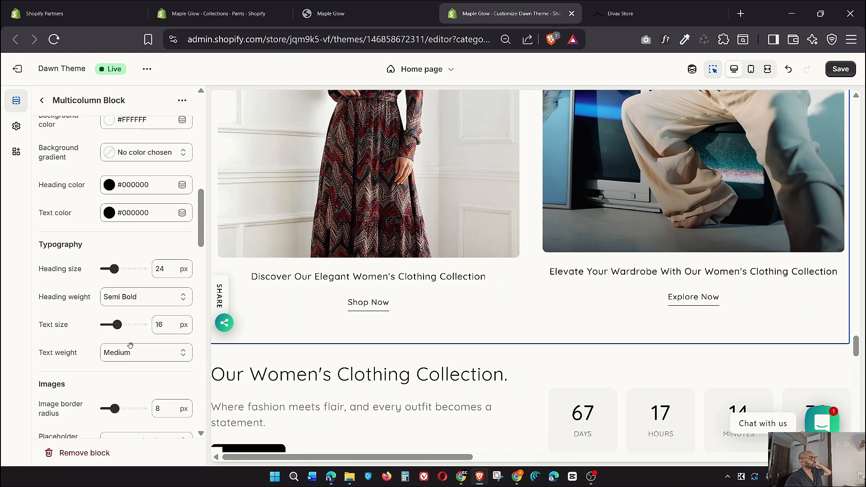
Save the home page with the dress and trousers photos in the multicolumn
left_click(840, 69)
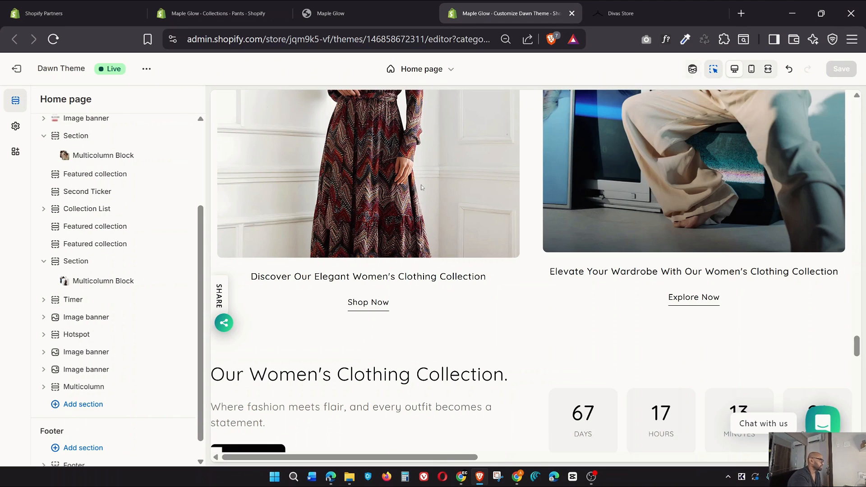
scroll(361, 306, "down", 4)
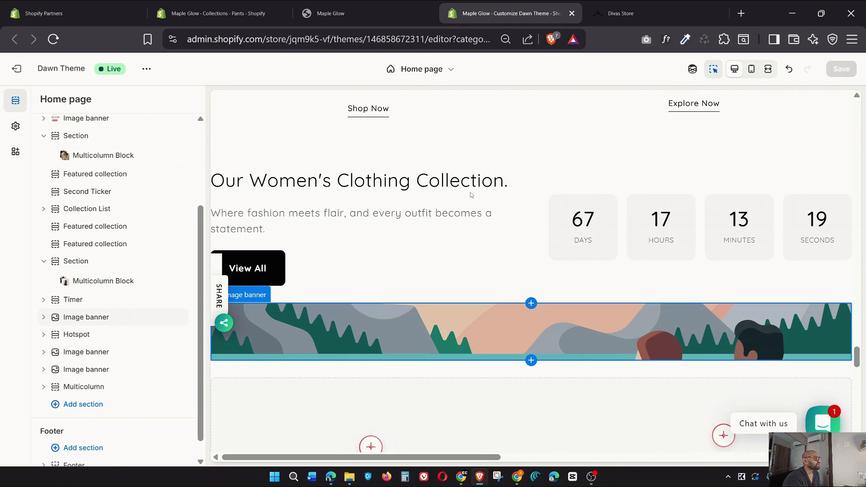
Open the Women's Collection Timer block inside the Timer section
left_click(44, 300)
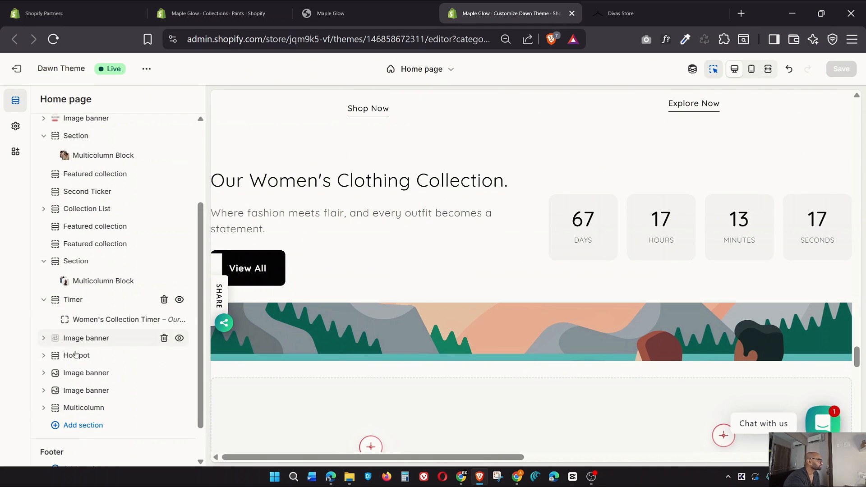
left_click(105, 321)
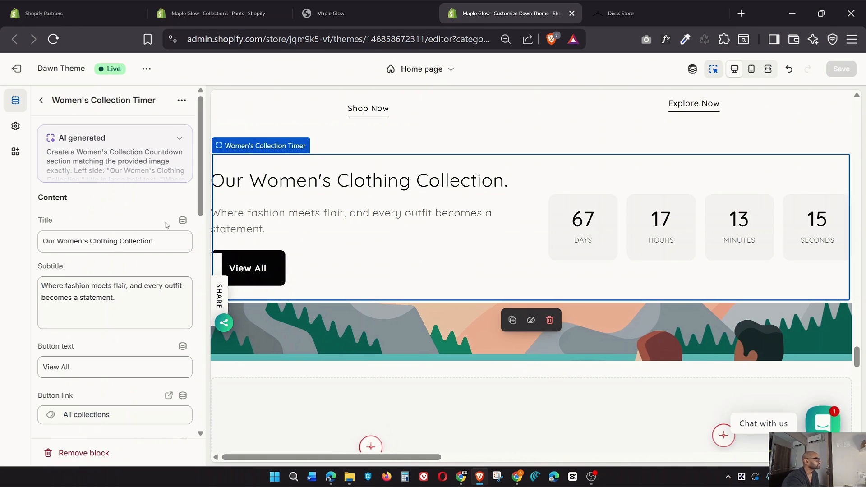
scroll(152, 249, "down", 6)
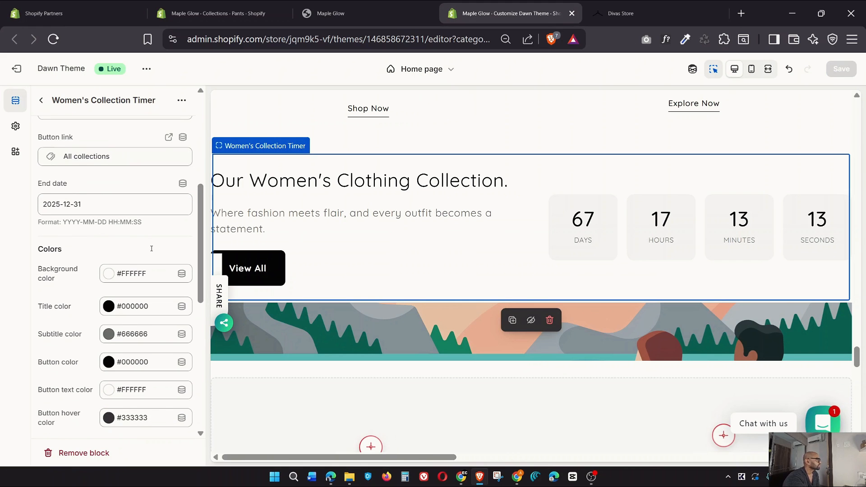
scroll(151, 248, "down", 3)
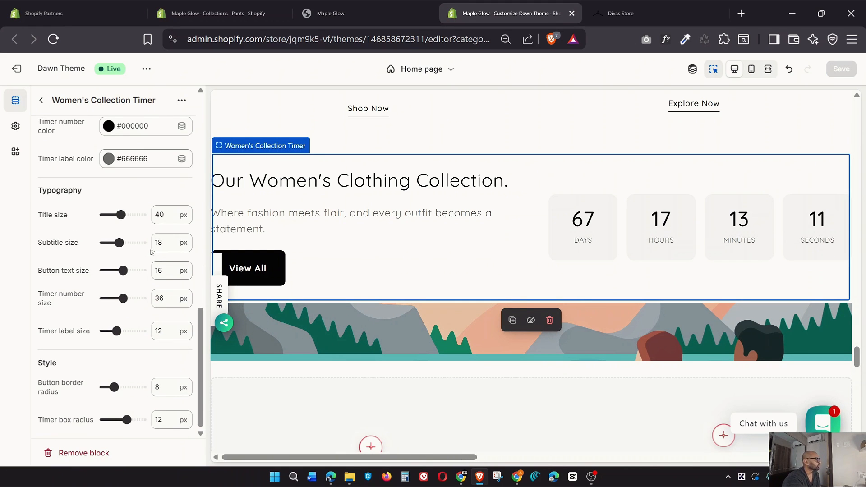
scroll(137, 415, "up", 15)
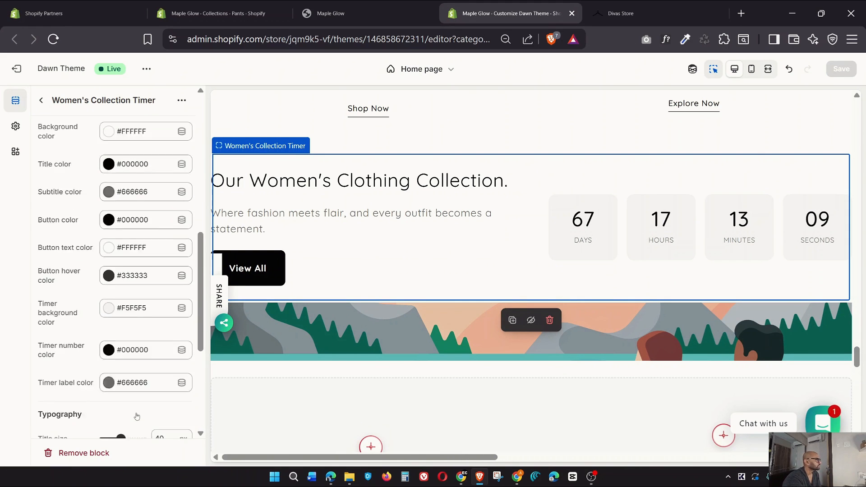
scroll(137, 416, "up", 2)
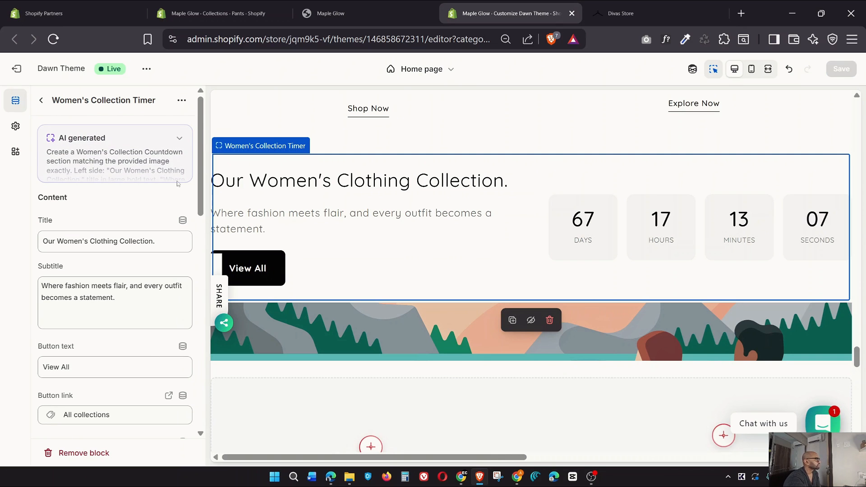
Expand and select the timer's full AI-generated prompt, then return to the sections list
left_click(180, 139)
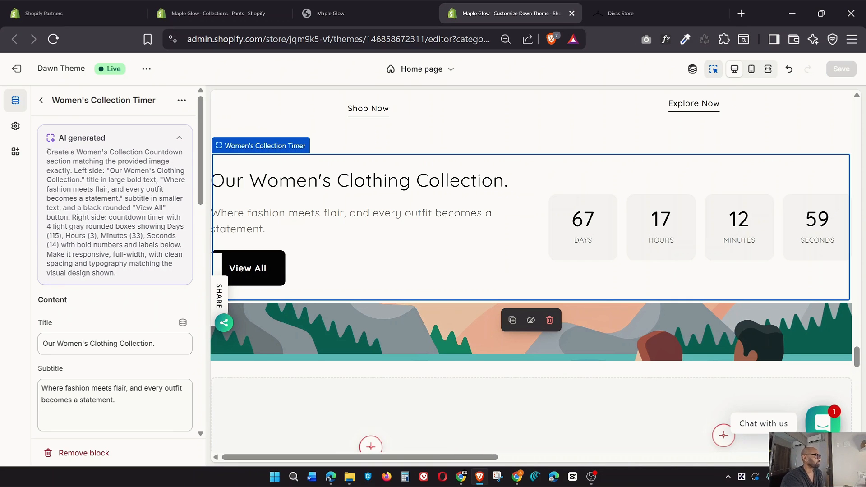
left_click_drag(48, 151, 142, 274)
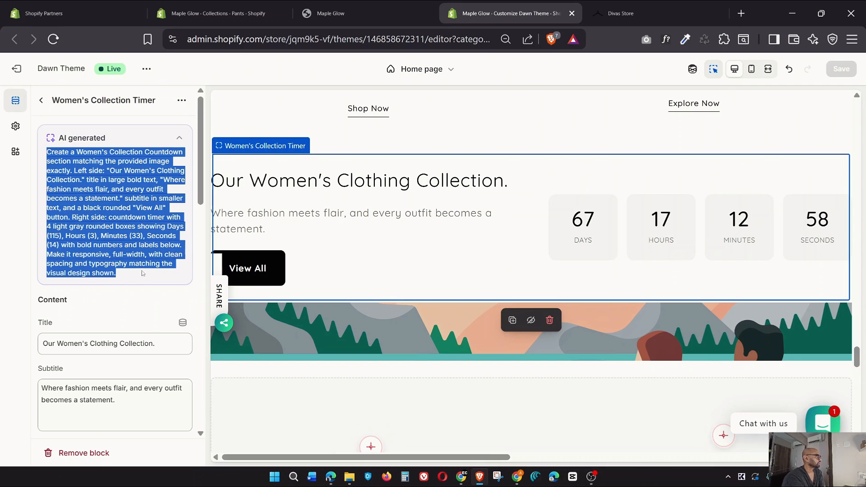
left_click(692, 68)
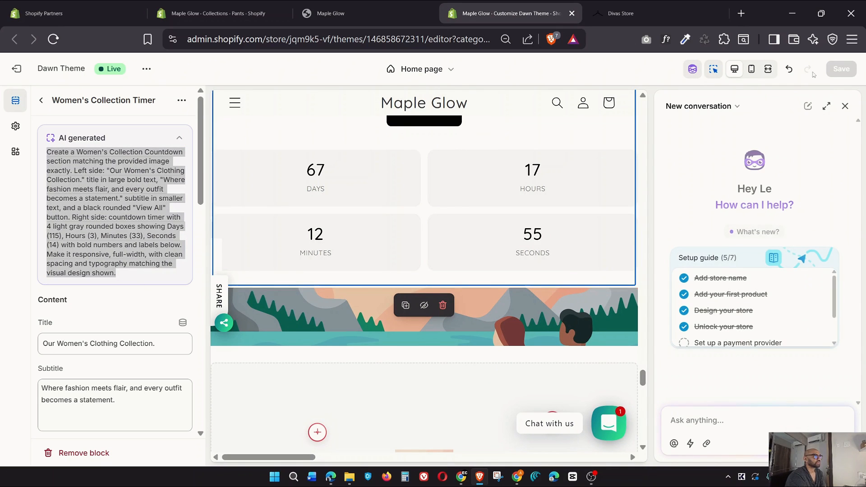
left_click(845, 106)
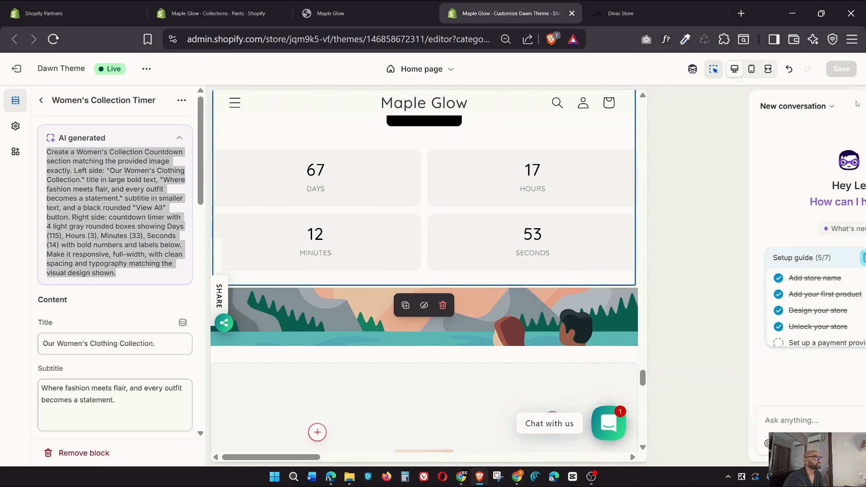
left_click(42, 101)
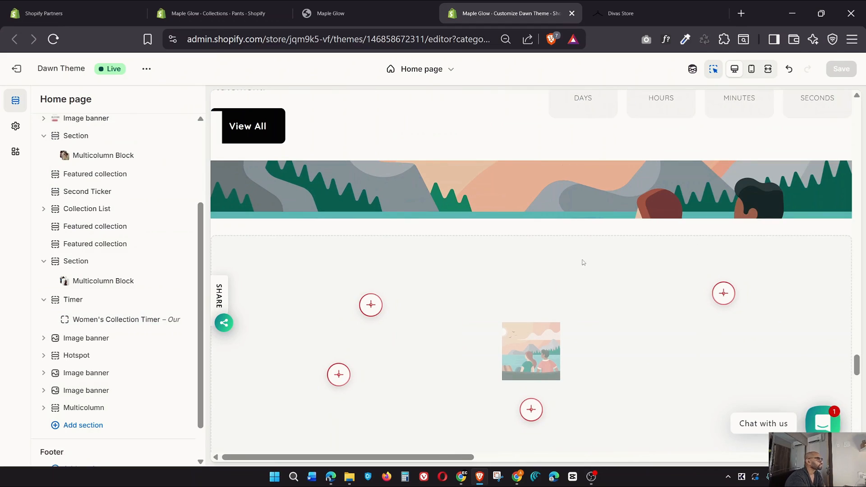
Review the Divas Store feature icons strip, then expand the Image banner below Timer
left_click(622, 14)
scroll(582, 247, "down", 20)
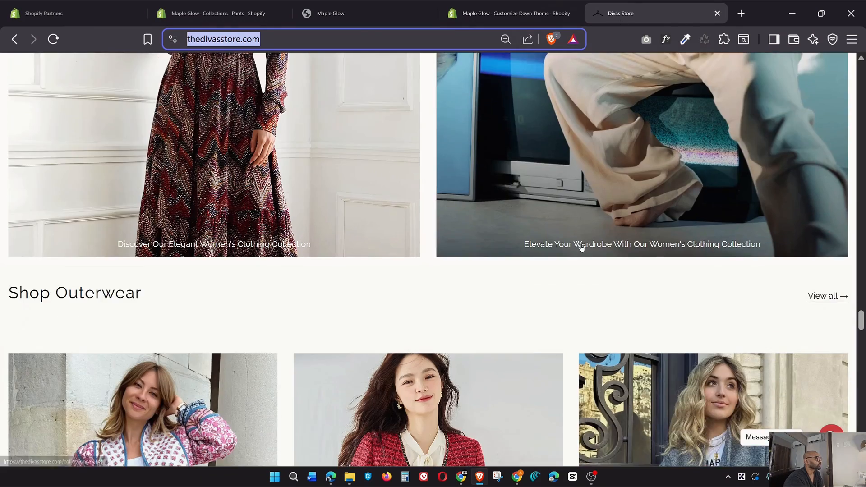
scroll(582, 247, "down", 15)
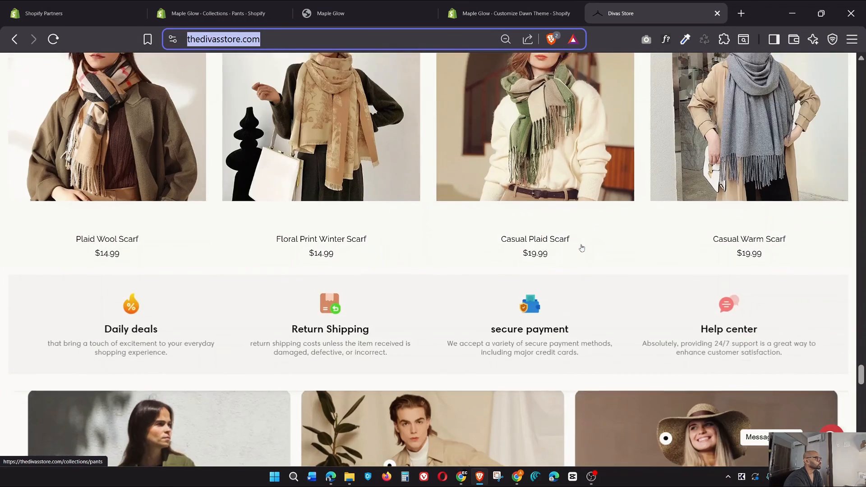
scroll(582, 247, "down", 3)
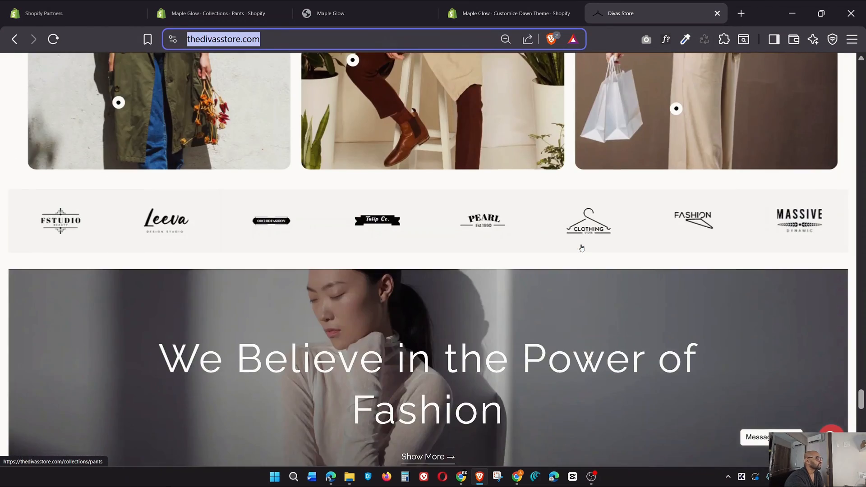
scroll(581, 246, "up", 7)
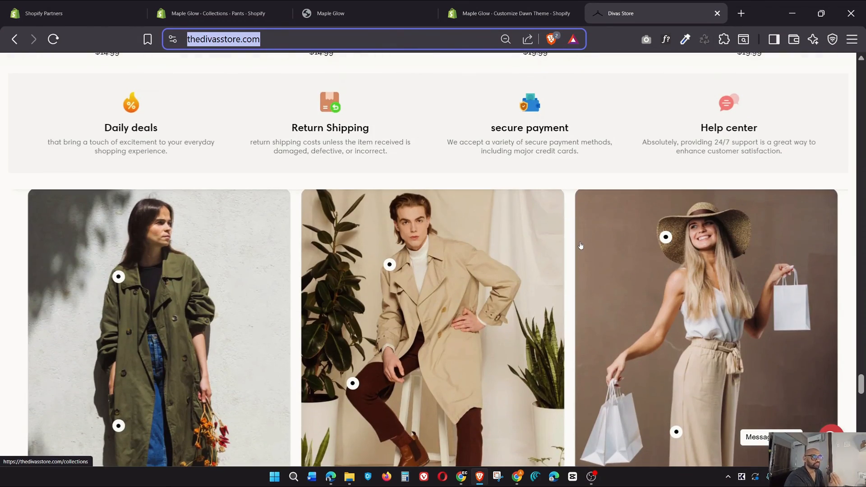
key("ctrl+shift+Tab")
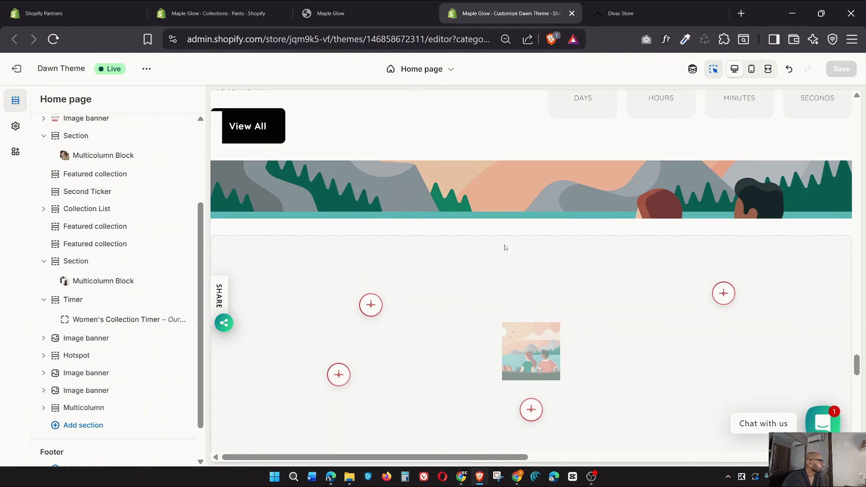
scroll(504, 269, "down", 3)
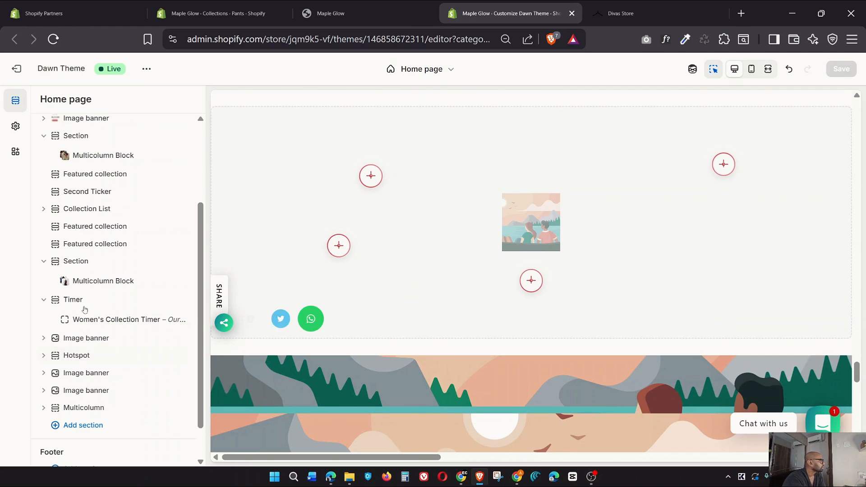
left_click(43, 338)
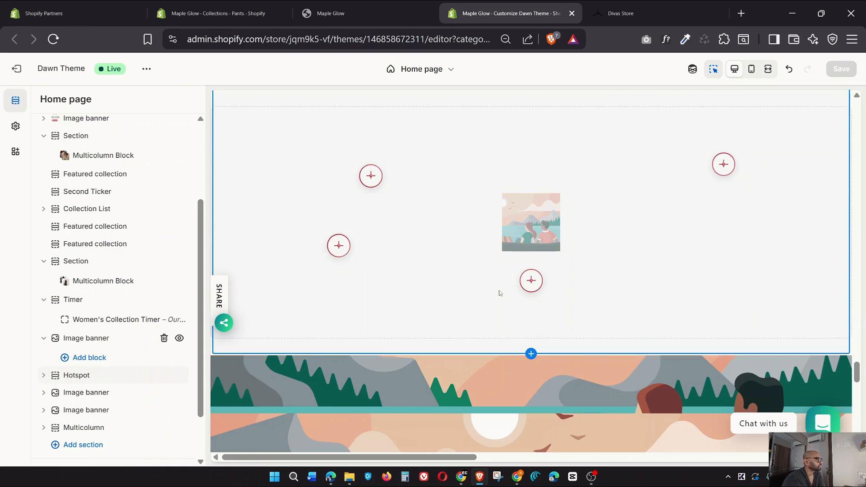
scroll(498, 290, "up", 4)
left_click(659, 10)
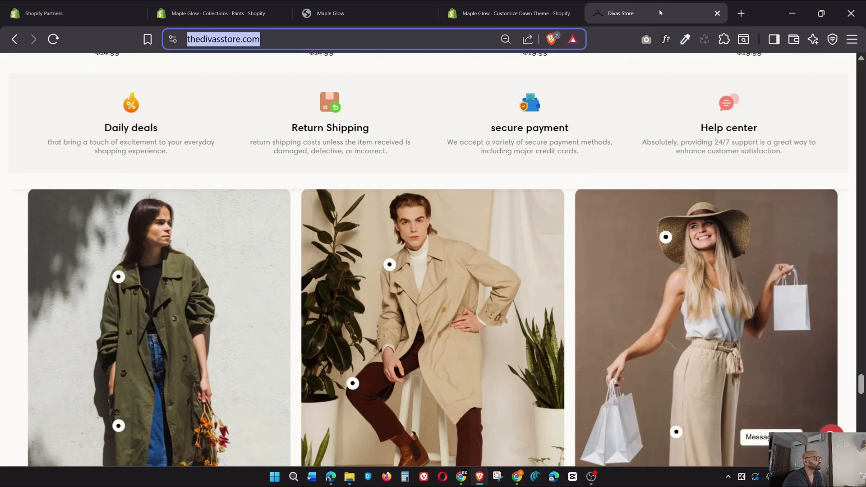
scroll(600, 242, "up", 10)
scroll(601, 243, "down", 10)
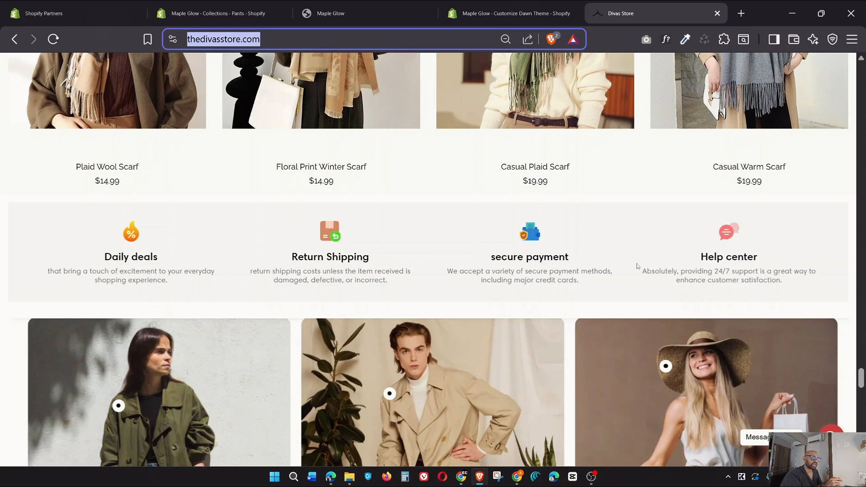
left_click(510, 13)
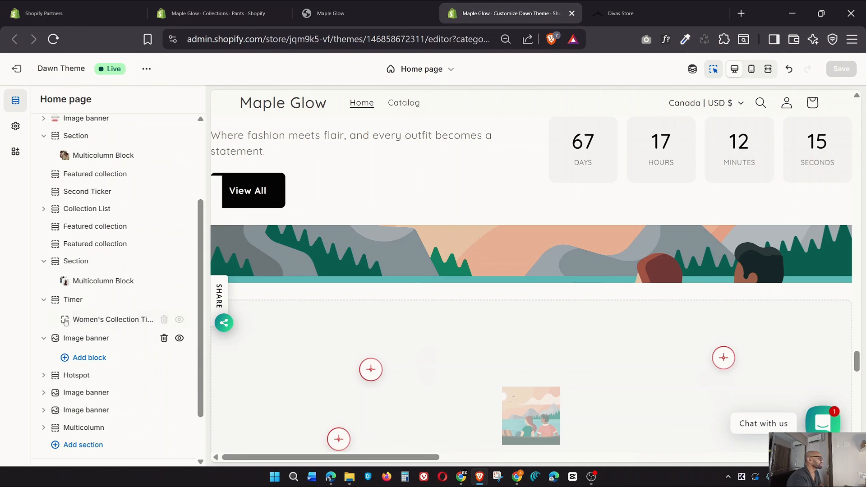
Set the Image banner's first image to the feature-icons strip screenshot
left_click(84, 344)
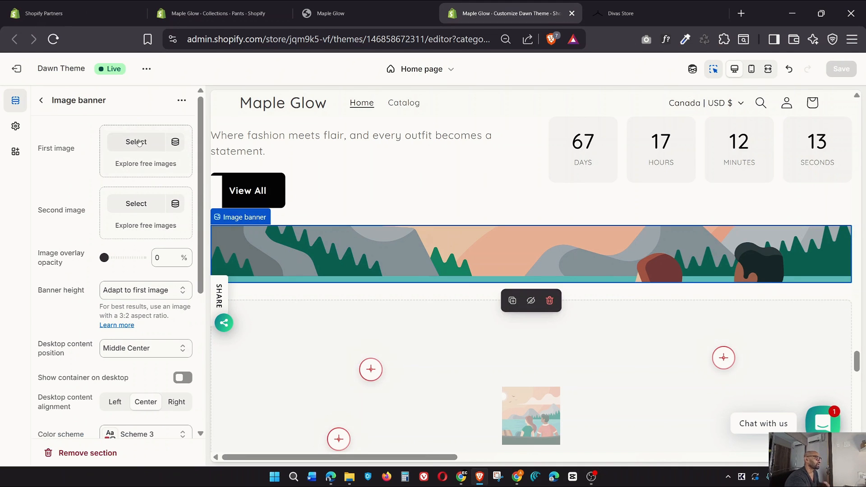
left_click(139, 143)
scroll(464, 329, "down", 3)
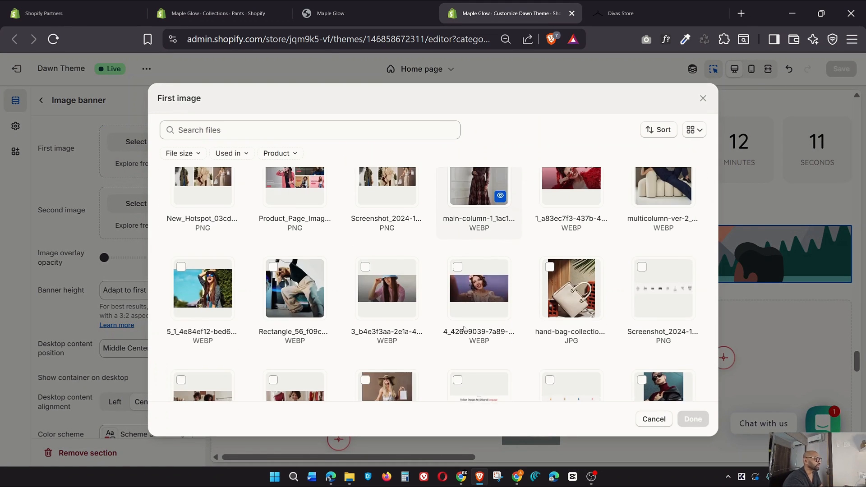
scroll(711, 328, "down", 3)
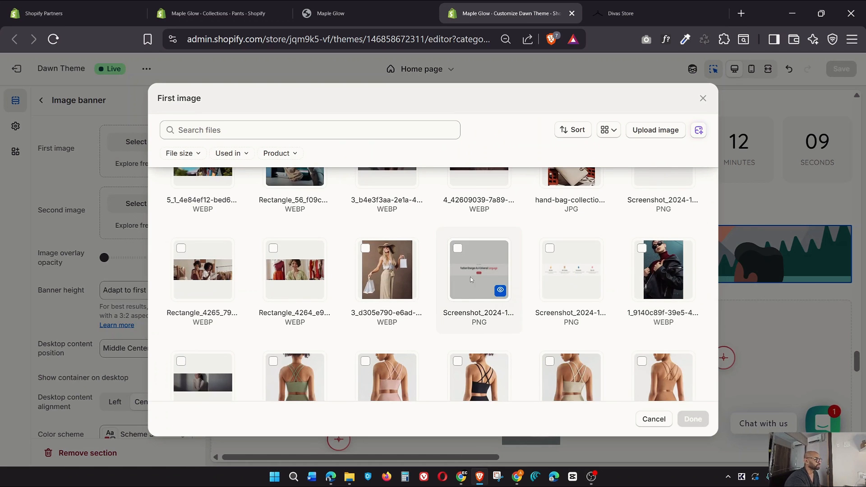
left_click(584, 276)
left_click(692, 419)
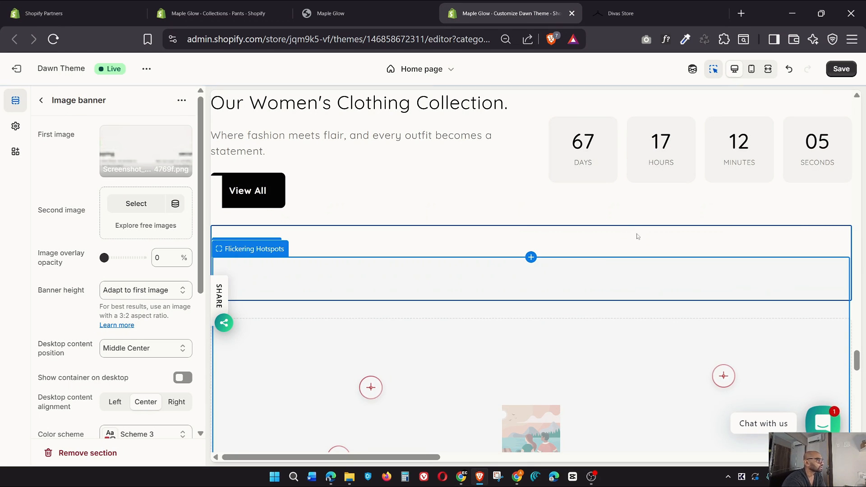
Compare with the Divas Store site, preview fullscreen, and save the home page
left_click(648, 21)
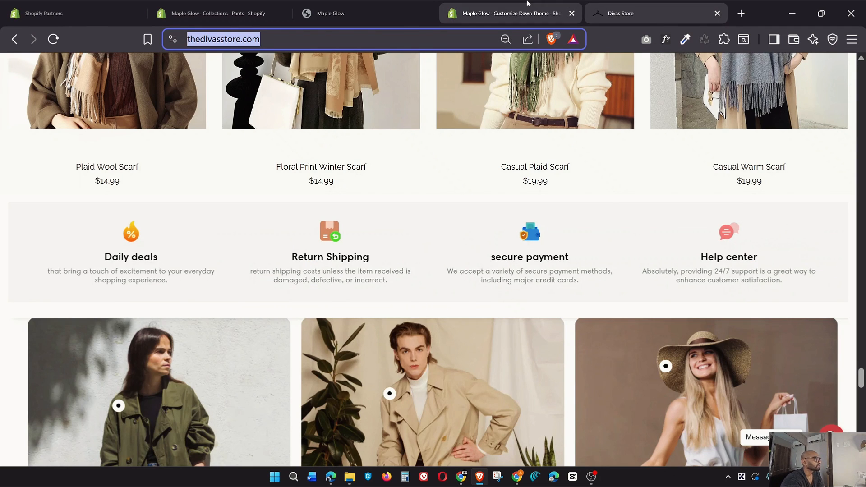
left_click(509, 13)
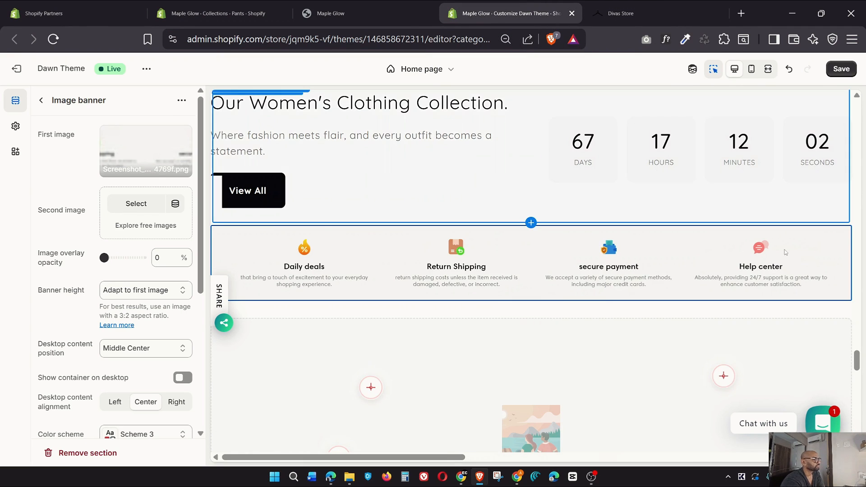
left_click(767, 69)
left_click(841, 68)
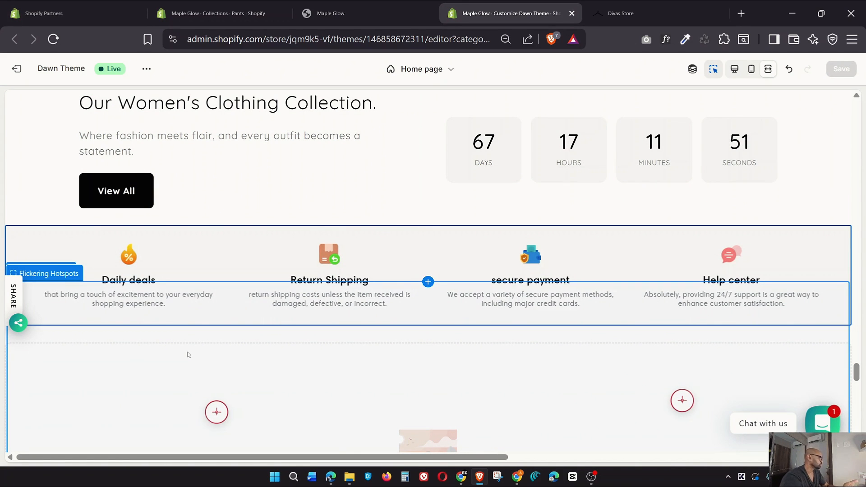
Exit the fullscreen preview and compare the banner against the Divas Store homepage
scroll(701, 206, "down", 3)
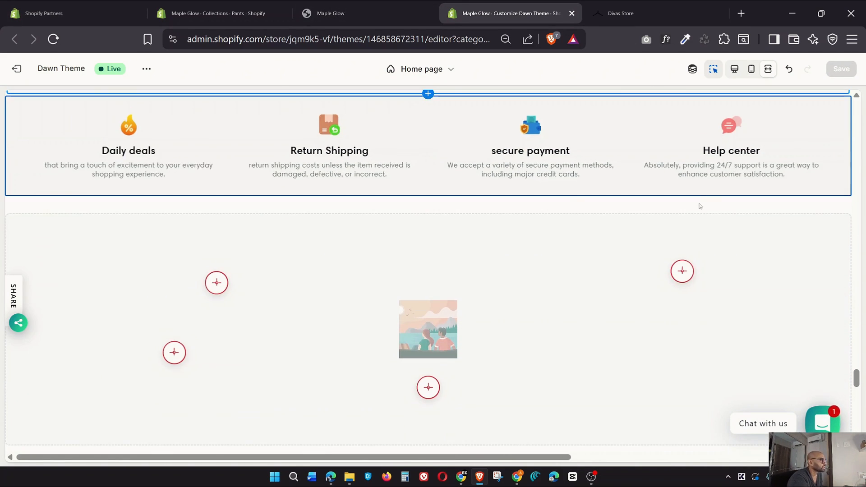
left_click(734, 68)
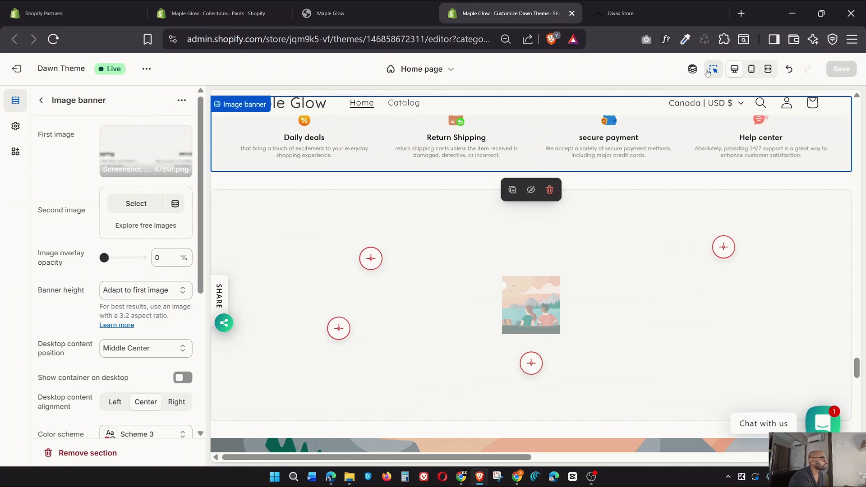
key("ctrl+Tab")
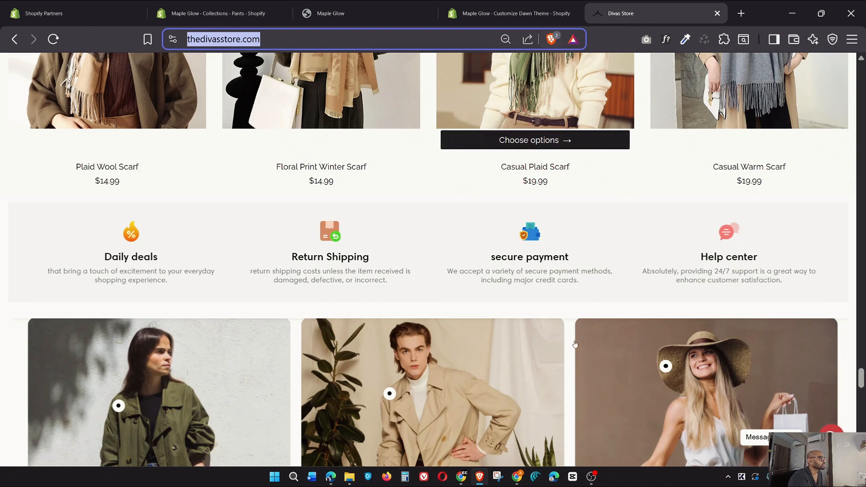
scroll(600, 246, "down", 3)
left_click(487, 8)
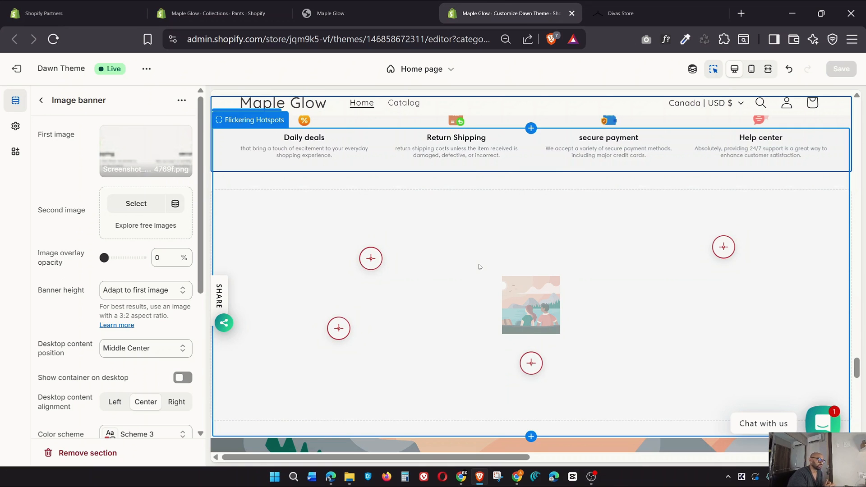
Open the Hotspot section's Flickering Hotspots block and select its AI-generated prompt
left_click(41, 100)
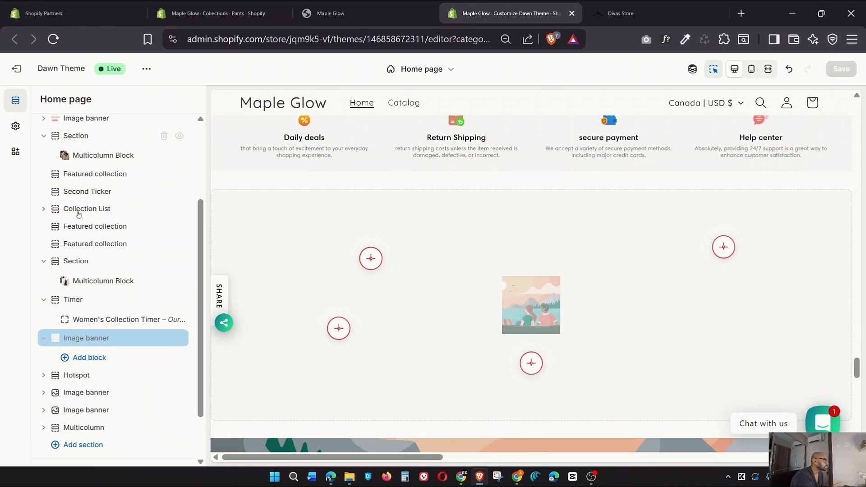
left_click(43, 375)
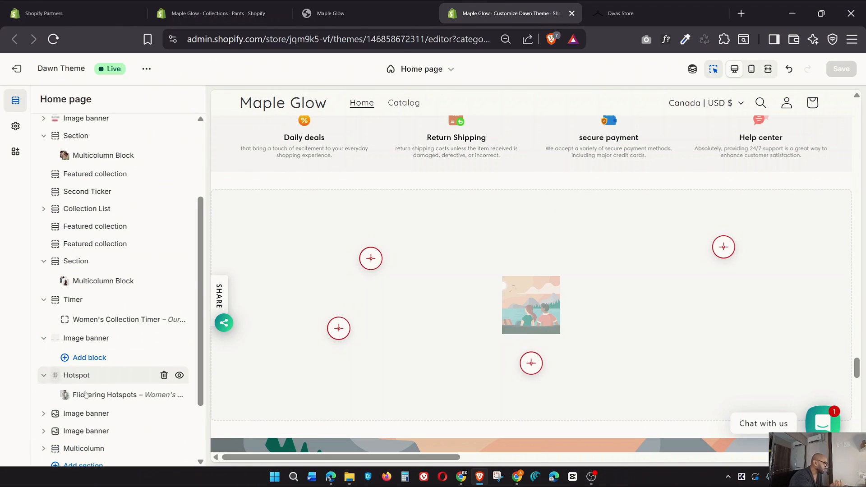
left_click(96, 395)
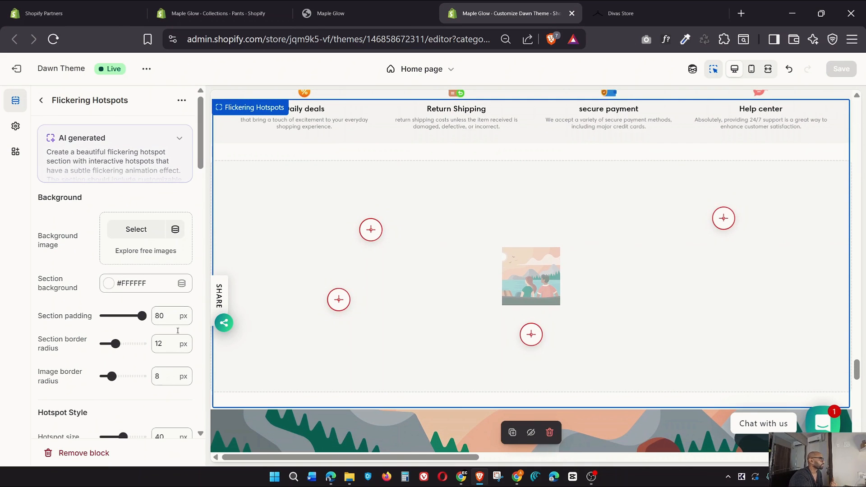
left_click(178, 144)
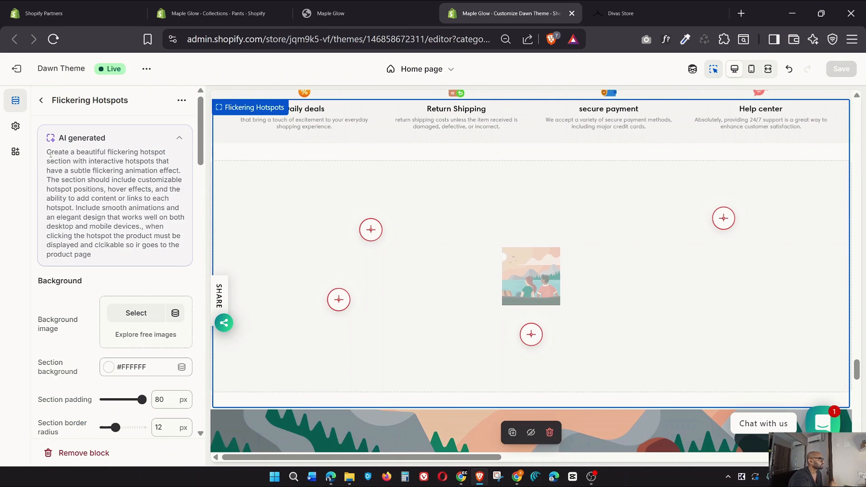
left_click_drag(50, 153, 132, 198)
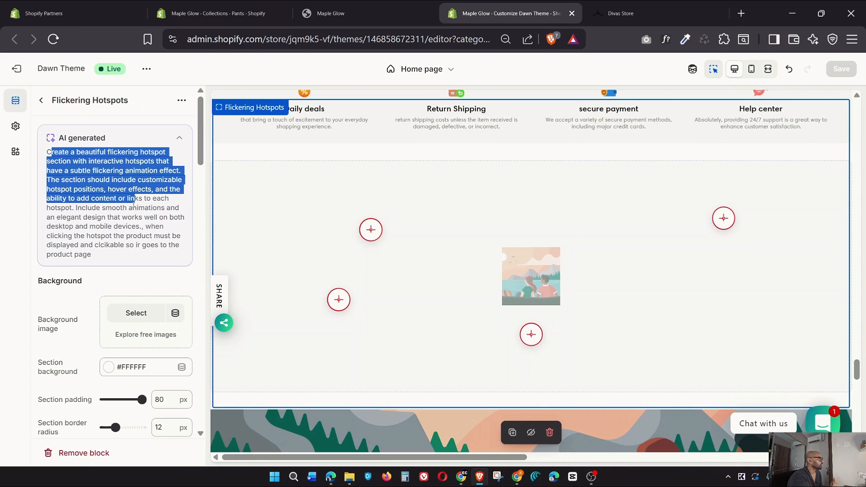
left_click(109, 218)
left_click_drag(95, 261, 47, 151)
scroll(157, 276, "down", 2)
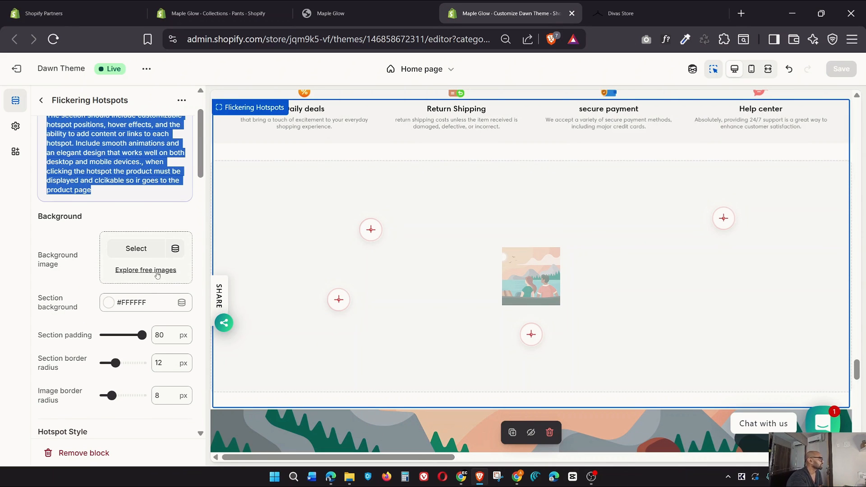
Replace the Flickering Hotspots background with the New_Hotspot image
left_click(130, 252)
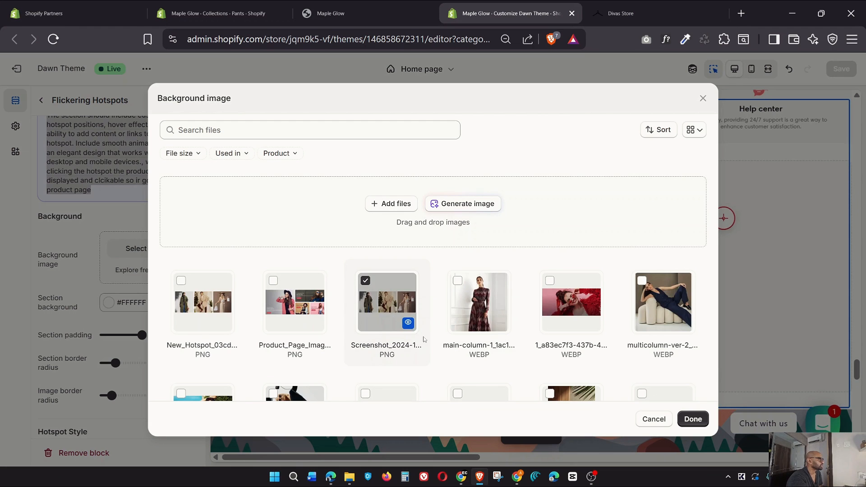
left_click(692, 419)
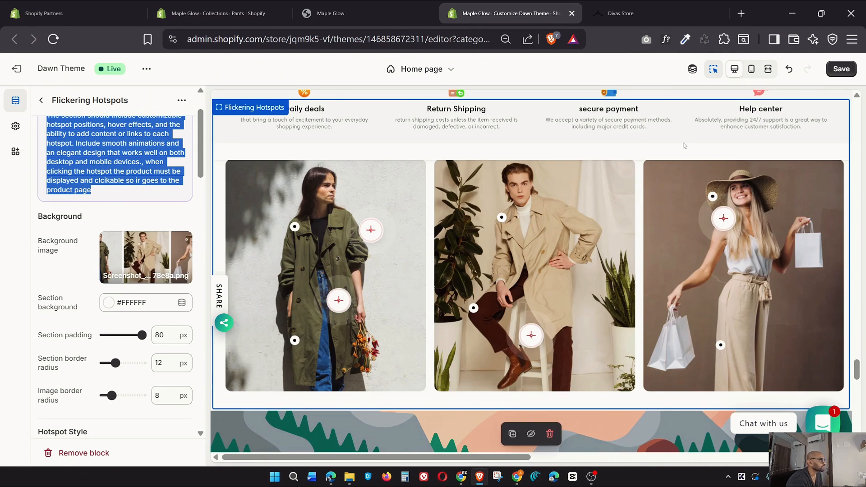
left_click(154, 280)
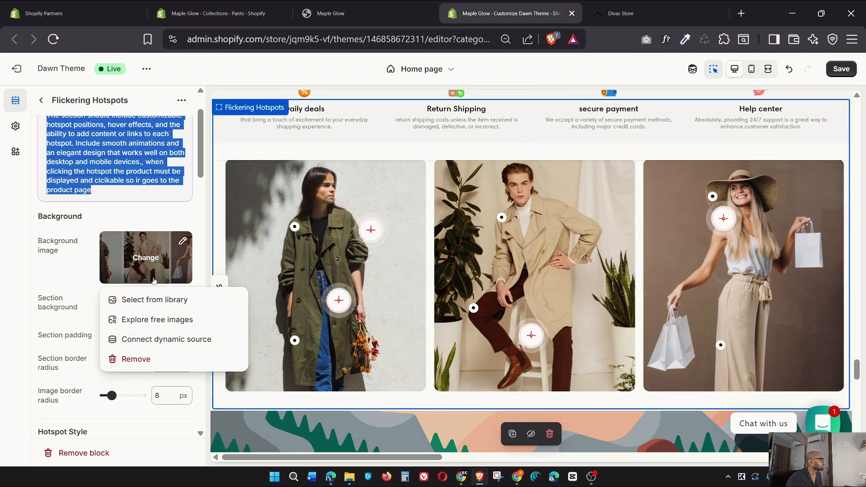
left_click(137, 359)
left_click(145, 253)
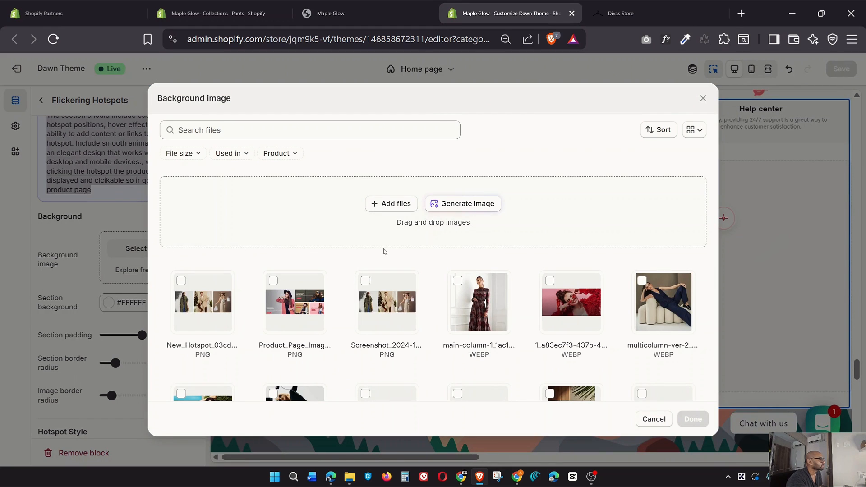
left_click(214, 309)
left_click(692, 420)
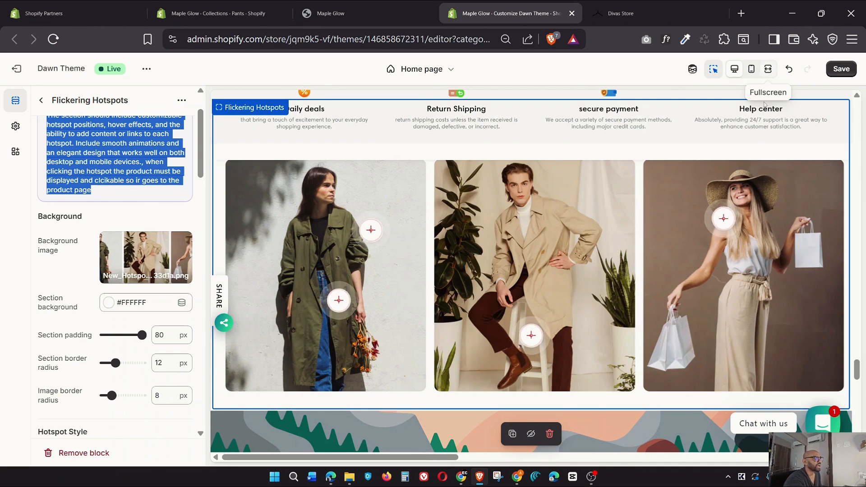
left_click(768, 69)
scroll(429, 356, "down", 1)
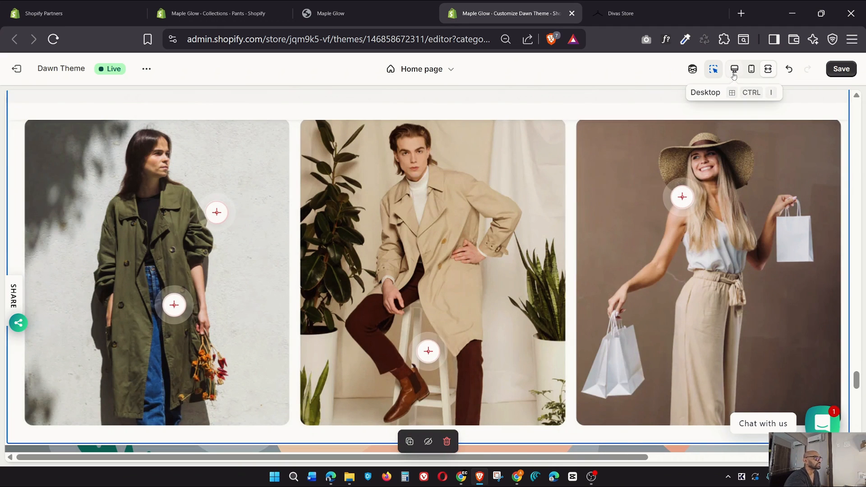
scroll(68, 316, "down", 7)
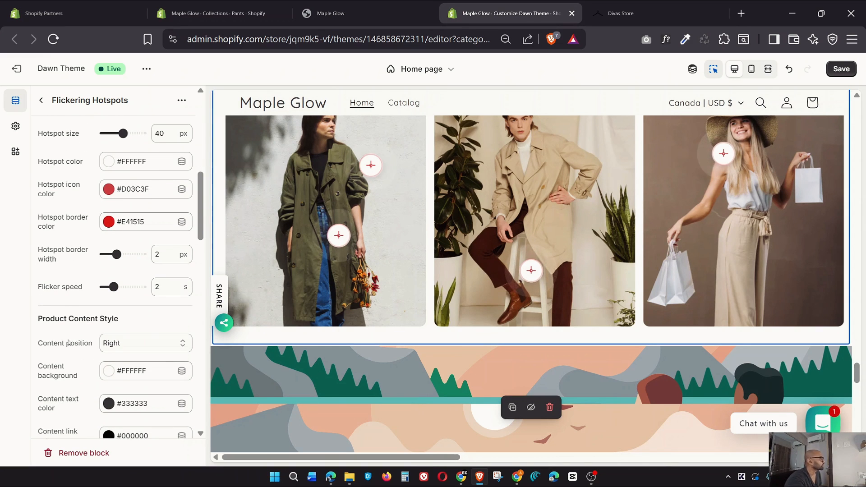
scroll(67, 343, "down", 1)
scroll(68, 342, "down", 2)
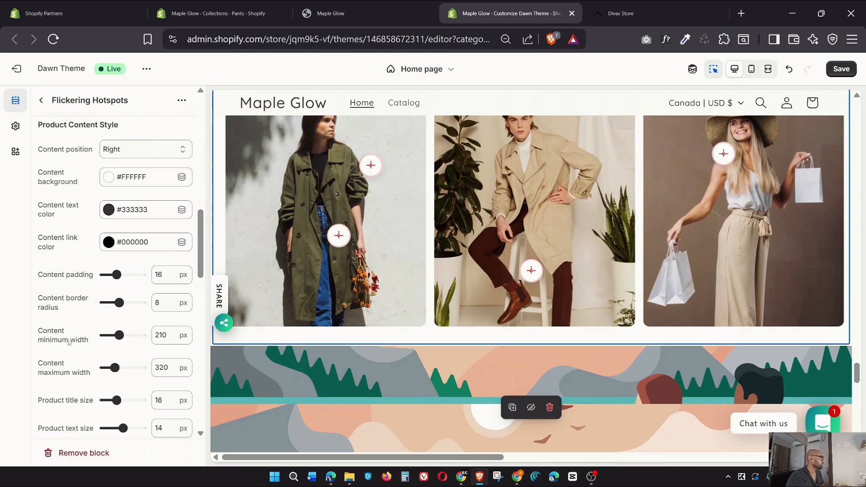
scroll(69, 342, "down", 6)
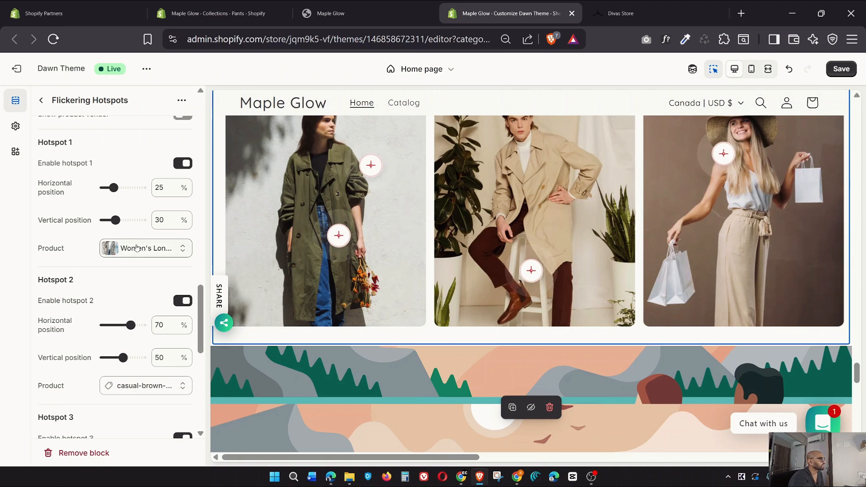
scroll(140, 397, "down", 8)
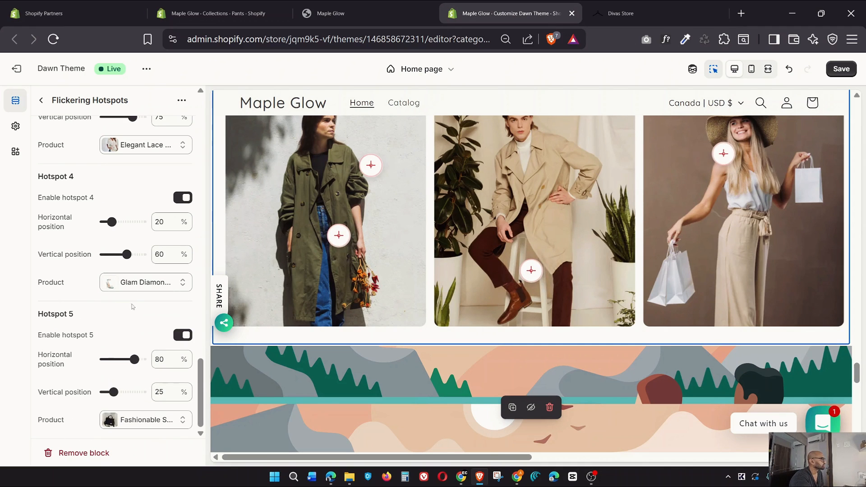
scroll(133, 316, "up", 4)
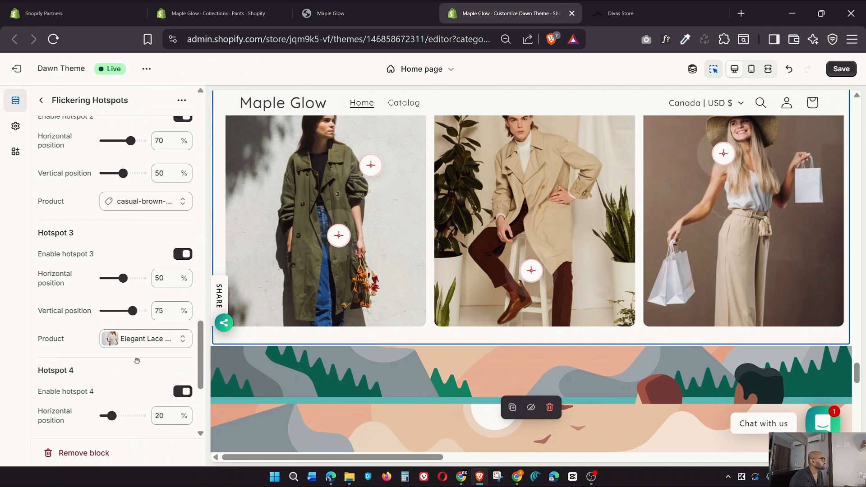
Swap Hotspot 2's product to Casual Warm Knitwear via a 'casual brown' search, then save
left_click(140, 206)
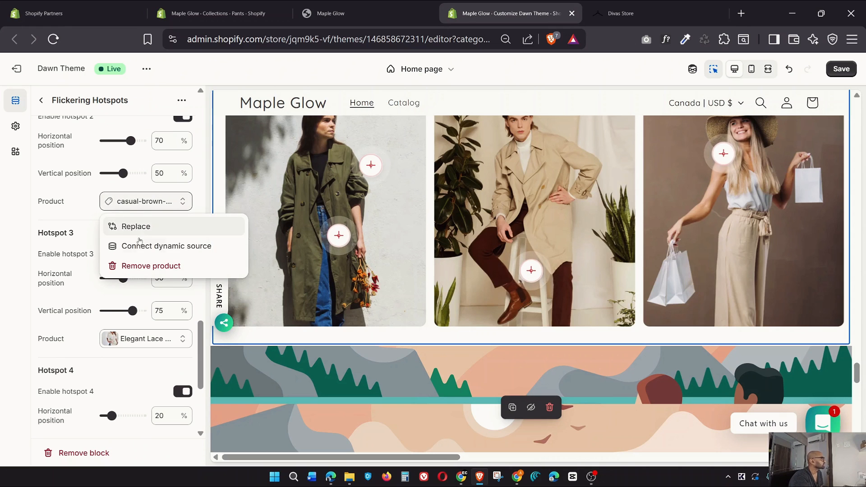
left_click(138, 228)
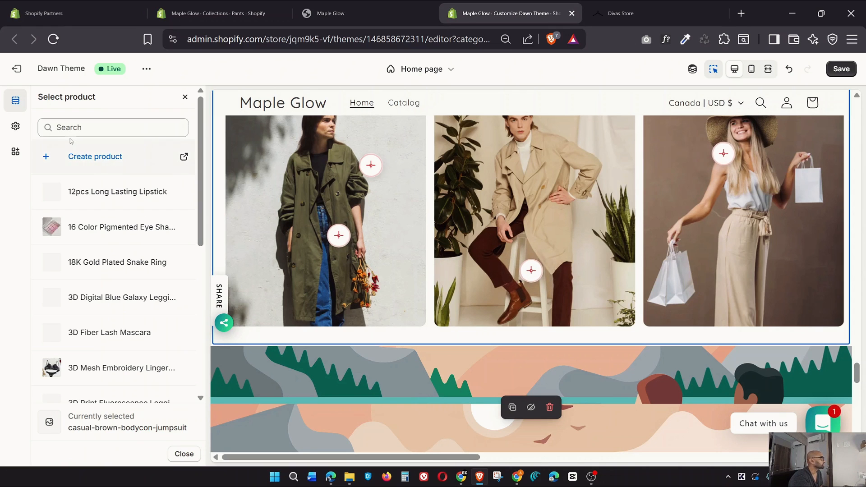
left_click(71, 126)
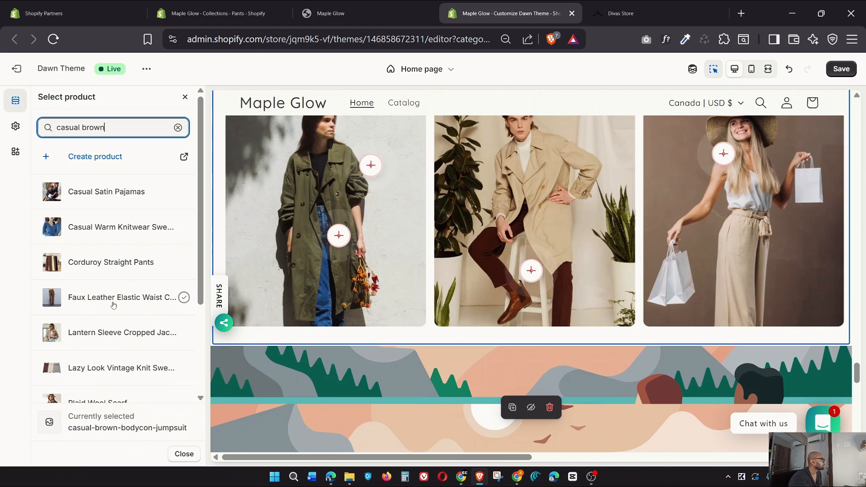
left_click(109, 228)
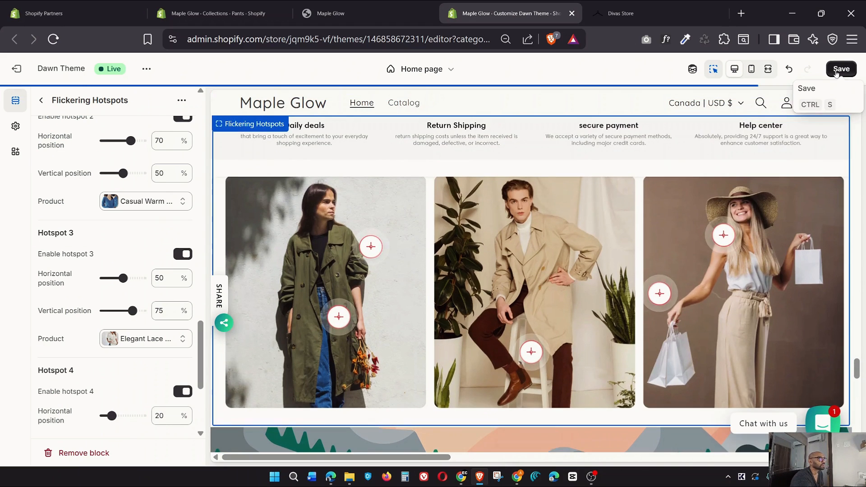
left_click(838, 69)
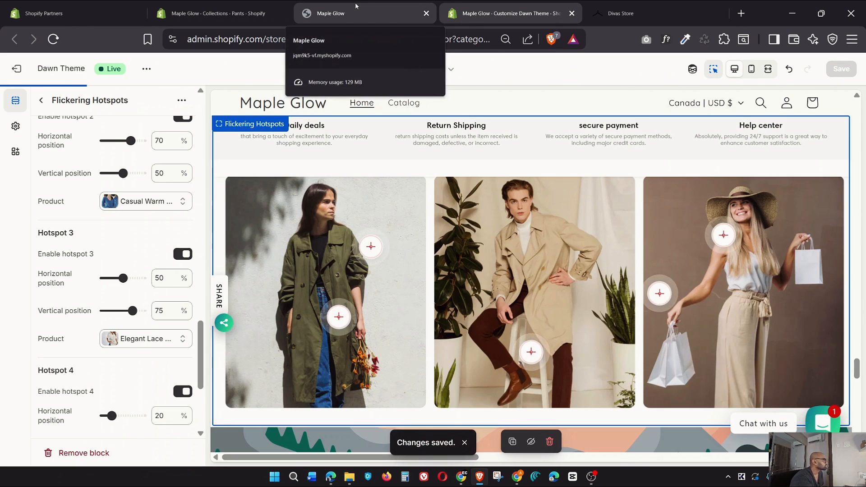
left_click(406, 13)
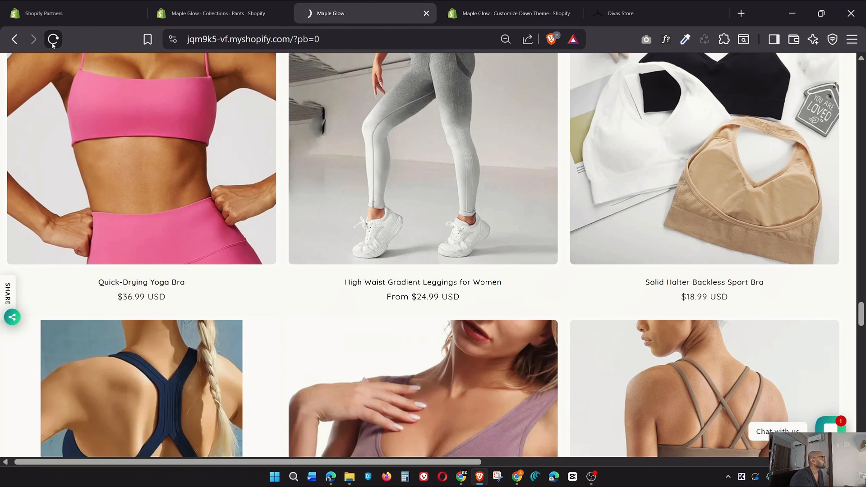
scroll(375, 291, "up", 10)
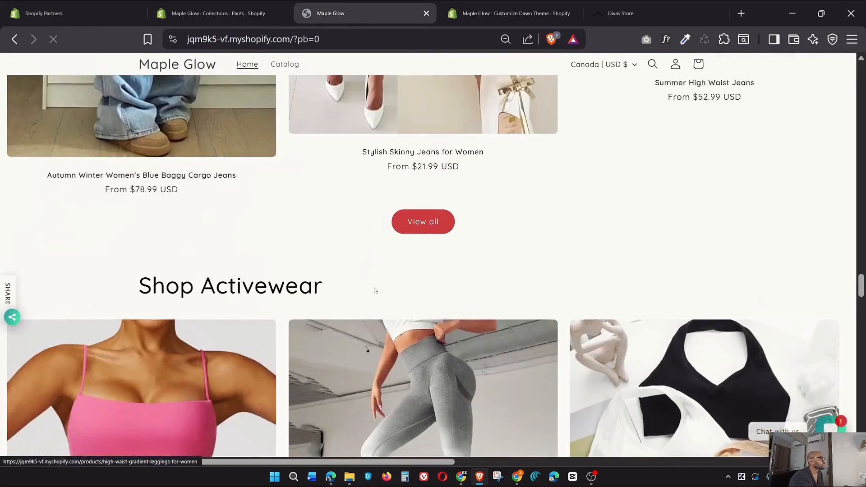
scroll(374, 291, "up", 15)
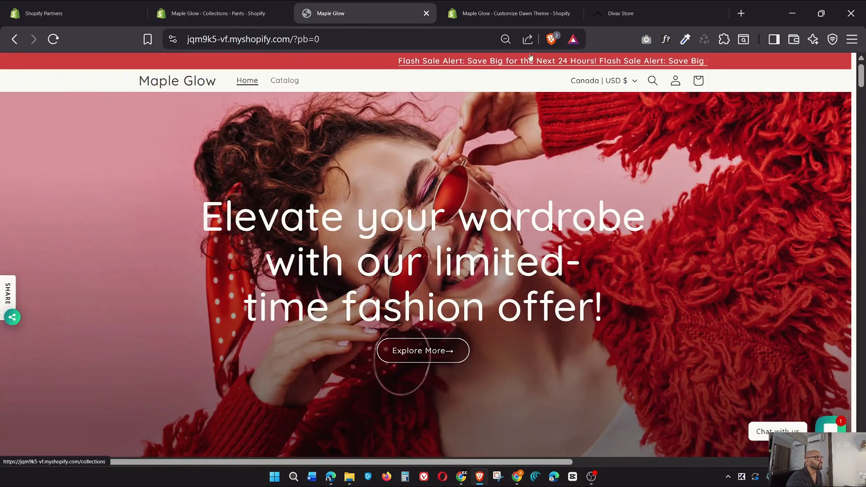
scroll(413, 179, "down", 3)
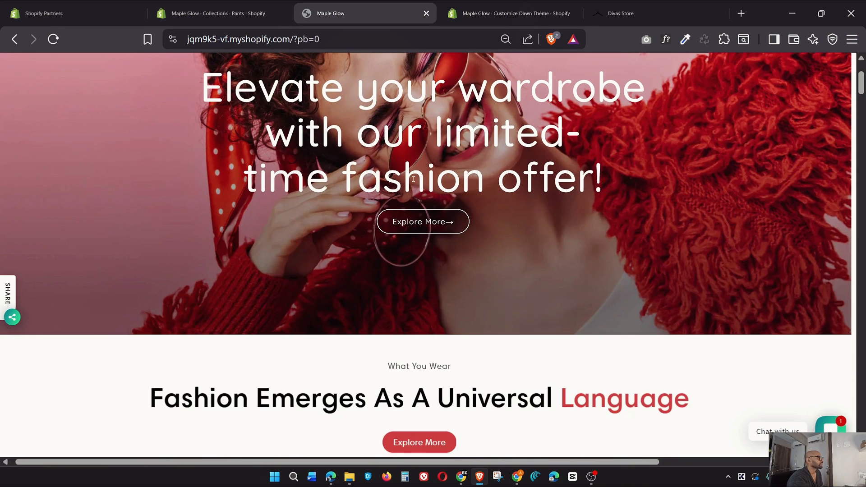
scroll(525, 183, "up", 3)
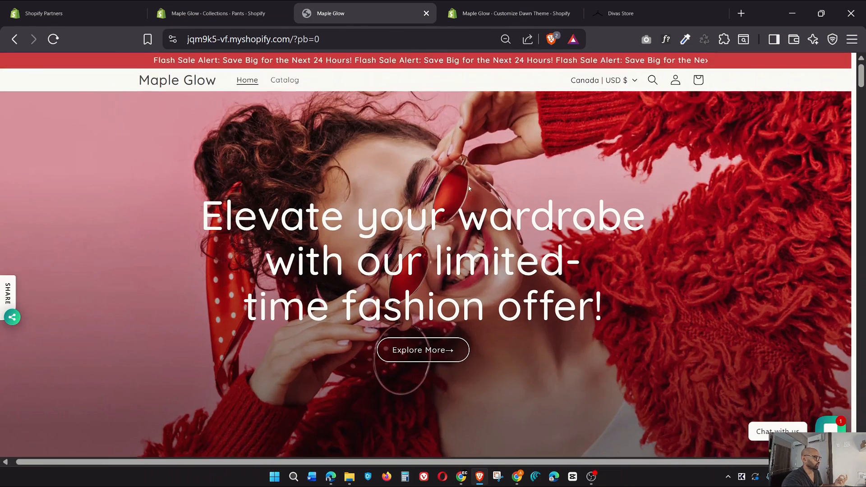
scroll(424, 337, "down", 10)
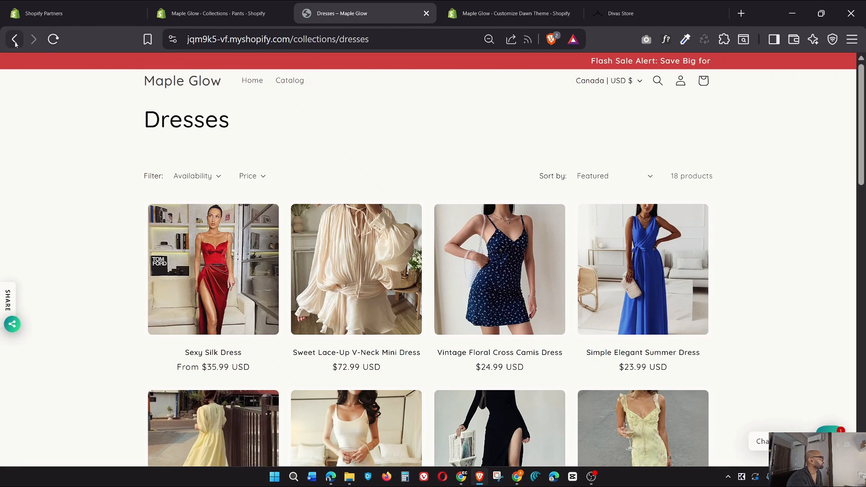
scroll(327, 277, "down", 10)
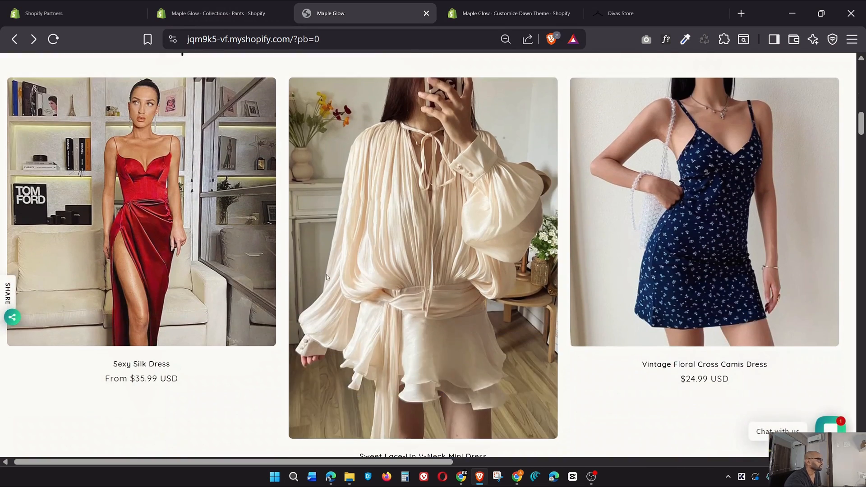
scroll(327, 277, "down", 15)
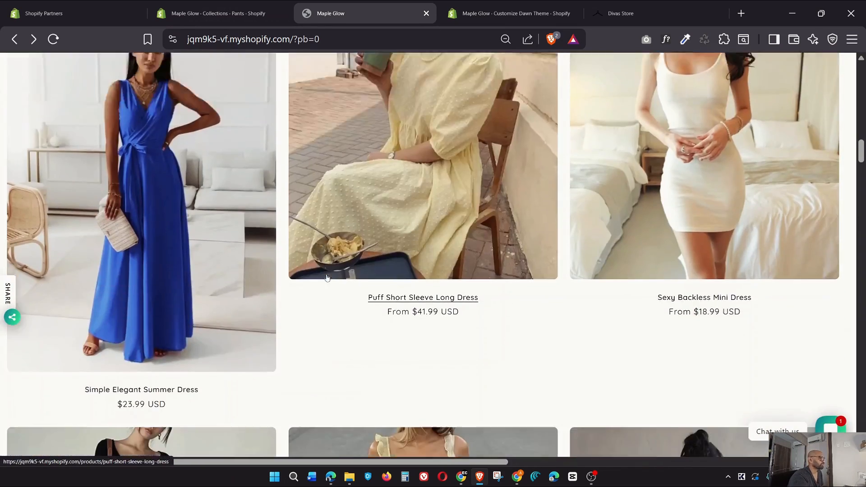
scroll(327, 277, "down", 8)
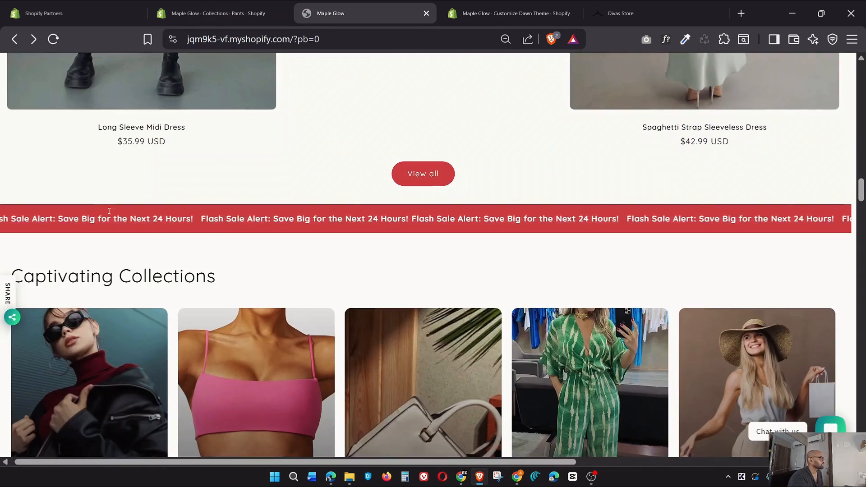
scroll(240, 298, "down", 3)
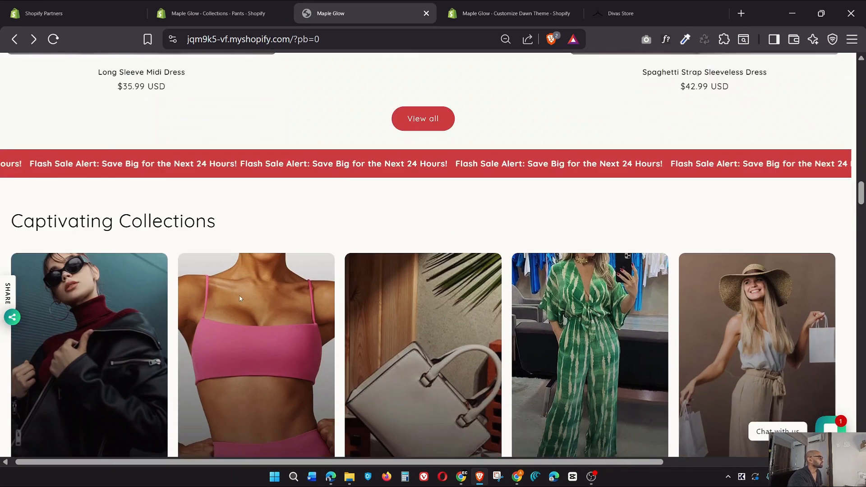
scroll(239, 298, "down", 4)
scroll(266, 190, "up", 4)
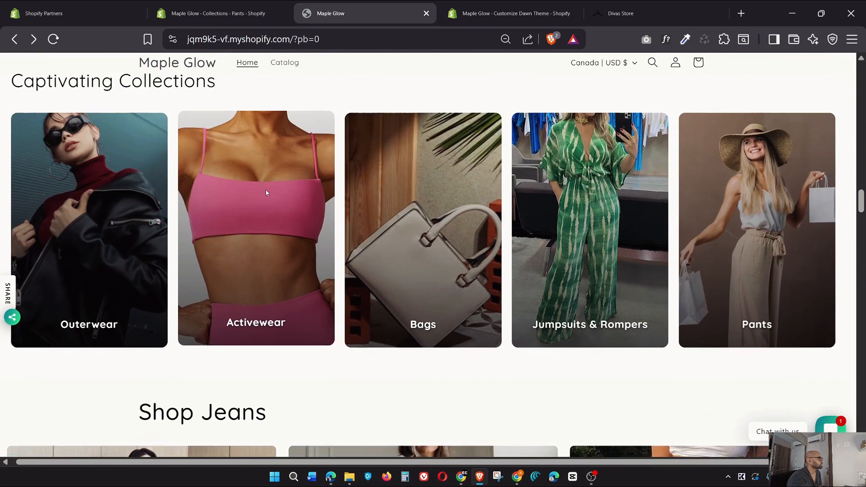
scroll(470, 280, "down", 5)
scroll(219, 261, "up", 4)
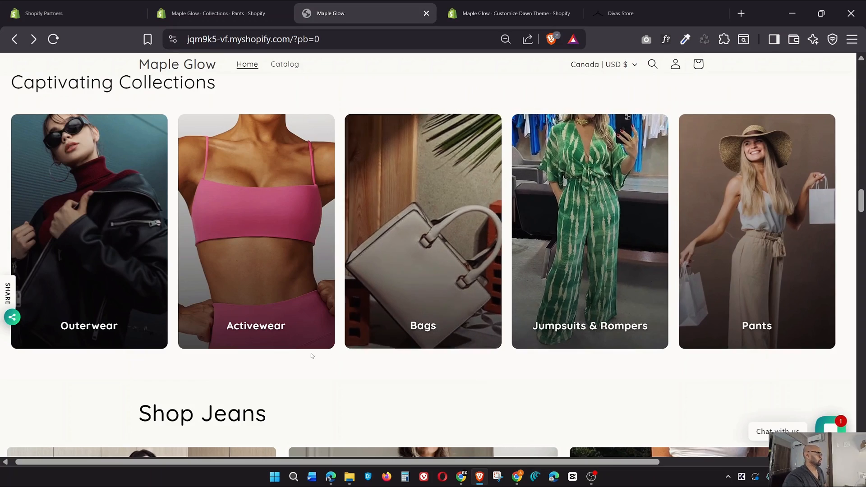
scroll(184, 332, "down", 3)
scroll(185, 331, "down", 3)
scroll(541, 254, "down", 15)
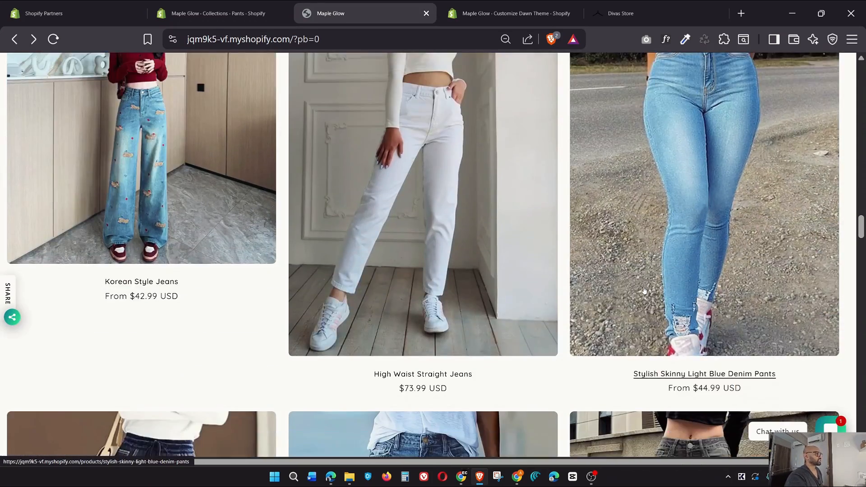
scroll(616, 280, "down", 15)
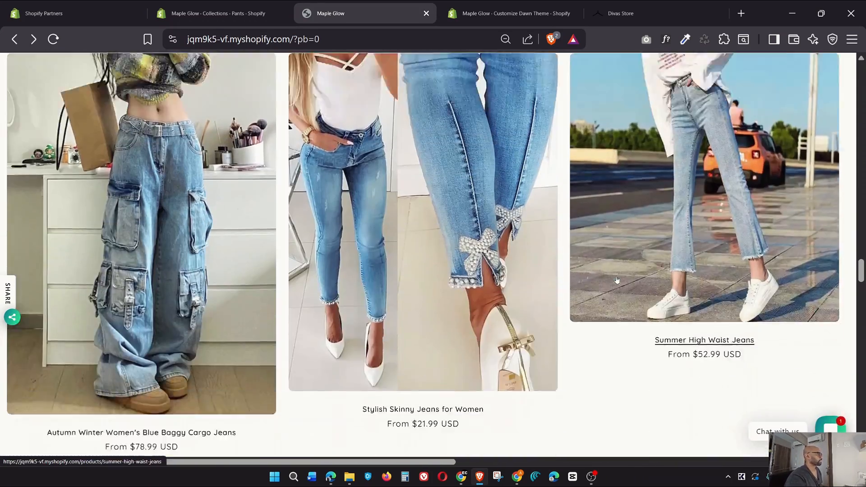
scroll(616, 280, "down", 12)
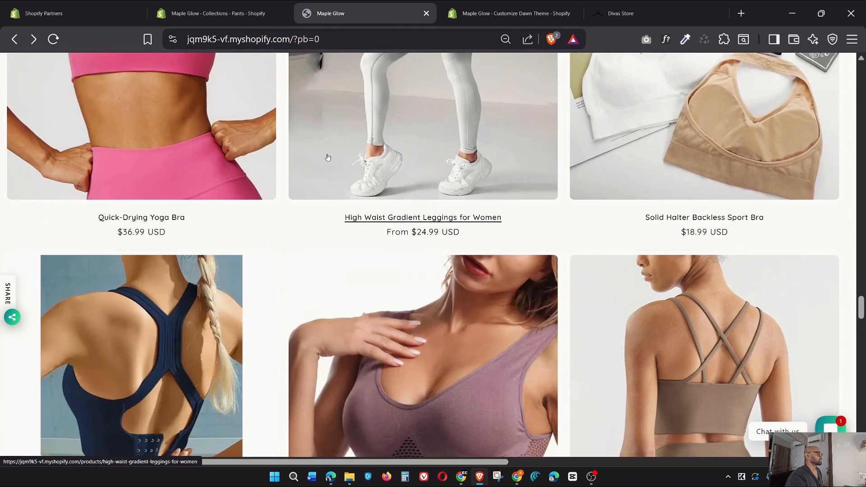
scroll(478, 282, "down", 3)
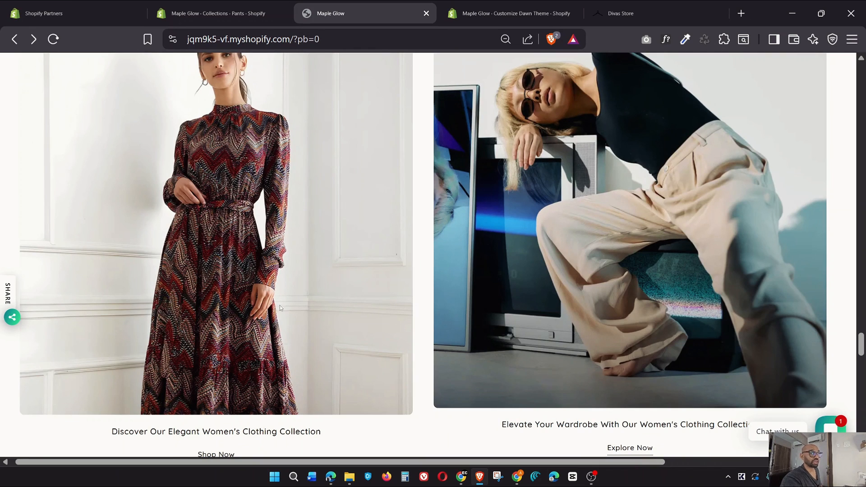
scroll(497, 290, "down", 8)
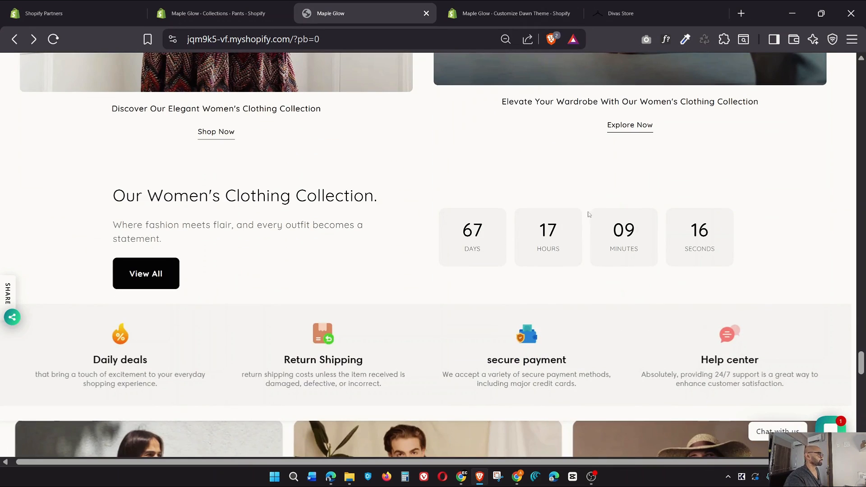
scroll(416, 199, "down", 3)
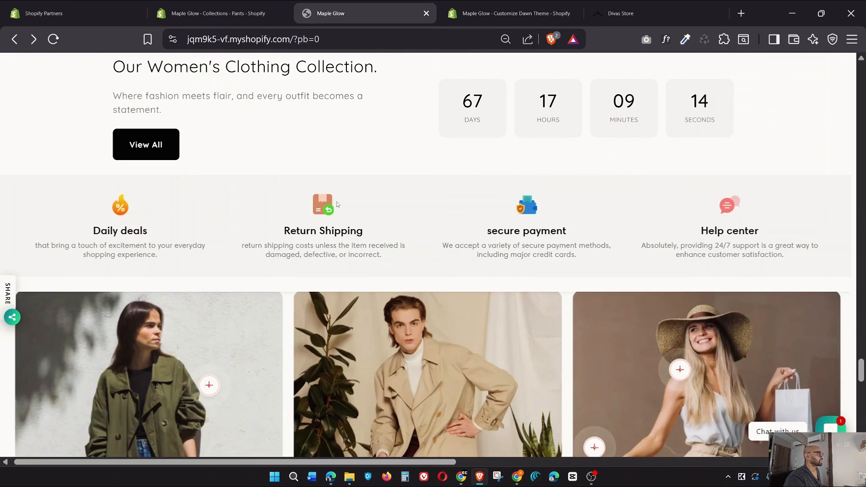
scroll(559, 242, "down", 8)
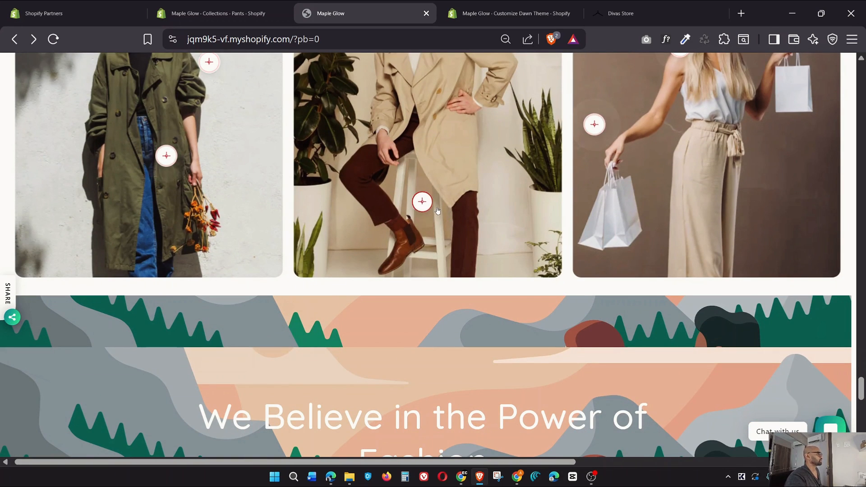
left_click(413, 193)
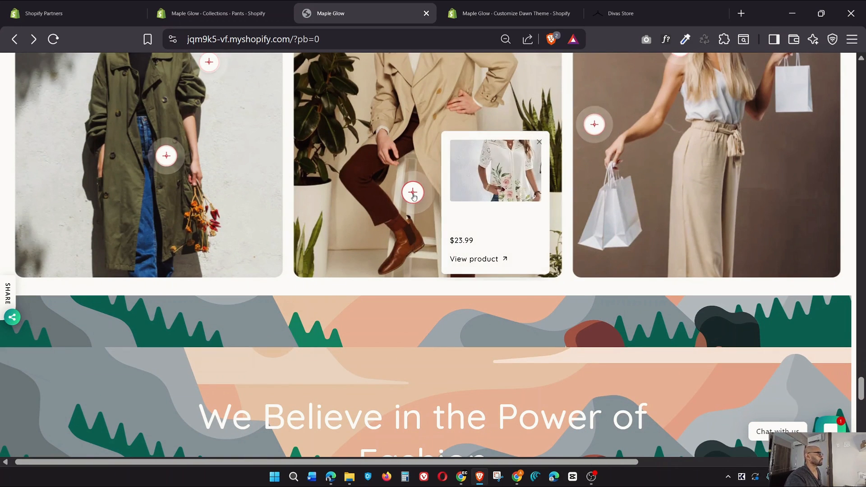
left_click(156, 146)
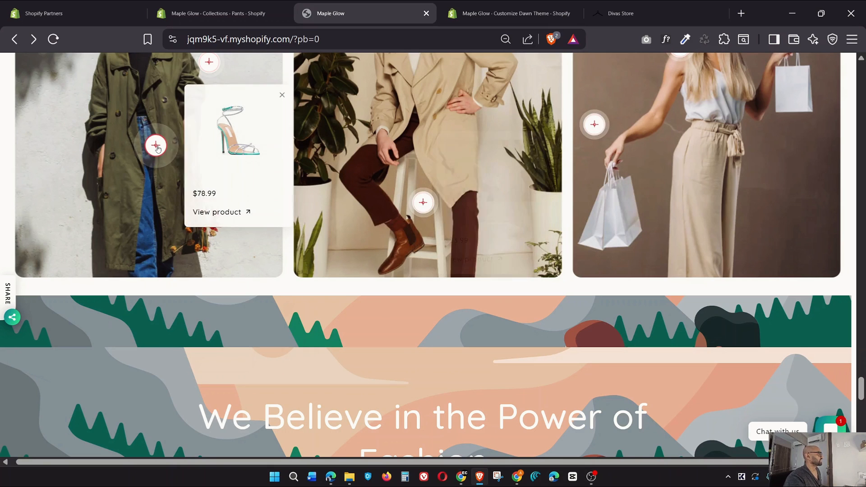
left_click(245, 213)
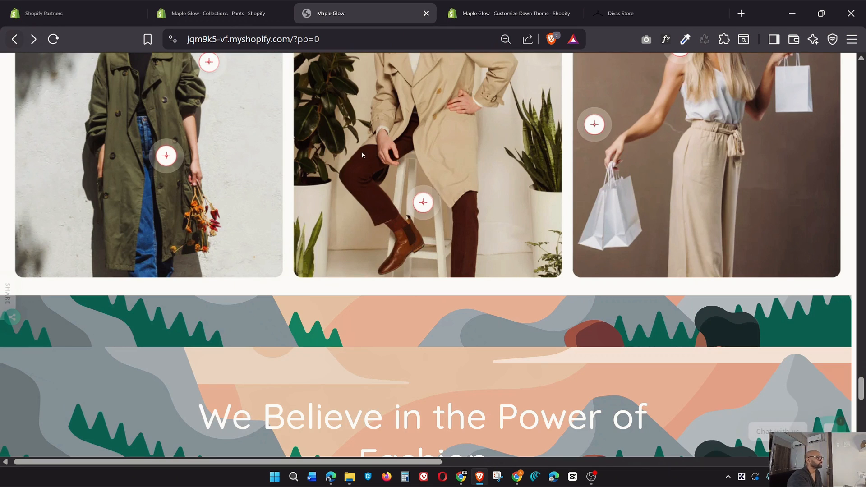
Back on the home page sections, compare the area below Hotspot with the Divas Store site
left_click(535, 6)
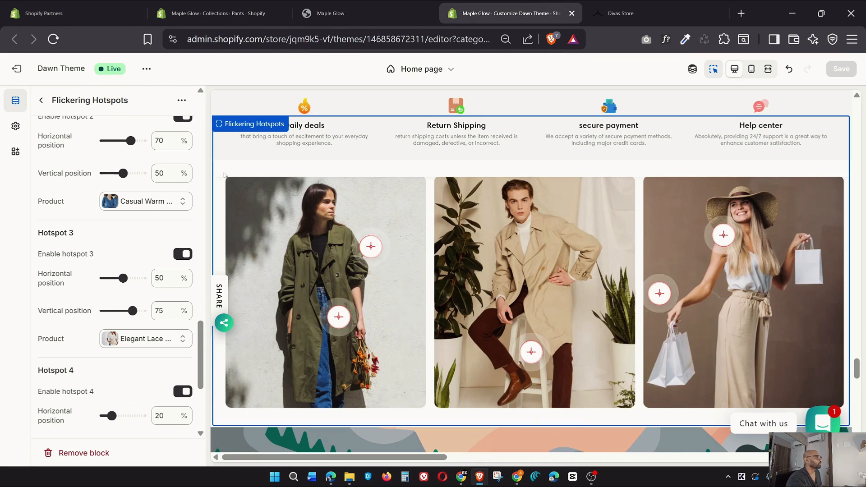
left_click(41, 100)
scroll(109, 349, "down", 2)
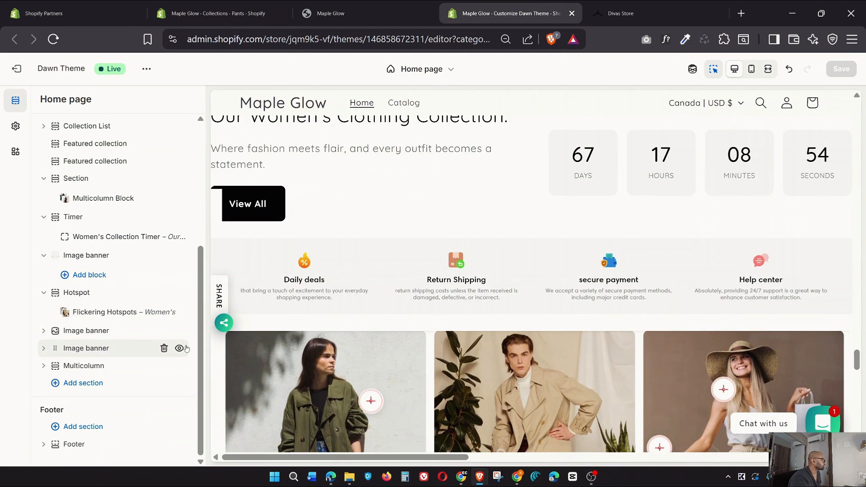
scroll(594, 327, "down", 5)
scroll(594, 328, "down", 5)
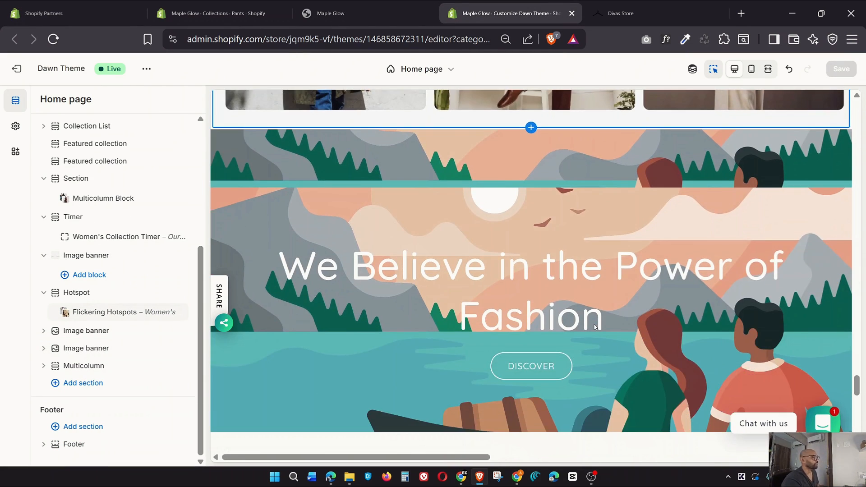
left_click(662, 8)
scroll(587, 188, "down", 10)
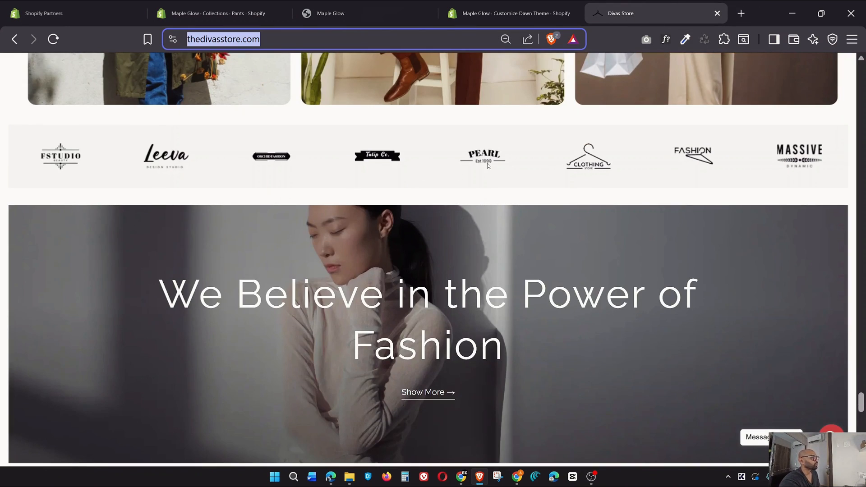
left_click(510, 13)
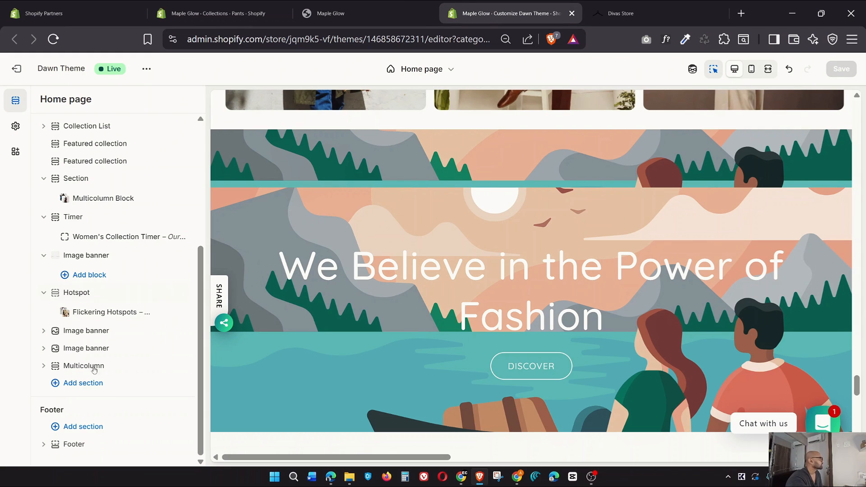
Set the Image banner's first image to the brand logo strip screenshot
left_click(86, 331)
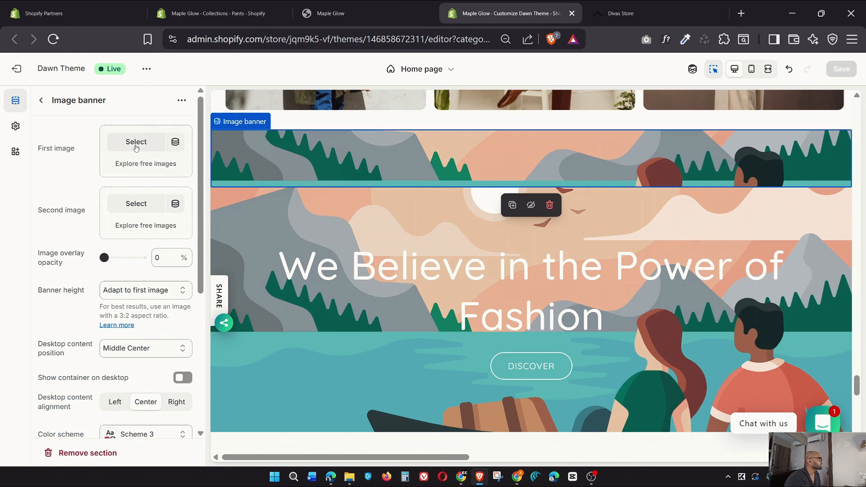
left_click(136, 141)
scroll(572, 270, "down", 5)
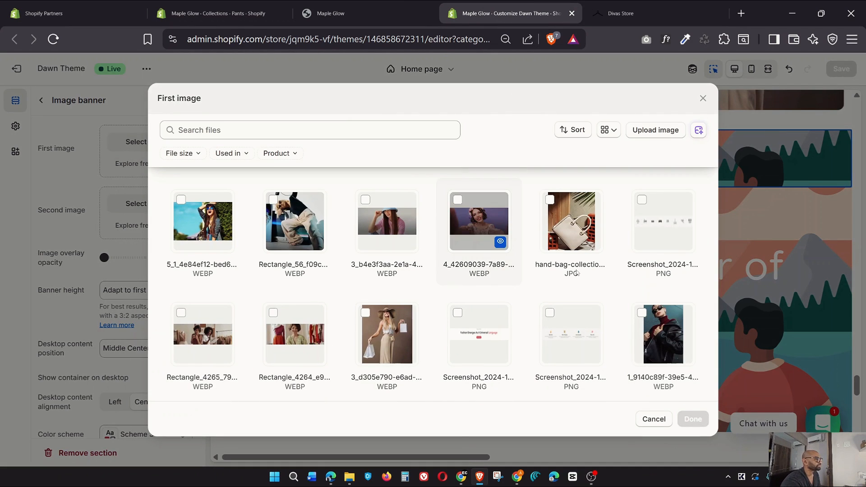
left_click(676, 232)
left_click(693, 420)
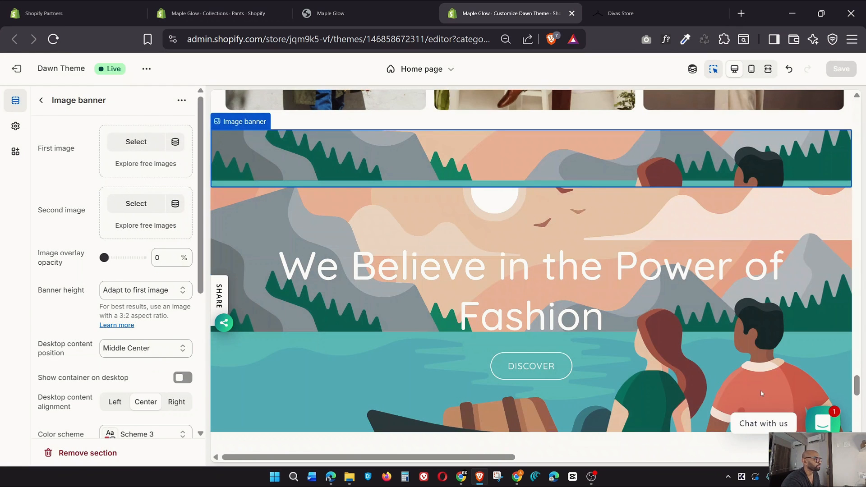
left_click(48, 102)
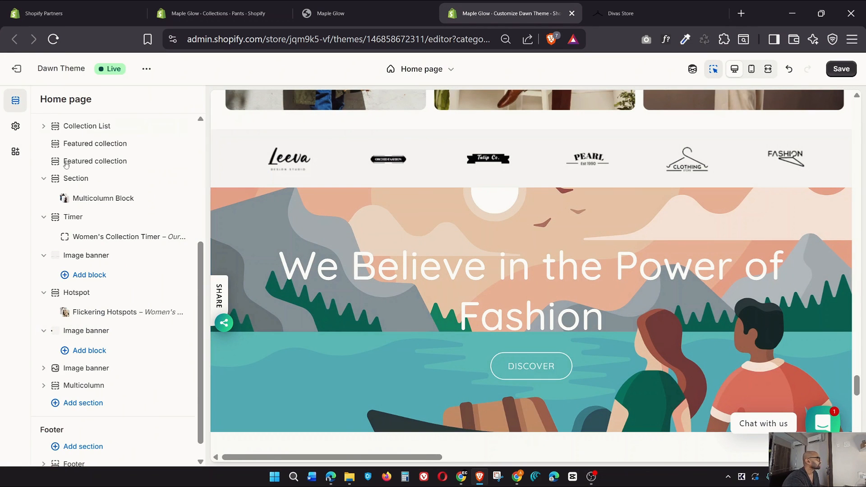
Give the next Image banner the wide dark fashion photo as its first image
left_click(86, 366)
left_click(136, 143)
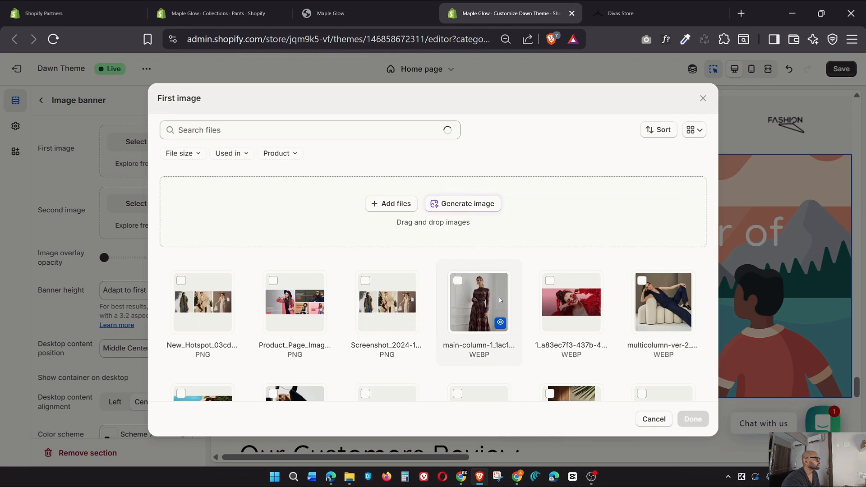
scroll(408, 348, "down", 5)
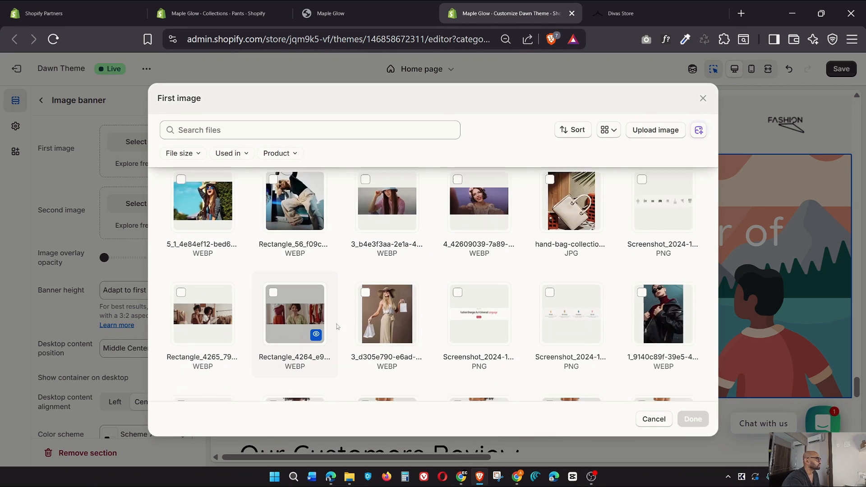
scroll(397, 343, "down", 2)
scroll(361, 325, "up", 5)
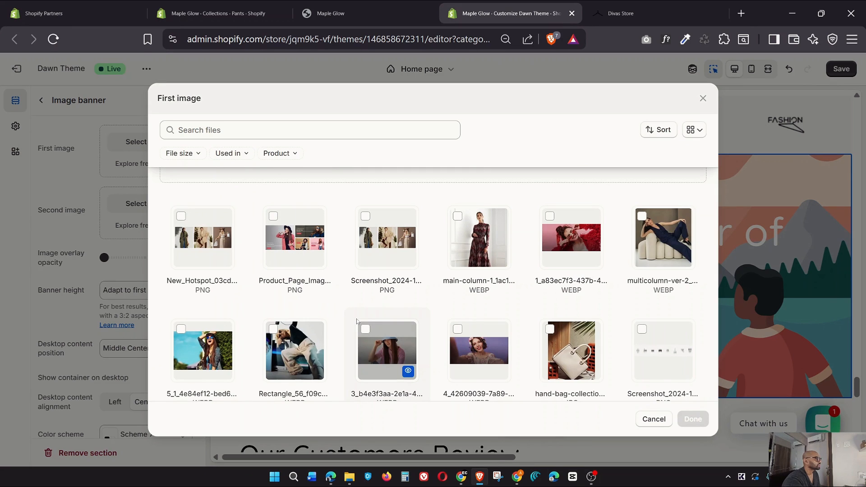
scroll(333, 341, "down", 3)
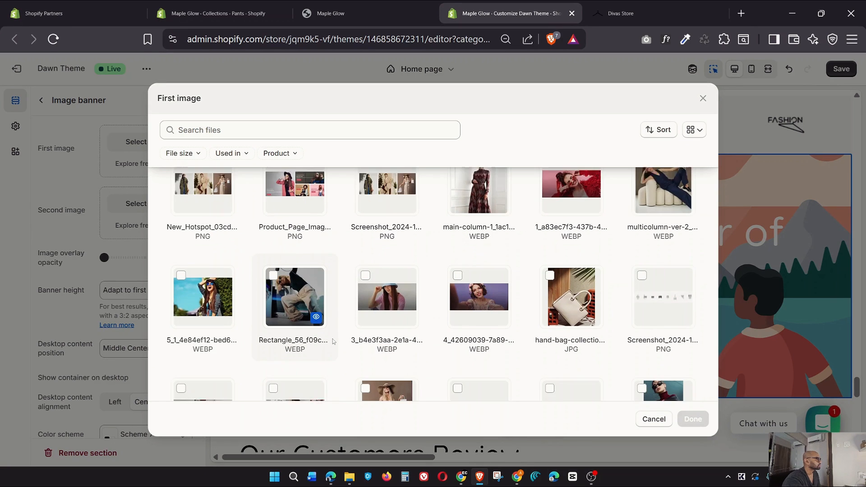
scroll(333, 341, "up", 3)
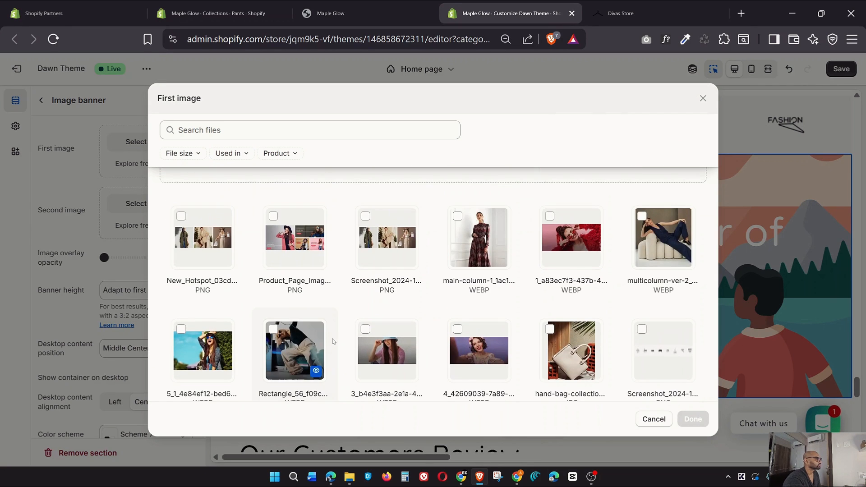
scroll(332, 340, "down", 4)
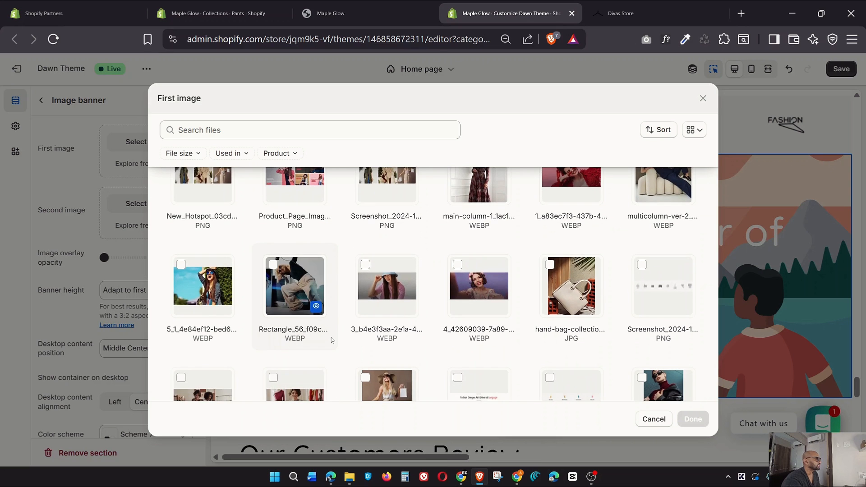
scroll(332, 340, "down", 2)
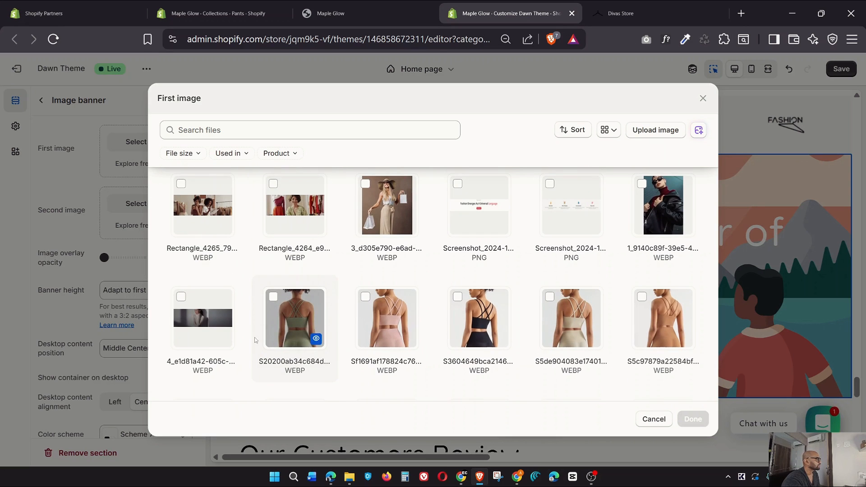
left_click(180, 296)
left_click(698, 419)
Check the Divas Store reference, then save the home page changes
left_click(621, 13)
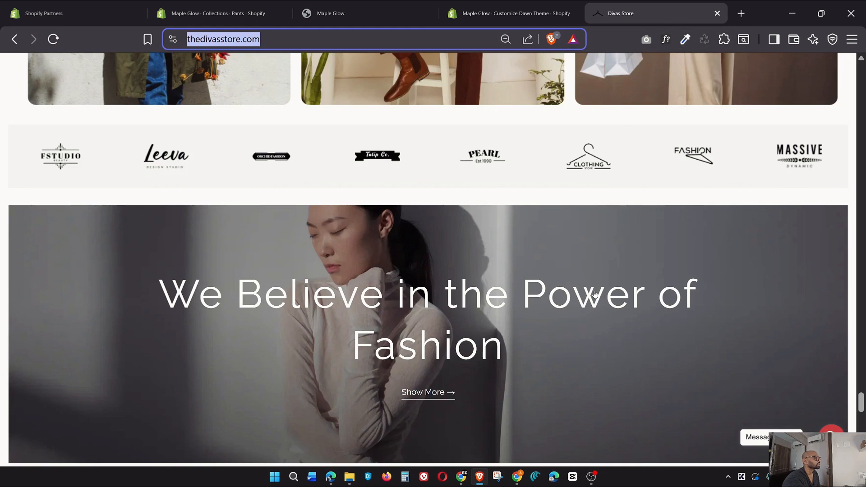
scroll(595, 291, "down", 10)
scroll(594, 291, "up", 20)
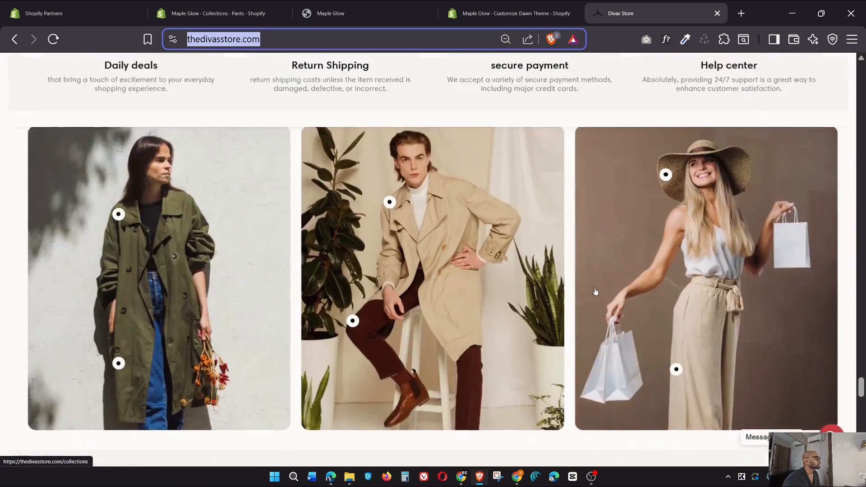
scroll(596, 291, "up", 5)
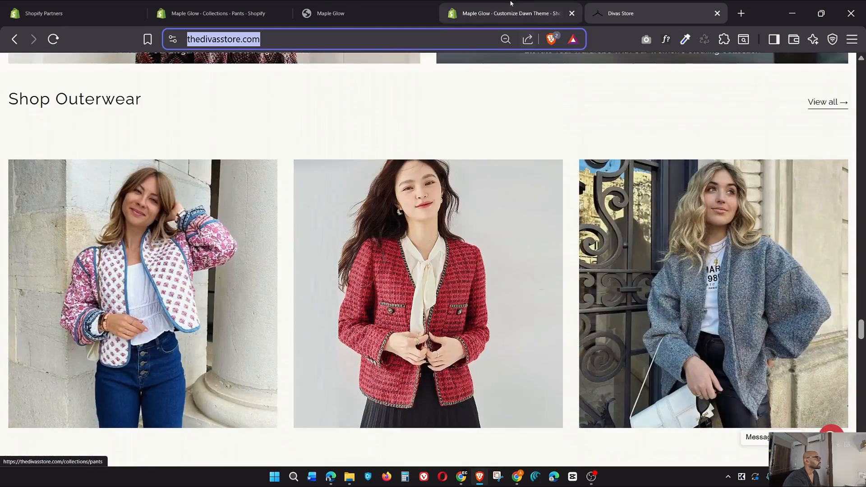
left_click(509, 13)
scroll(805, 207, "down", 5)
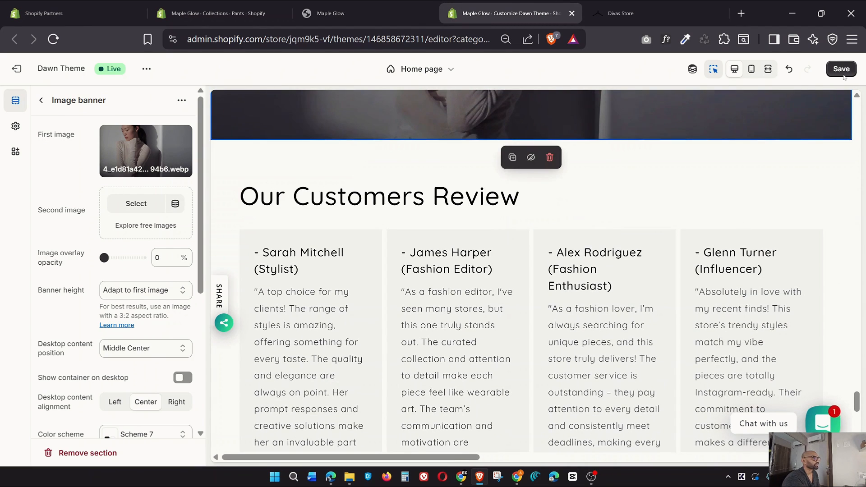
left_click(842, 70)
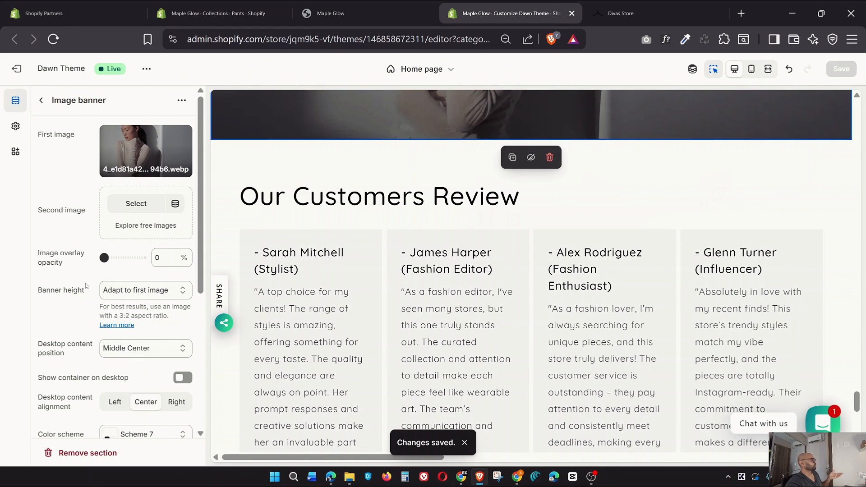
scroll(85, 285, "down", 5)
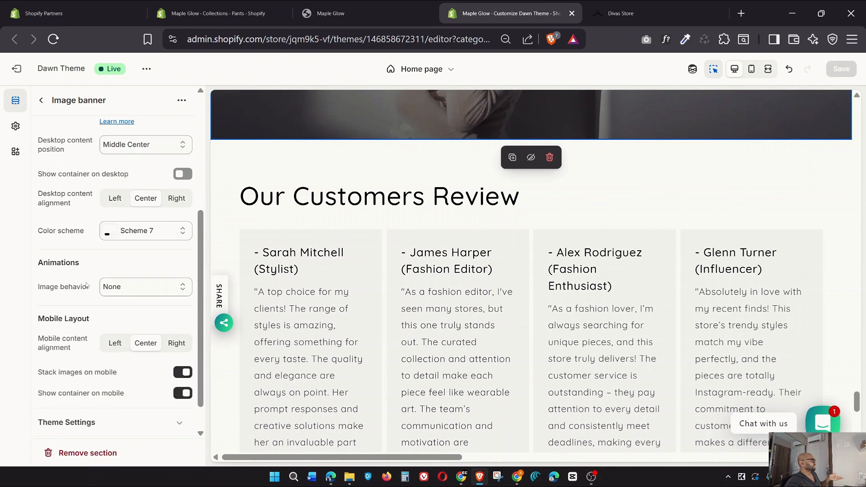
scroll(85, 285, "up", 5)
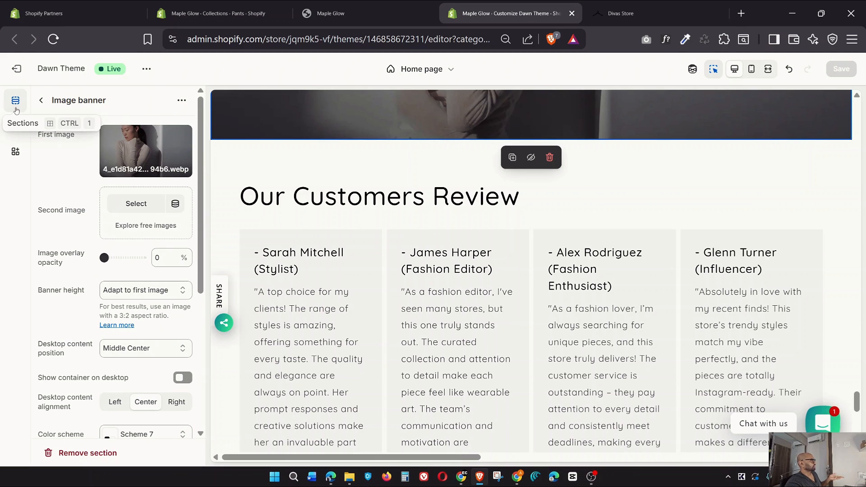
Inspect the existing Multicolumn section's review columns and settings without adding any section
left_click(41, 101)
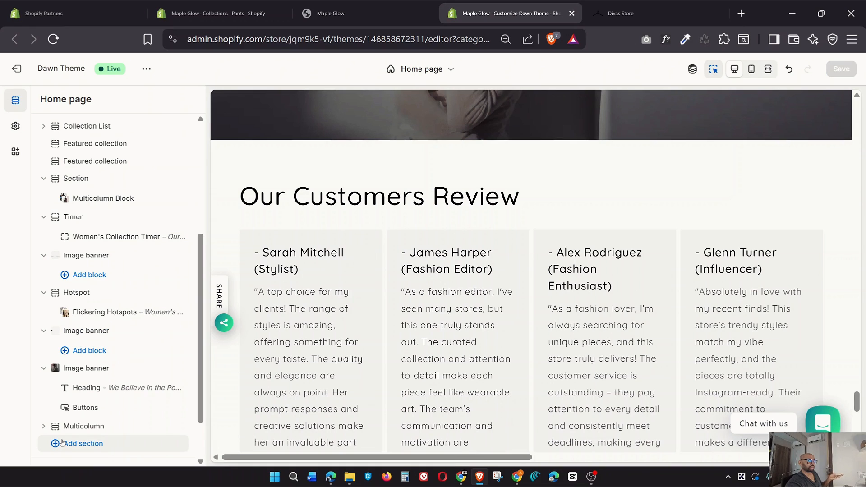
left_click(57, 446)
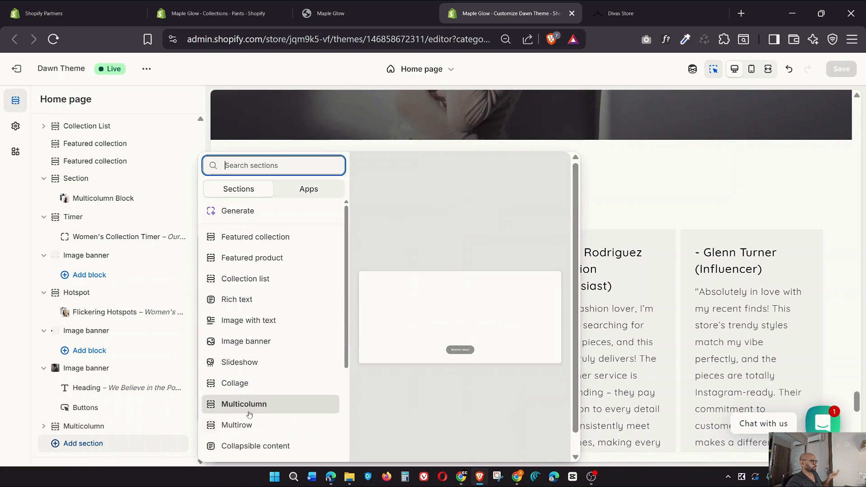
left_click(6, 392)
scroll(441, 343, "down", 2)
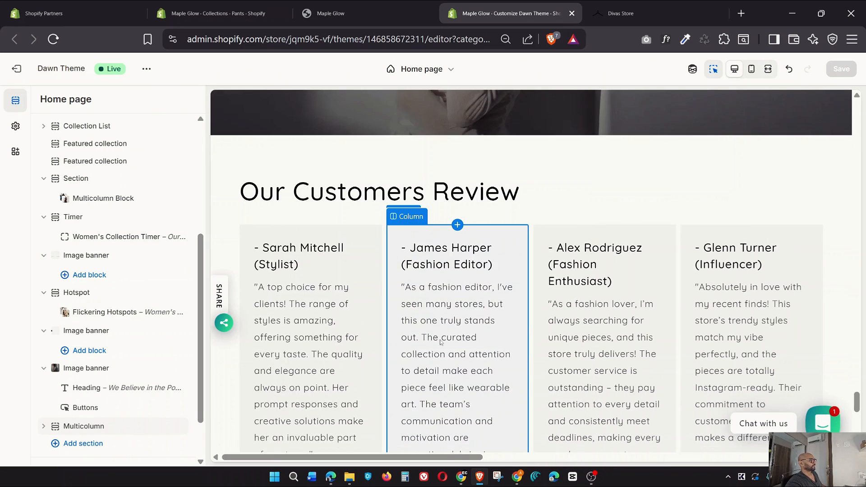
scroll(438, 345, "up", 1)
scroll(119, 374, "down", 2)
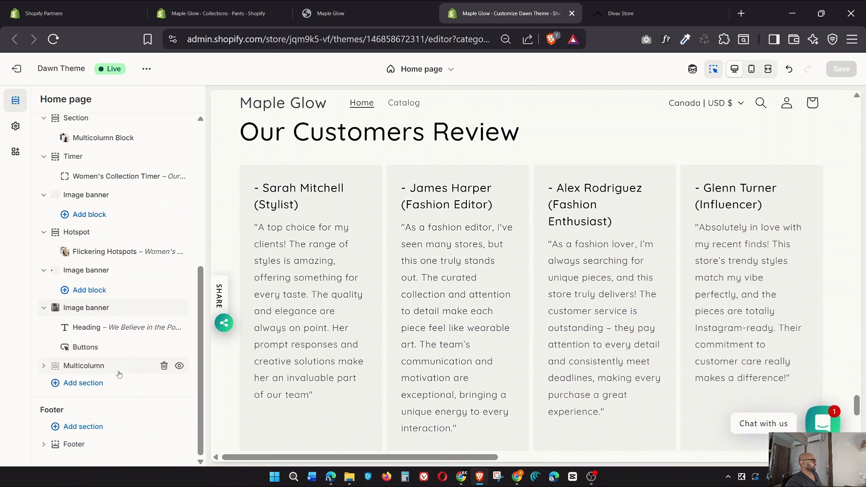
left_click(43, 365)
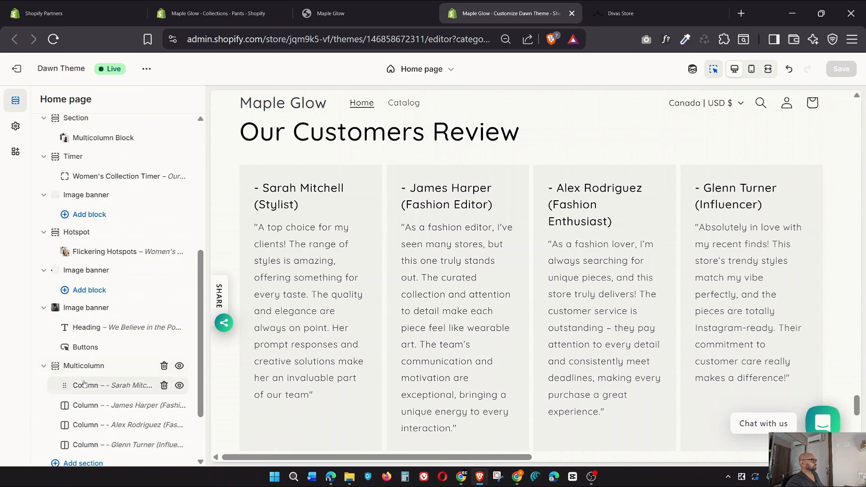
left_click(82, 365)
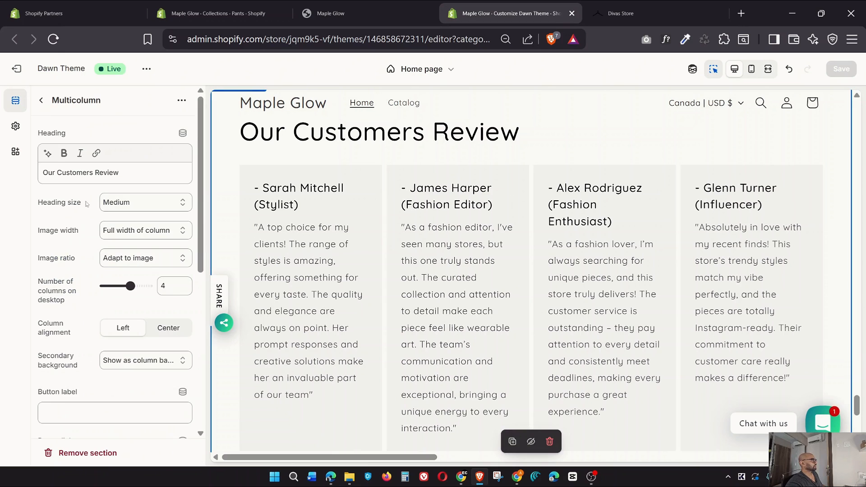
left_click(42, 101)
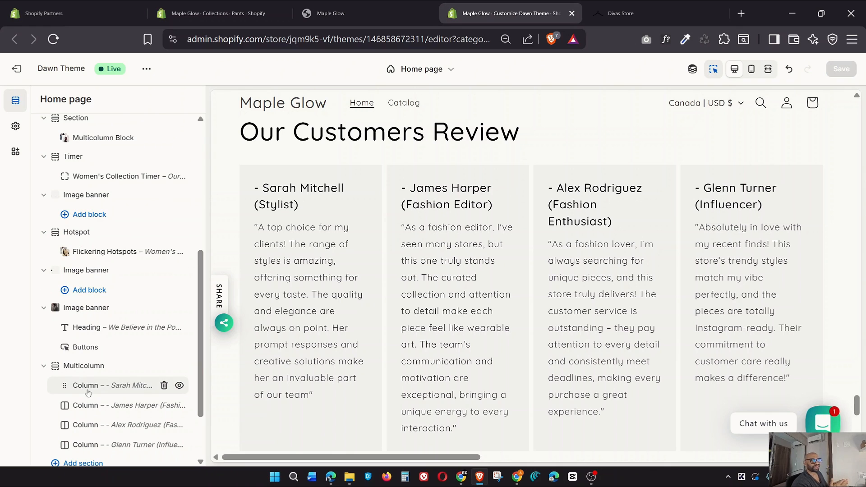
left_click(43, 366)
Add a new Multicolumn section, then delete that empty placeholder
left_click(57, 384)
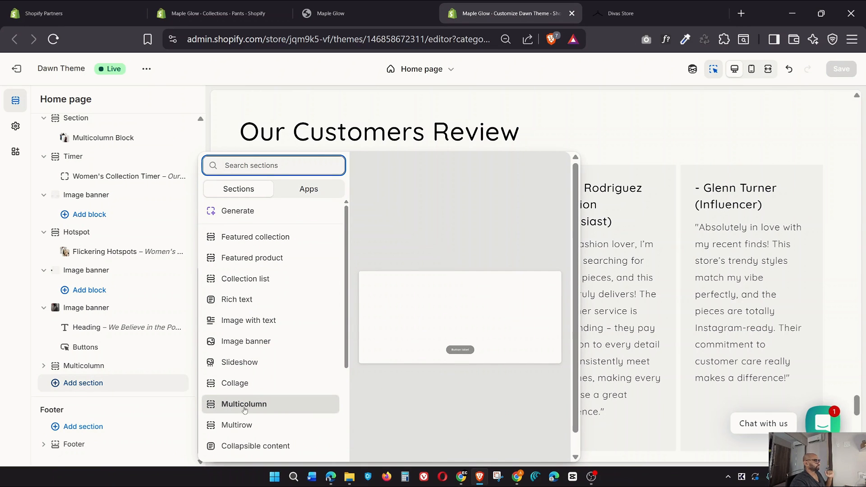
left_click(225, 406)
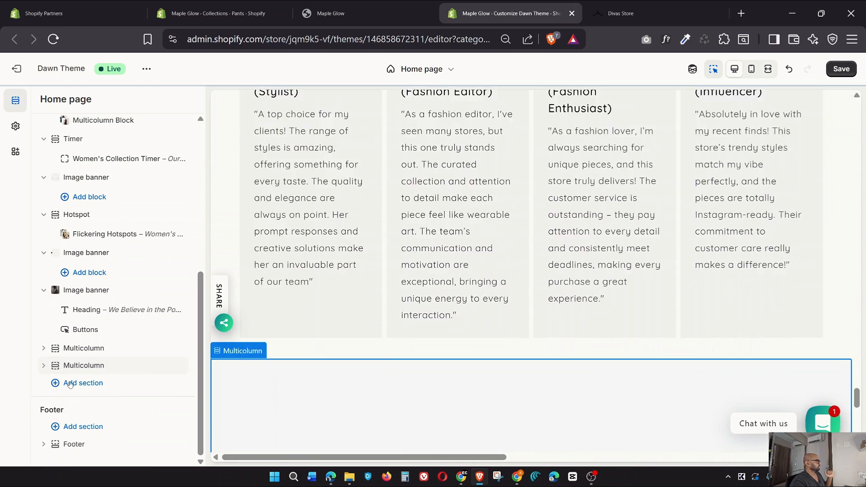
left_click(56, 367)
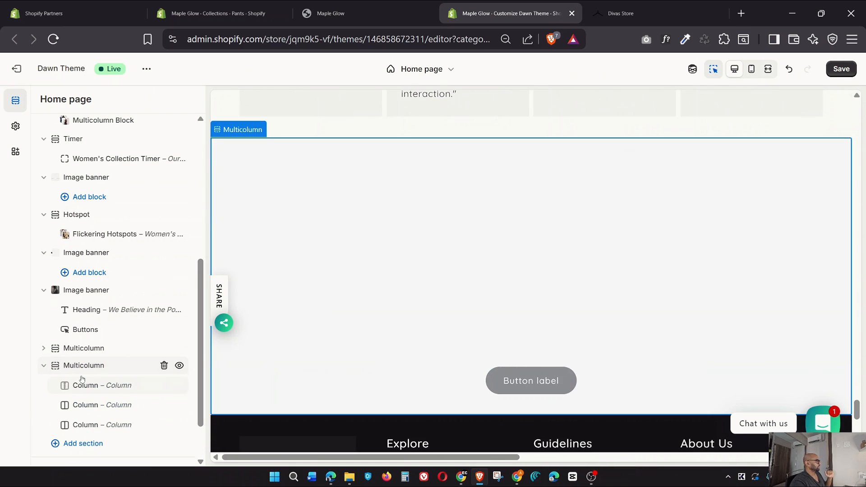
left_click(164, 365)
Review the Our Customers Review Multicolumn settings again and return to the section list
left_click(43, 371)
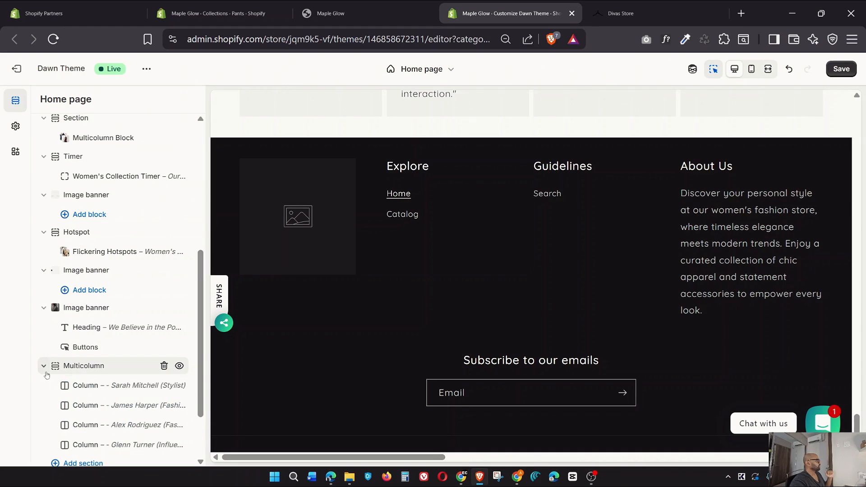
left_click(88, 369)
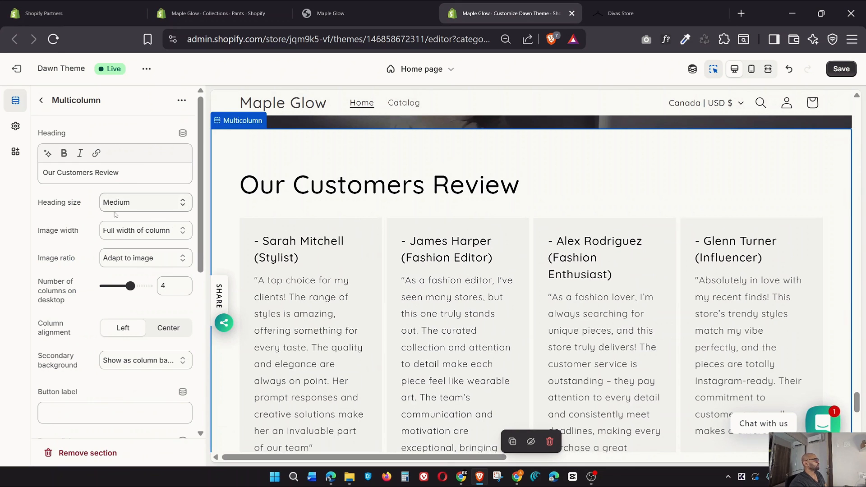
scroll(116, 215, "down", 6)
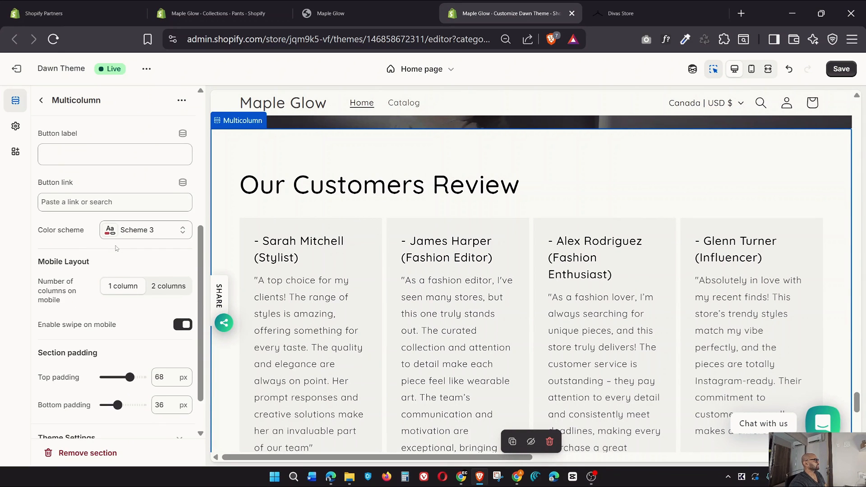
scroll(116, 247, "down", 2)
scroll(90, 203, "up", 10)
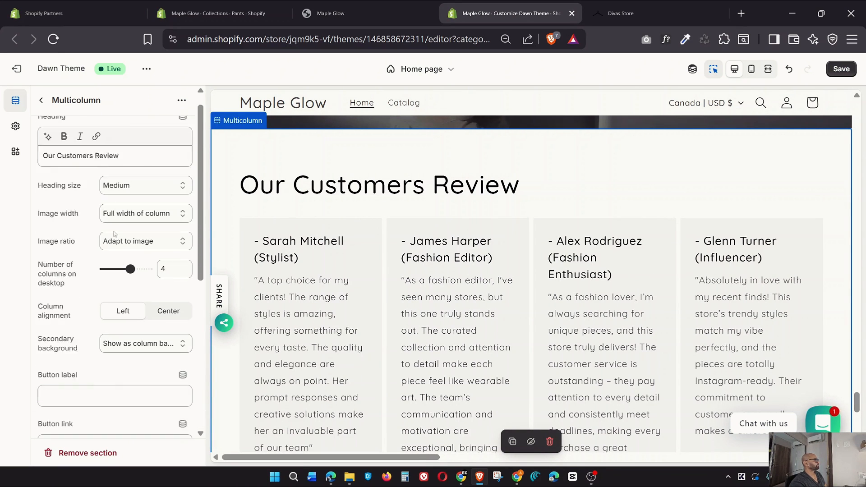
left_click(42, 100)
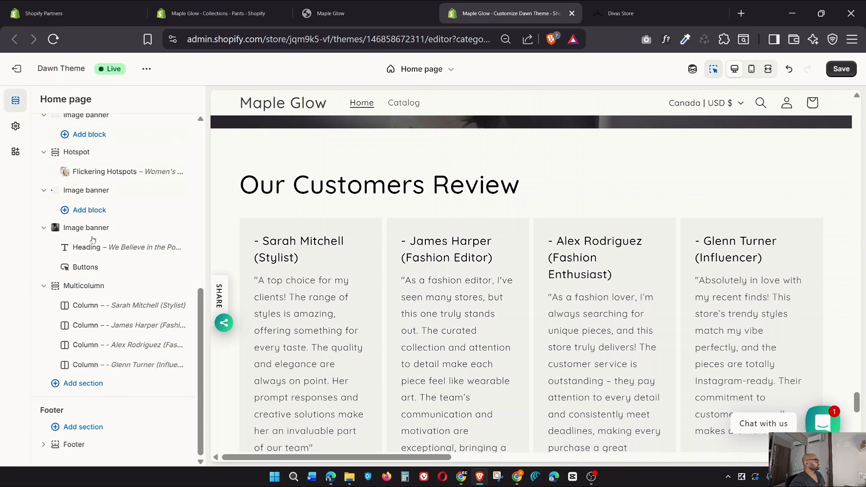
Check the first review column's settings
left_click(88, 310)
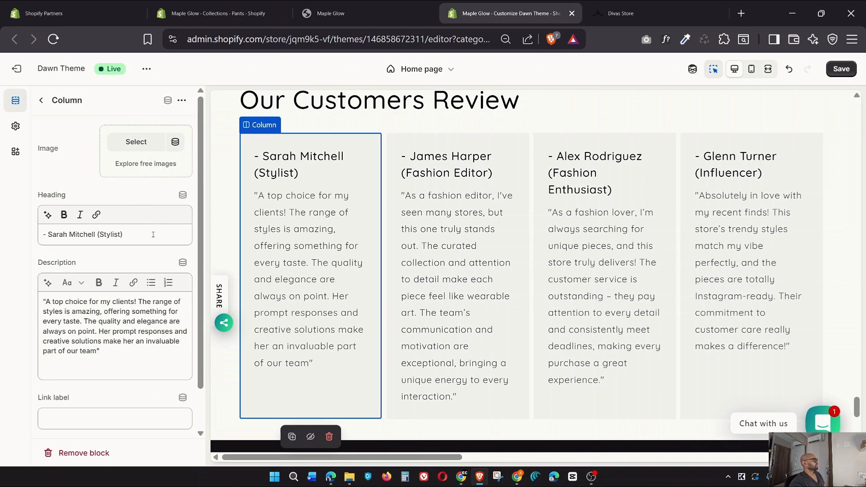
scroll(93, 285, "down", 2)
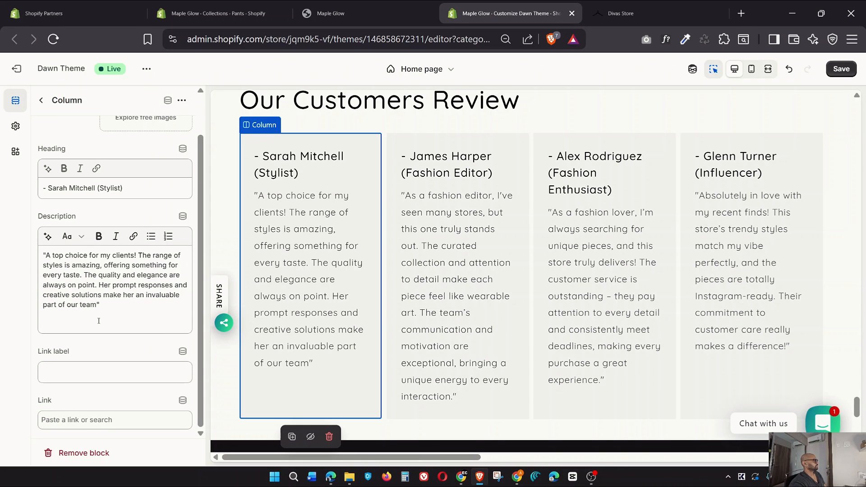
left_click(42, 101)
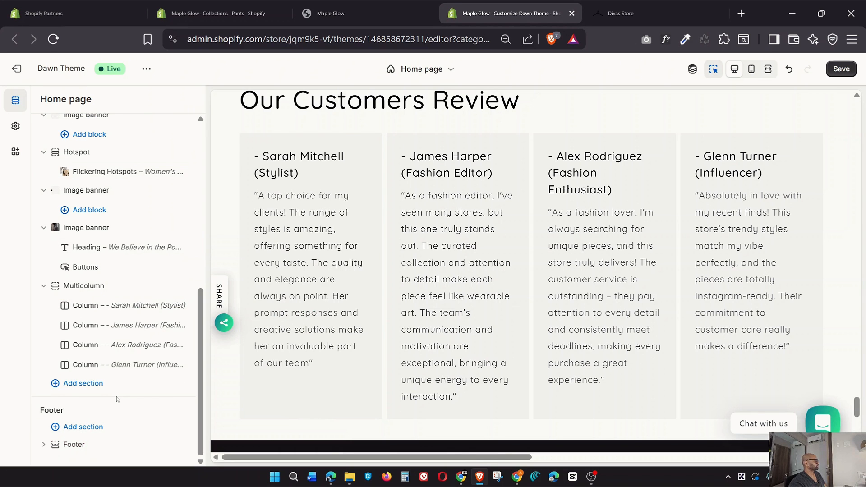
Save the home page changes and switch to the live Maple Glow storefront
scroll(117, 398, "up", 5)
scroll(502, 341, "down", 10)
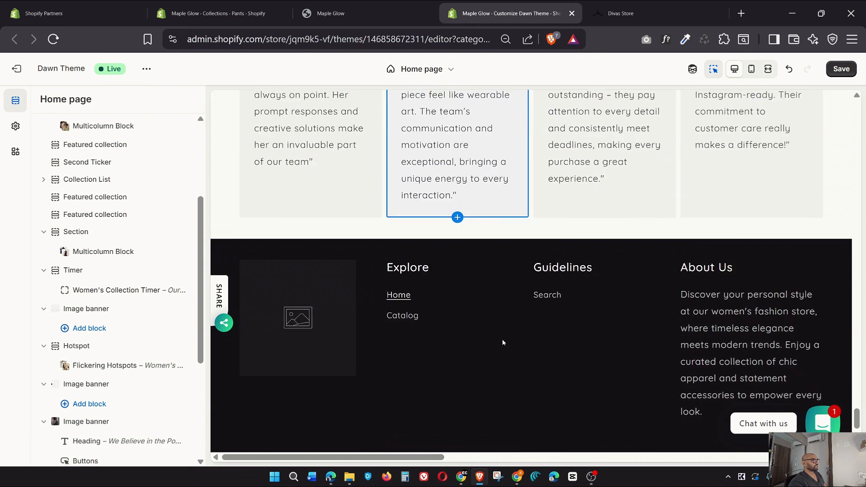
scroll(502, 341, "up", 2)
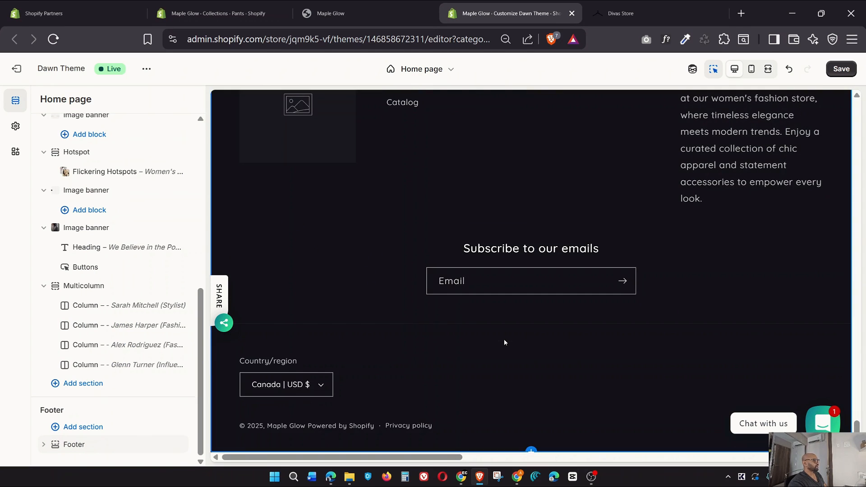
scroll(504, 339, "up", 3)
scroll(504, 339, "up", 10)
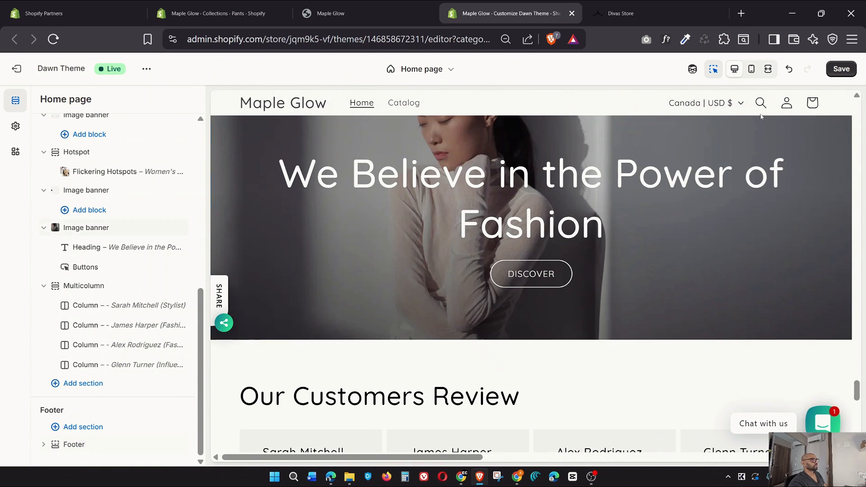
left_click(841, 70)
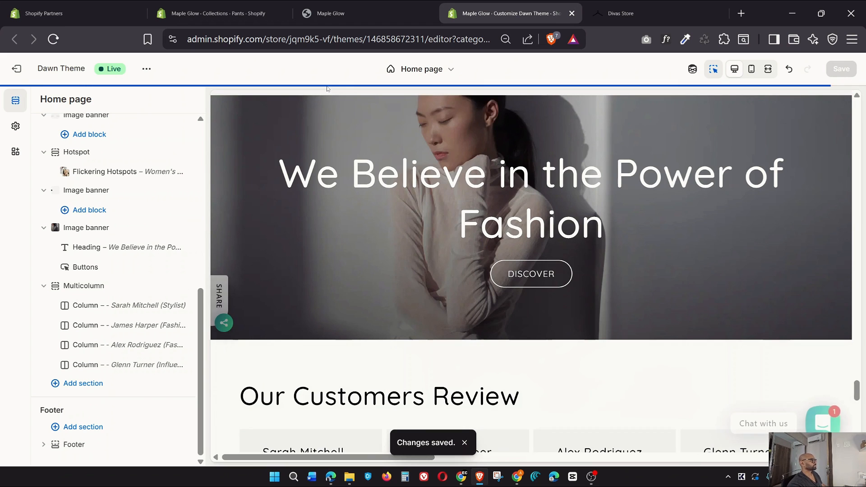
left_click(348, 5)
scroll(411, 87, "up", 10)
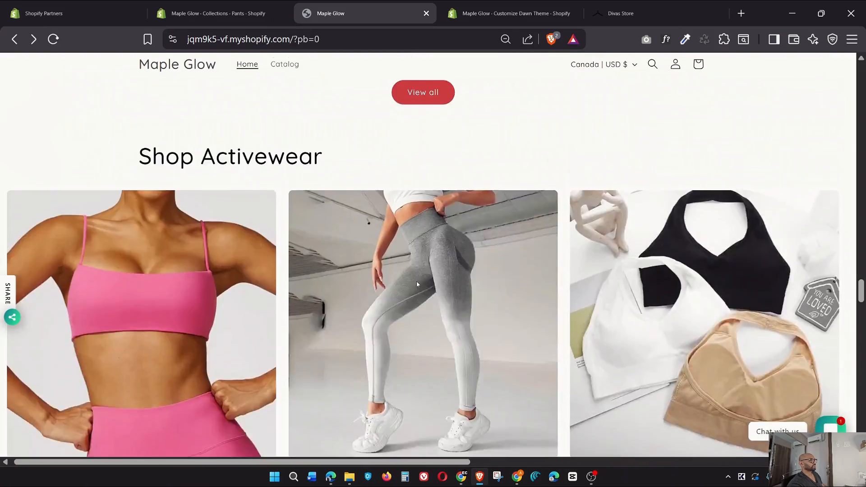
scroll(417, 284, "up", 15)
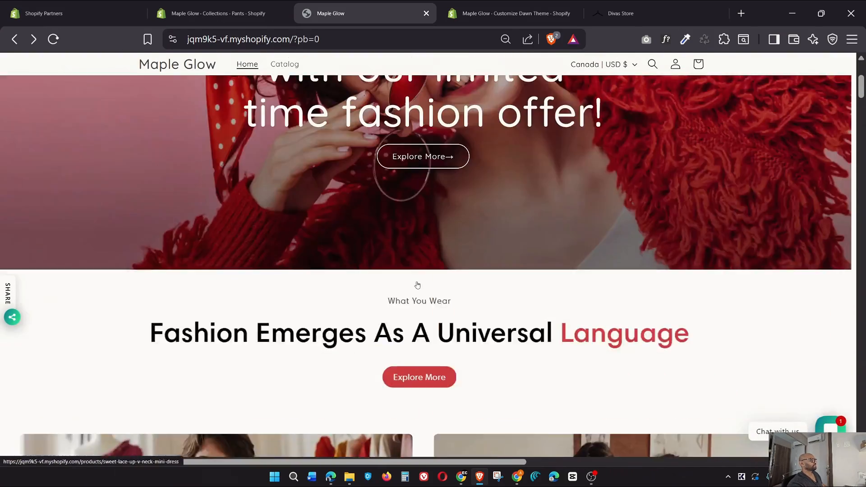
scroll(417, 284, "up", 5)
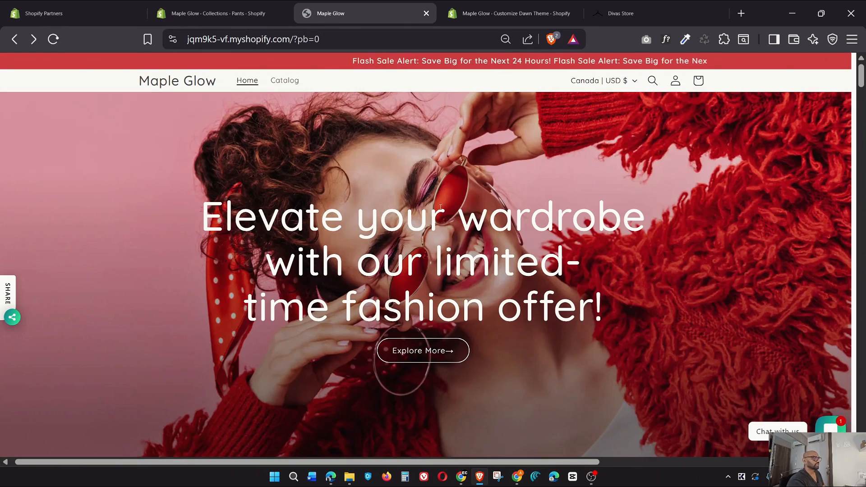
scroll(440, 207, "down", 10)
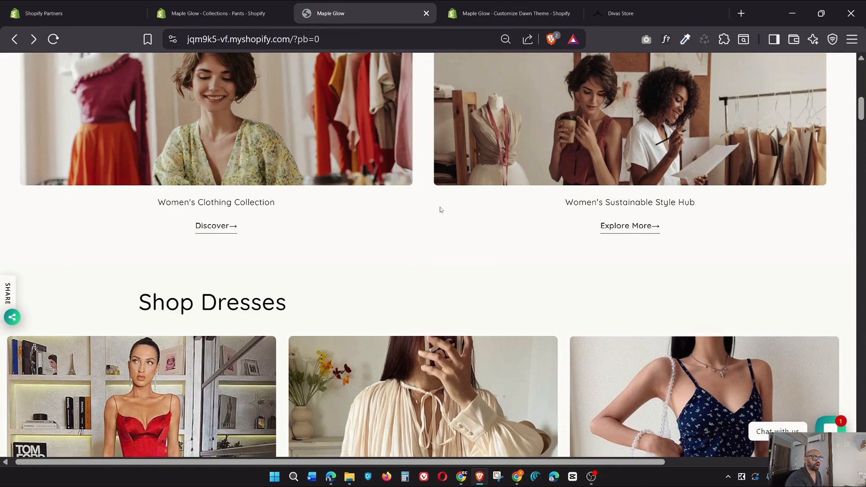
scroll(441, 210, "down", 15)
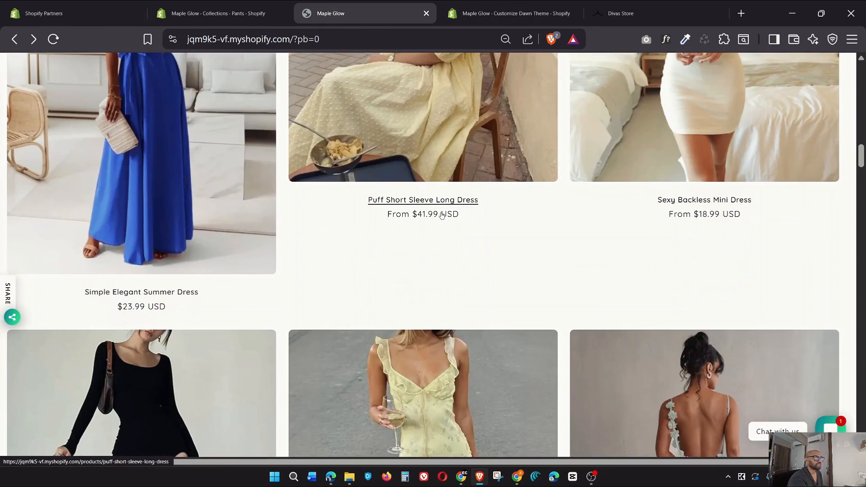
scroll(442, 215, "down", 20)
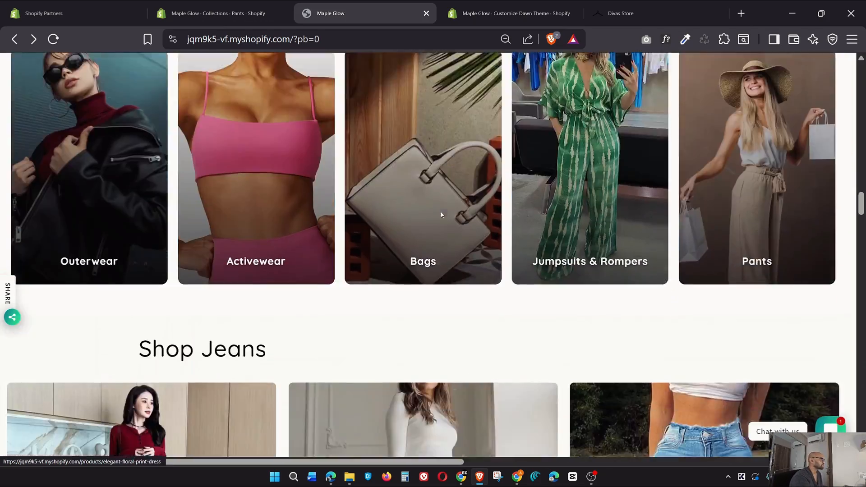
scroll(442, 215, "down", 7)
scroll(442, 215, "down", 20)
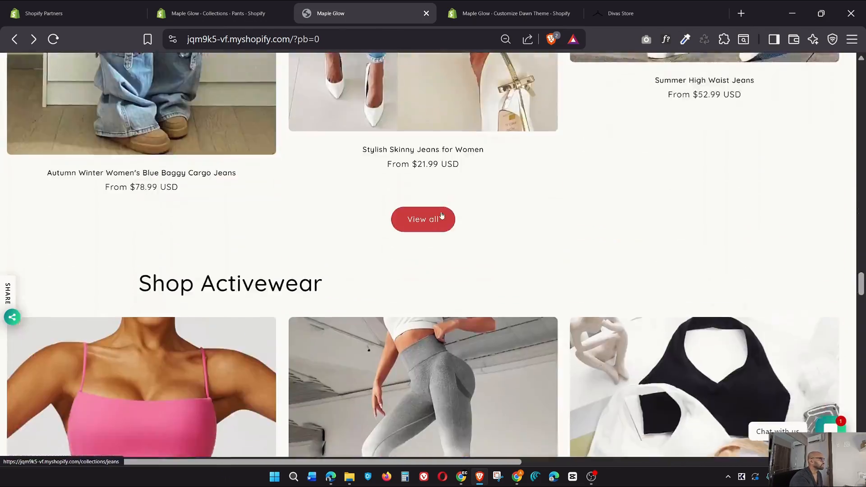
scroll(441, 215, "up", 20)
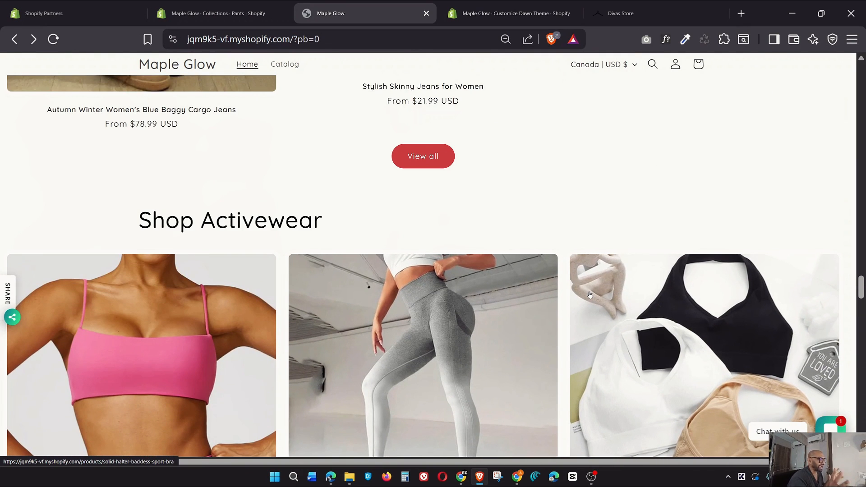
scroll(521, 238, "up", 8)
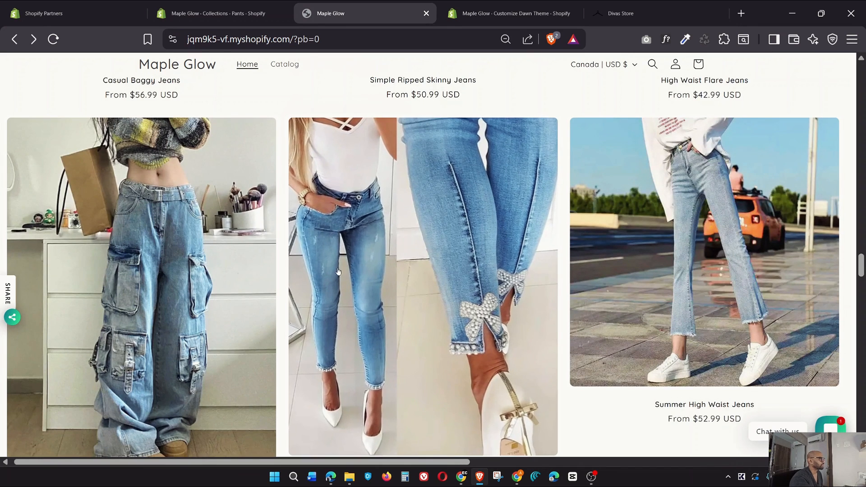
scroll(443, 319, "down", 3)
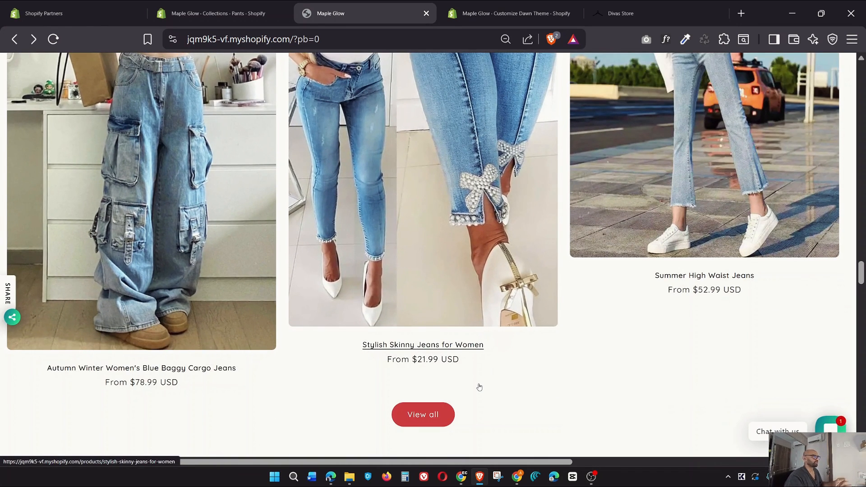
scroll(479, 386, "up", 10)
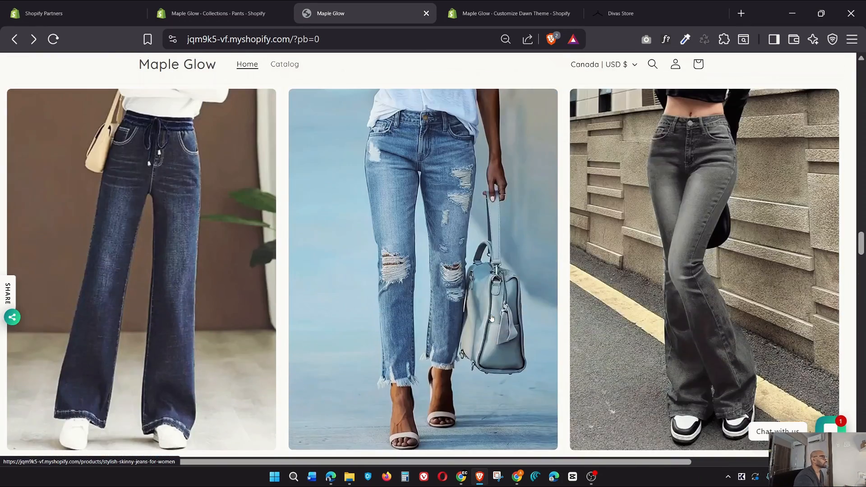
scroll(491, 318, "up", 4)
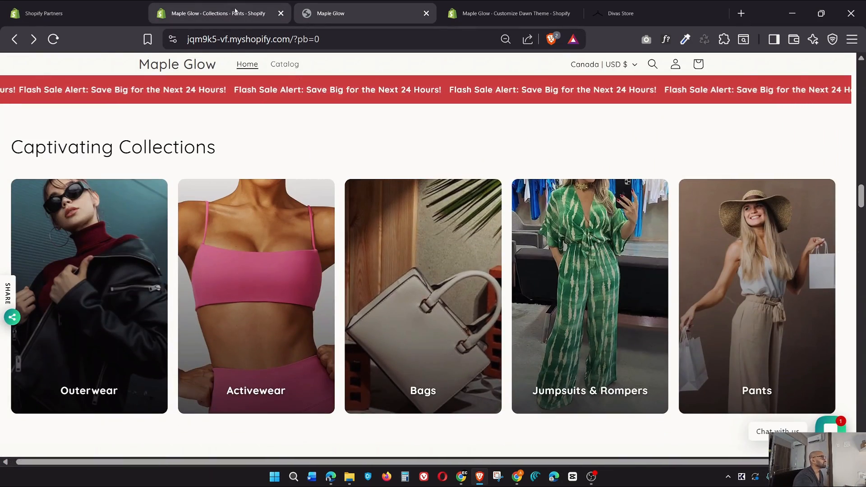
Open Products > Collections in the admin, glancing at the storefront in between
left_click(212, 13)
left_click(44, 137)
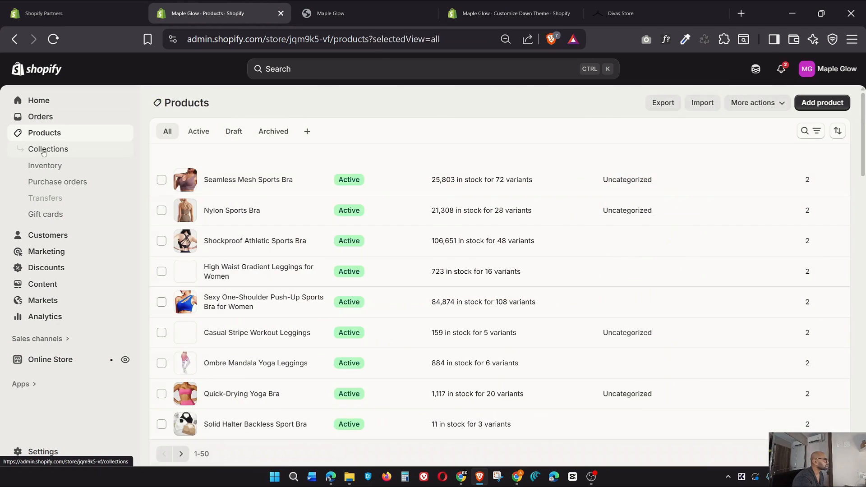
left_click(44, 149)
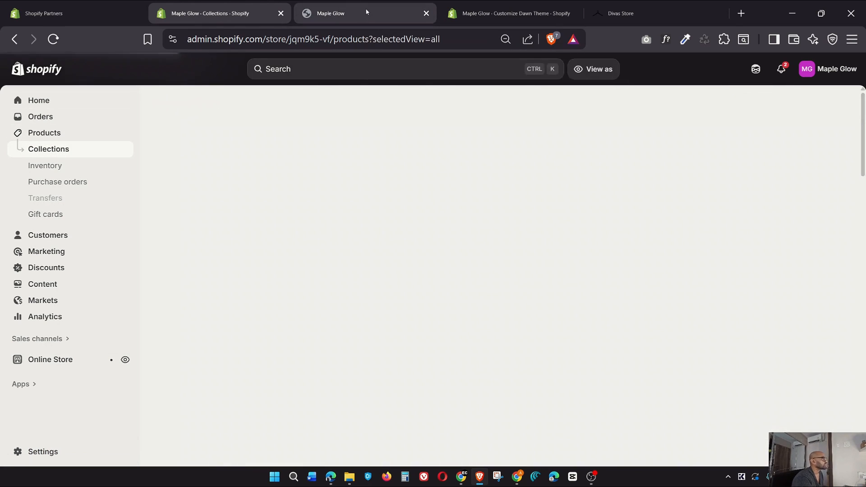
left_click(366, 12)
scroll(417, 218, "down", 8)
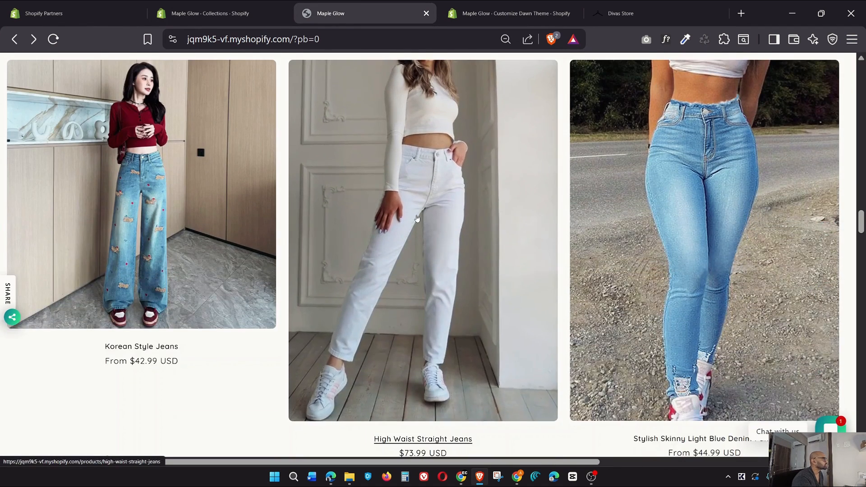
scroll(417, 218, "up", 3)
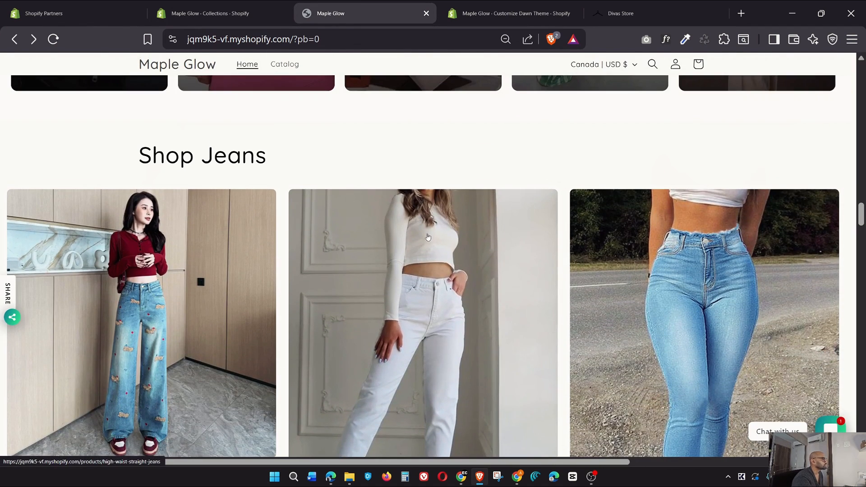
left_click(210, 13)
Recheck the jeans products on the storefront, then return to the Collections list
left_click(343, 13)
scroll(388, 225, "down", 3)
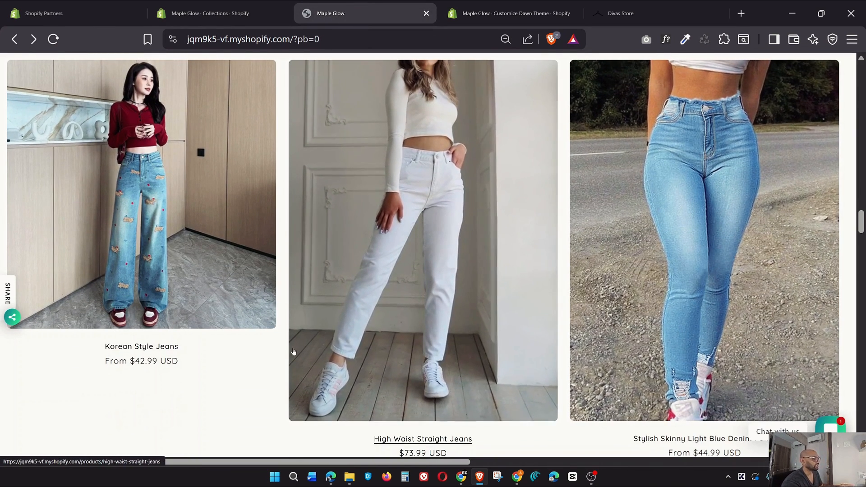
scroll(203, 337, "down", 12)
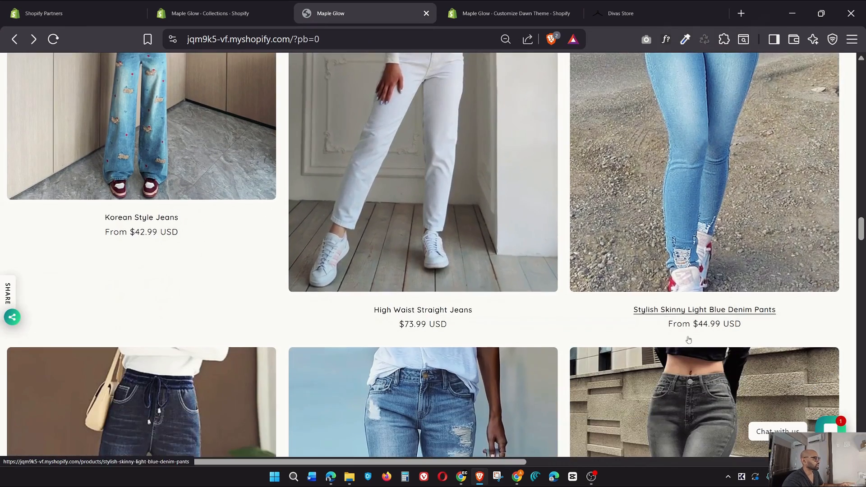
scroll(571, 283, "down", 8)
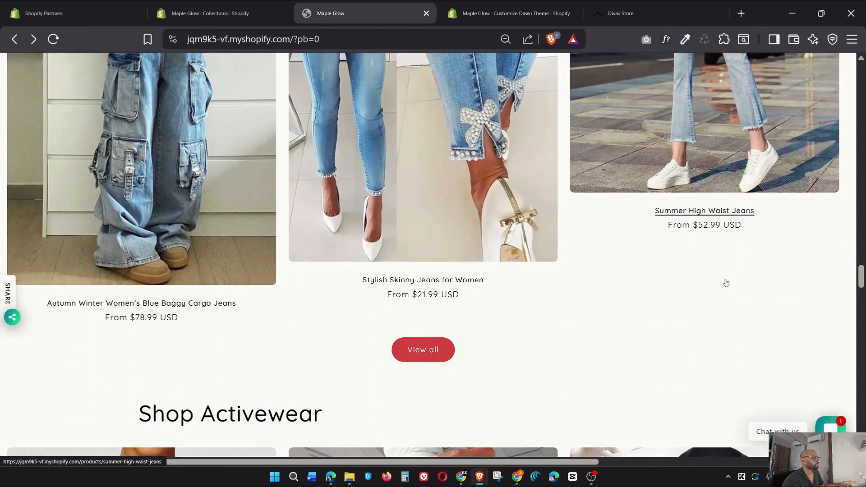
left_click(207, 13)
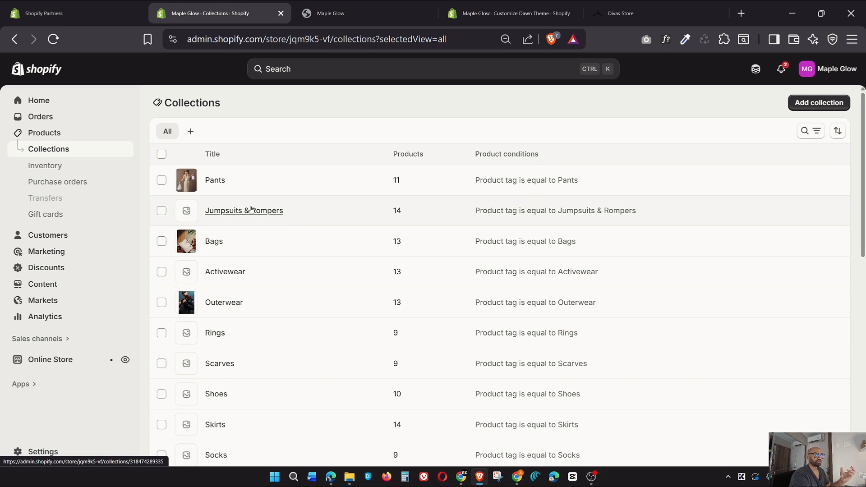
Open the Jeans collection and change its product sort from Best selling to Manually
scroll(290, 359, "down", 3)
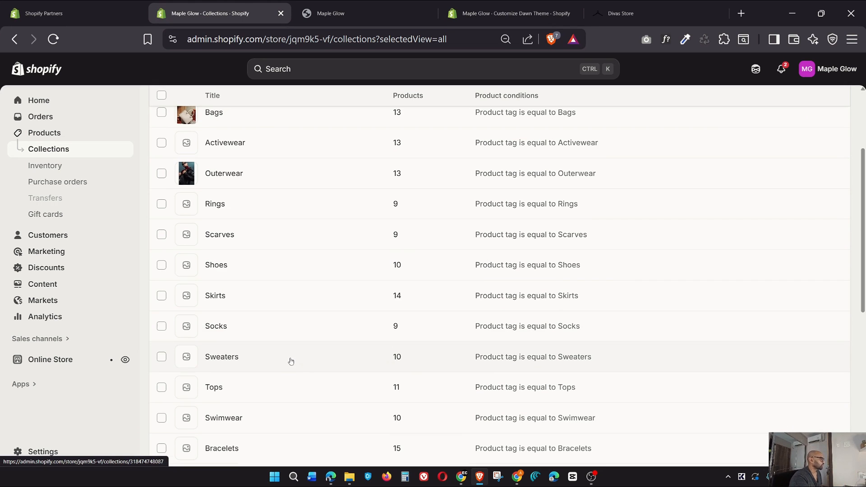
scroll(299, 374, "down", 4)
scroll(300, 374, "down", 2)
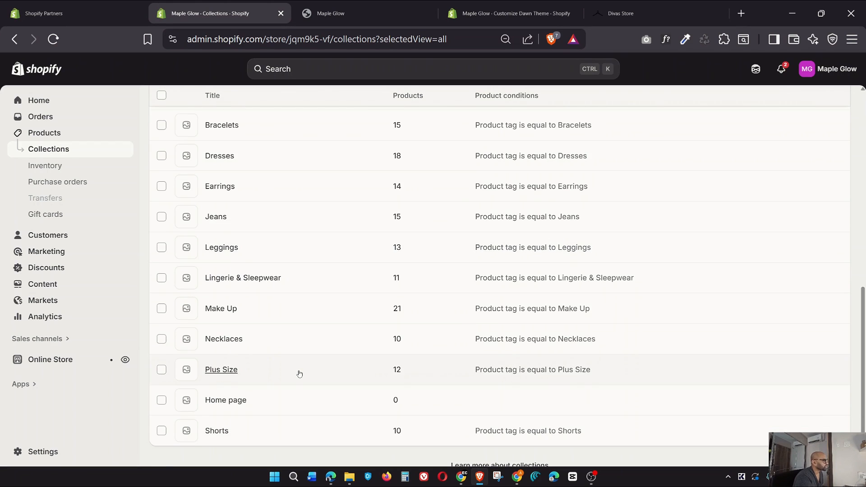
scroll(300, 374, "up", 5)
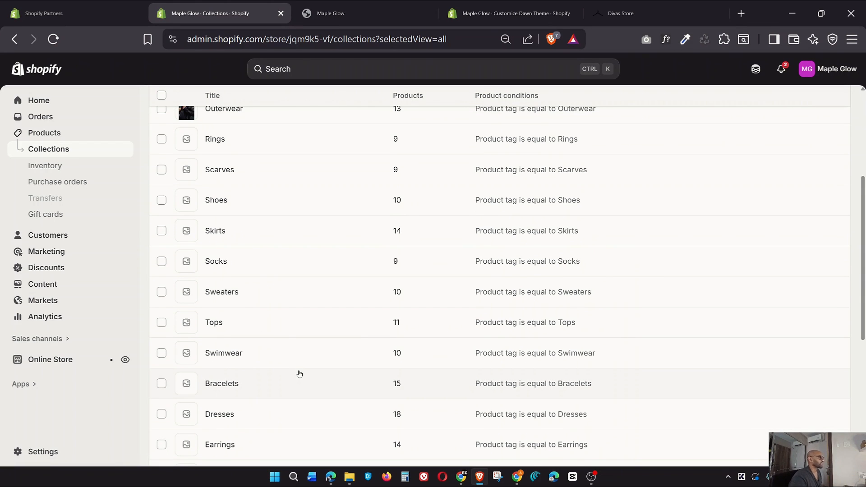
scroll(353, 311, "up", 4)
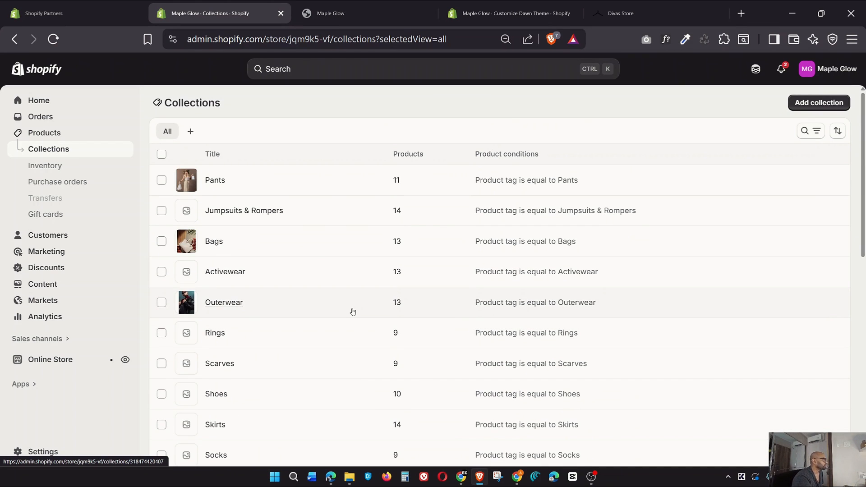
scroll(314, 223, "down", 6)
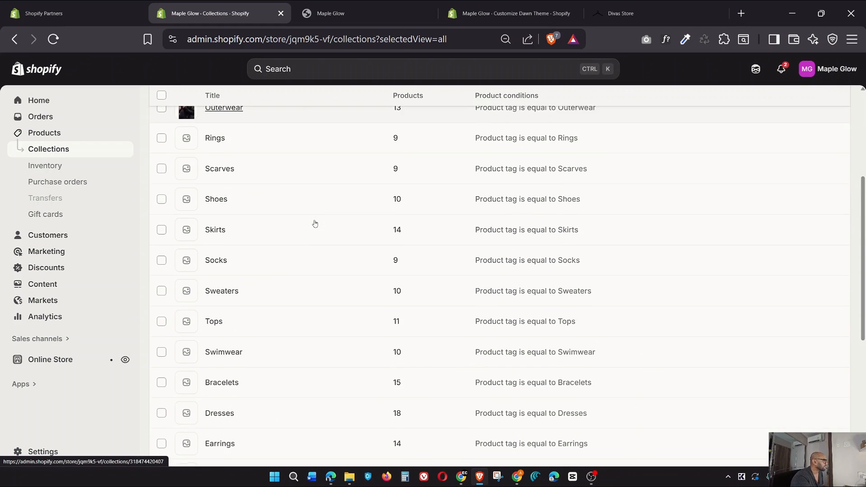
scroll(316, 248, "down", 2)
left_click(310, 285)
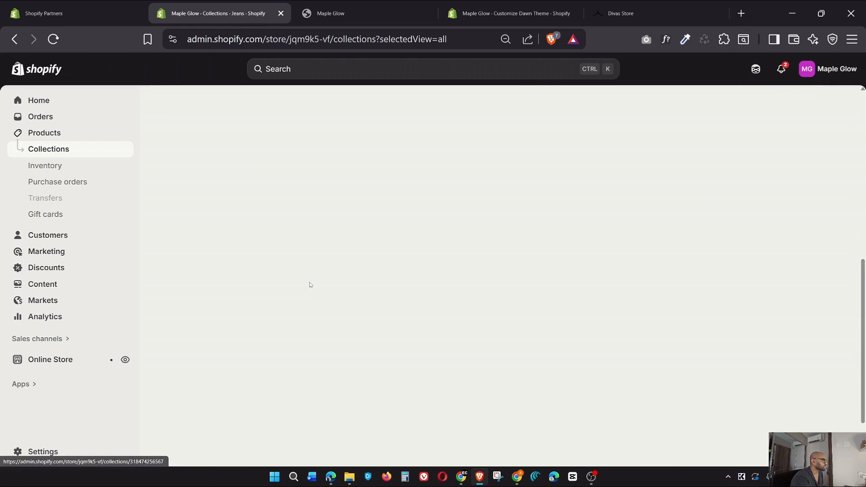
scroll(618, 212, "down", 7)
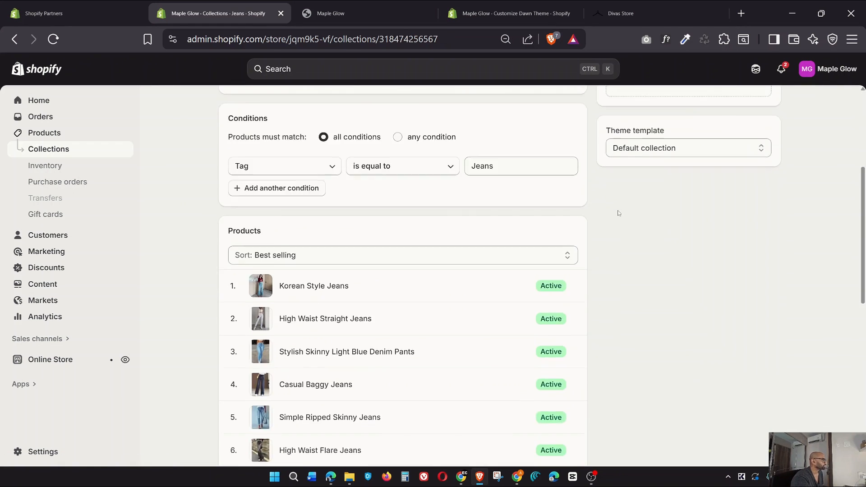
left_click(310, 140)
left_click(268, 264)
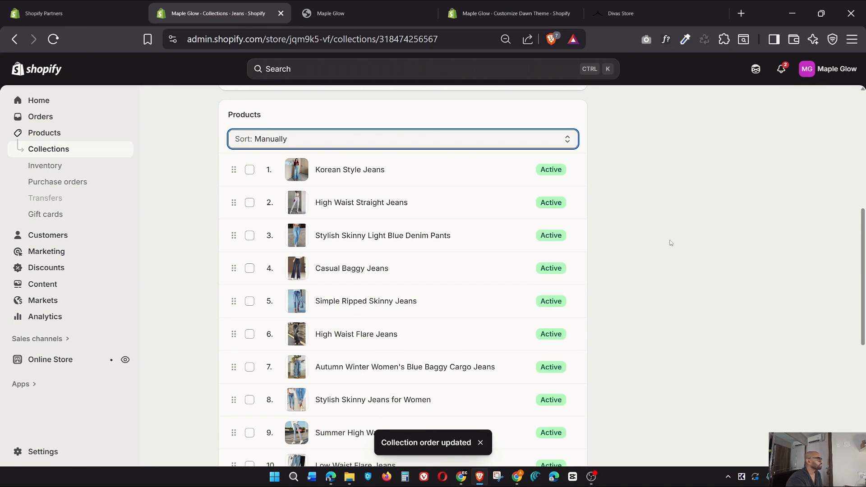
scroll(670, 243, "down", 1)
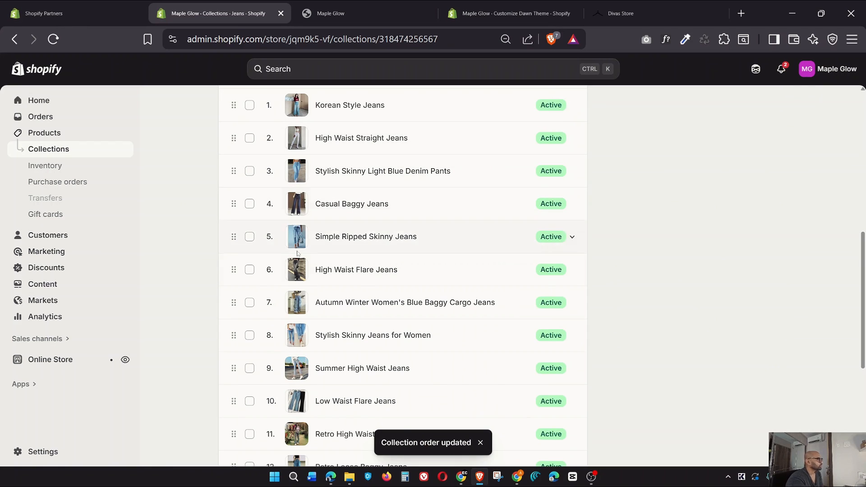
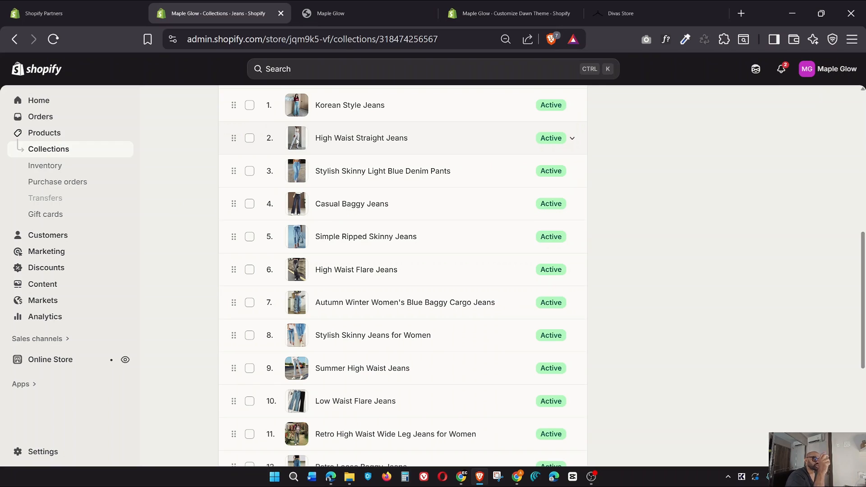
Check the current jeans order on the live storefront, then return to the admin collection
left_click(389, 10)
scroll(371, 188, "up", 6)
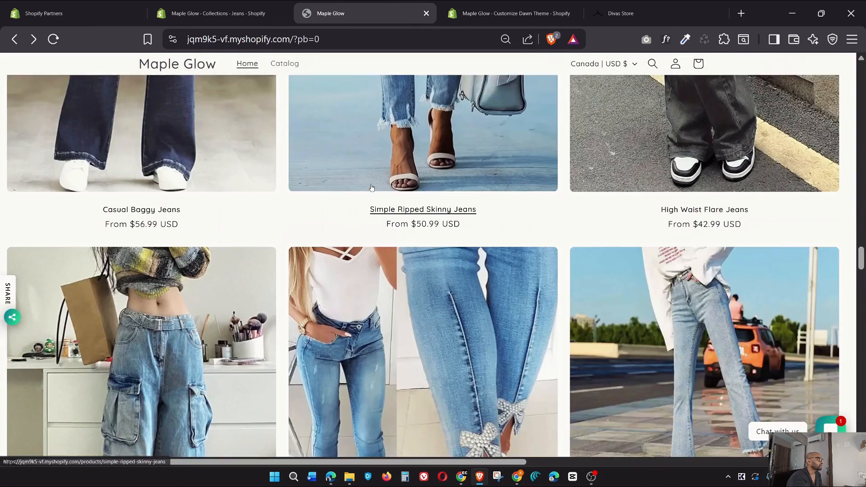
scroll(370, 187, "up", 10)
scroll(391, 164, "down", 3)
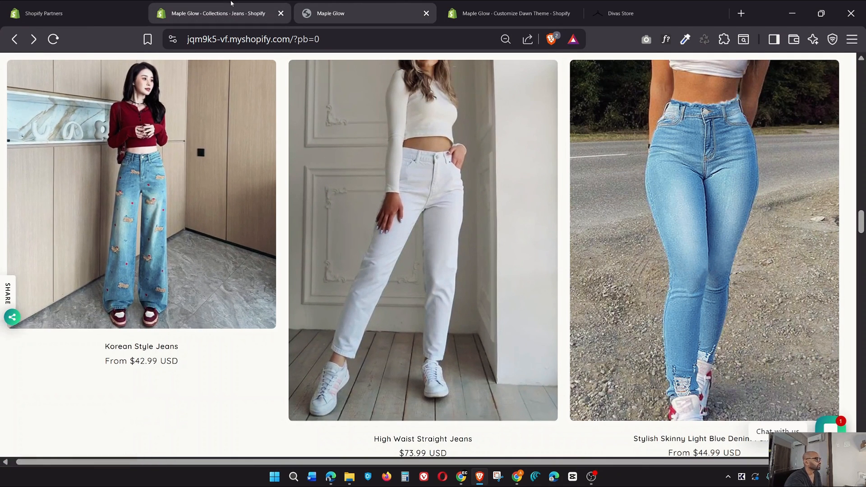
left_click(212, 13)
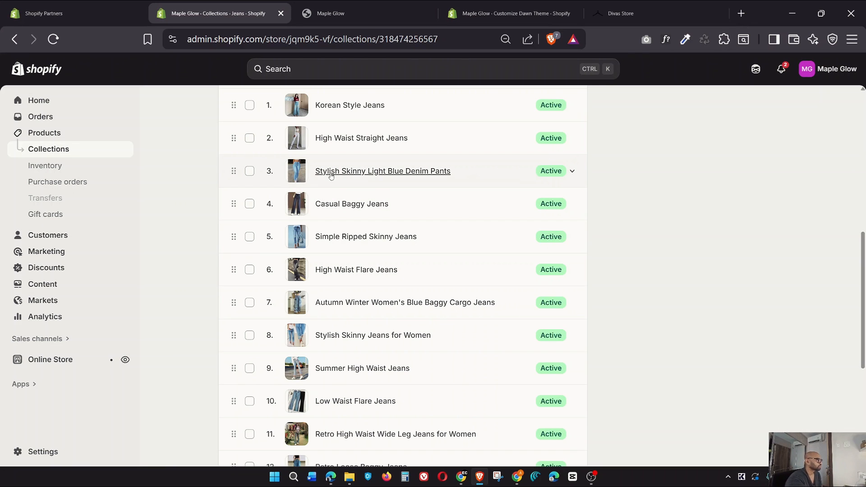
Drag Stylish Skinny Light Blue Denim Pants to first and Simple Ripped Skinny Jeans to fourth
left_click_drag(234, 138, 234, 171)
scroll(301, 256, "down", 2)
left_click_drag(234, 267, 243, 194)
scroll(226, 252, "down", 2)
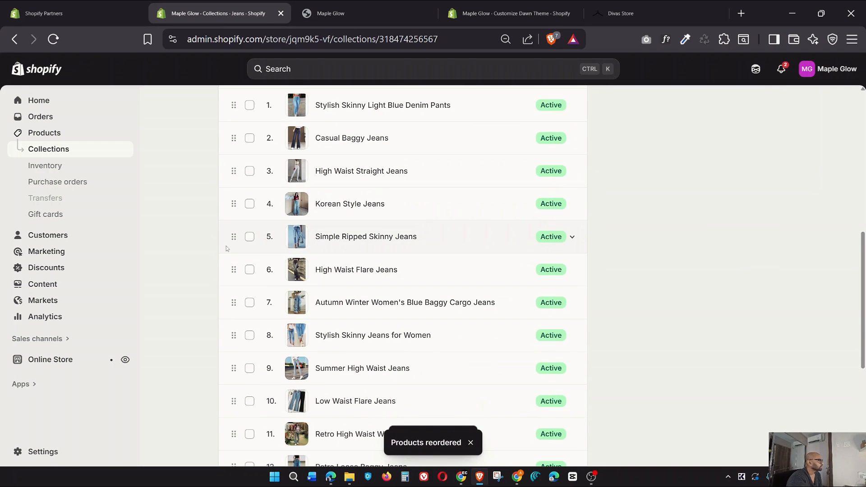
left_click_drag(234, 241, 233, 203)
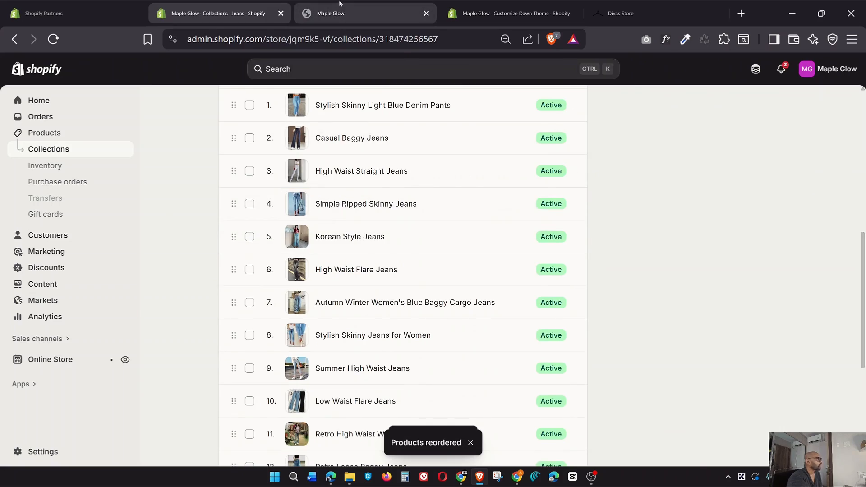
View the new jeans order on the storefront, then go back to the Jeans collection
left_click(331, 13)
scroll(356, 238, "down", 10)
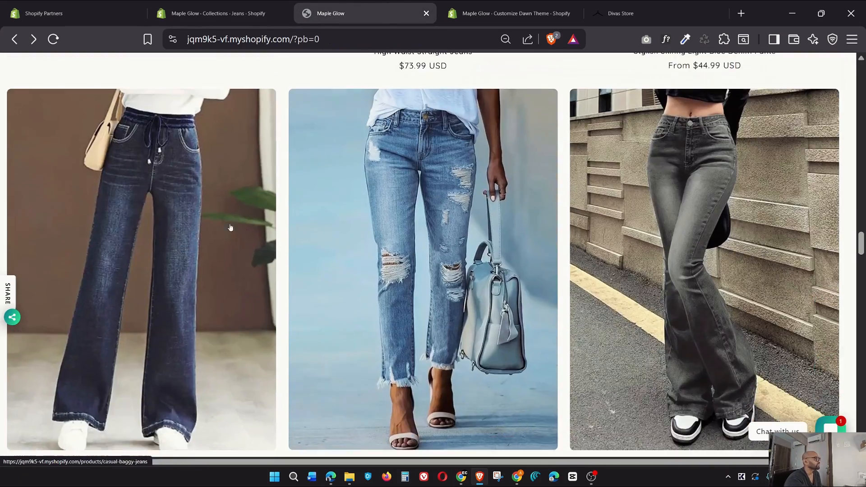
scroll(783, 218, "down", 8)
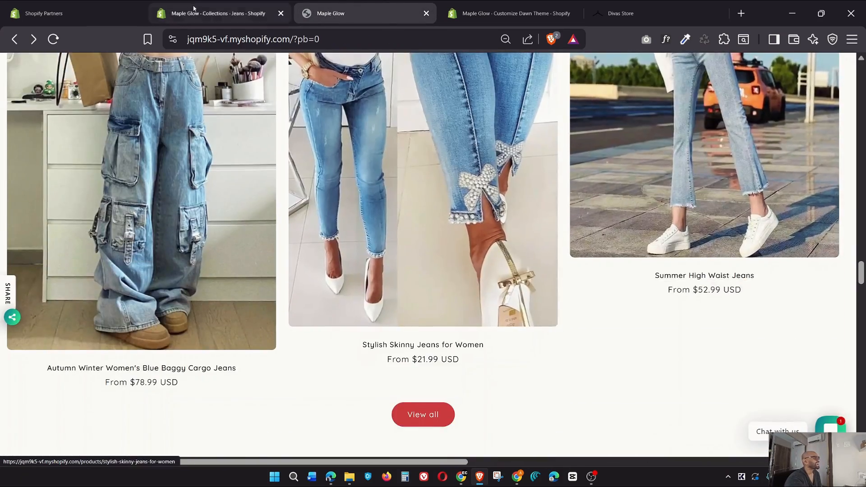
left_click(216, 13)
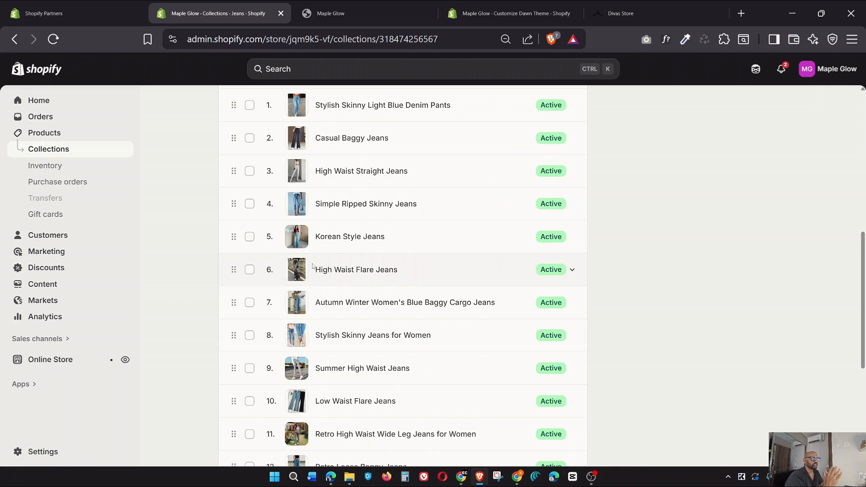
Move High Waist Flare Jeans to position 5 and Autumn Winter cargo to position 6
scroll(298, 271, "up", 4)
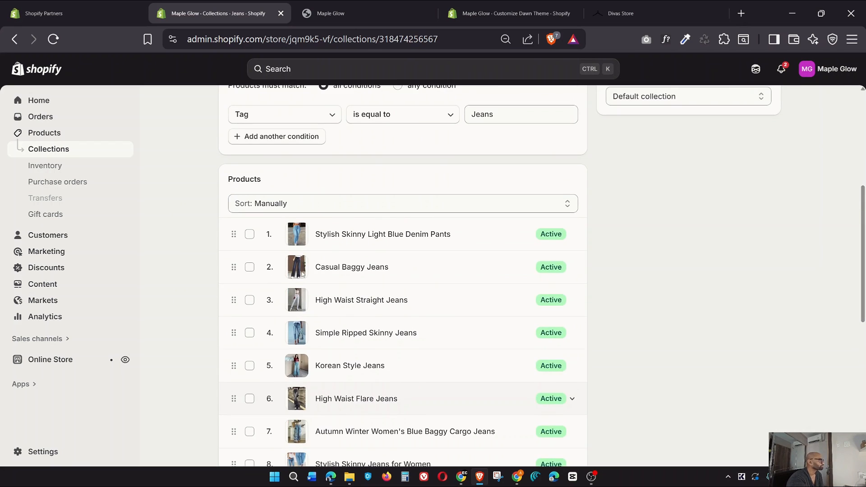
scroll(288, 198, "down", 4)
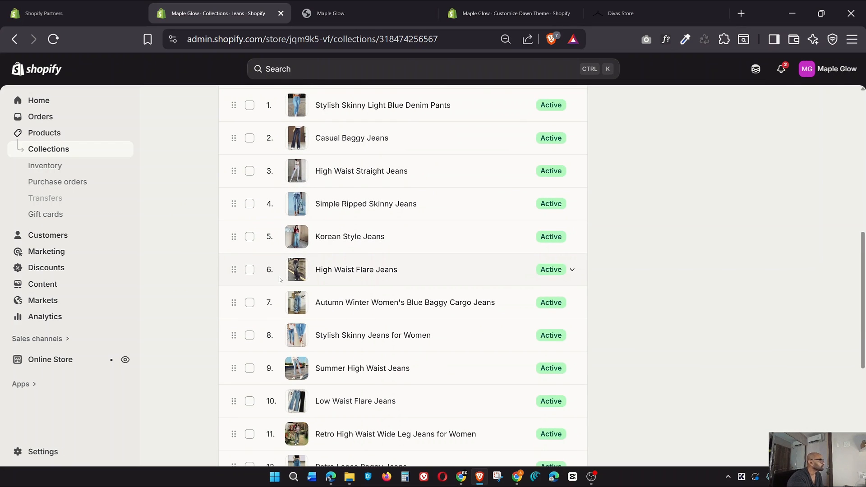
left_click_drag(234, 277, 234, 243)
left_click_drag(234, 303, 235, 270)
scroll(258, 310, "down", 1)
scroll(253, 320, "down", 1)
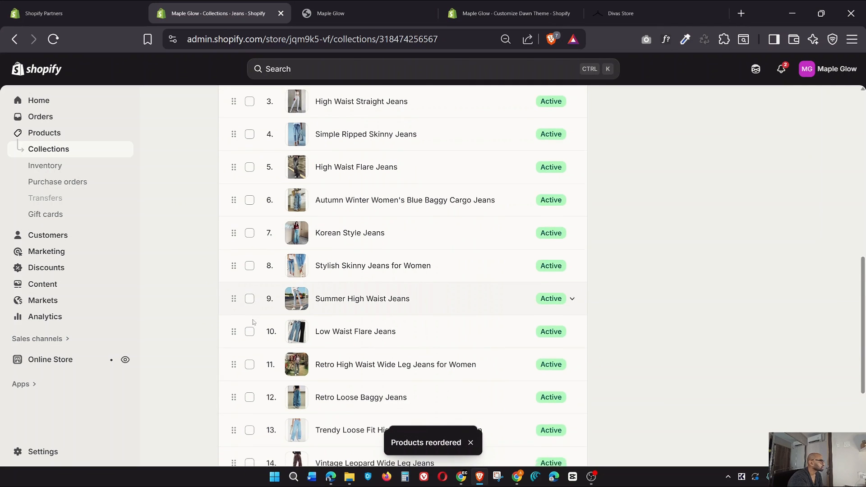
Place Trendy Loose Fit 7th, Retro Loose Baggy 8th and Stylish Skinny for Women 9th
left_click_drag(234, 374, 267, 177)
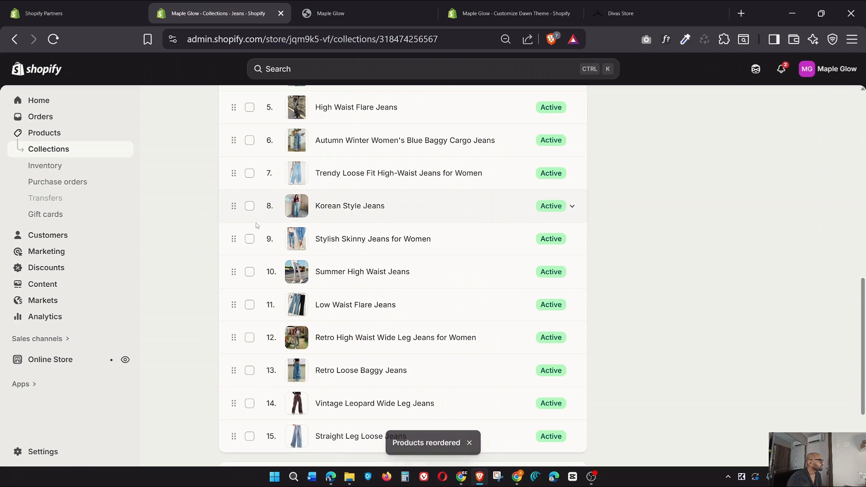
left_click_drag(234, 368, 234, 205)
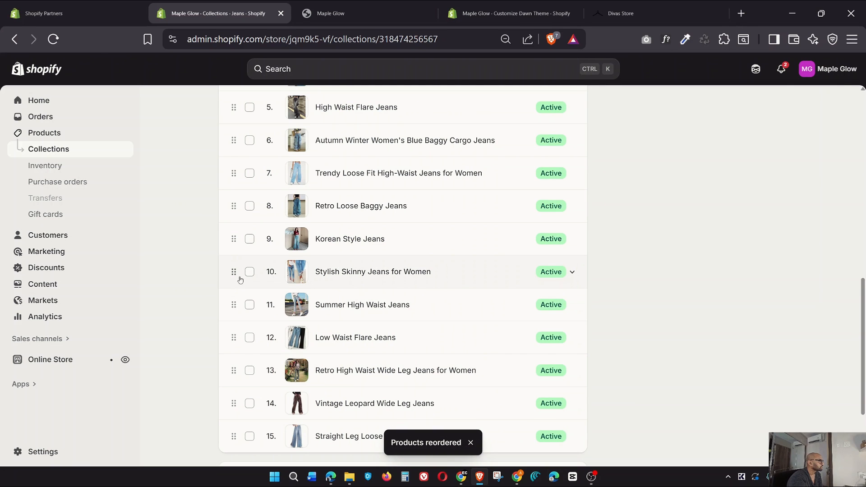
left_click_drag(239, 280, 241, 245)
scroll(256, 247, "up", 3)
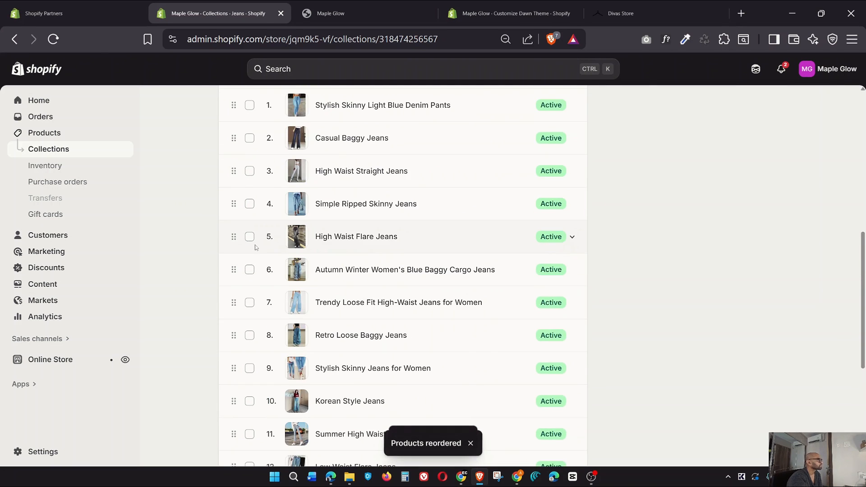
scroll(255, 247, "up", 2)
scroll(281, 240, "down", 2)
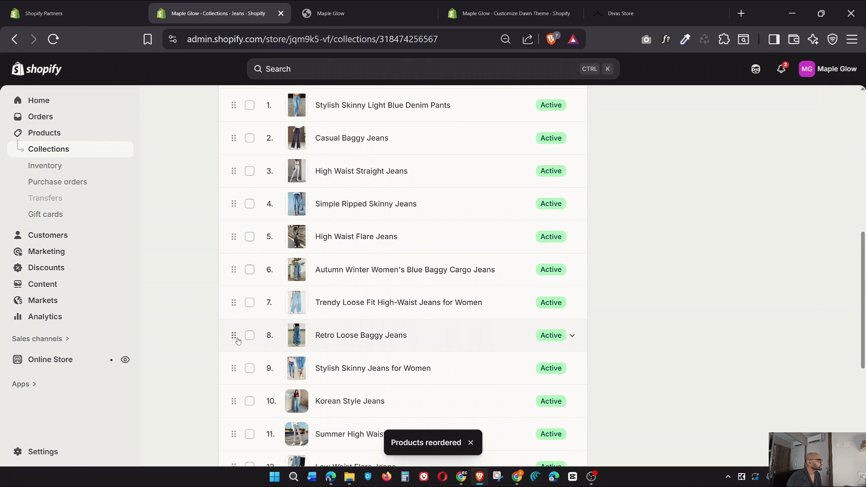
mouse_move(238, 341)
left_mouse_down()
mouse_move(239, 309)
mouse_move(239, 337)
left_mouse_up()
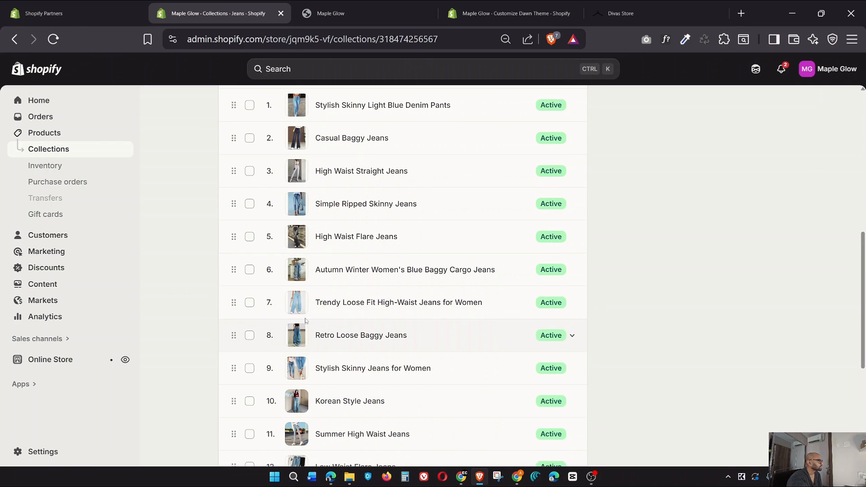
Move the dark jeans photo into the main Media slot of Stylish Skinny Jeans for Women, then save
left_click(356, 371)
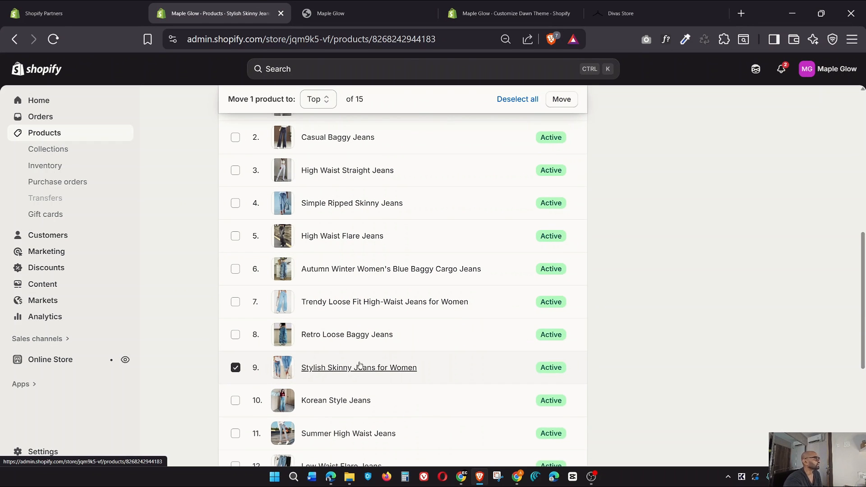
scroll(685, 225, "down", 4)
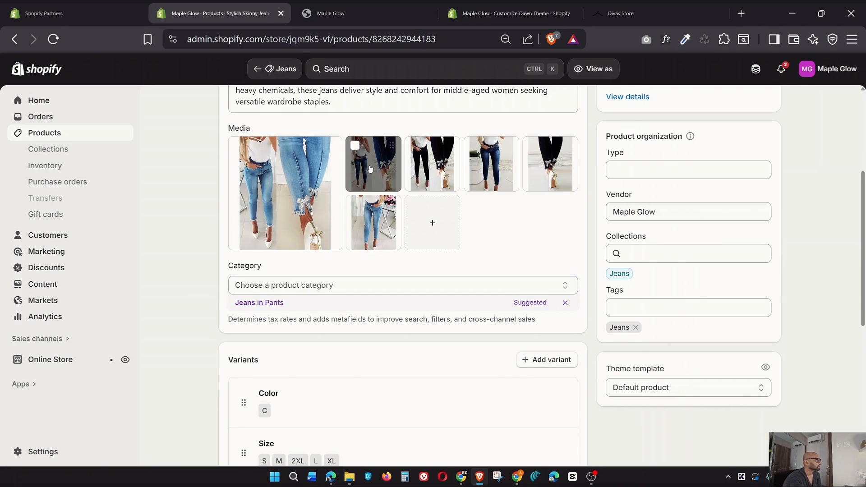
left_click_drag(369, 220, 310, 207)
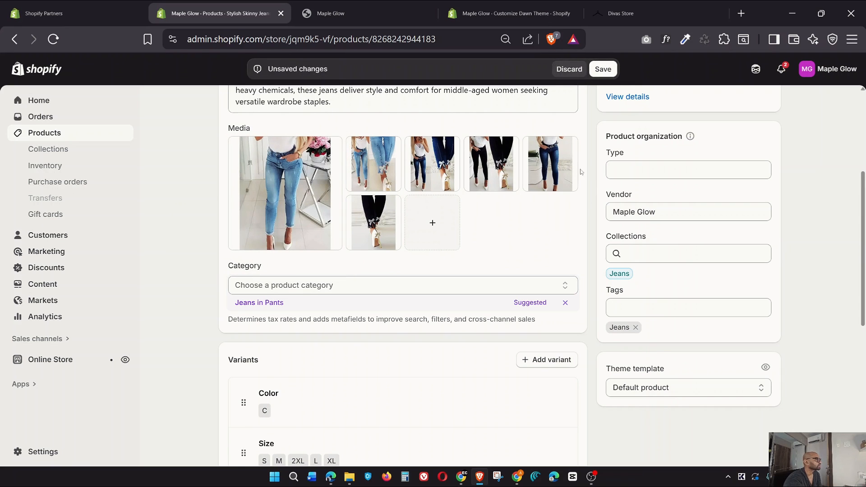
left_click_drag(550, 164, 289, 191)
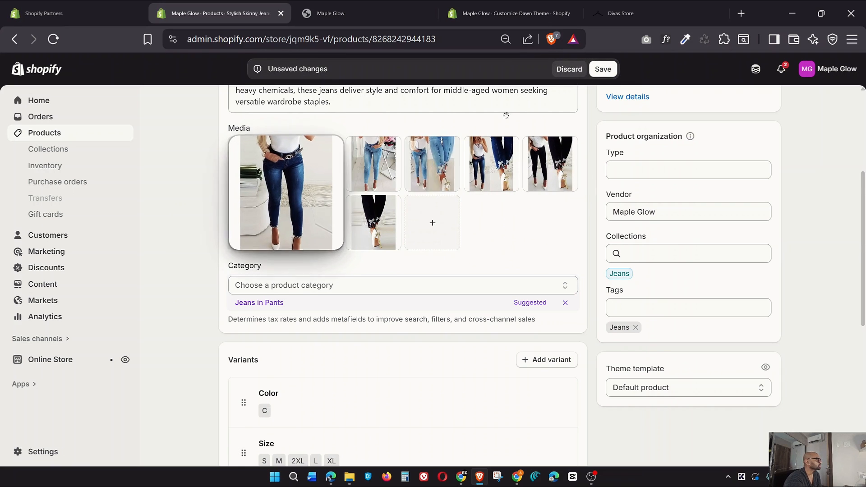
left_click(610, 65)
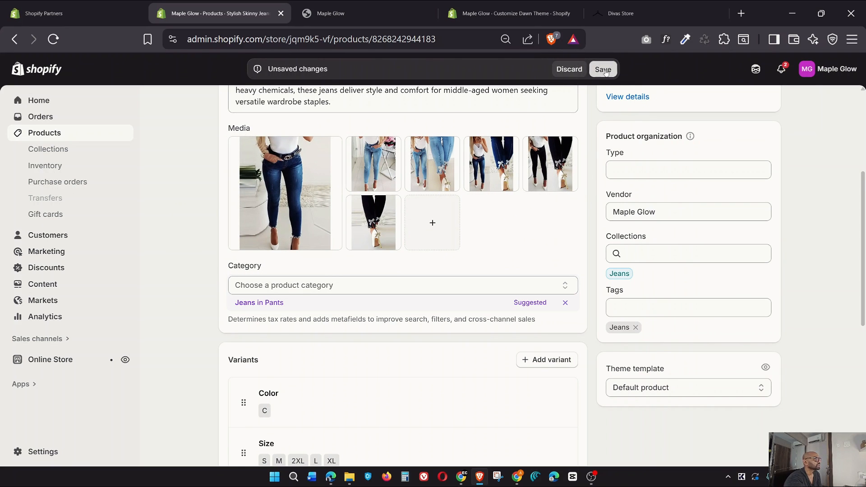
left_click(13, 44)
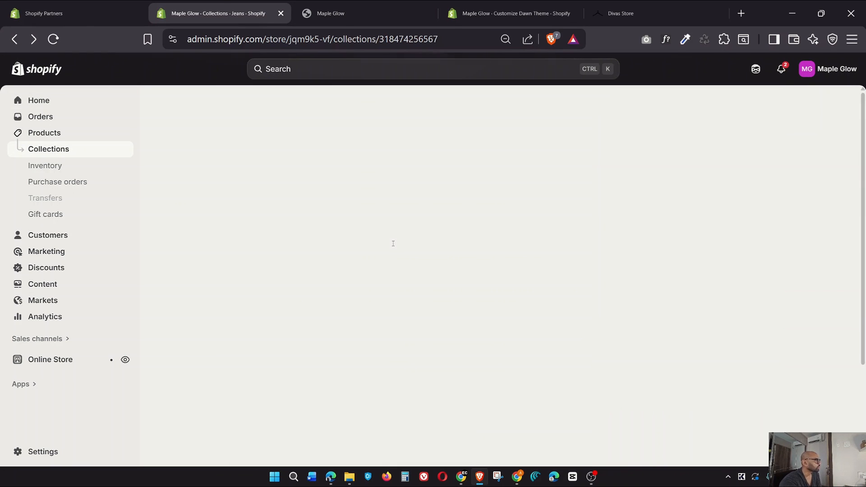
Switch to the storefront and reload it to show the updated jeans order
scroll(316, 220, "down", 7)
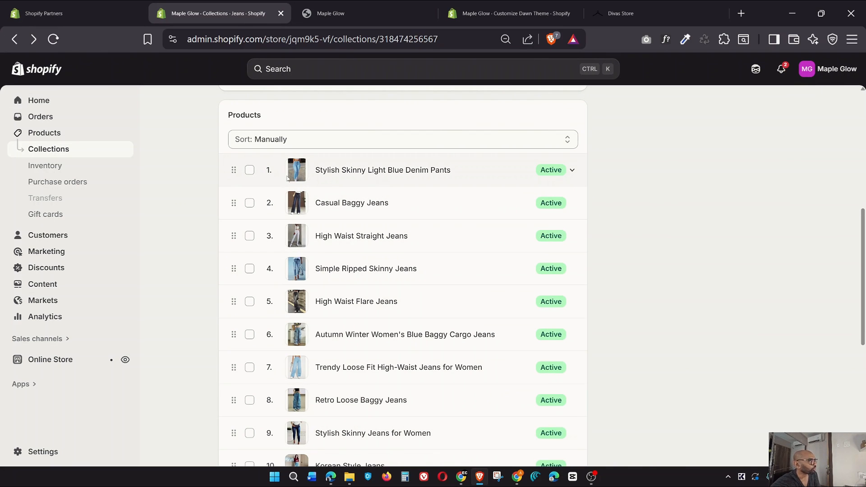
left_click(359, 20)
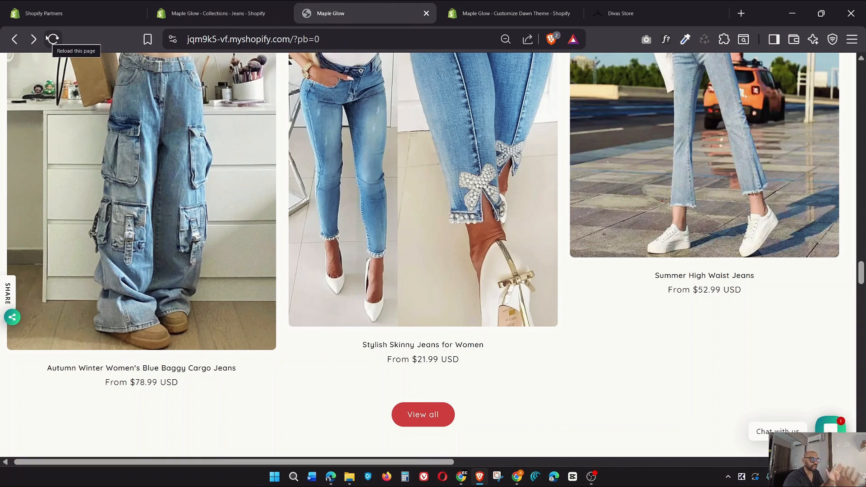
scroll(345, 286, "up", 20)
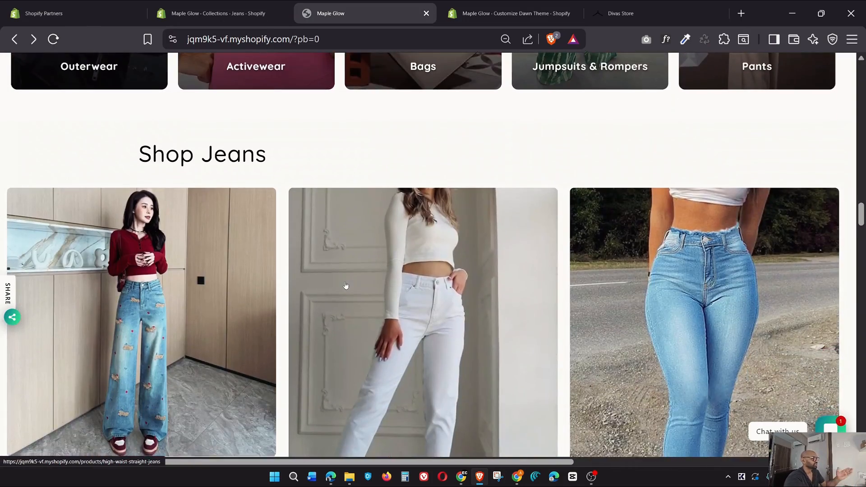
scroll(345, 286, "down", 15)
scroll(345, 285, "down", 20)
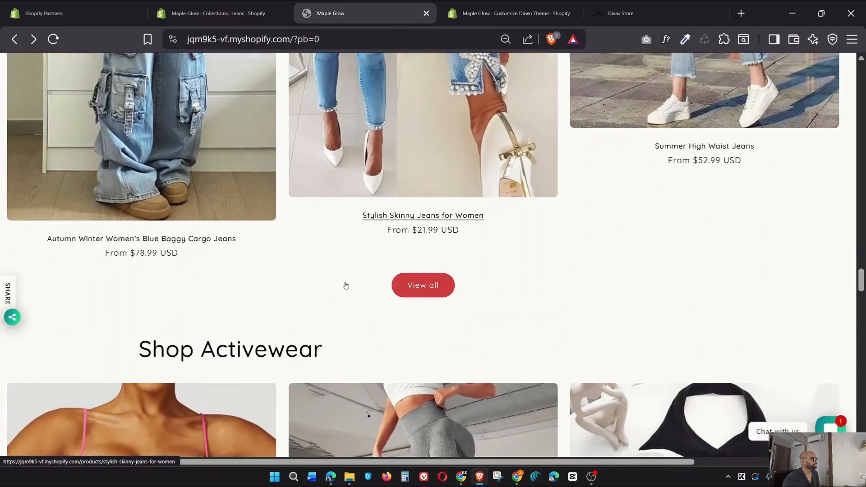
scroll(345, 284, "up", 18)
scroll(344, 284, "down", 15)
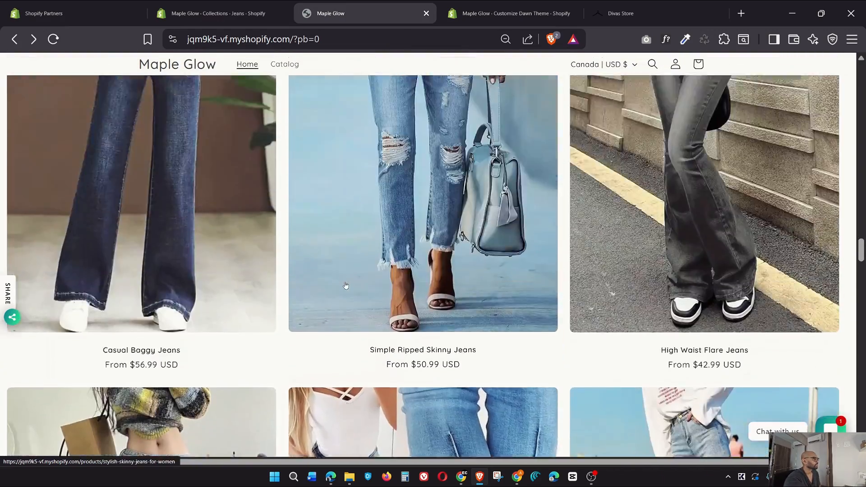
left_click(53, 40)
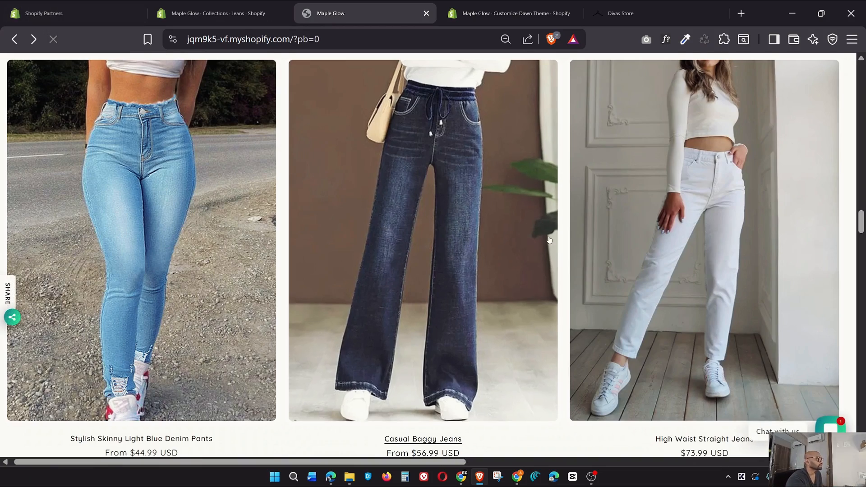
Scroll through the Shop Jeans grid and on to the Shop Activewear product cards and prices
scroll(590, 252, "up", 9)
scroll(590, 252, "down", 8)
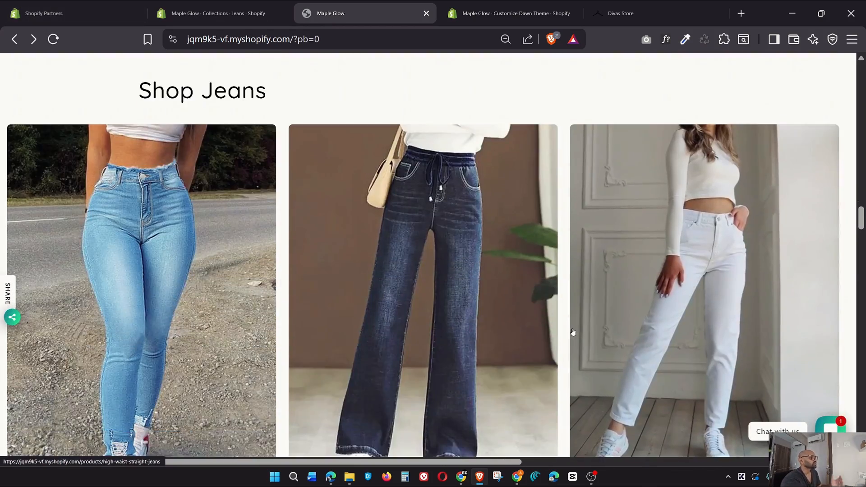
scroll(545, 355, "down", 11)
scroll(545, 354, "down", 7)
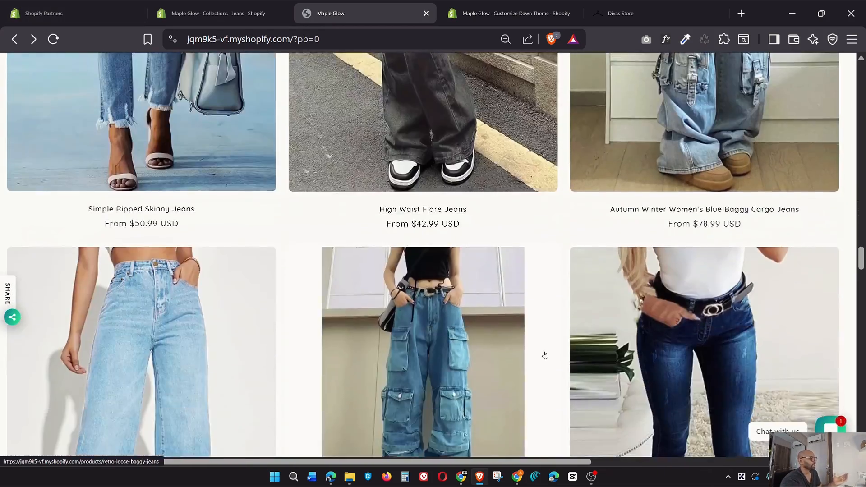
scroll(544, 354, "down", 3)
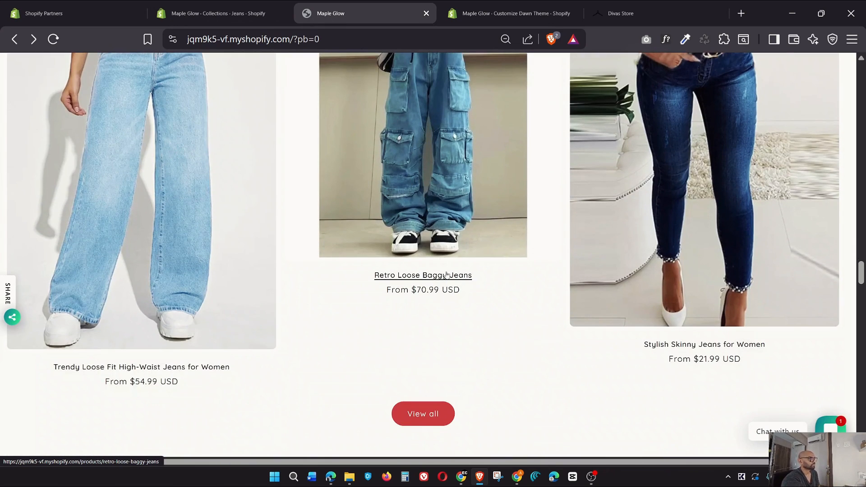
scroll(483, 333, "up", 3)
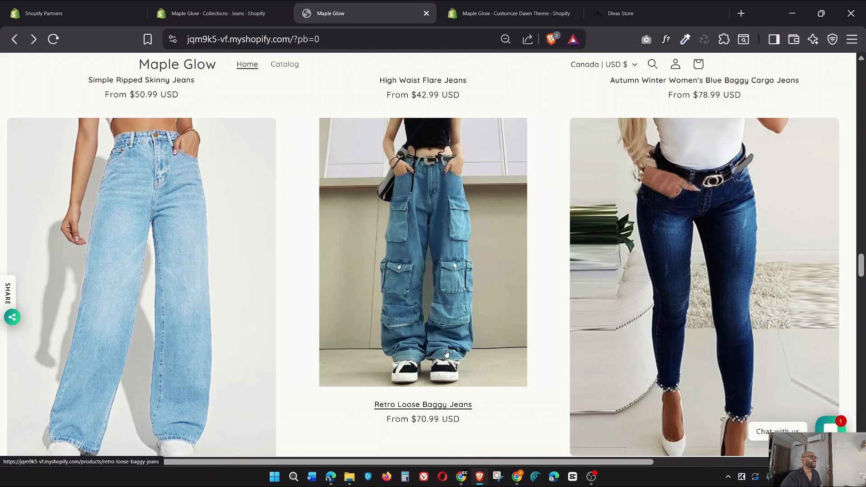
scroll(517, 250, "down", 10)
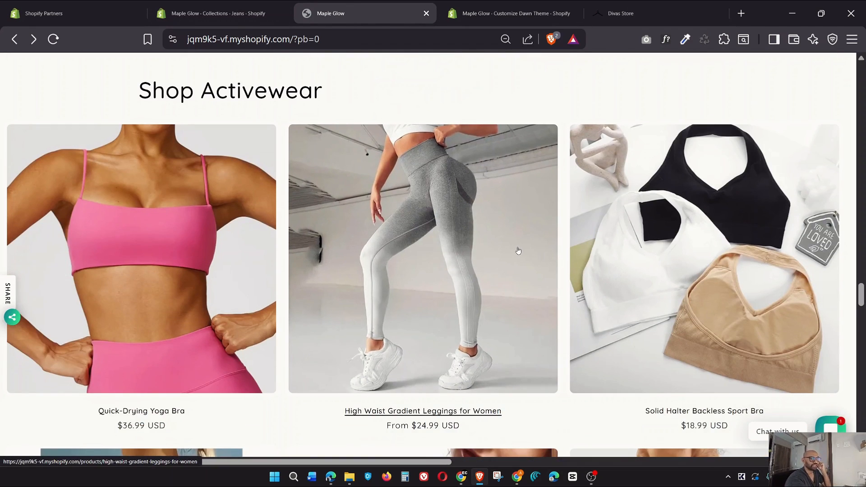
scroll(517, 250, "up", 6)
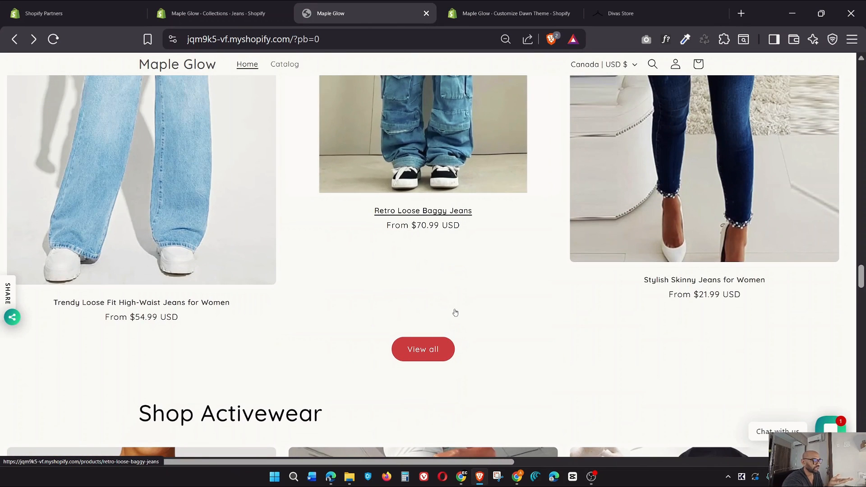
scroll(457, 316, "down", 5)
scroll(457, 315, "down", 8)
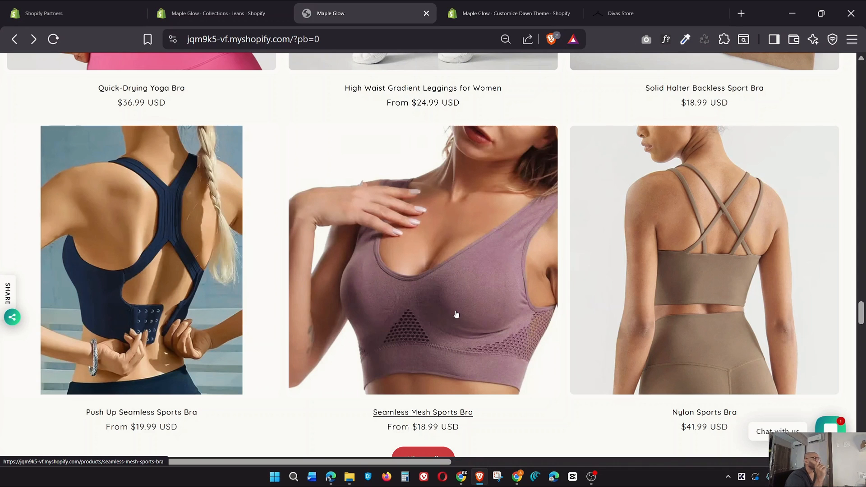
Open Dawn's theme settings in the editor and expand Colors to show Schemes 1 through 8
left_click(514, 13)
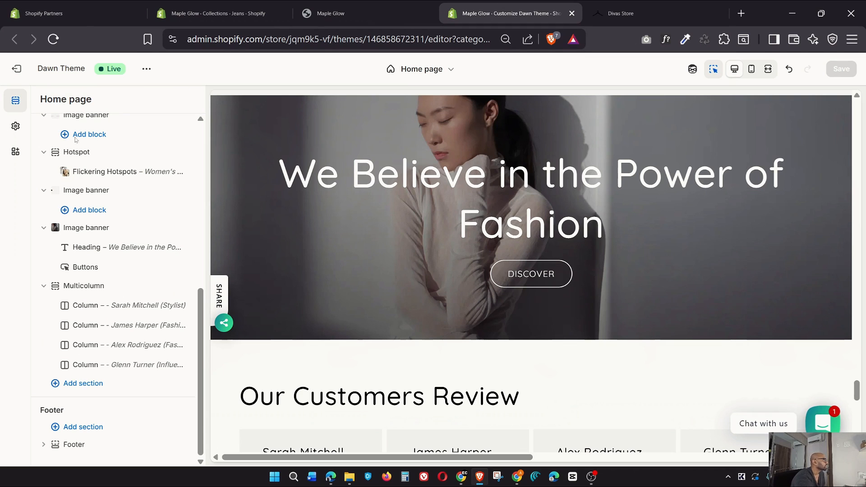
left_click(16, 127)
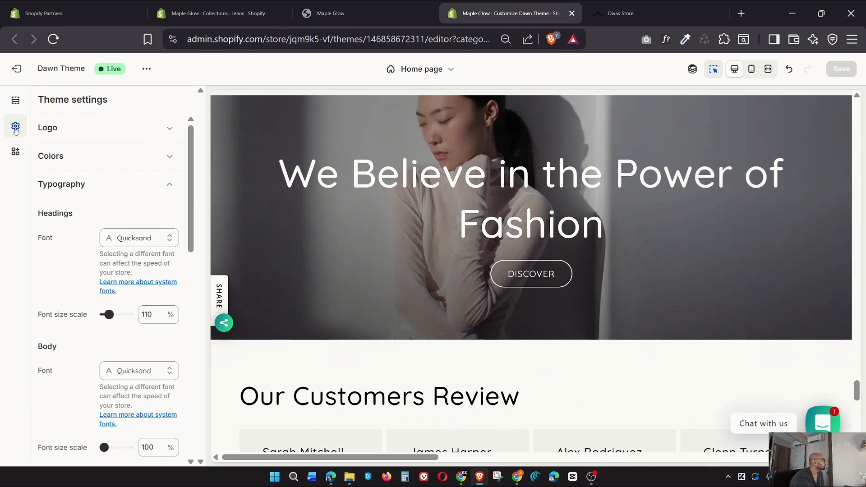
left_click(170, 190)
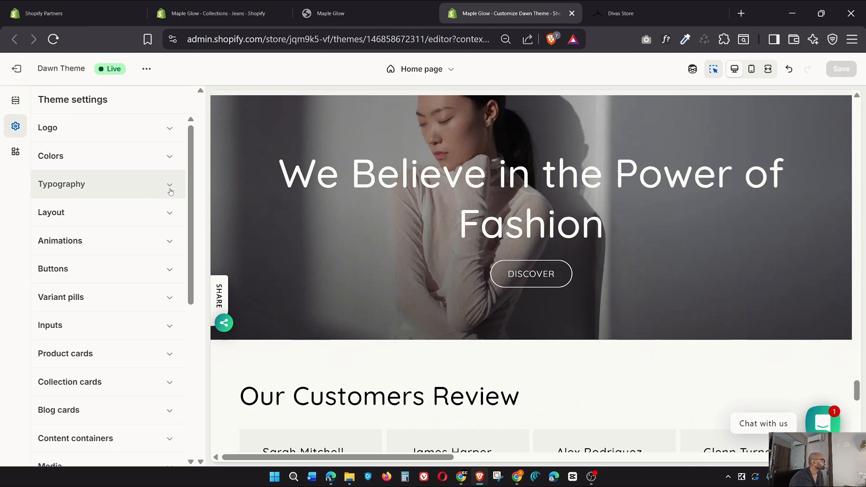
left_click(16, 102)
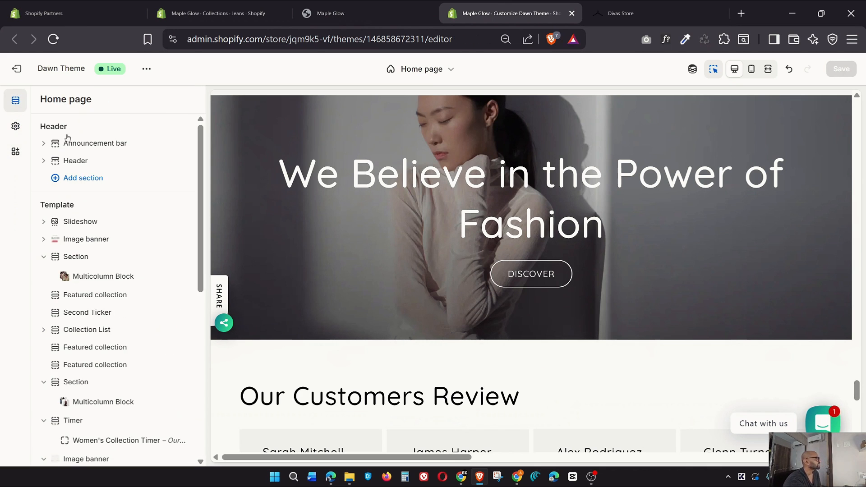
left_click(14, 127)
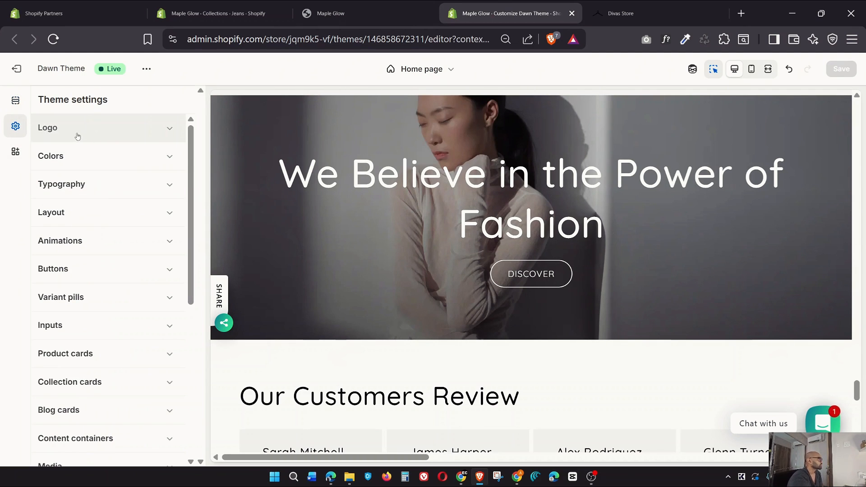
left_click(170, 158)
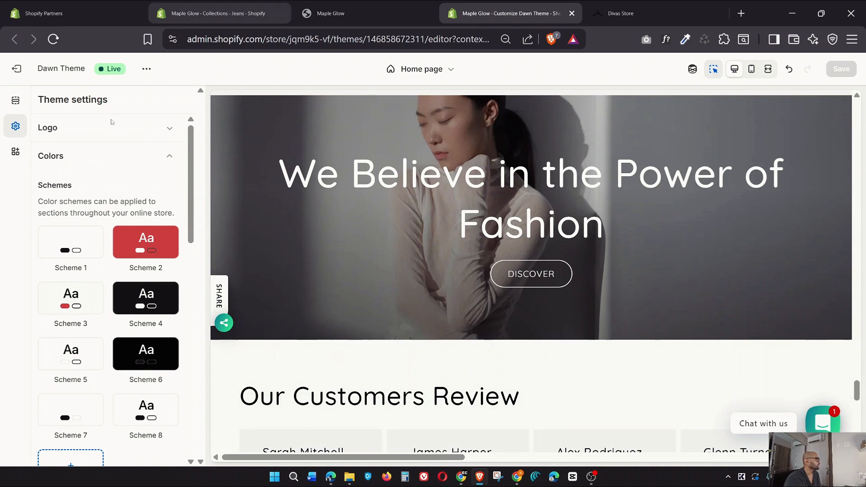
scroll(134, 269, "down", 2)
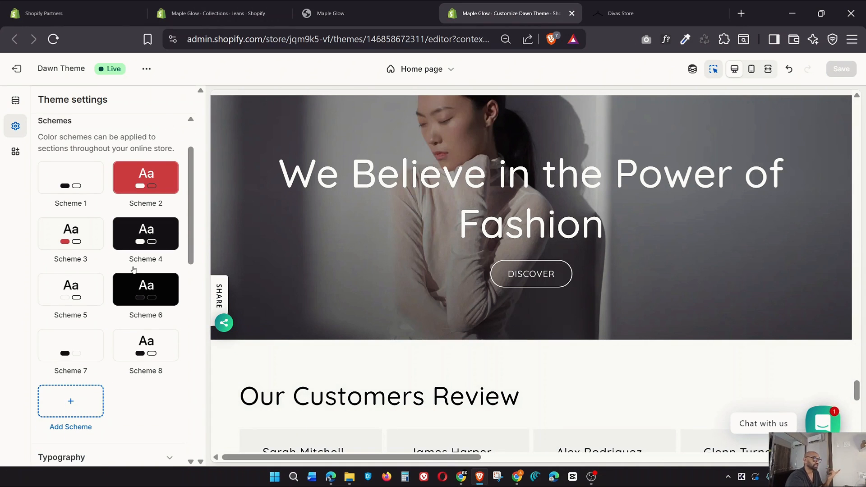
left_click(145, 181)
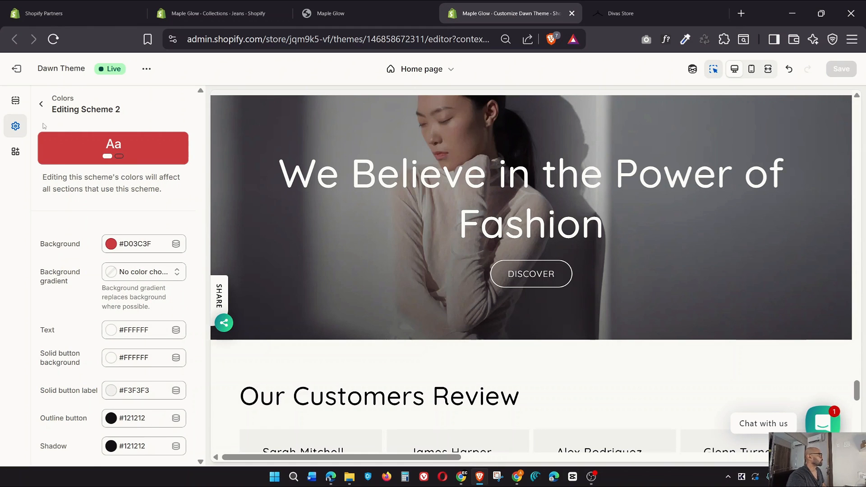
left_click(41, 105)
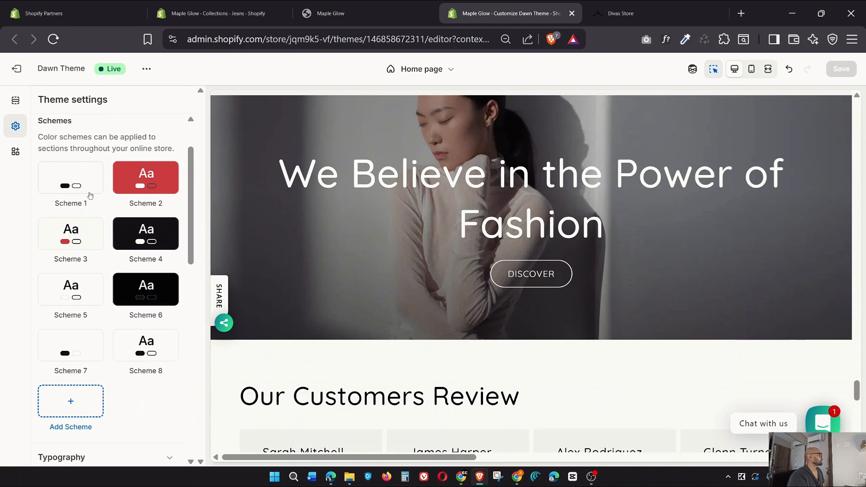
left_click(71, 175)
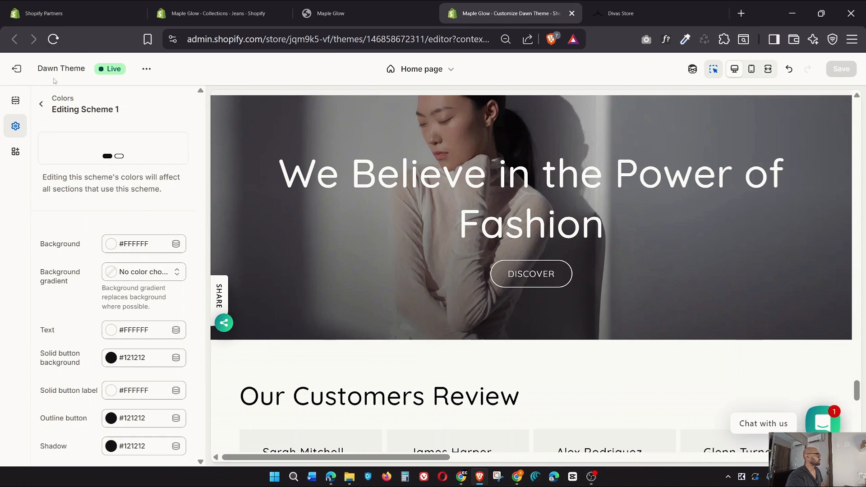
left_click(42, 105)
left_click(146, 176)
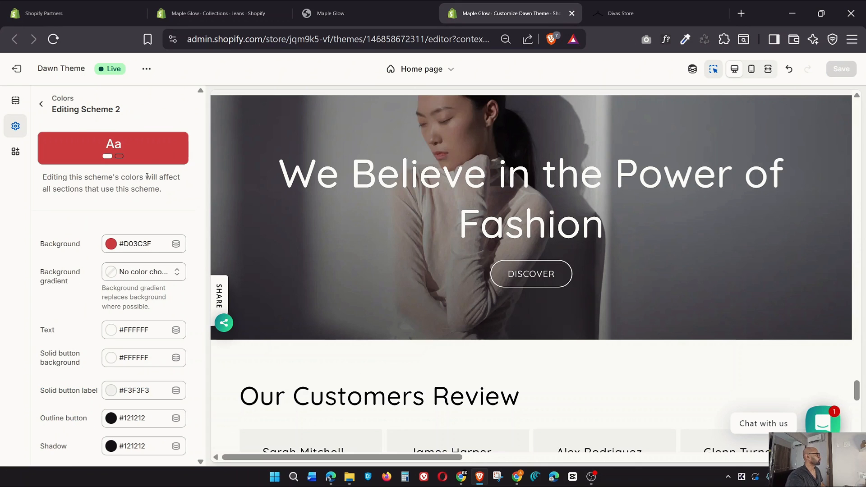
left_click(41, 105)
left_click(68, 240)
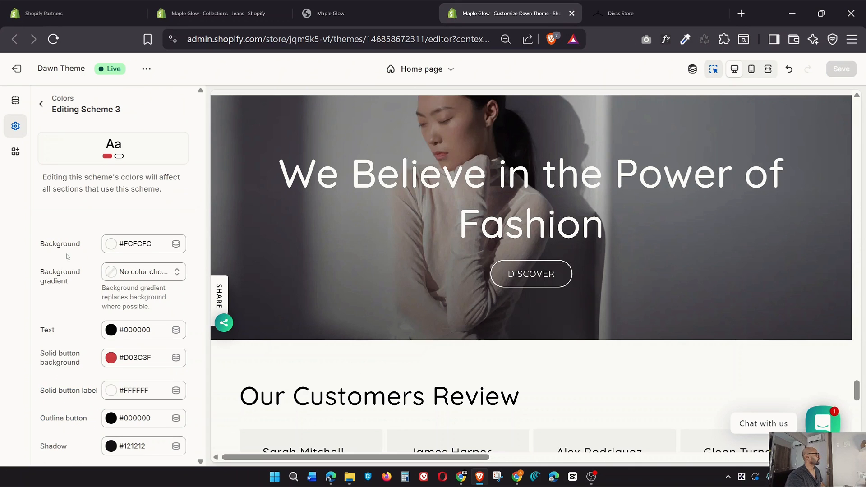
left_click(41, 104)
left_click(144, 244)
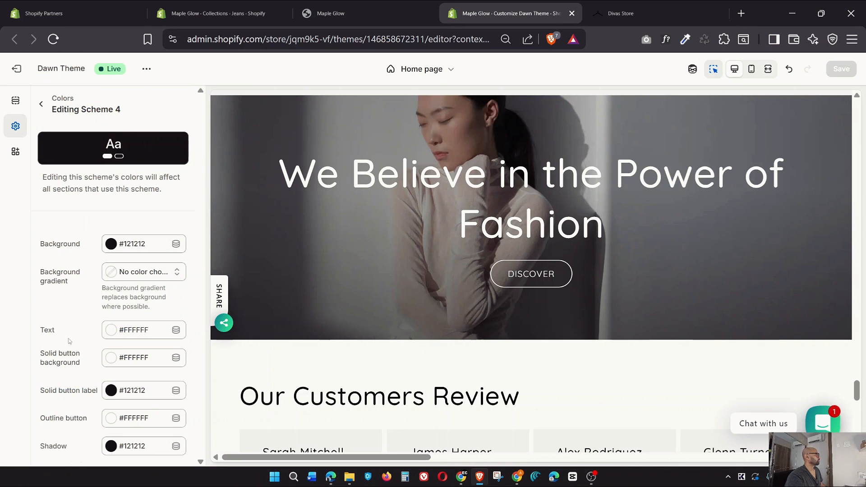
left_click(41, 104)
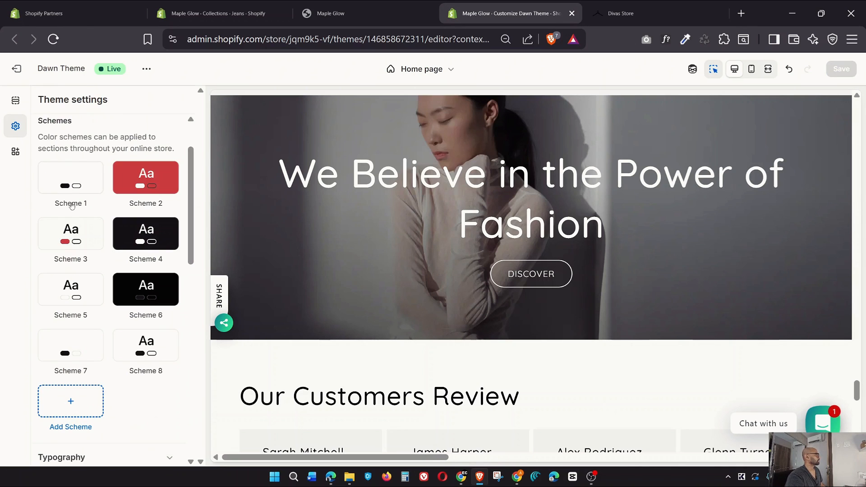
left_click(61, 290)
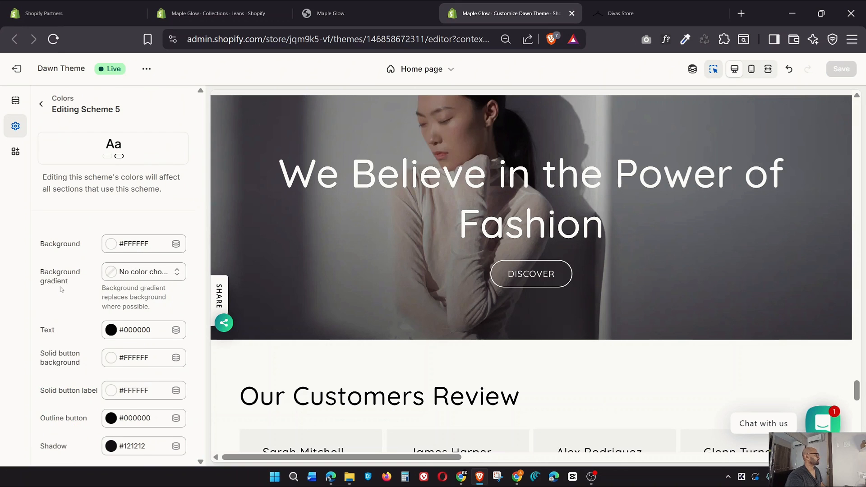
left_click(42, 106)
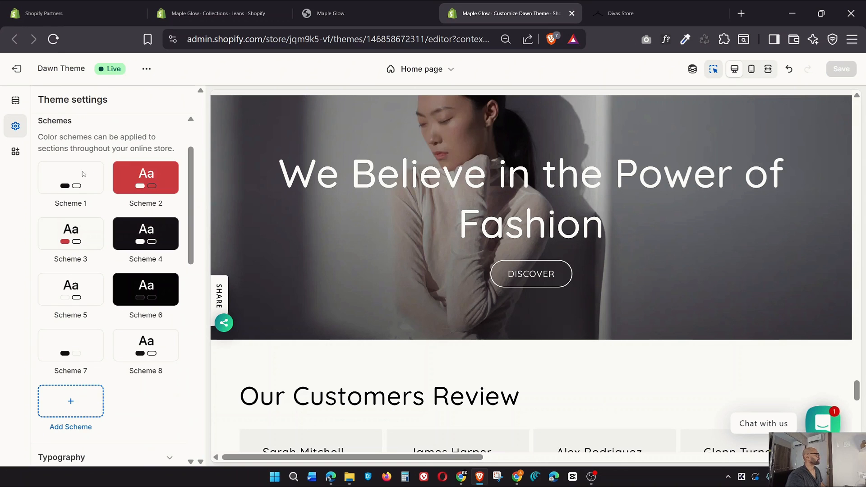
left_click(131, 292)
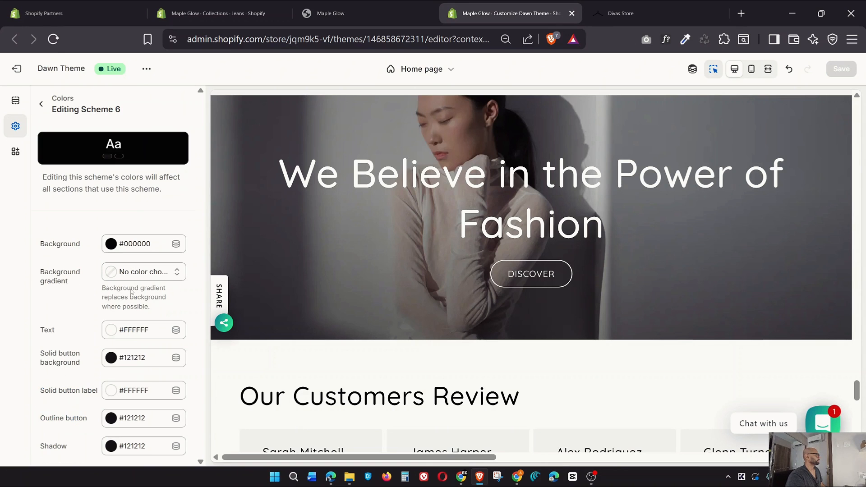
left_click(41, 107)
left_click(63, 352)
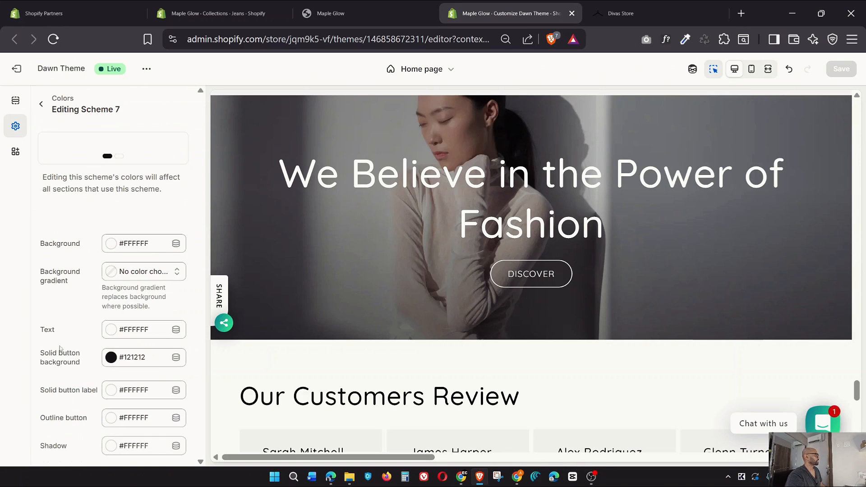
left_click(41, 107)
left_click(143, 344)
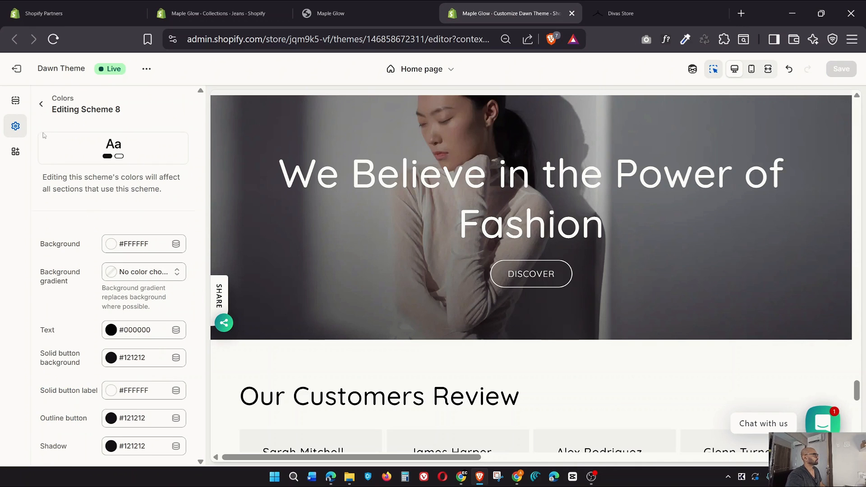
left_click(41, 105)
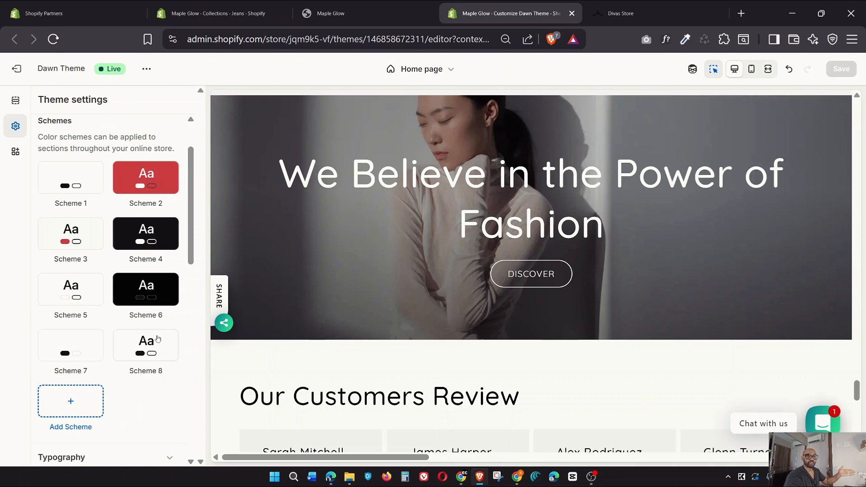
scroll(154, 338, "down", 5)
Expand the Typography settings and scroll through the font and layout options
left_click(170, 265)
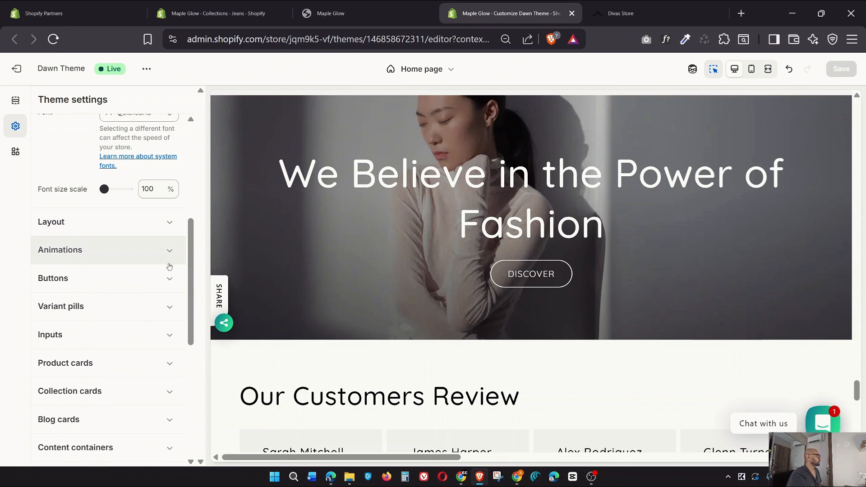
scroll(132, 284, "up", 2)
scroll(132, 284, "up", 3)
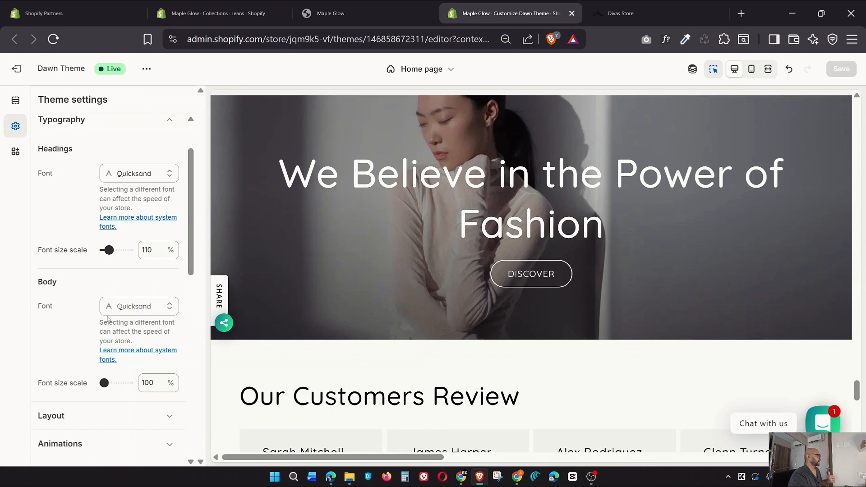
scroll(108, 319, "down", 6)
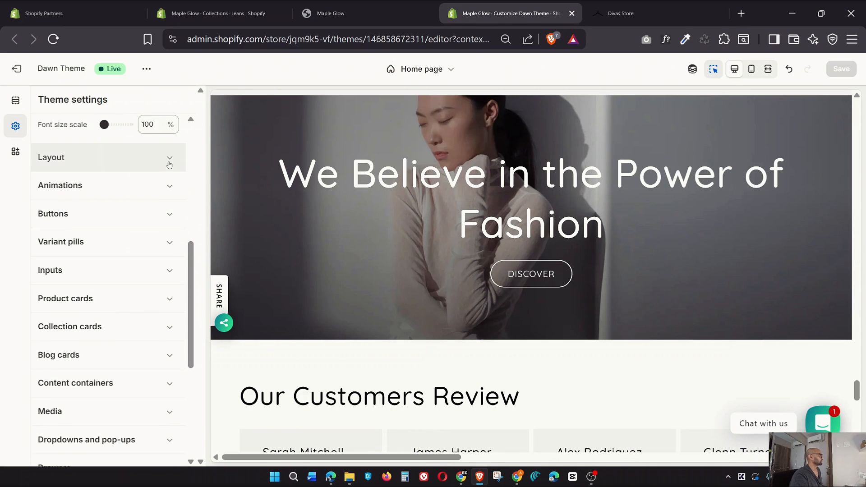
scroll(170, 165, "down", 2)
scroll(126, 276, "up", 5)
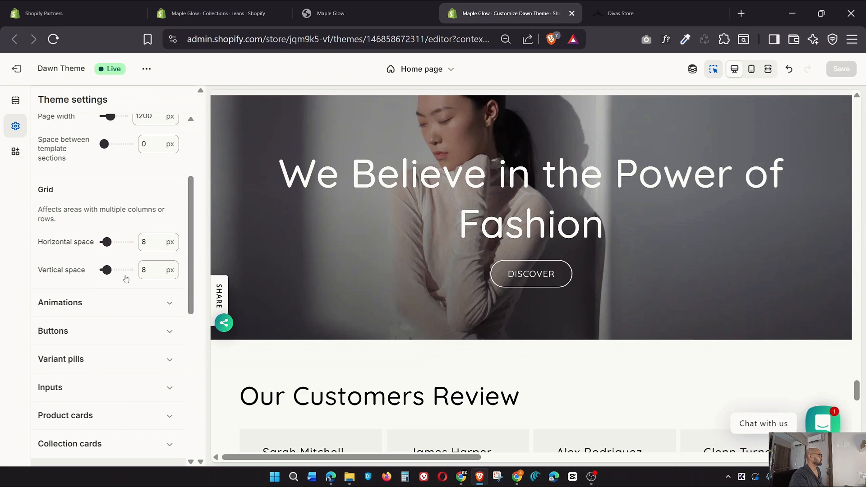
scroll(126, 279, "up", 3)
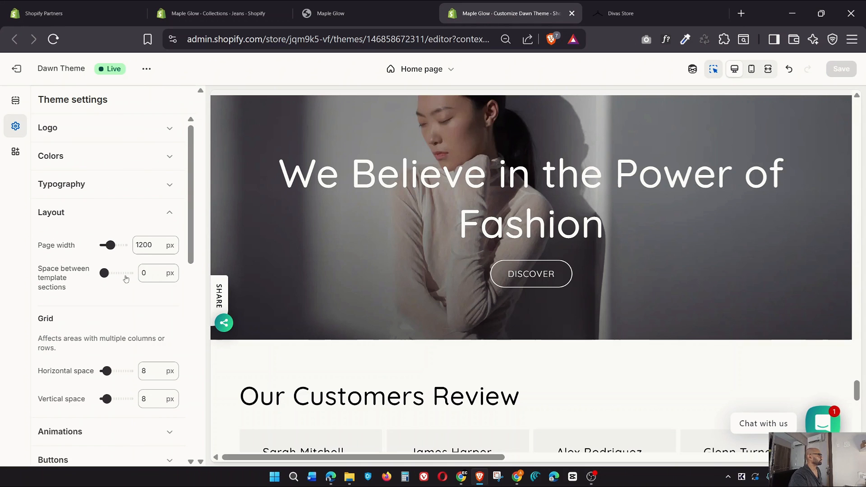
scroll(126, 278, "down", 2)
scroll(126, 280, "down", 2)
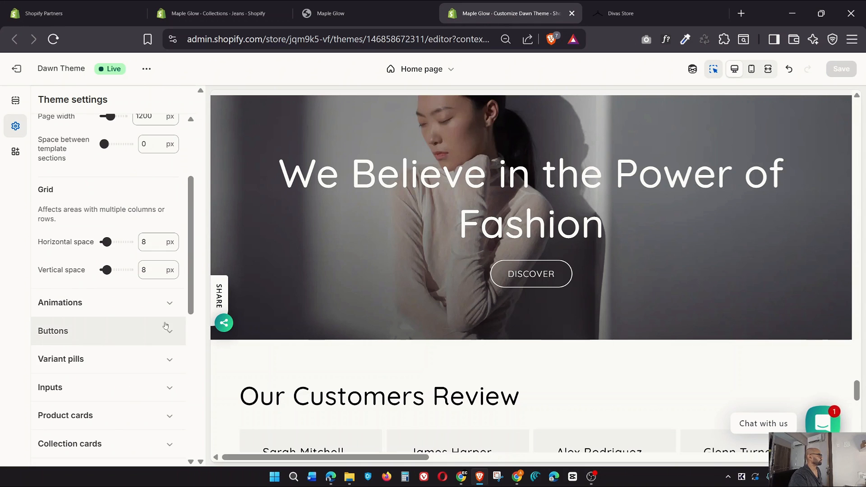
Expand Animations, then Buttons, showing a 1 px border and 40 px corner radius
left_click(170, 301)
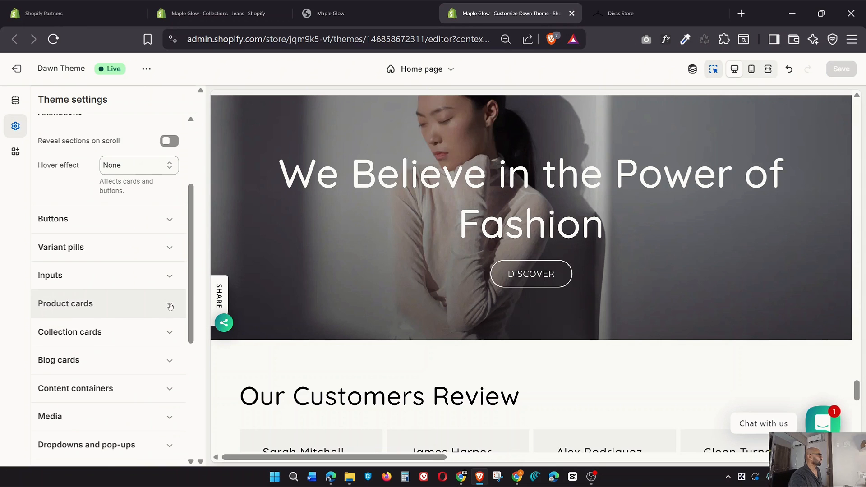
scroll(170, 306, "up", 4)
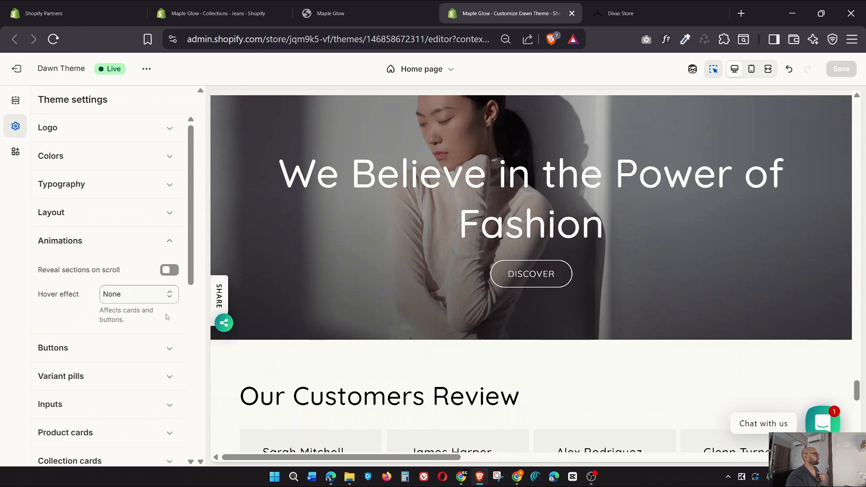
left_click(168, 349)
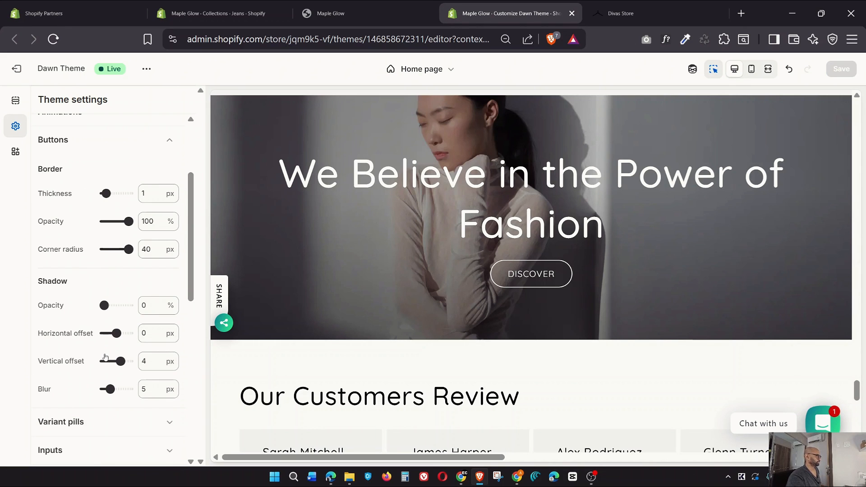
scroll(105, 355, "up", 2)
scroll(105, 351, "down", 2)
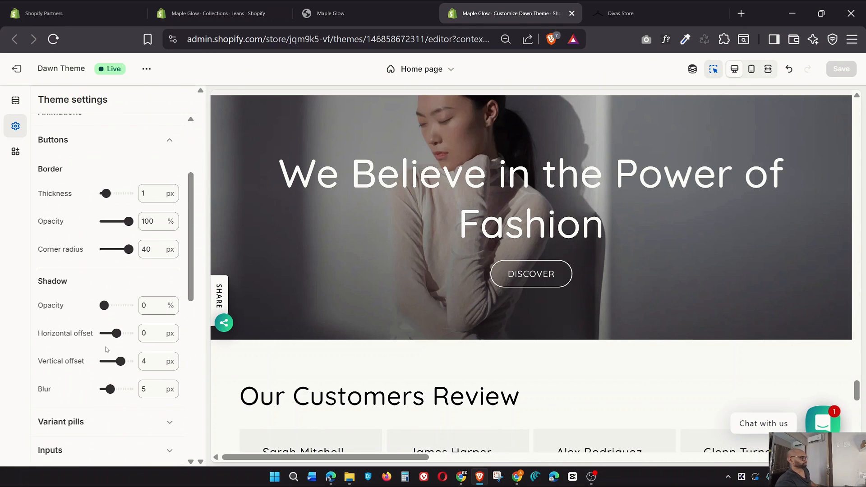
scroll(106, 349, "down", 4)
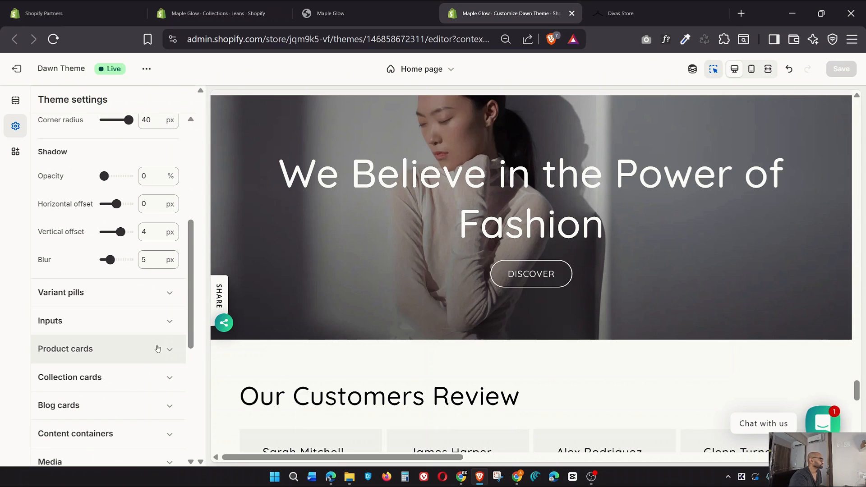
scroll(171, 359, "down", 6)
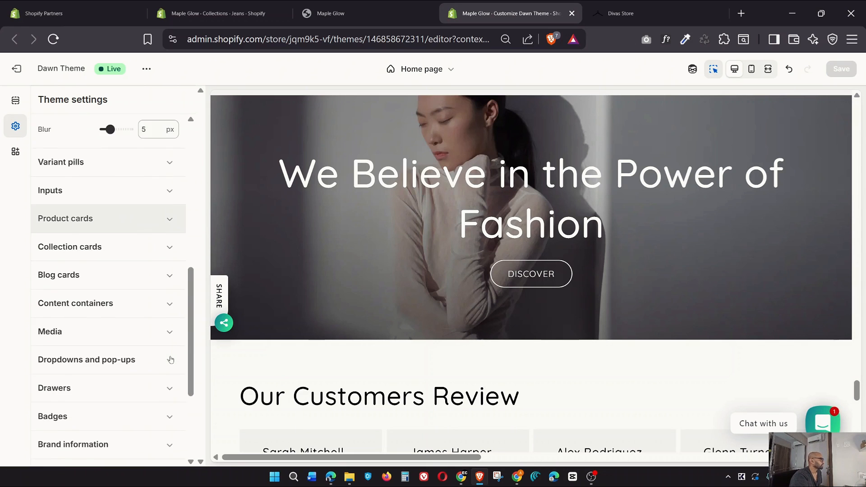
scroll(171, 359, "up", 8)
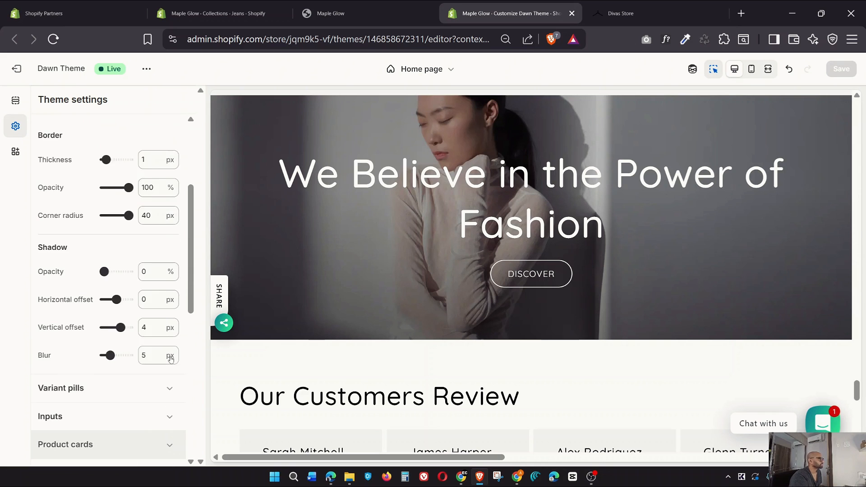
scroll(549, 320, "up", 4)
scroll(167, 253, "down", 8)
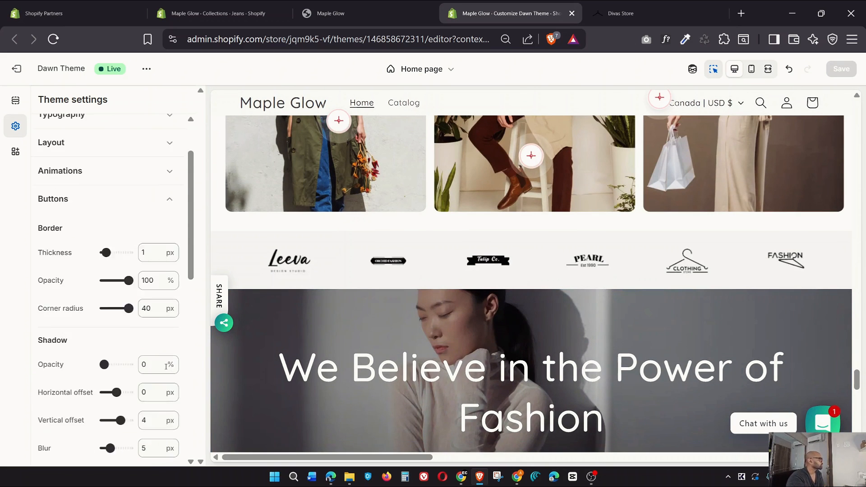
Expand and review the Product cards settings
left_click(171, 221)
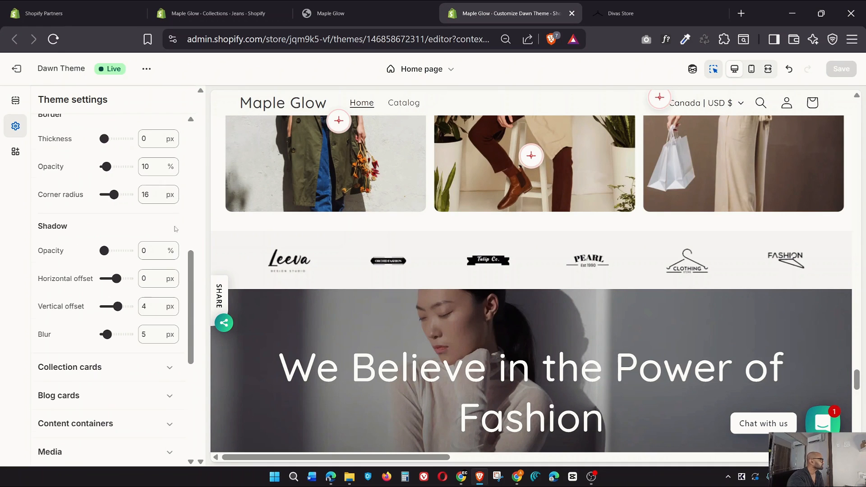
scroll(140, 374, "up", 1)
scroll(140, 375, "up", 1)
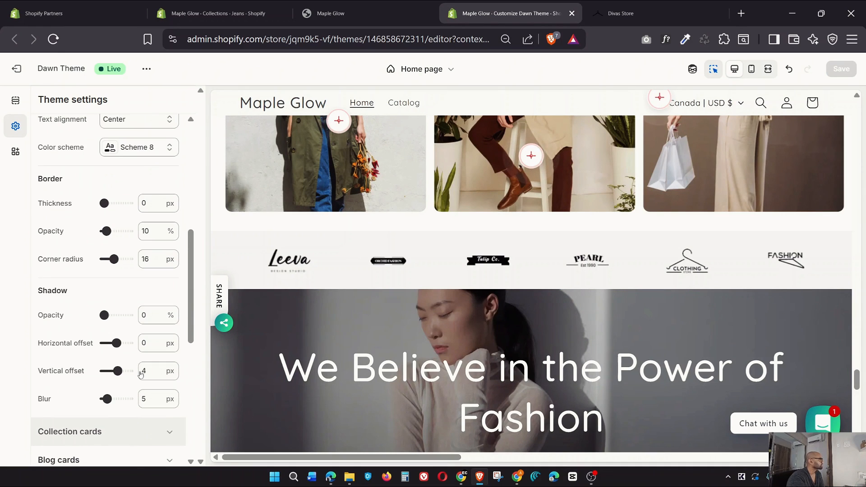
scroll(140, 374, "up", 3)
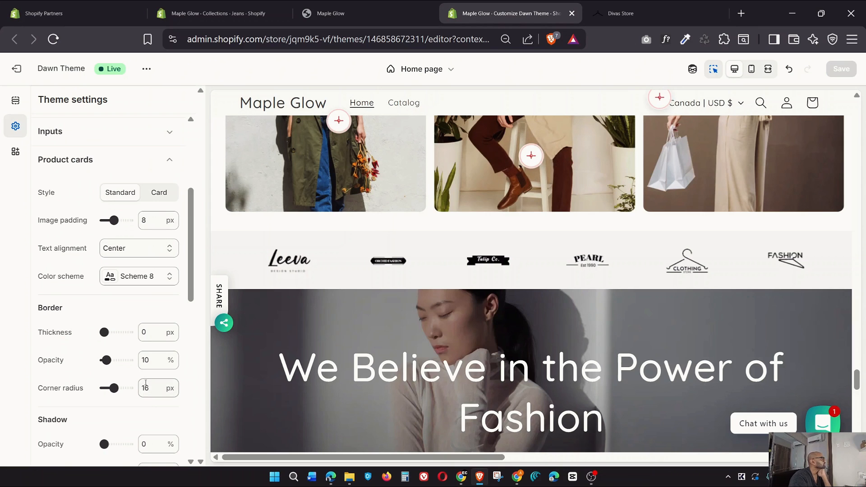
scroll(145, 383, "down", 5)
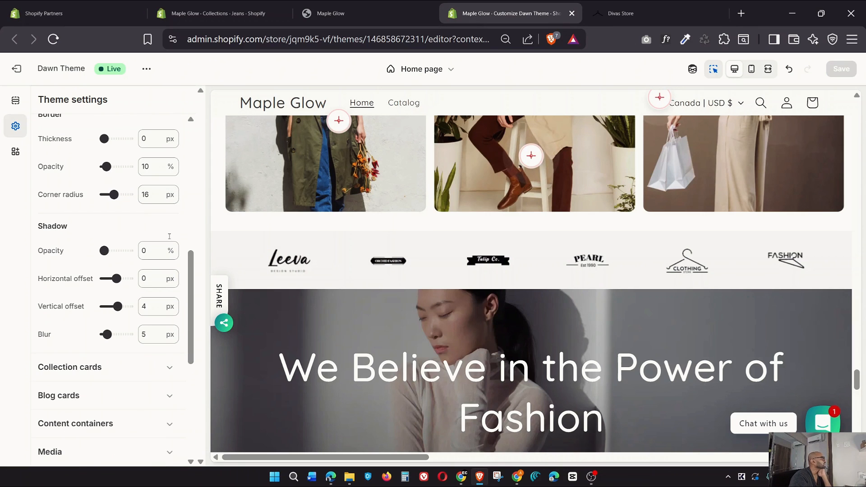
scroll(122, 341, "down", 2)
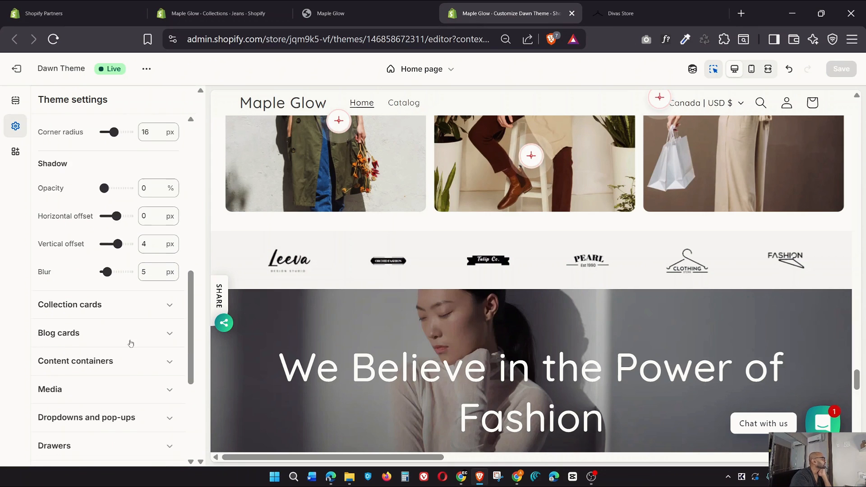
Expand and review the Collection cards settings
left_click(164, 305)
scroll(160, 343, "up", 4)
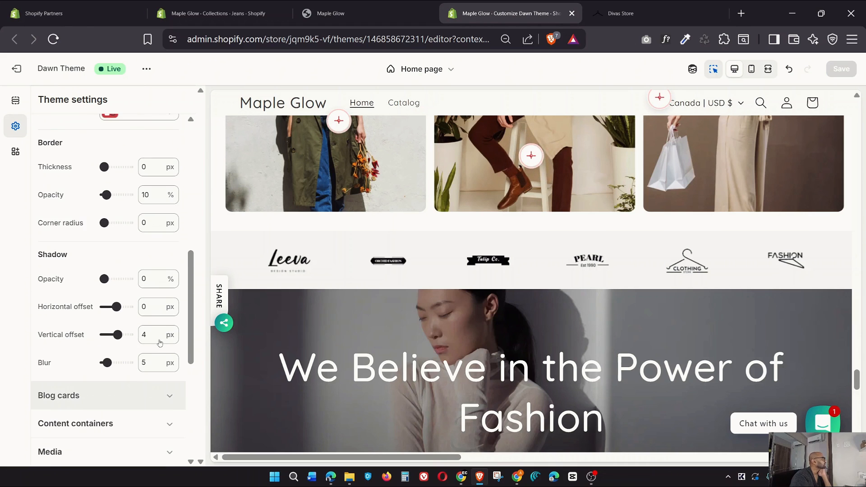
scroll(158, 344, "down", 5)
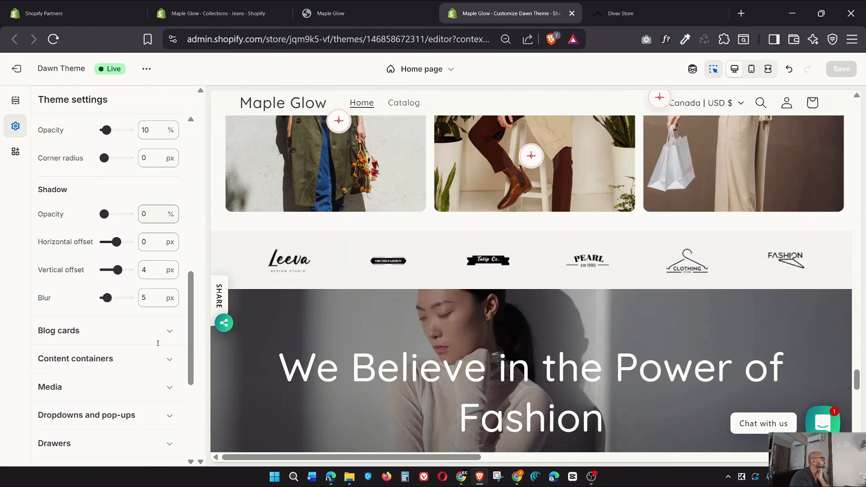
scroll(157, 344, "down", 3)
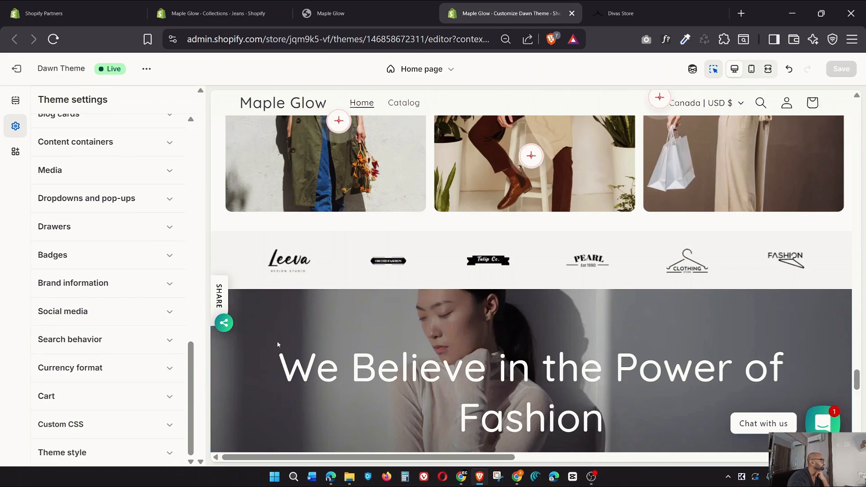
scroll(303, 342, "down", 10)
scroll(565, 310, "down", 6)
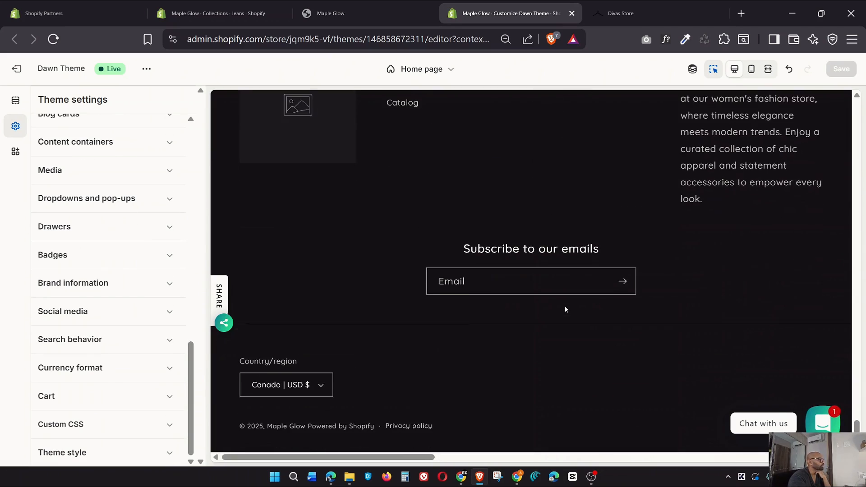
scroll(565, 310, "up", 15)
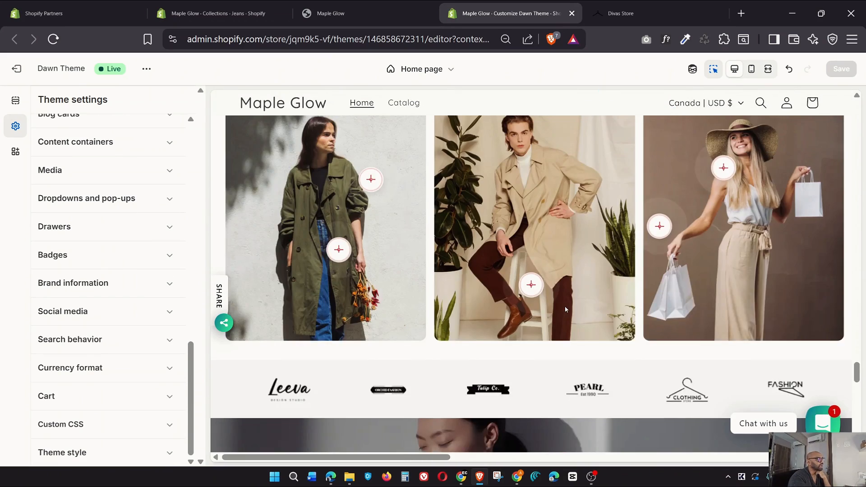
scroll(566, 310, "up", 15)
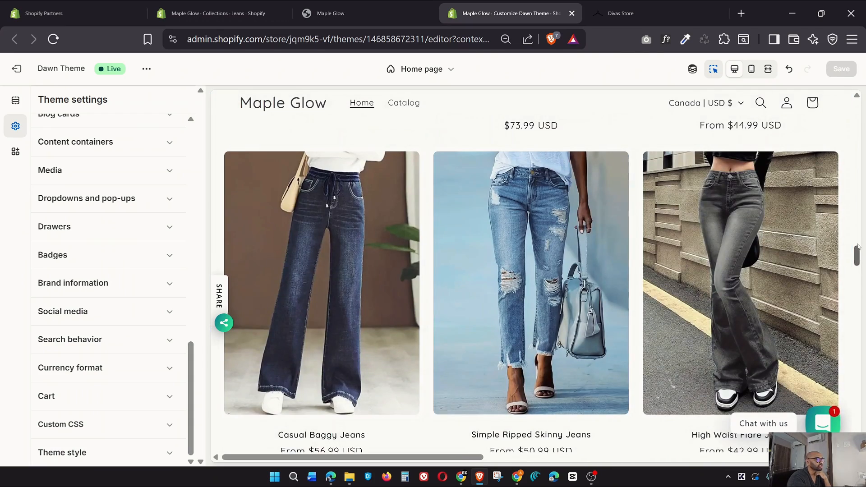
Show the home page preview at full width, then switch to the live storefront
left_click_drag(858, 246, 857, 97)
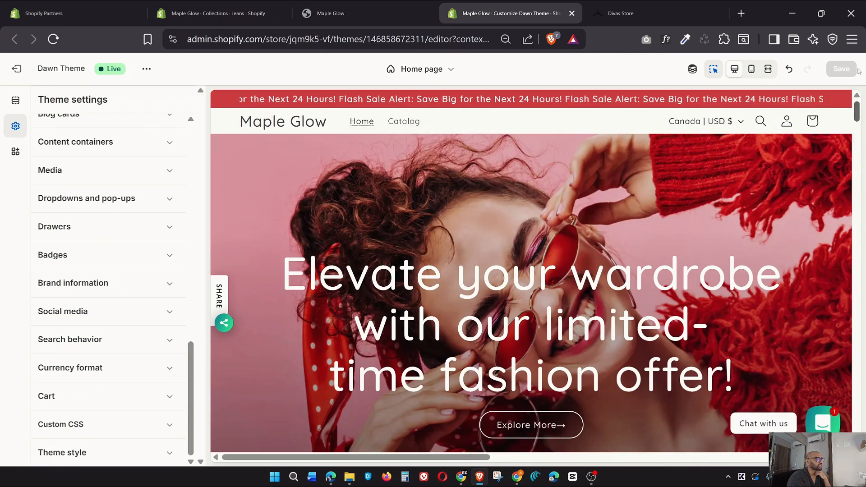
left_click(768, 69)
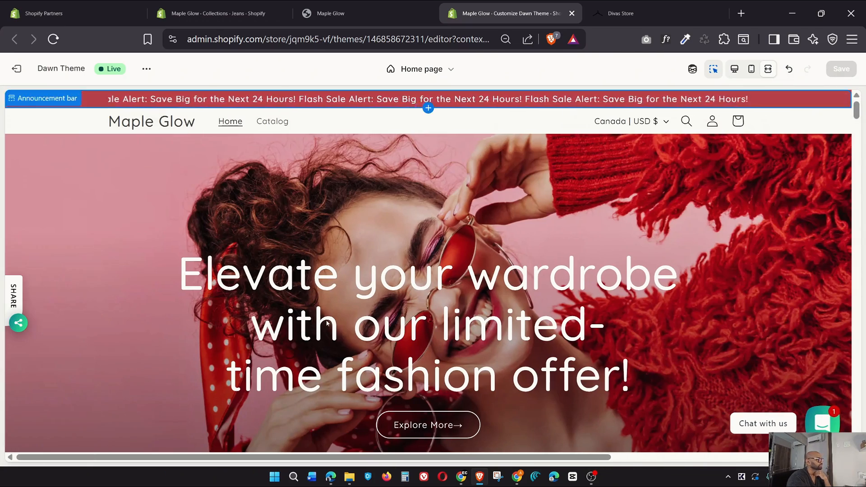
scroll(406, 299, "down", 10)
scroll(412, 298, "down", 5)
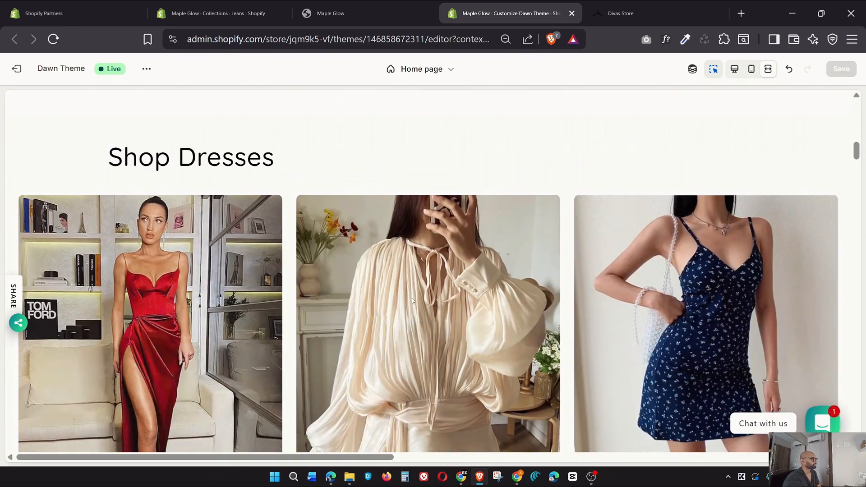
left_click(331, 13)
Reload the storefront, scroll through the High Waist Flare Jeans page, then return to the theme editor
scroll(339, 261, "up", 12)
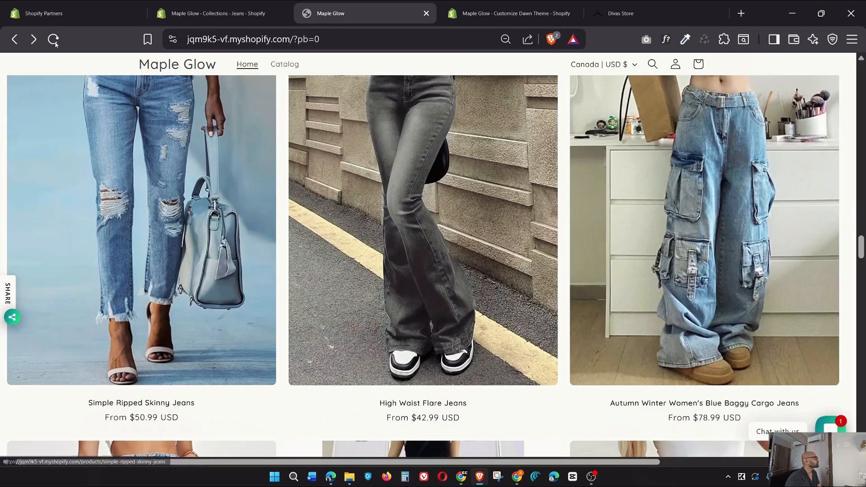
left_click(54, 39)
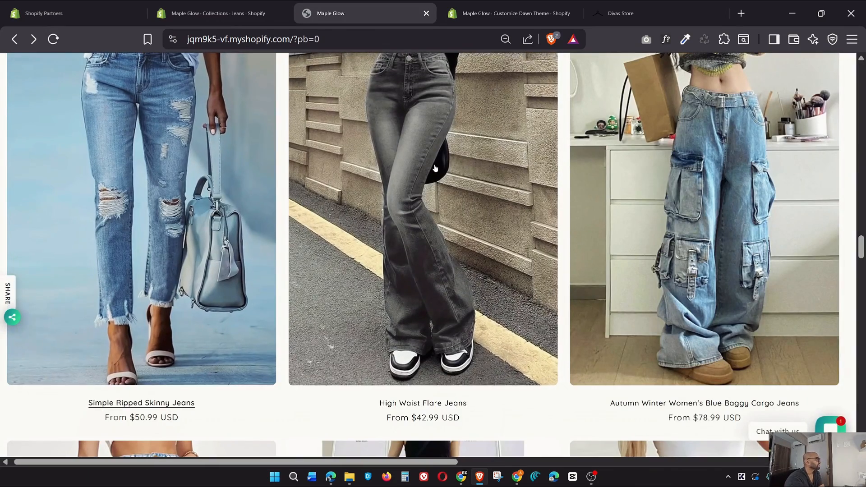
left_click(318, 340)
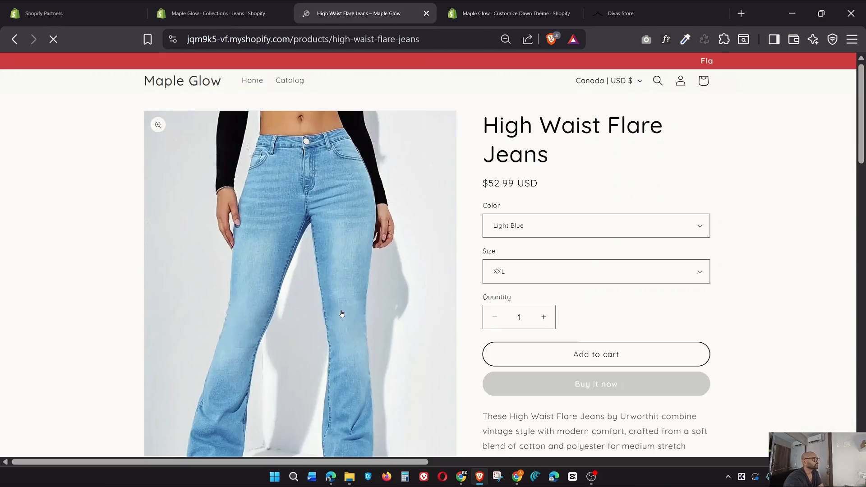
scroll(343, 309, "down", 10)
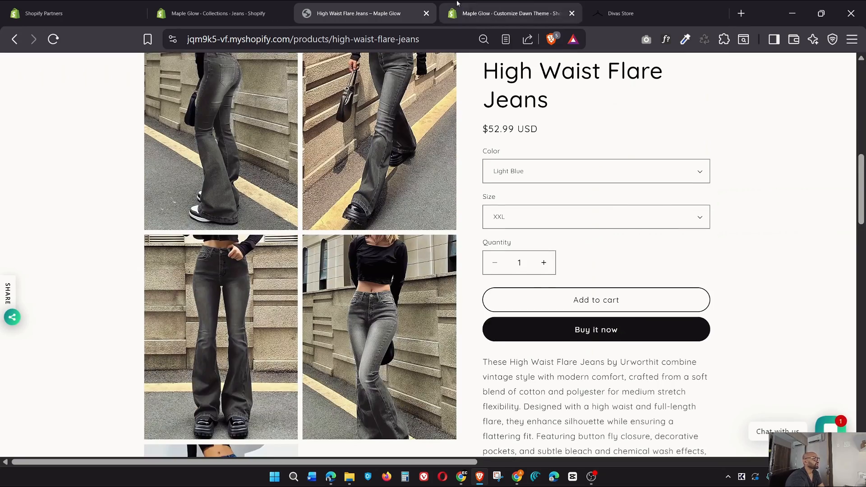
scroll(558, 193, "down", 7)
left_click(528, 3)
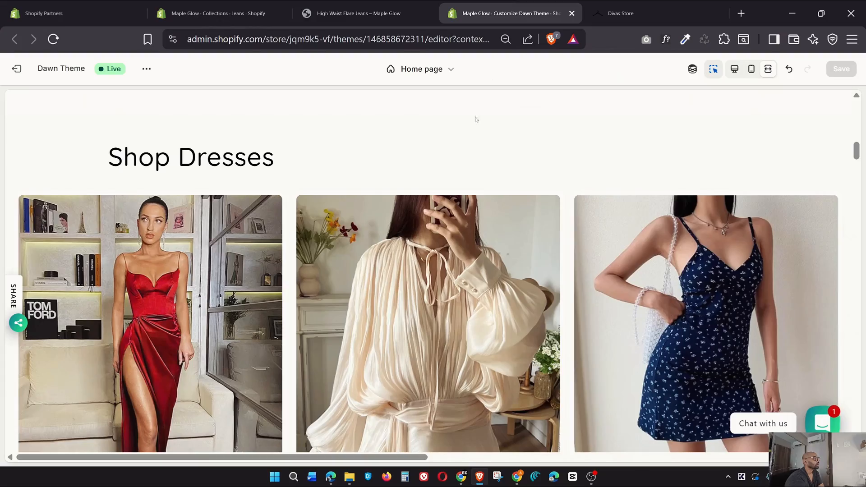
Pick a dress in the home preview to load the Default product template for Sexy Silk Dress
scroll(382, 270, "up", 10)
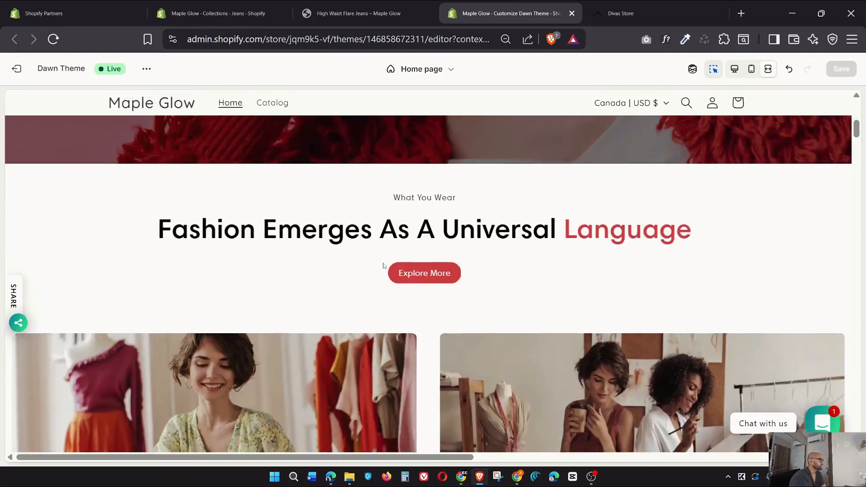
scroll(383, 264, "down", 13)
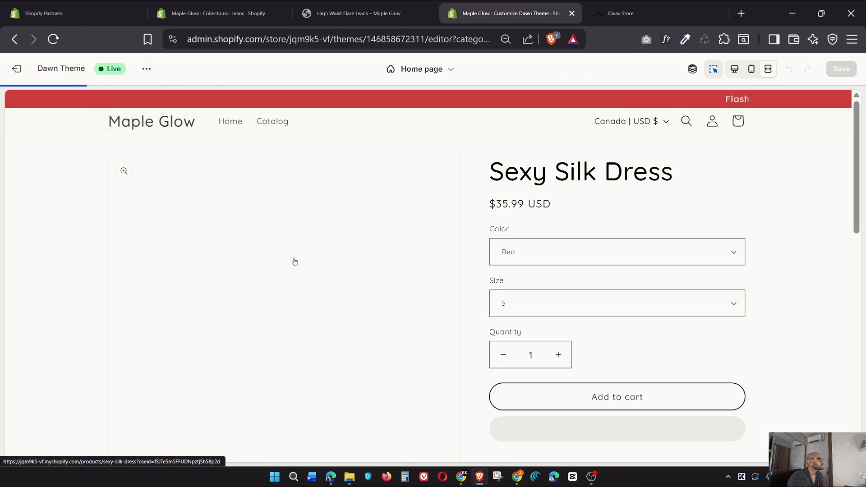
left_click(735, 72)
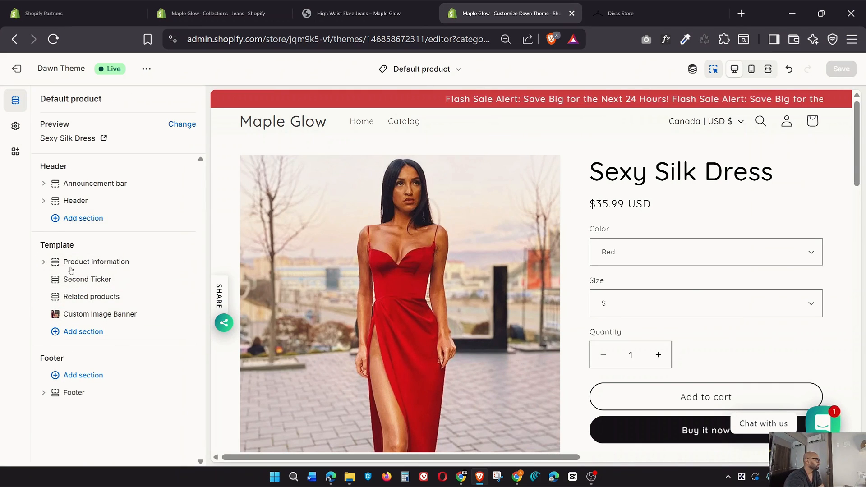
Look over Product information's settings, return to the section list, and scroll the preview to related products
left_click(101, 264)
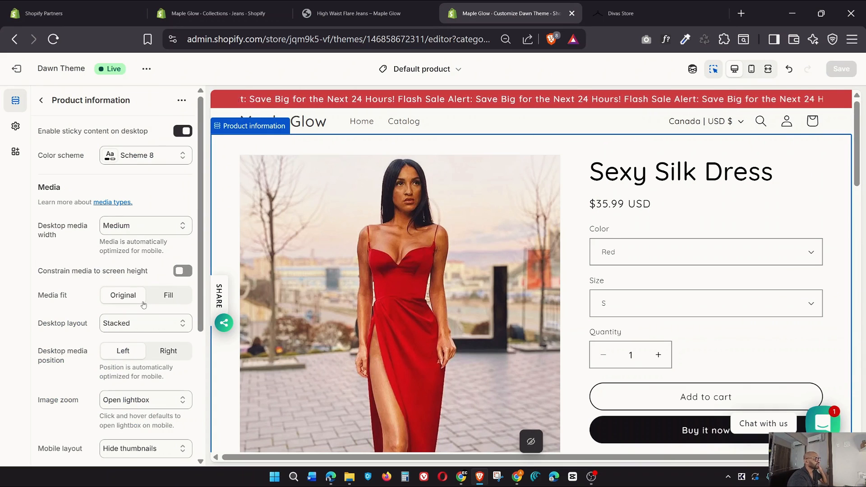
scroll(144, 305, "down", 5)
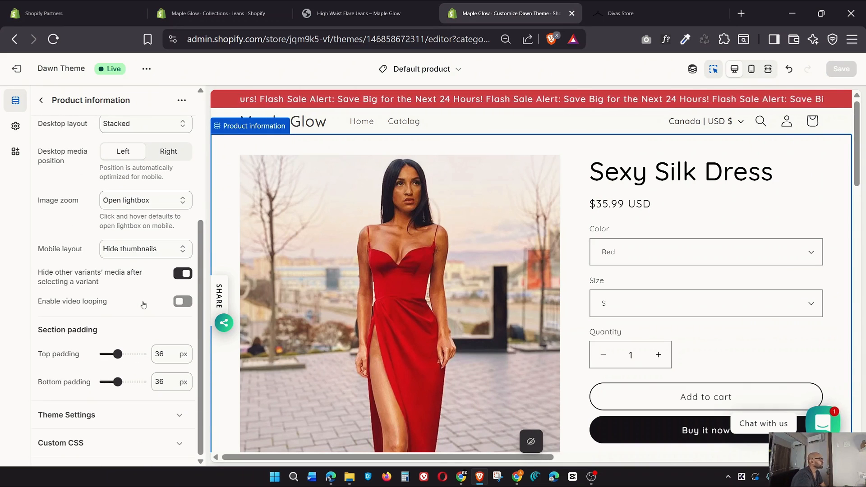
scroll(143, 305, "up", 5)
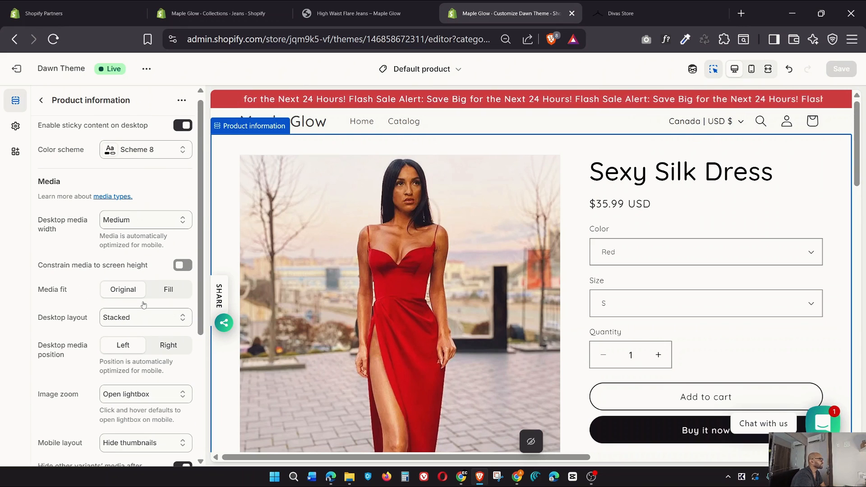
left_click(41, 100)
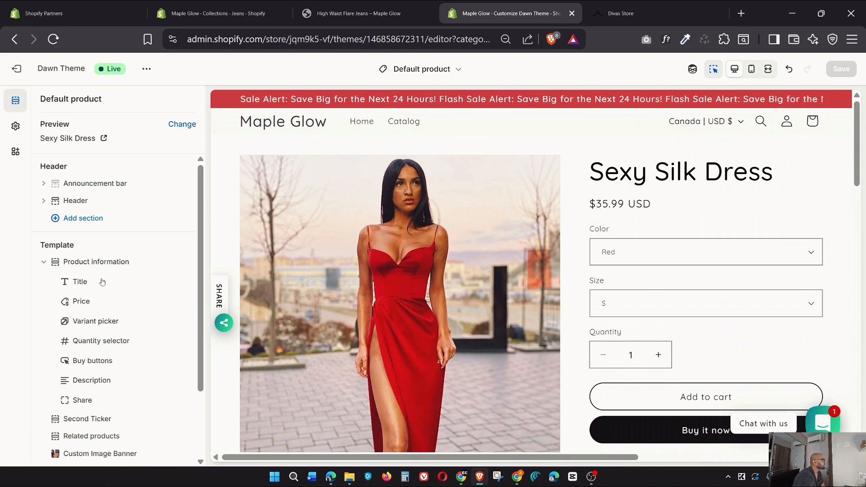
scroll(86, 284, "down", 3)
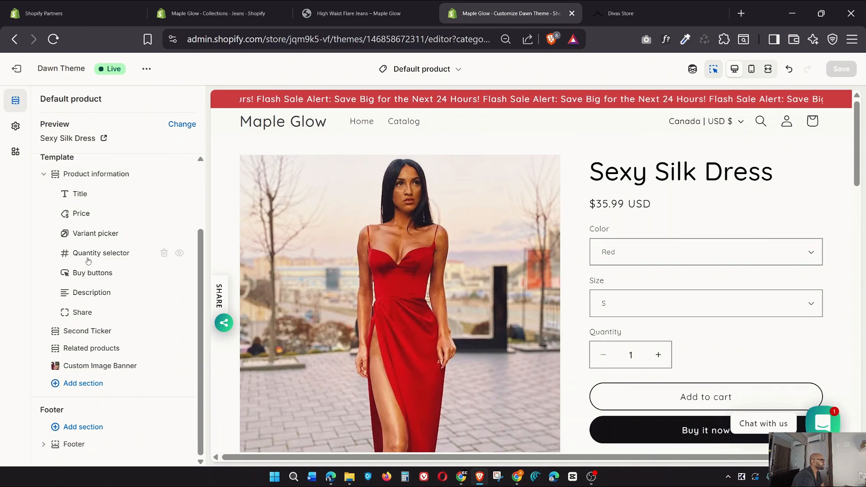
scroll(489, 337, "down", 15)
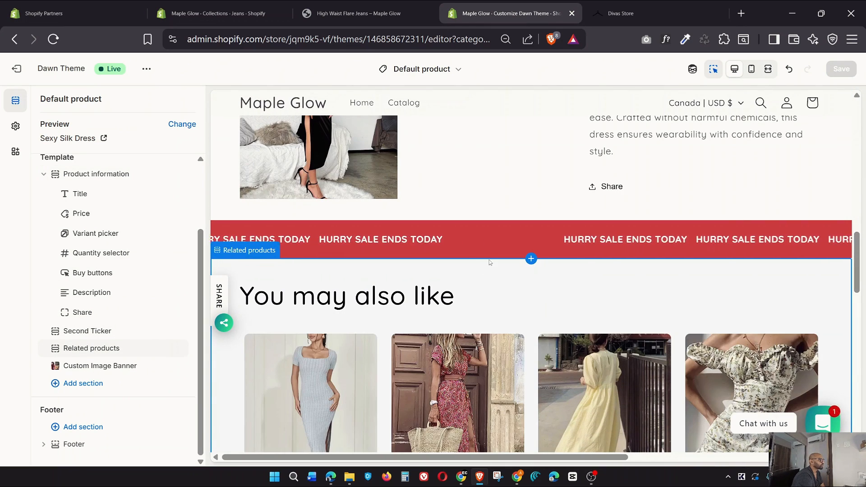
left_click(83, 331)
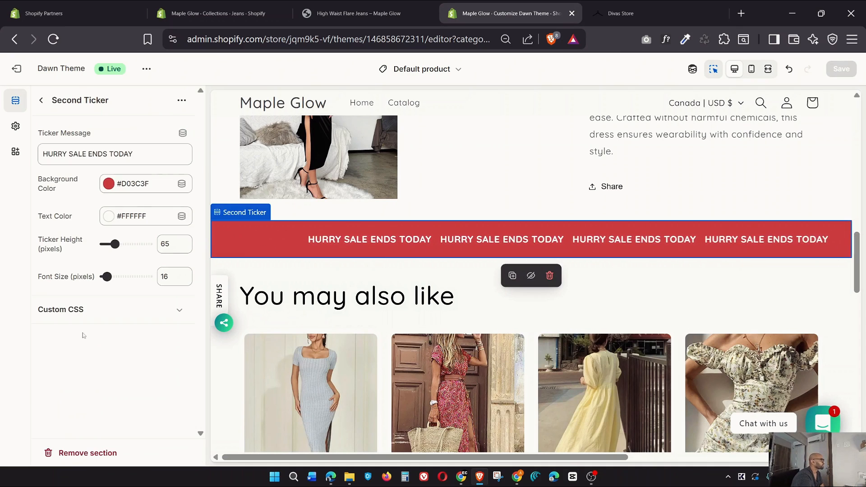
left_click(41, 101)
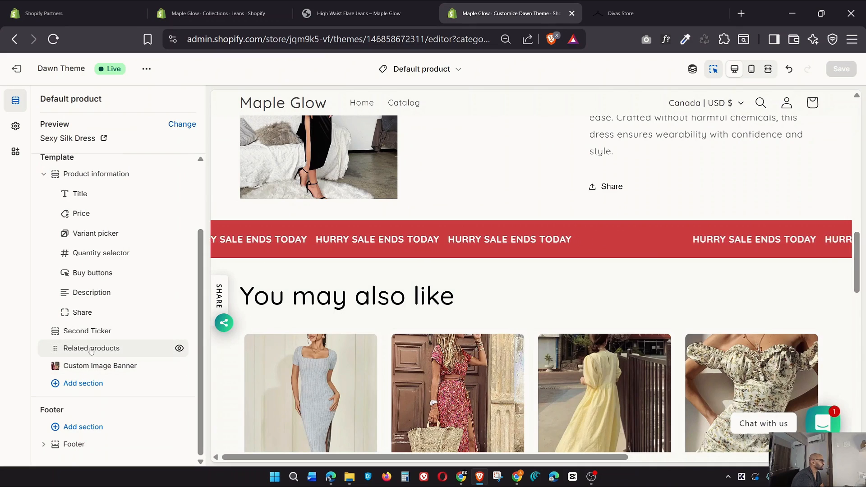
left_click(93, 349)
scroll(291, 243, "down", 5)
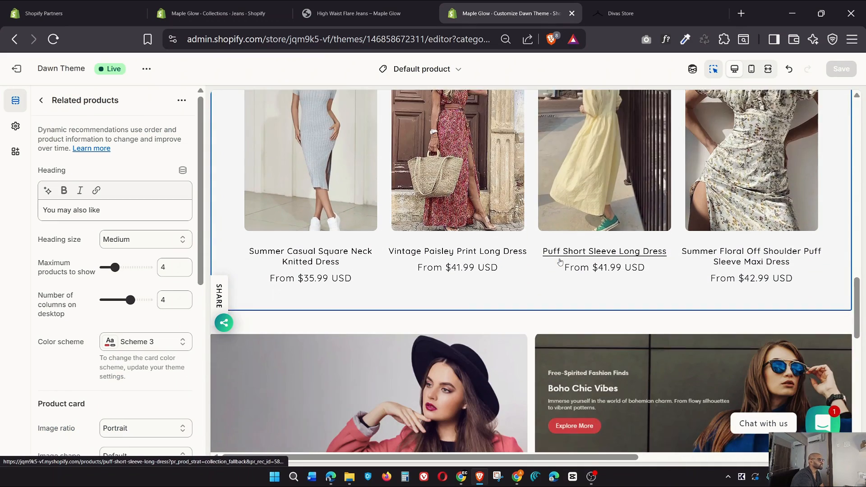
left_click(41, 100)
scroll(426, 306, "up", 3)
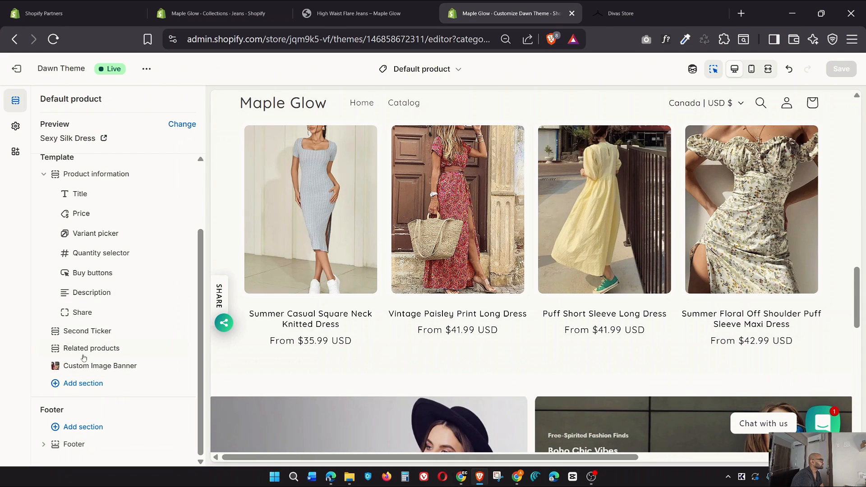
left_click(118, 348)
scroll(119, 340, "down", 4)
scroll(120, 341, "down", 3)
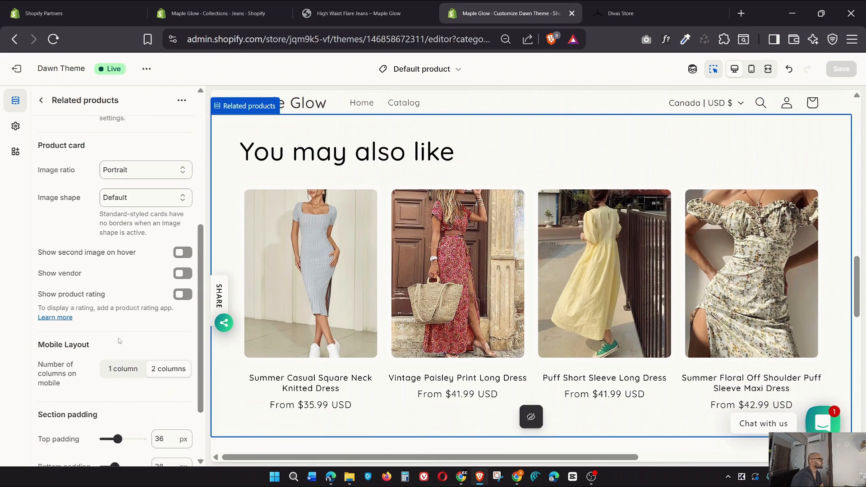
scroll(119, 341, "up", 7)
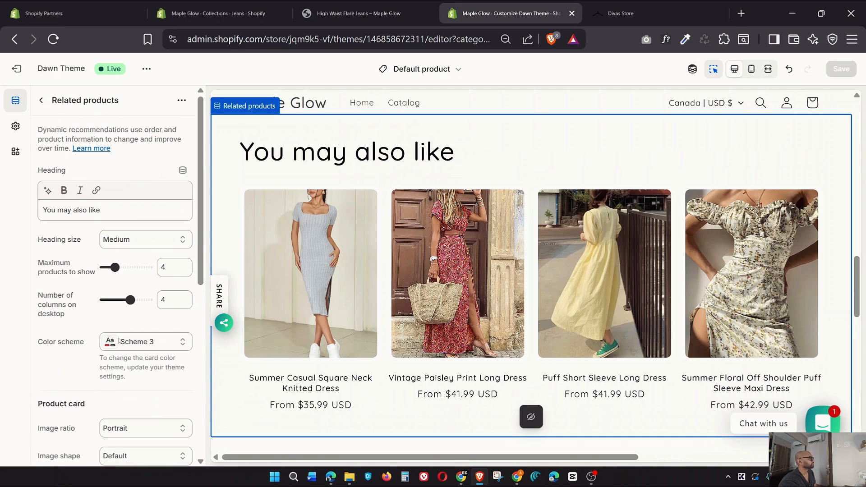
left_click(41, 100)
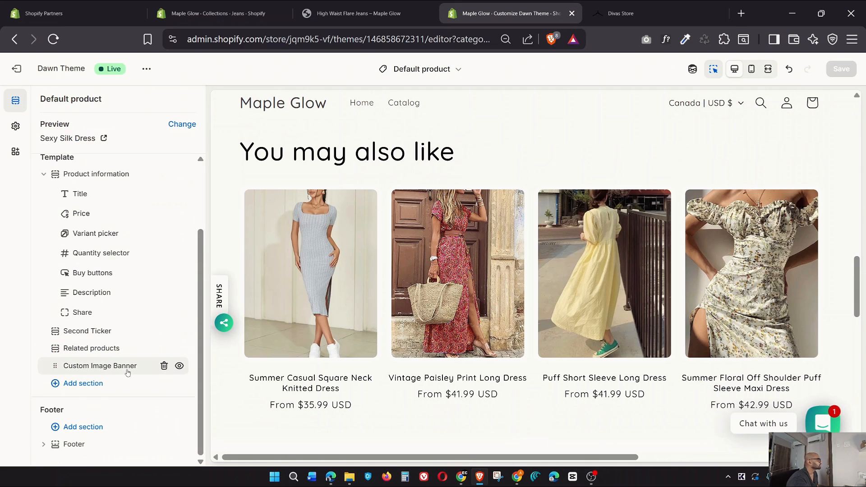
Review the Custom Image Banner section settings, then return to the template's section list
left_click(96, 369)
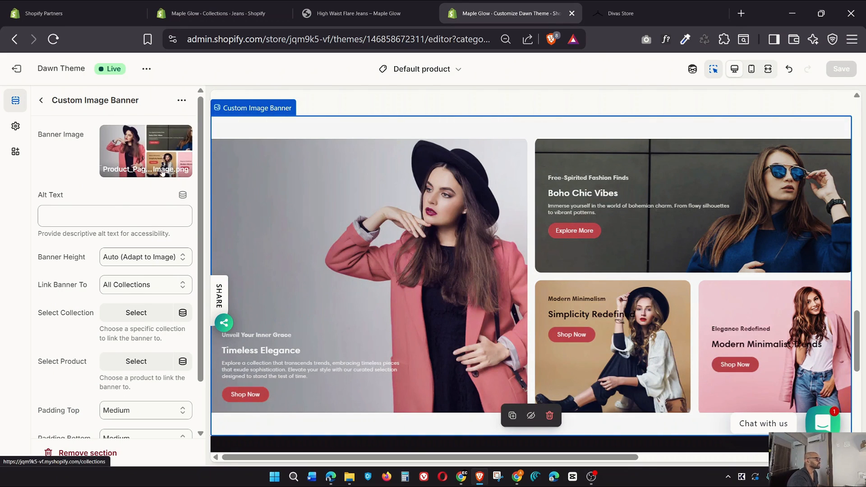
left_click(41, 101)
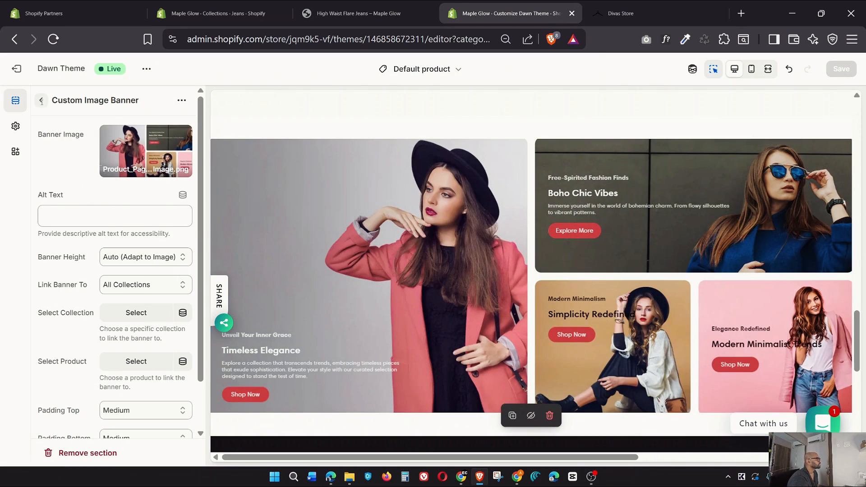
left_click(41, 101)
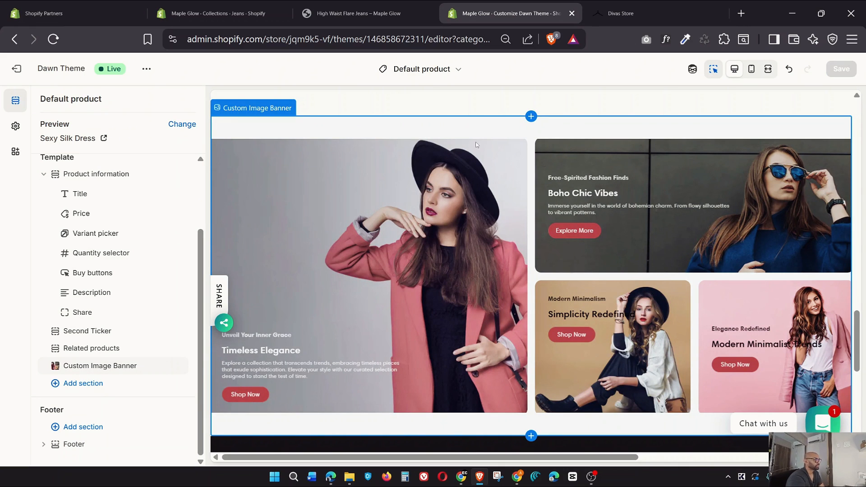
scroll(550, 285, "up", 8)
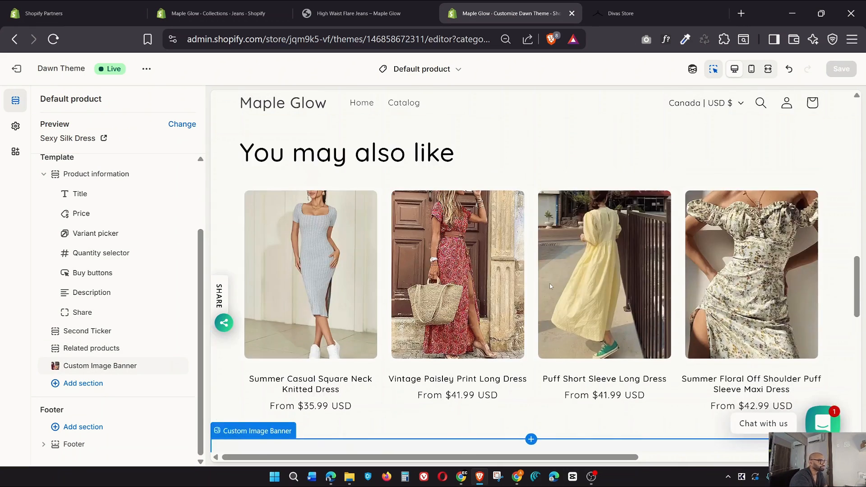
left_click(100, 365)
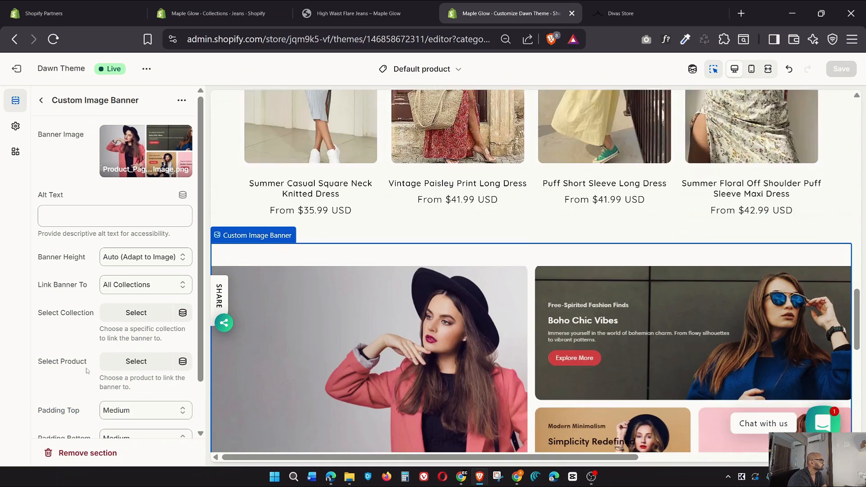
left_click(41, 101)
Expand the preview to full width and scroll through the Sexy Silk Dress product page
left_click(767, 69)
scroll(650, 292, "down", 5)
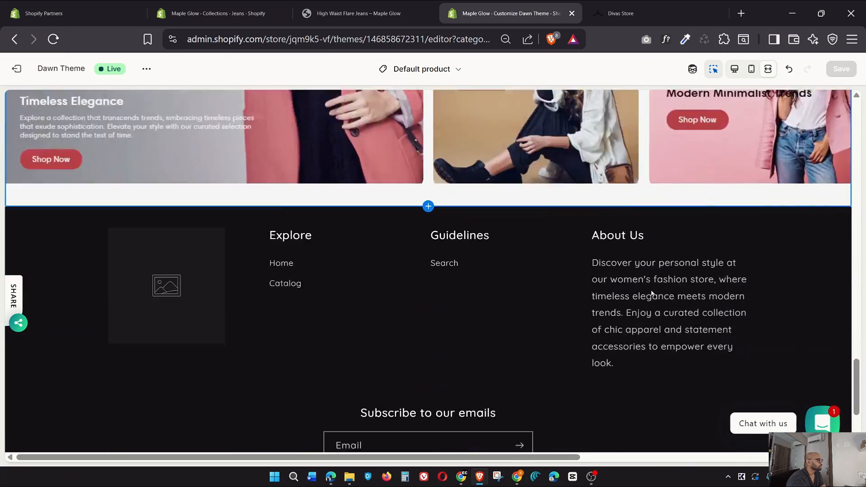
scroll(650, 292, "down", 3)
scroll(650, 292, "up", 20)
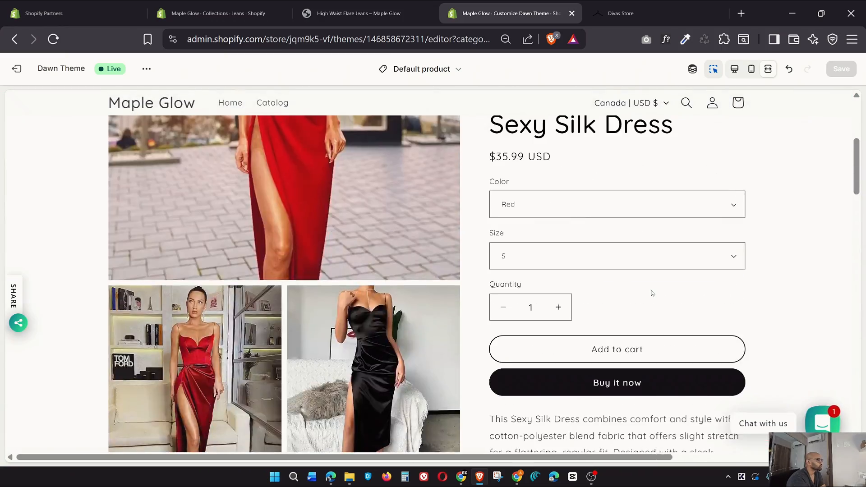
scroll(651, 292, "up", 5)
Switch to the live High Waist Flare Jeans tab and go to the Maple Glow home page via the logo
left_click(359, 13)
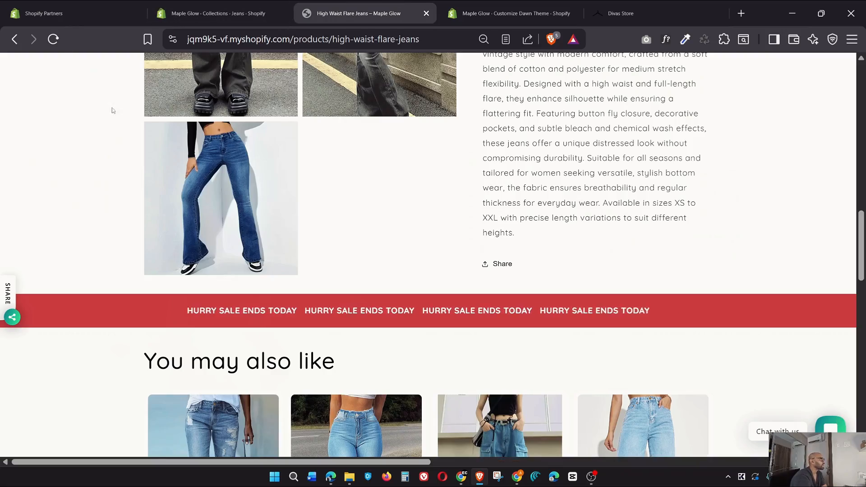
scroll(112, 110, "up", 10)
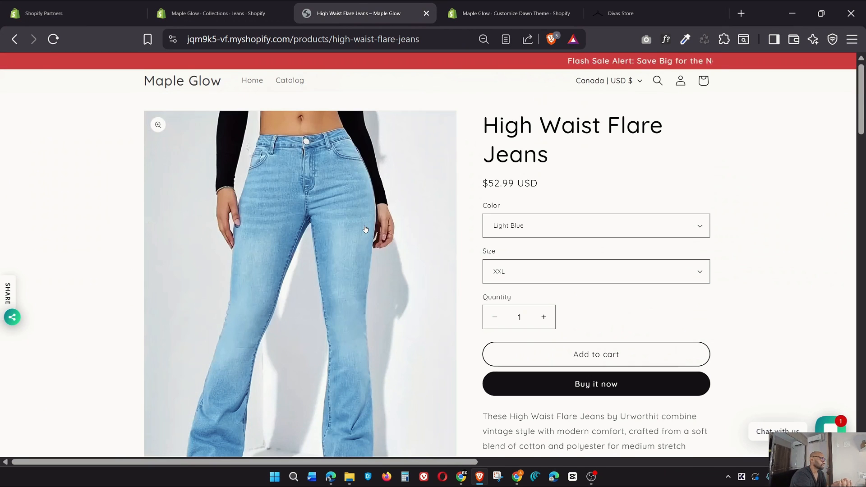
left_click(190, 85)
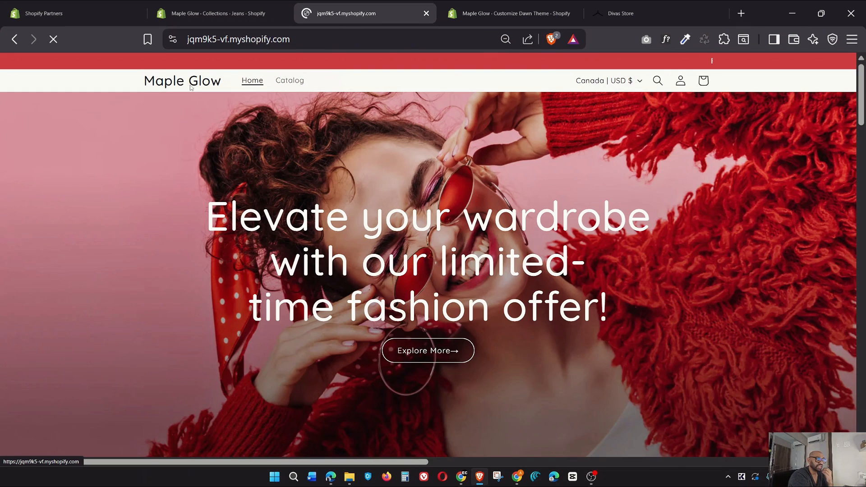